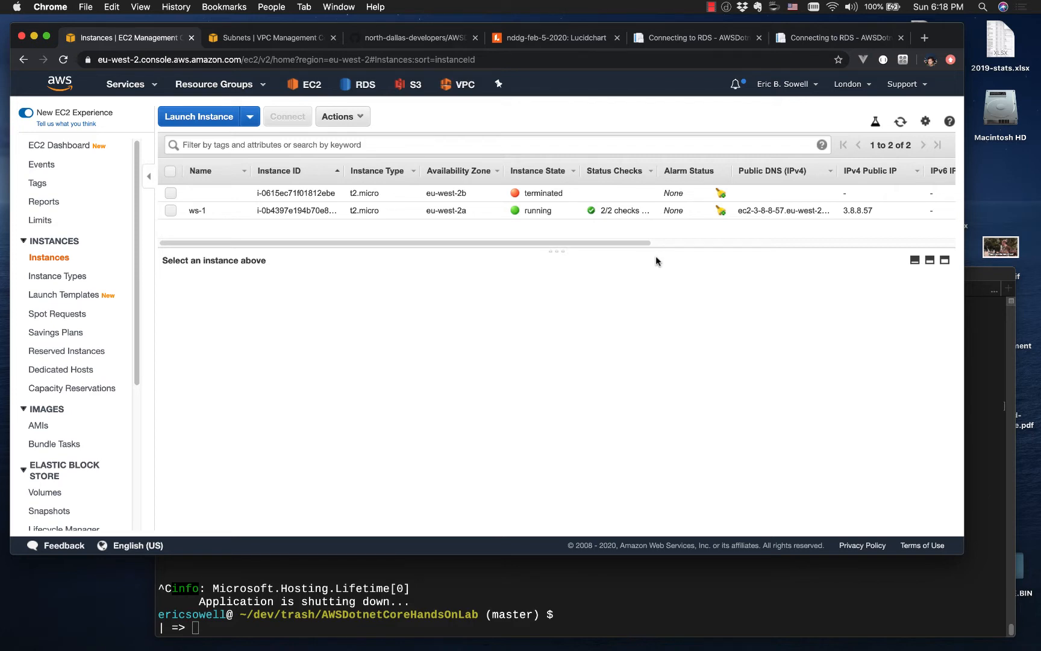
Step: Switch to the Lucidchart diagram and examine the VPC layout with its load balancer, subnets, web servers and database
click(574, 37)
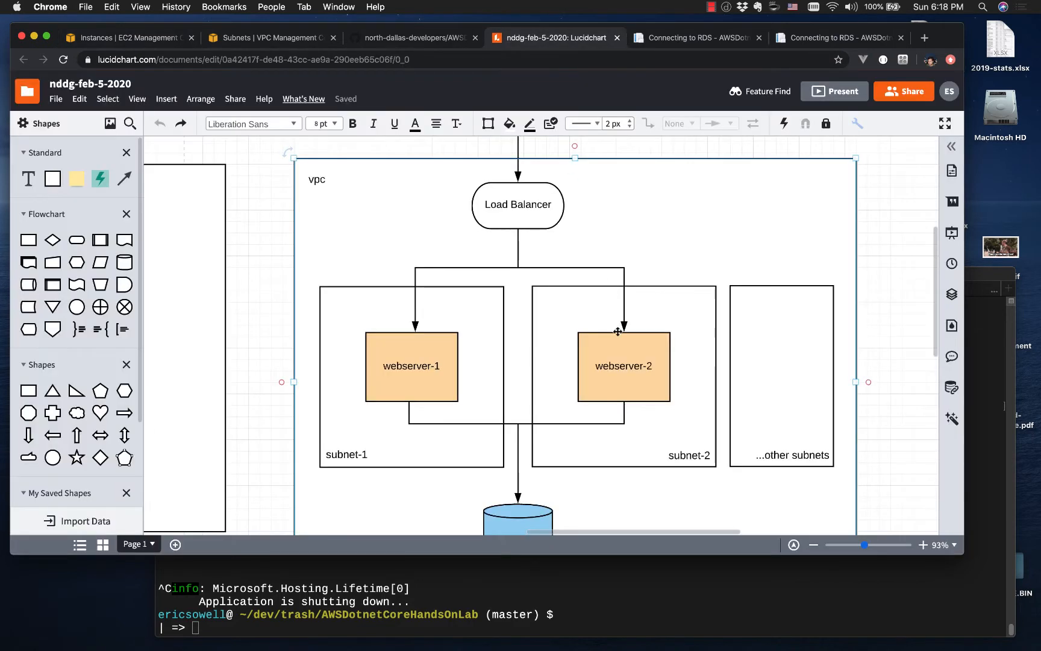
scroll(618, 313, down, 1)
click(898, 289)
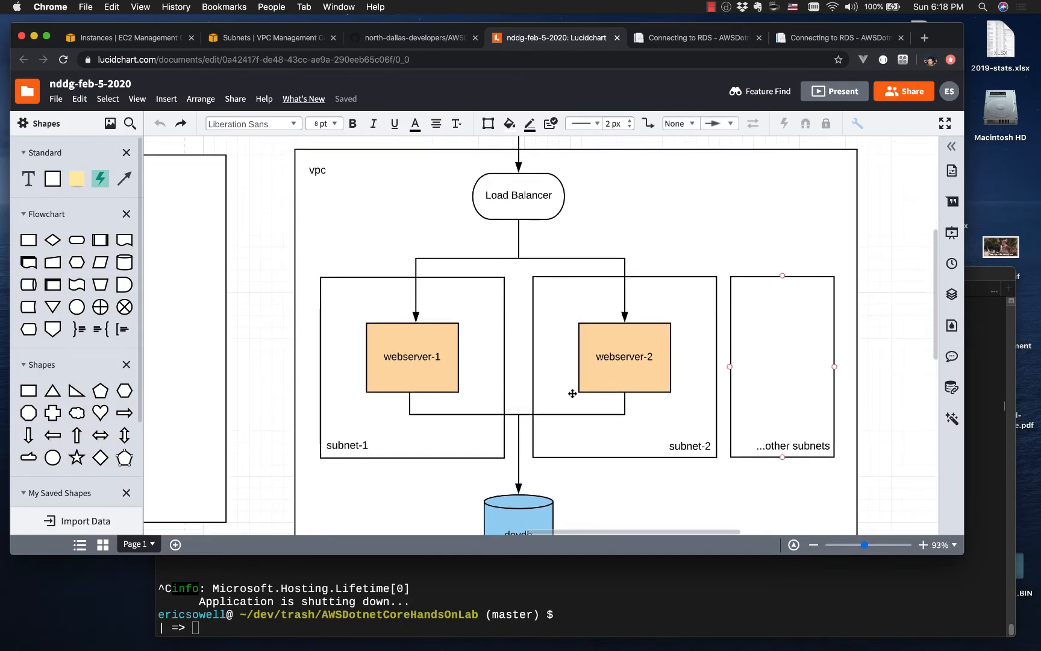
click(413, 351)
click(658, 349)
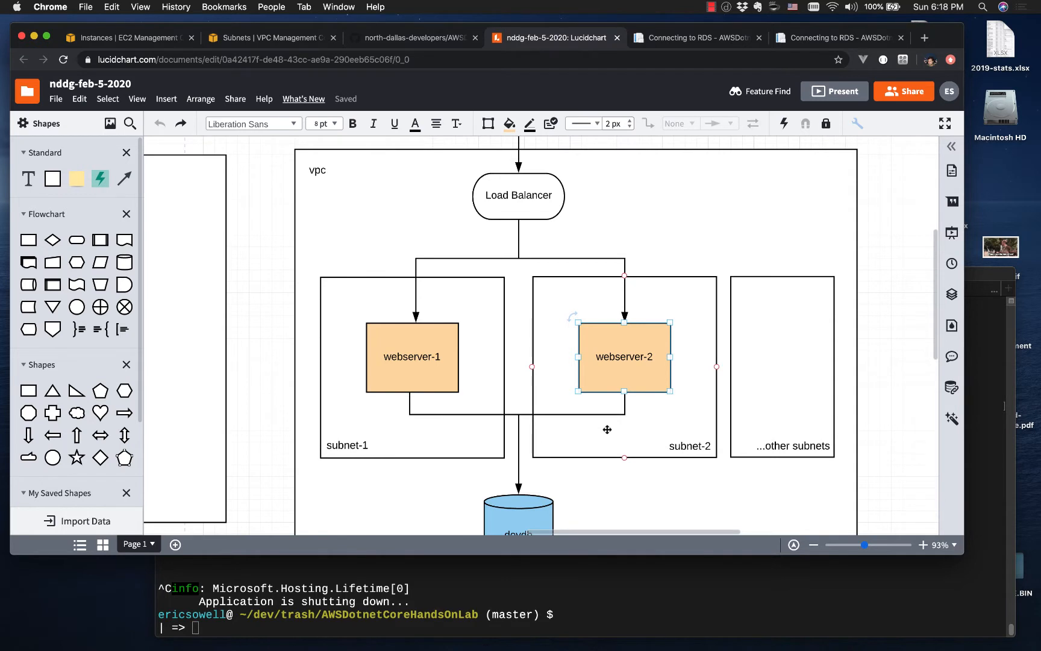
scroll(608, 429, down, 3)
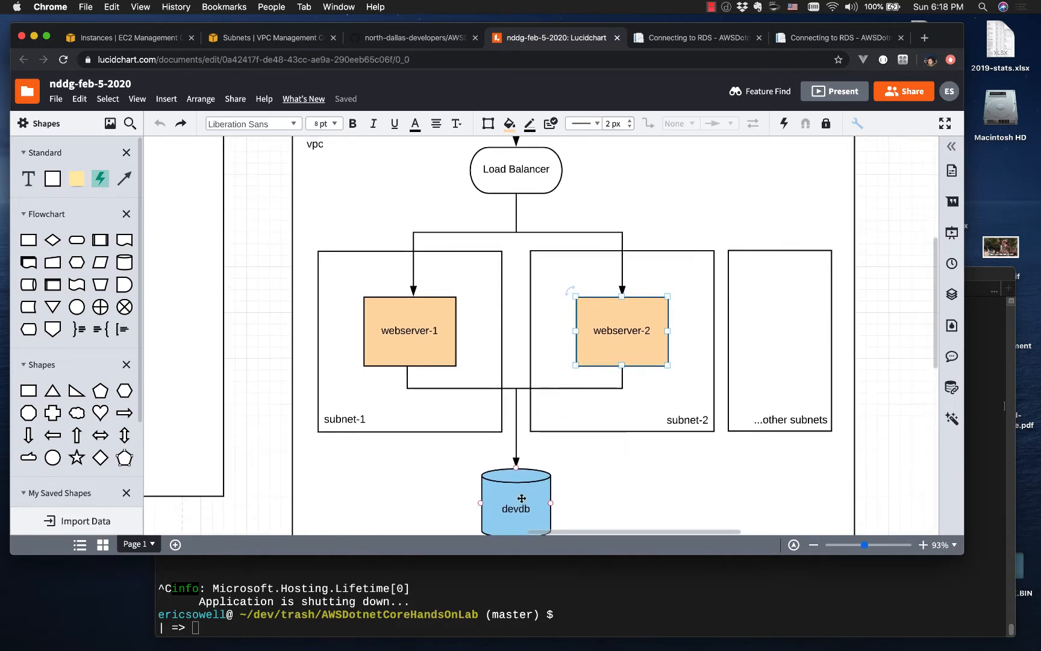
click(869, 243)
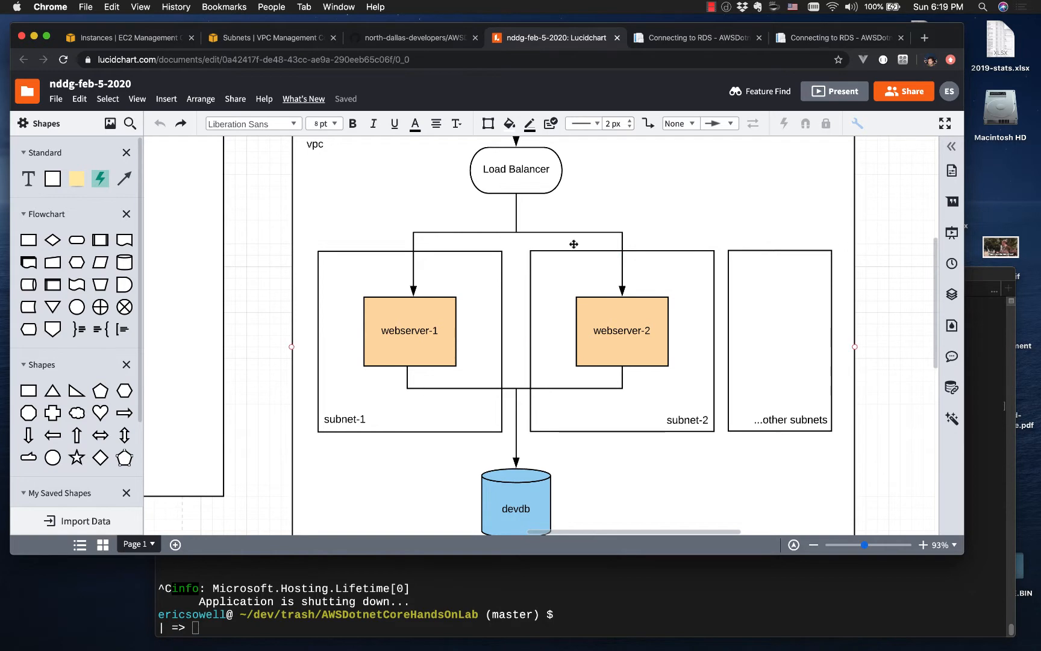
Step: Switch back to the EC2 instances, show the details of ws-1 and open the subnet it belongs to
click(156, 41)
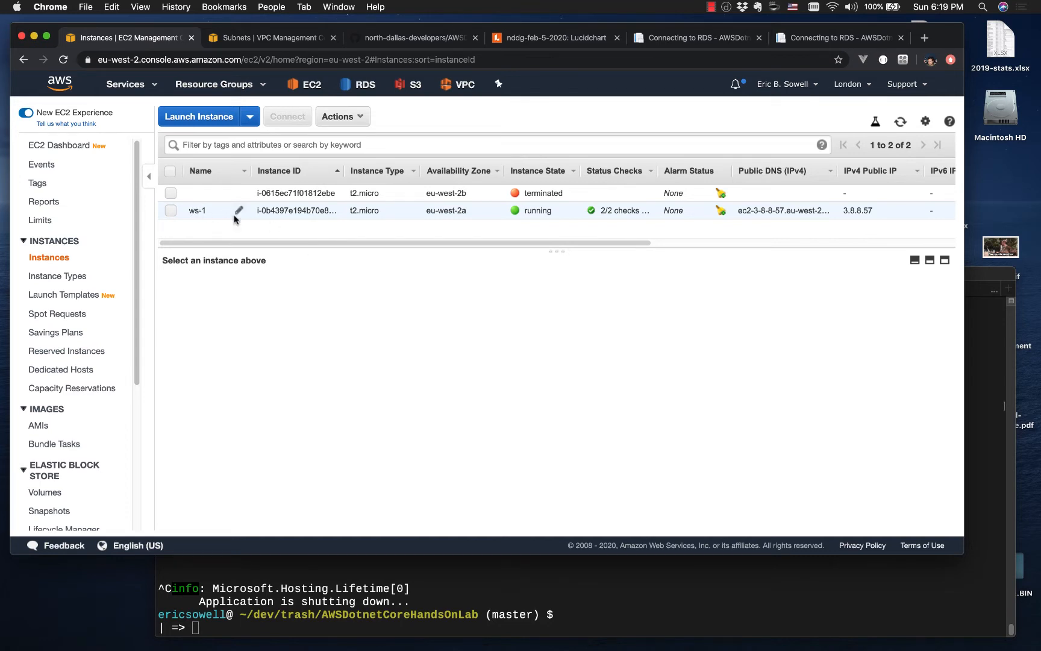
click(172, 211)
scroll(411, 410, down, 2)
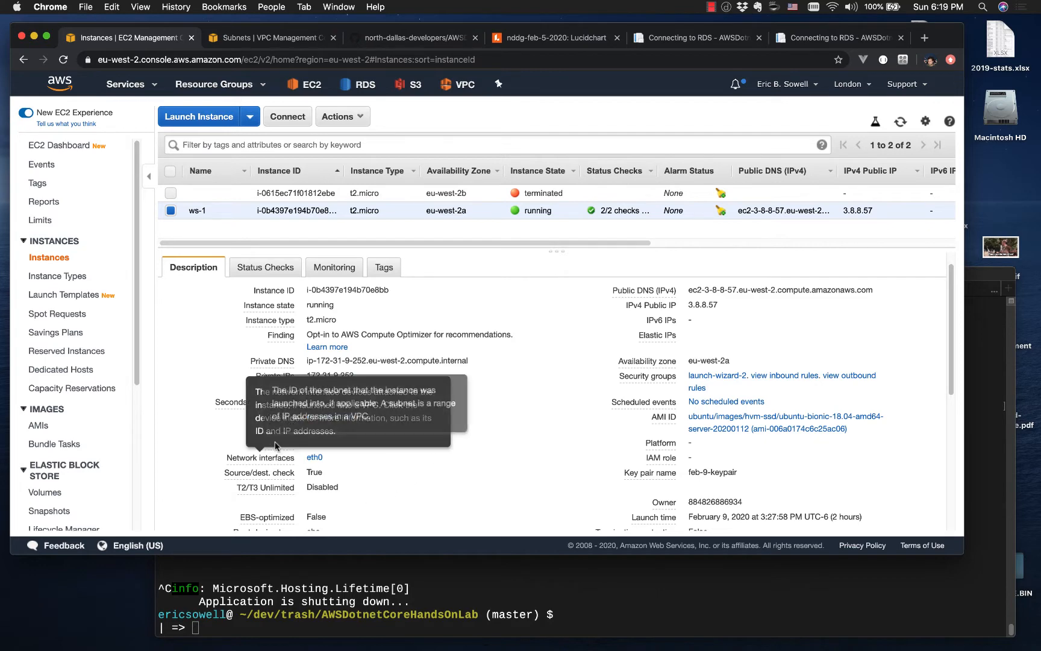
mouse_move(287, 447)
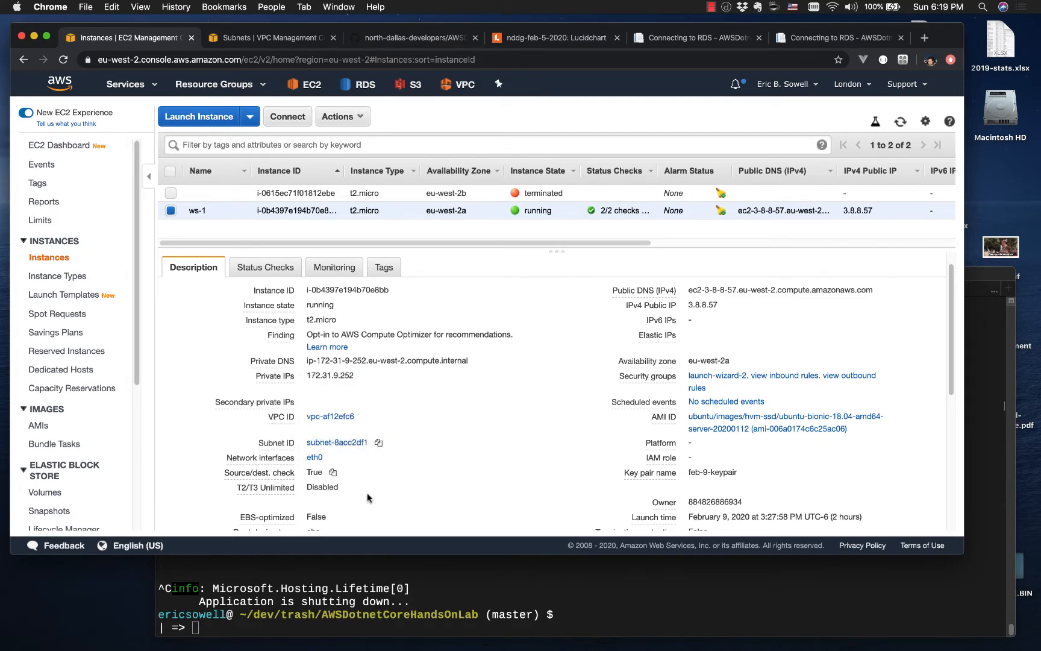
click(348, 442)
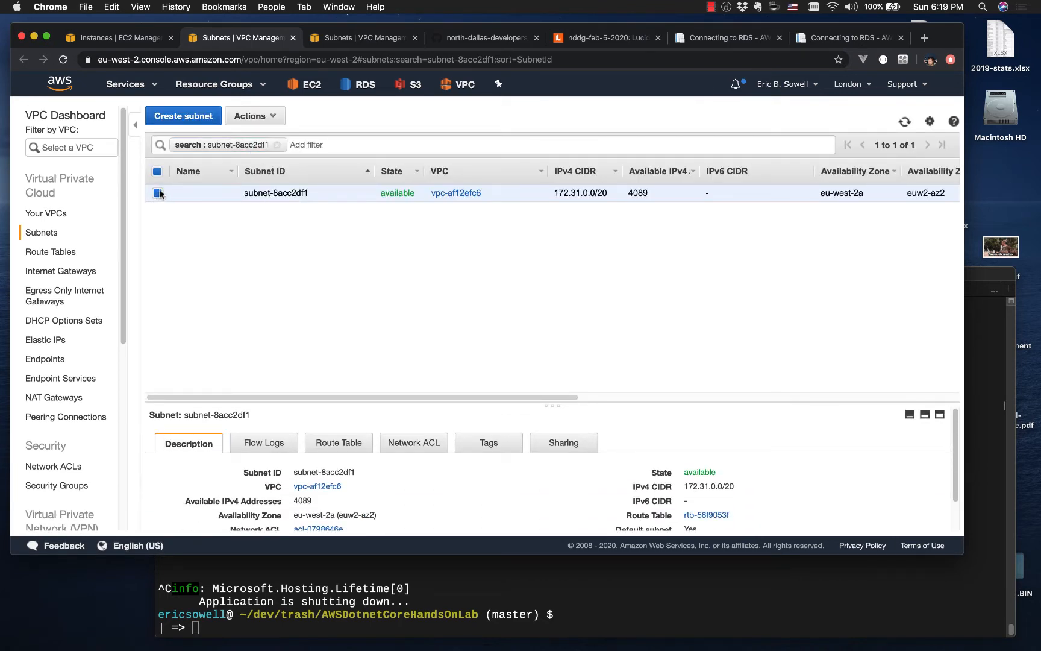
Step: Clear the subnet search filter and name the eu-west-2a subnet subnet-1
click(279, 148)
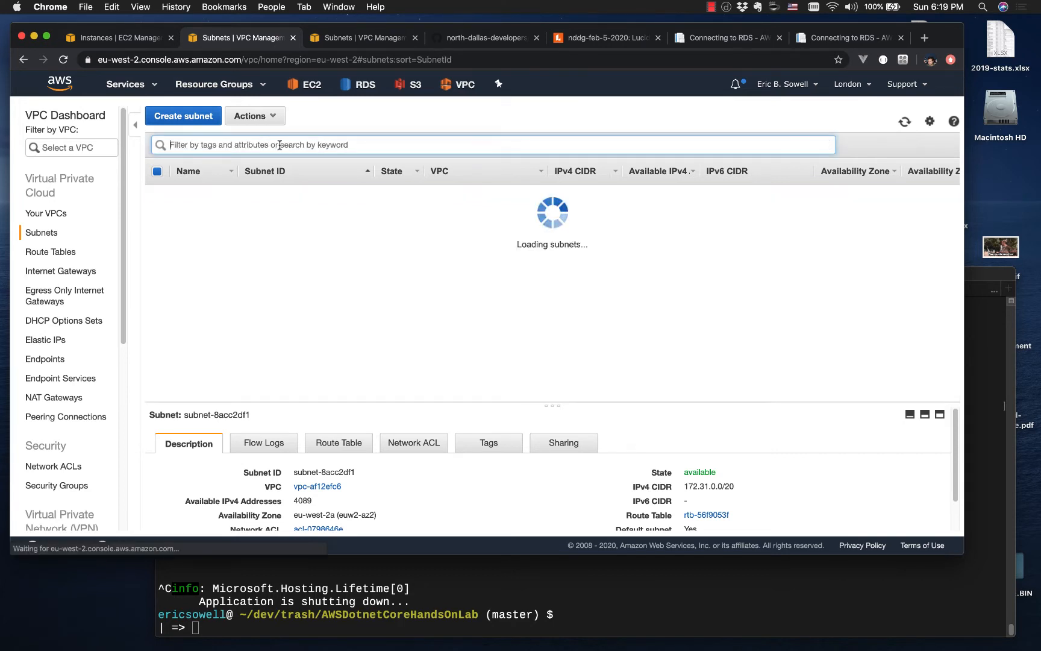
click(439, 289)
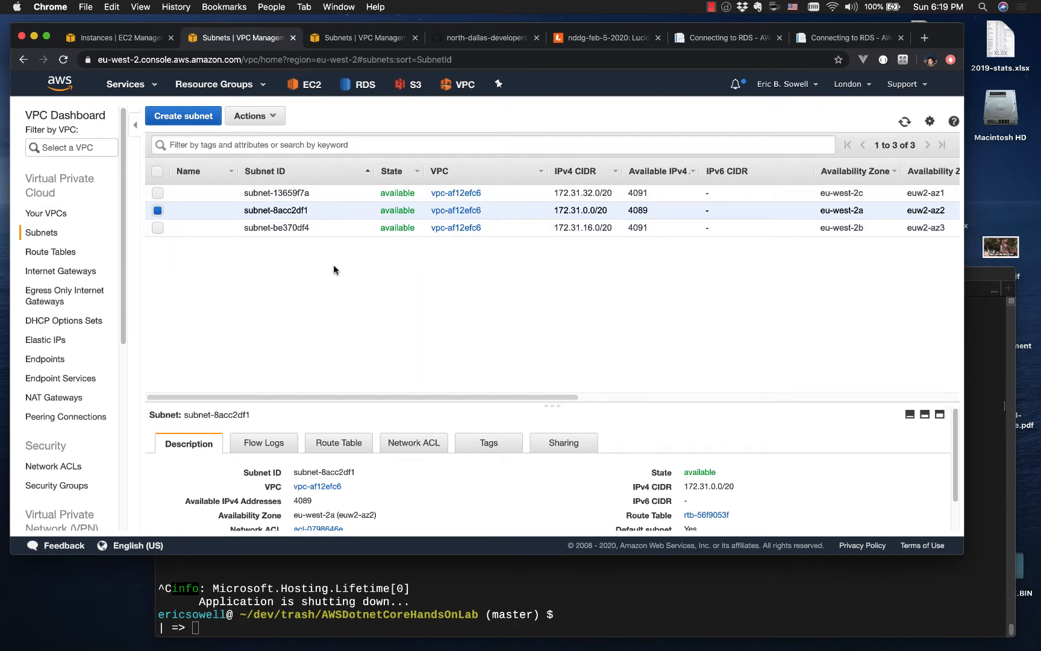
click(225, 209)
text(subnet-1)
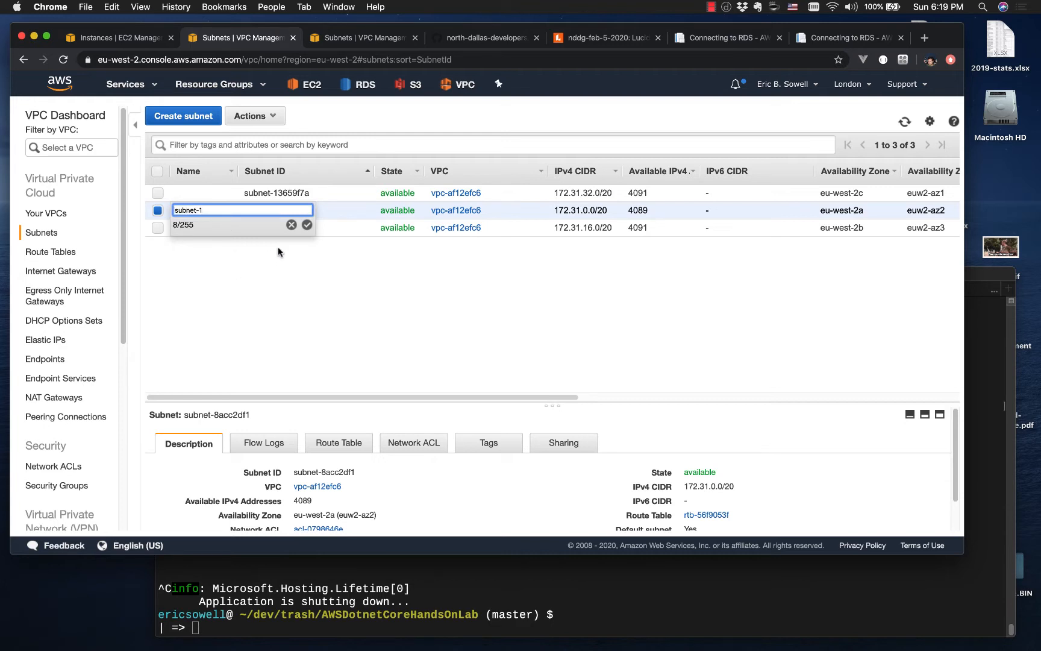
click(306, 224)
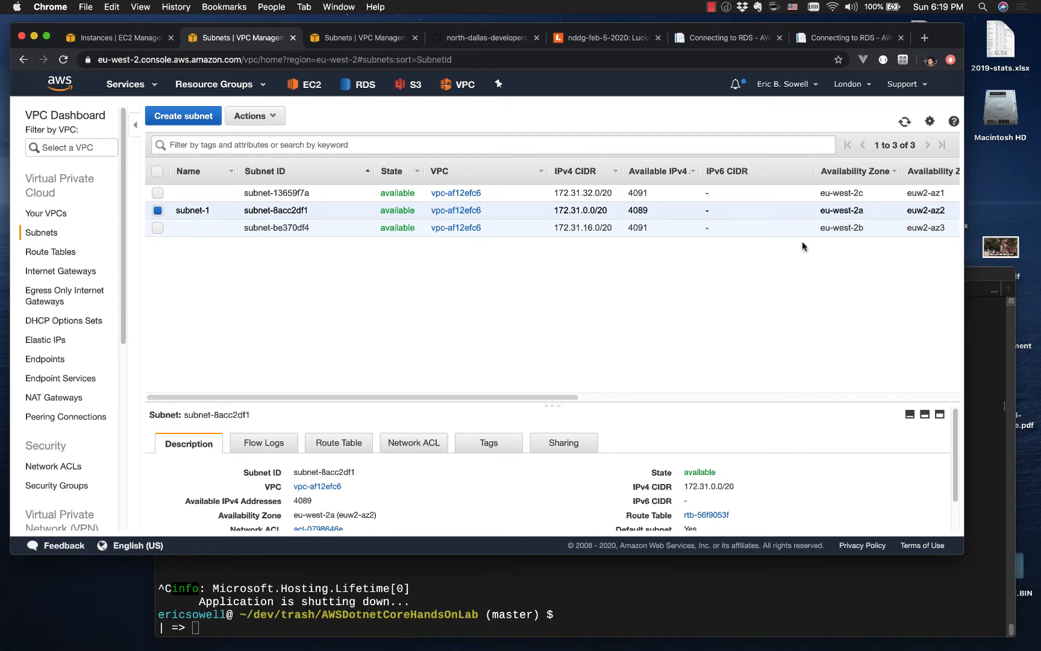
Step: Name the eu-west-2b subnet subnet-2
click(227, 229)
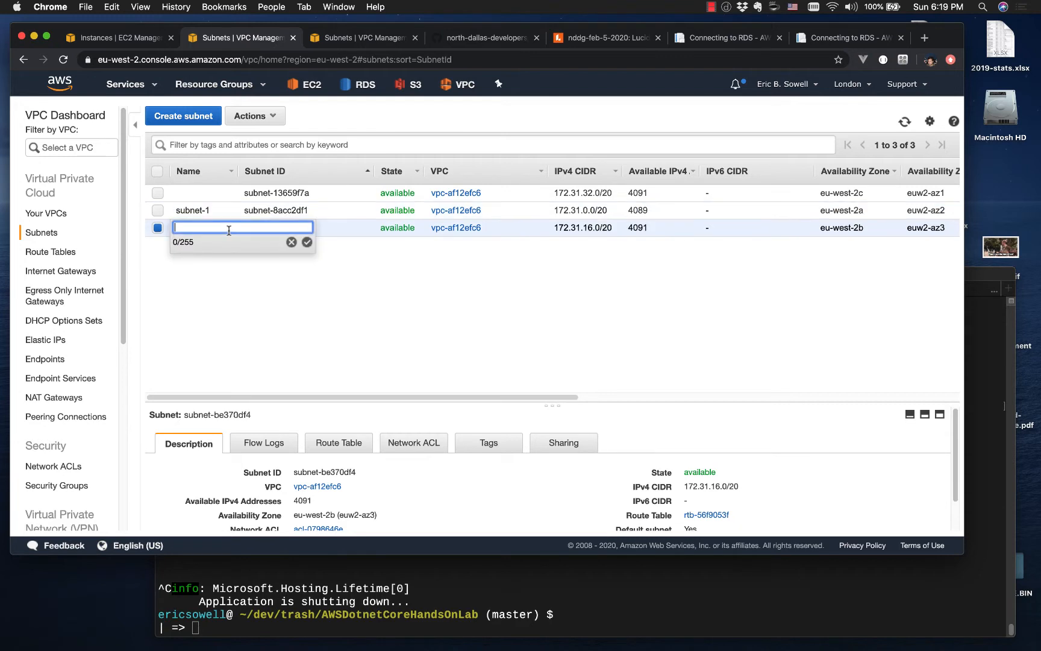
text(sbun)
text(ub)
text(net-2)
click(306, 242)
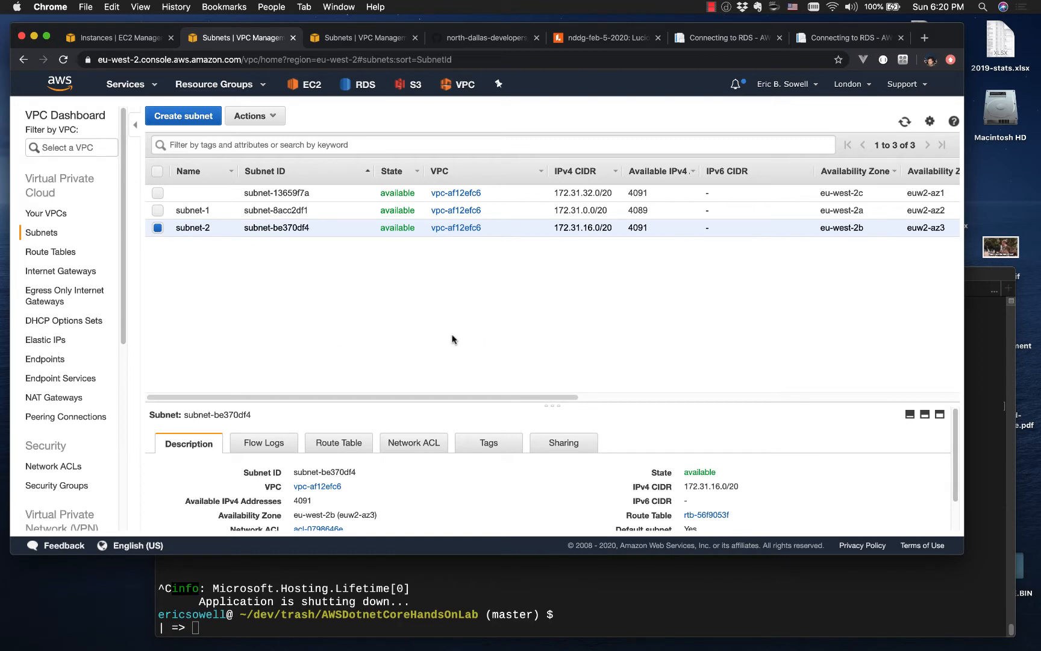
Step: Return to the EC2 instances, close the duplicate Subnets page and refresh the instance list
click(125, 40)
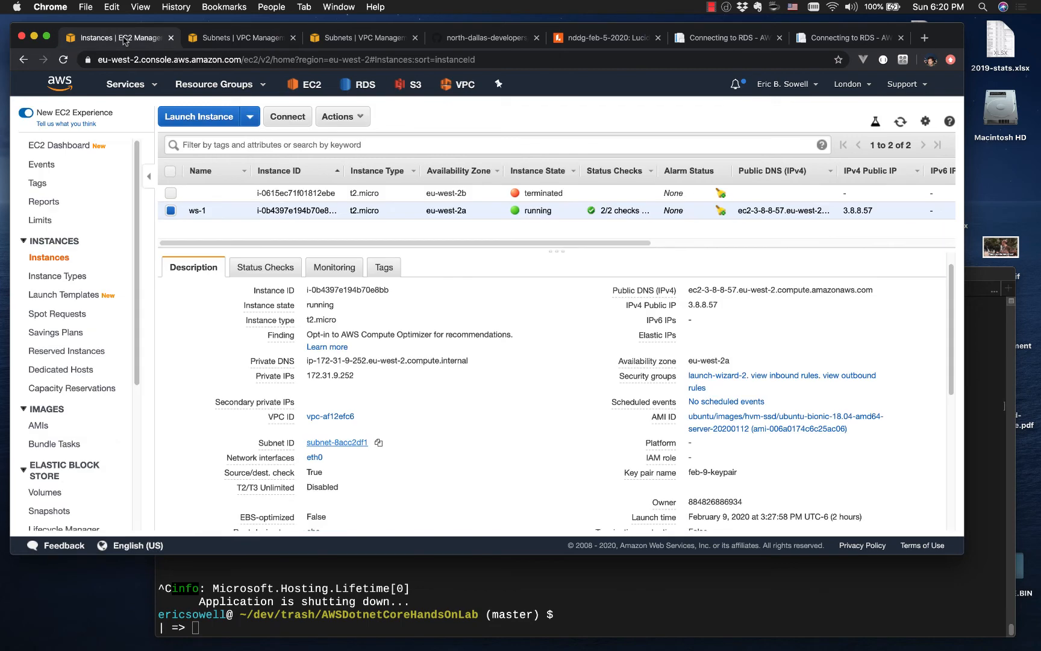
click(416, 38)
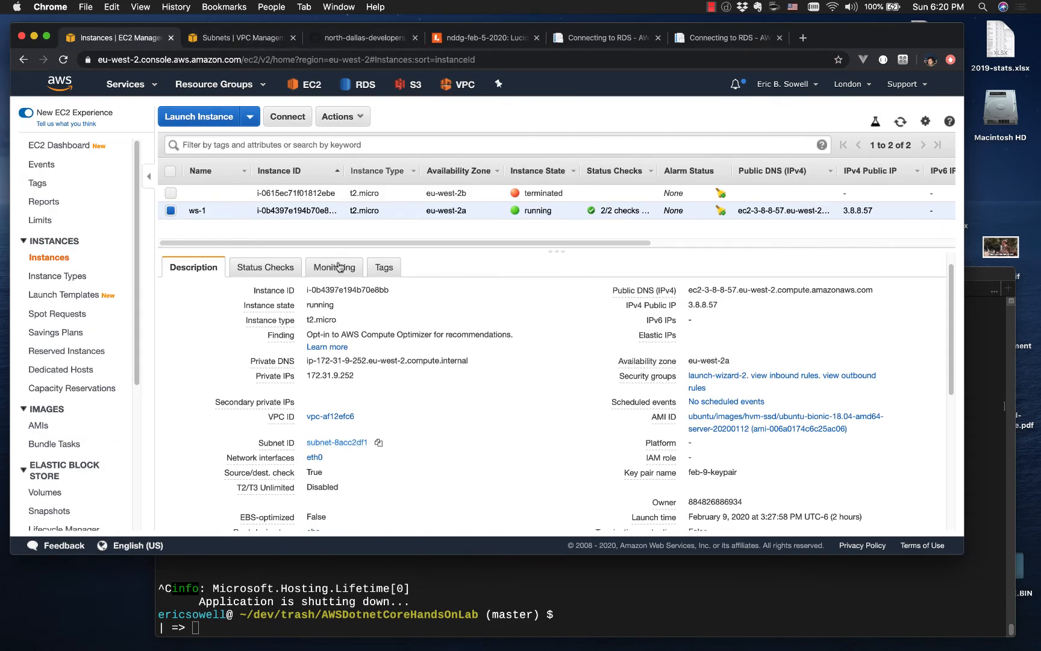
click(900, 122)
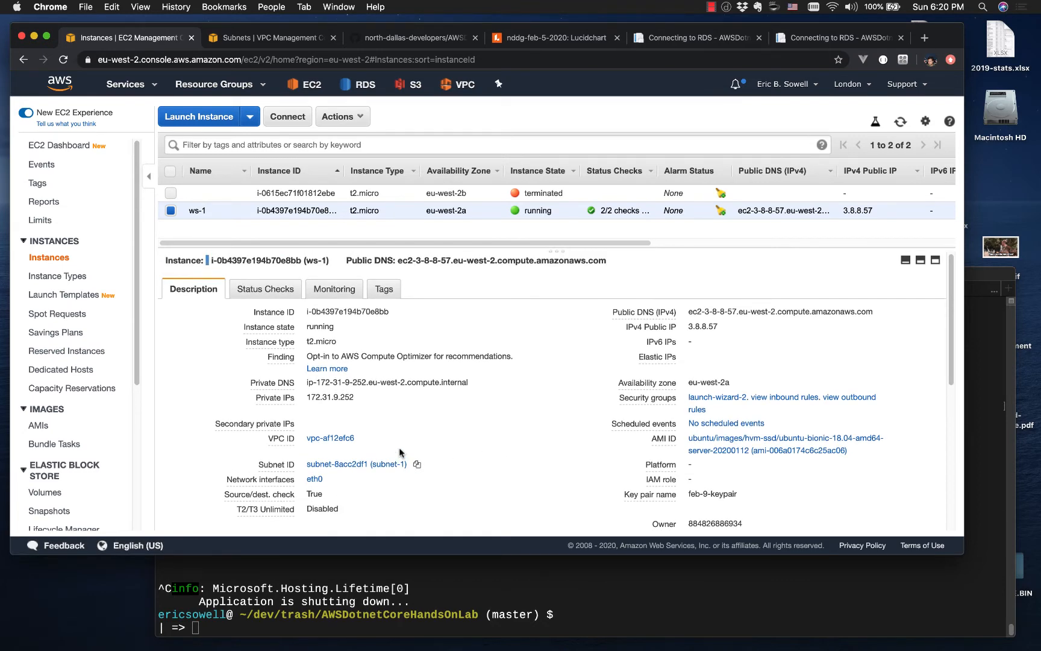
Step: Start launching a new instance, search the machine images for ubuntu and choose Ubuntu Server 18.04 LTS (HVM), SSD Volume Type
click(214, 121)
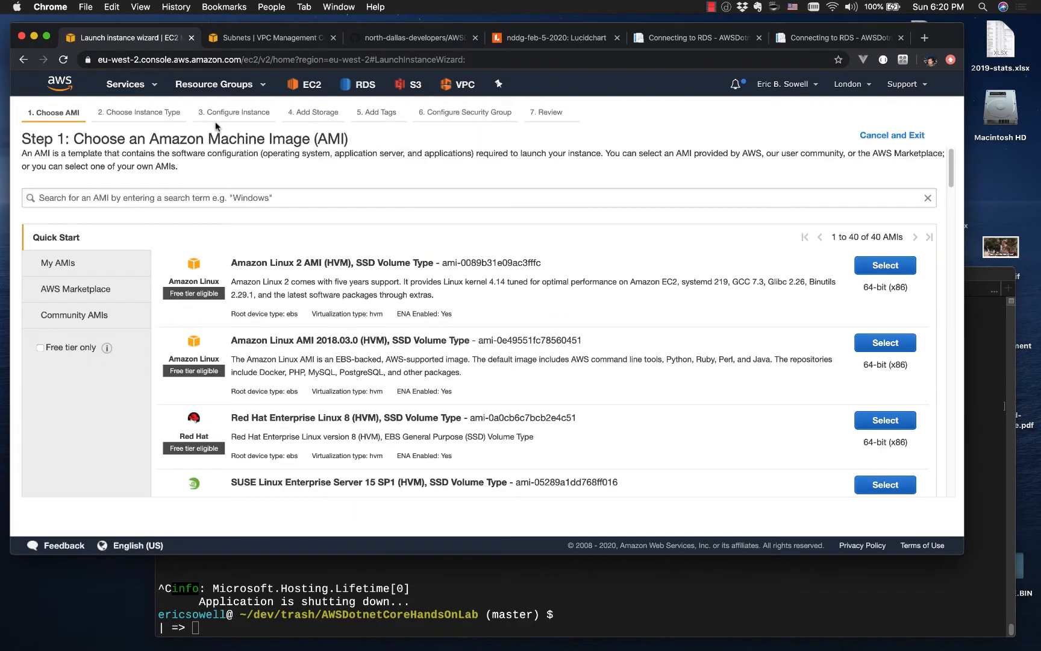
click(235, 198)
text(ub)
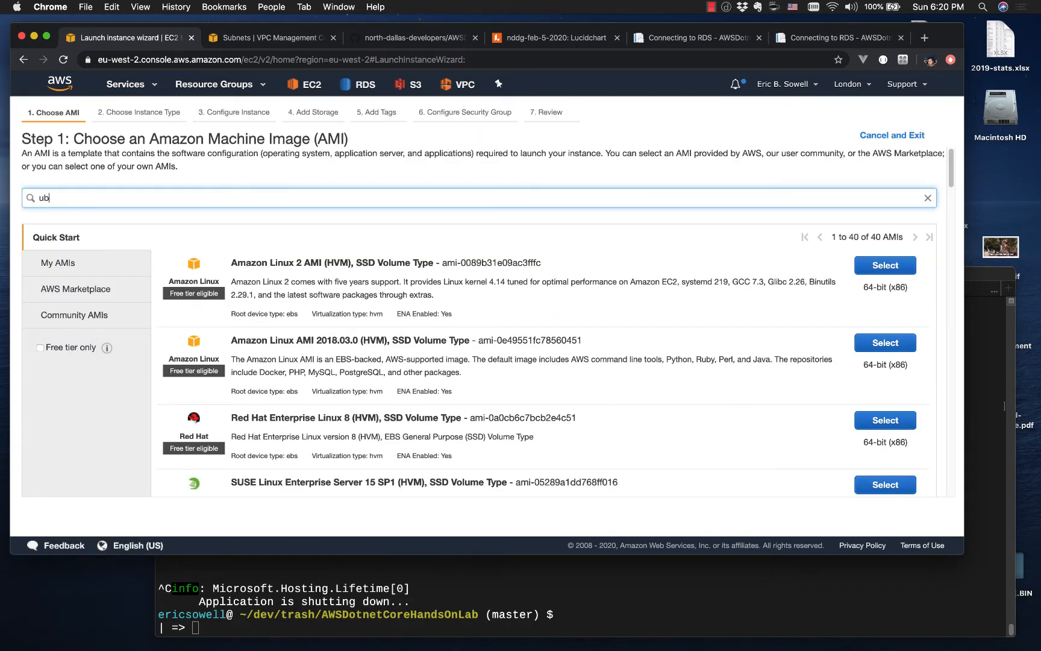
text(untu)
key(Return)
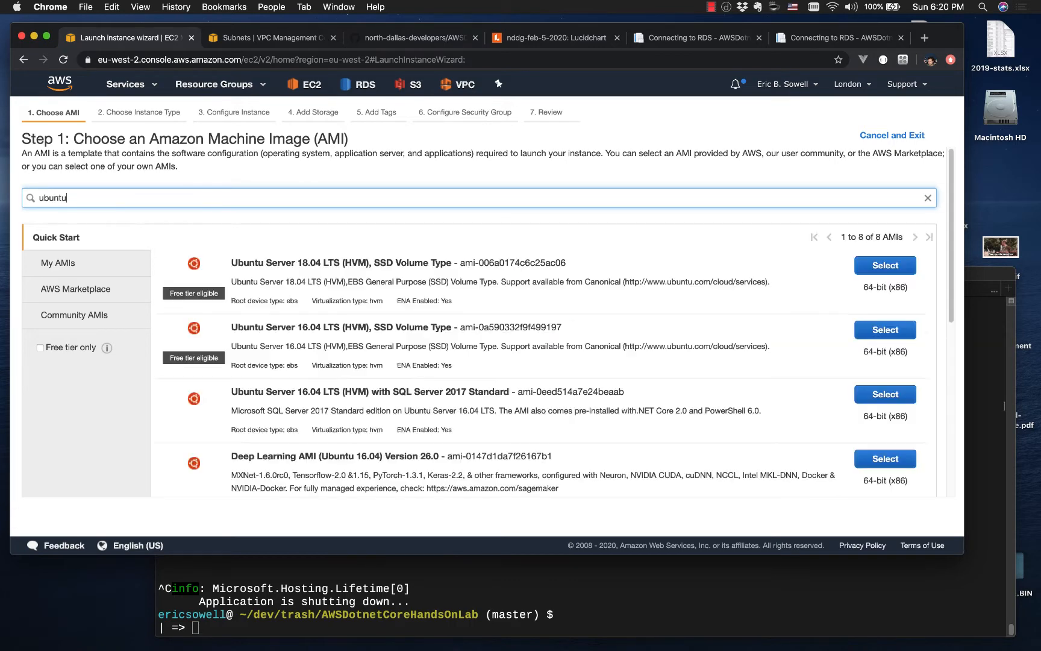
click(884, 269)
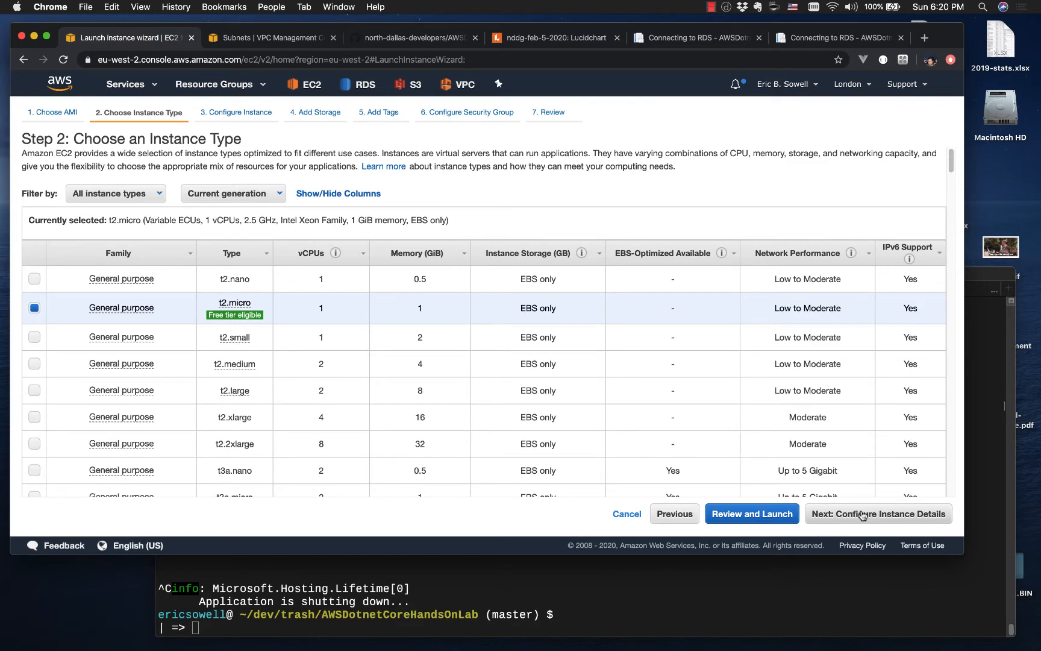
Step: Keep the t2.micro type, place the instance in subnet-2 in eu-west-2b, and compare this with the Lucidchart diagram
click(864, 516)
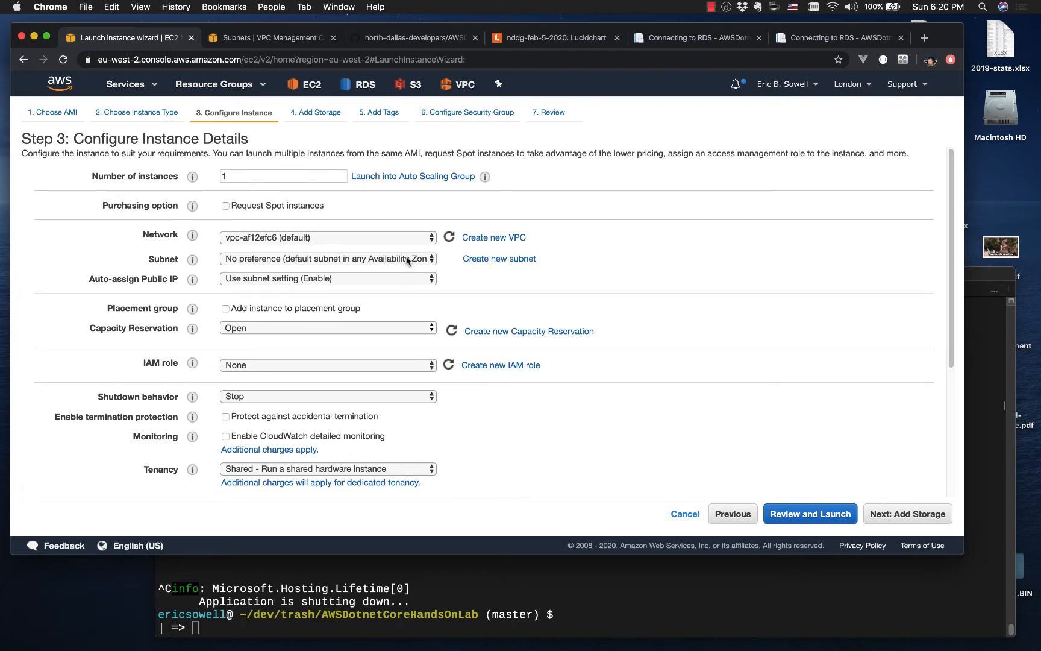
click(285, 263)
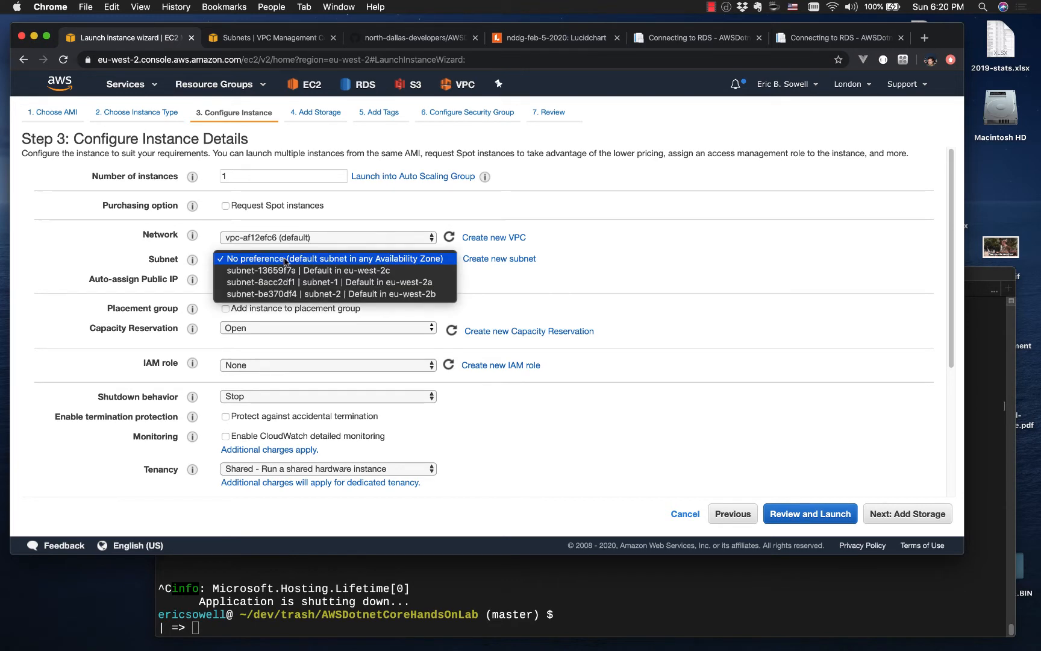
click(332, 295)
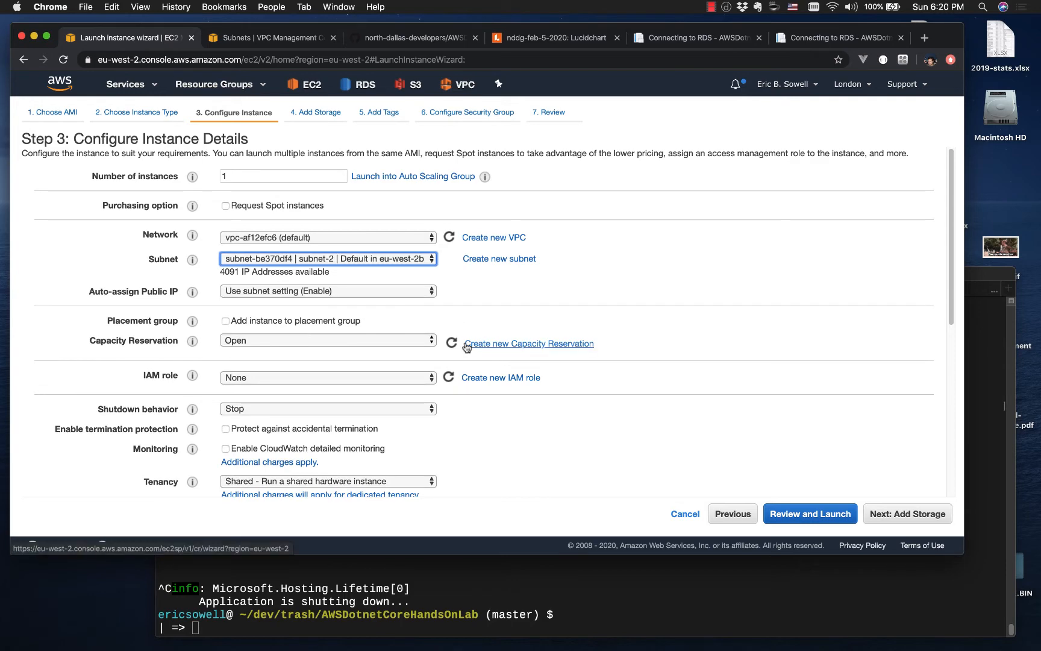
click(522, 36)
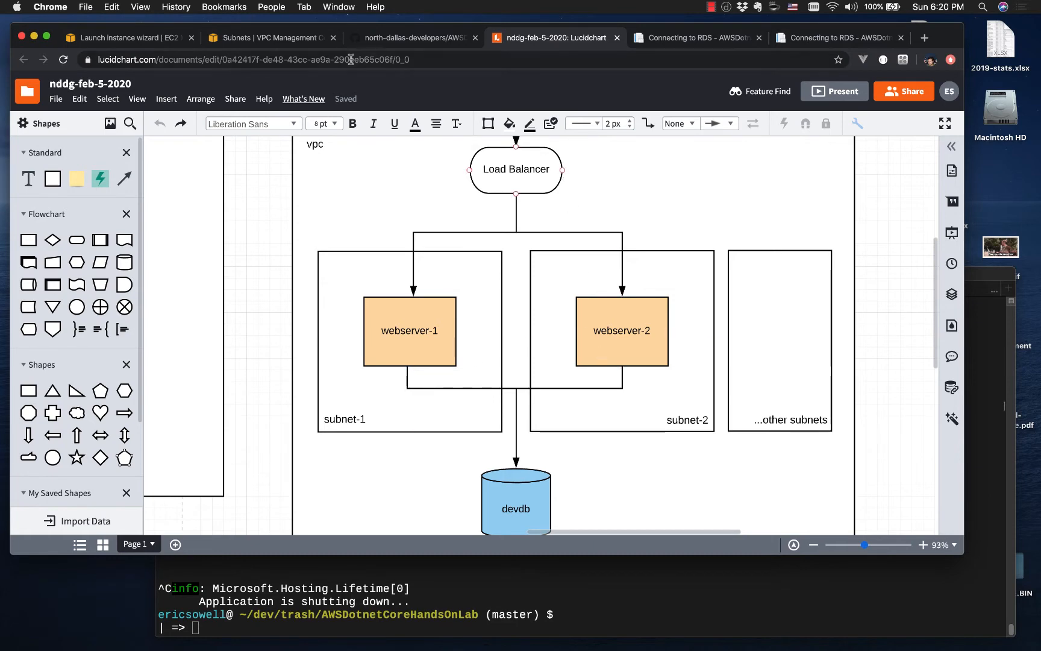
click(151, 40)
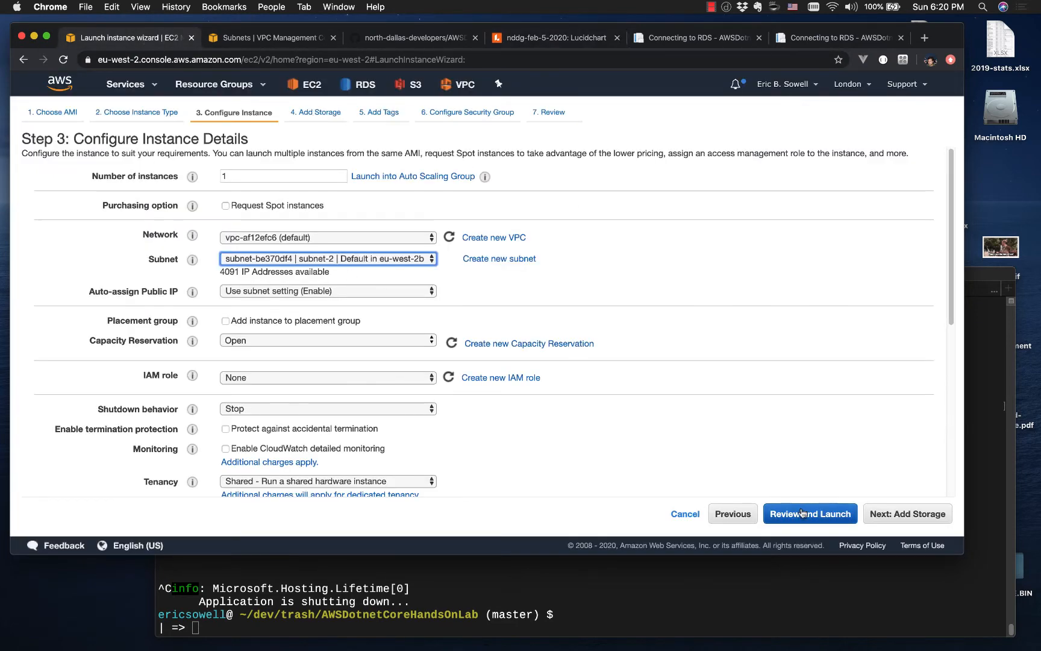
Step: Review and launch the instance with the existing key pair feb-9-keypair, acknowledging access to its private key file
click(802, 515)
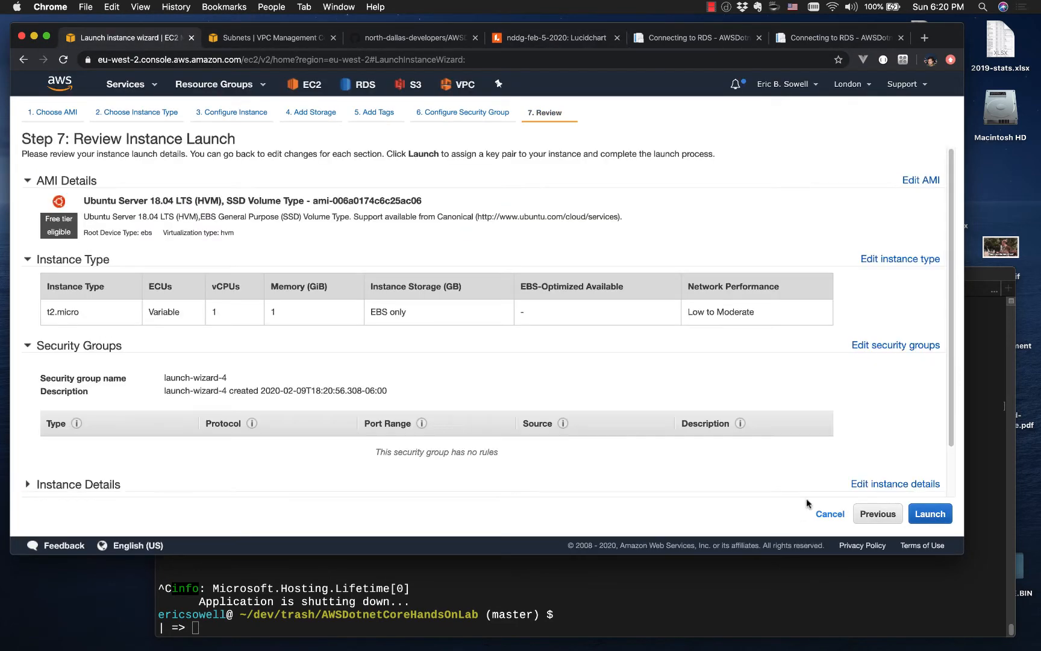
click(921, 526)
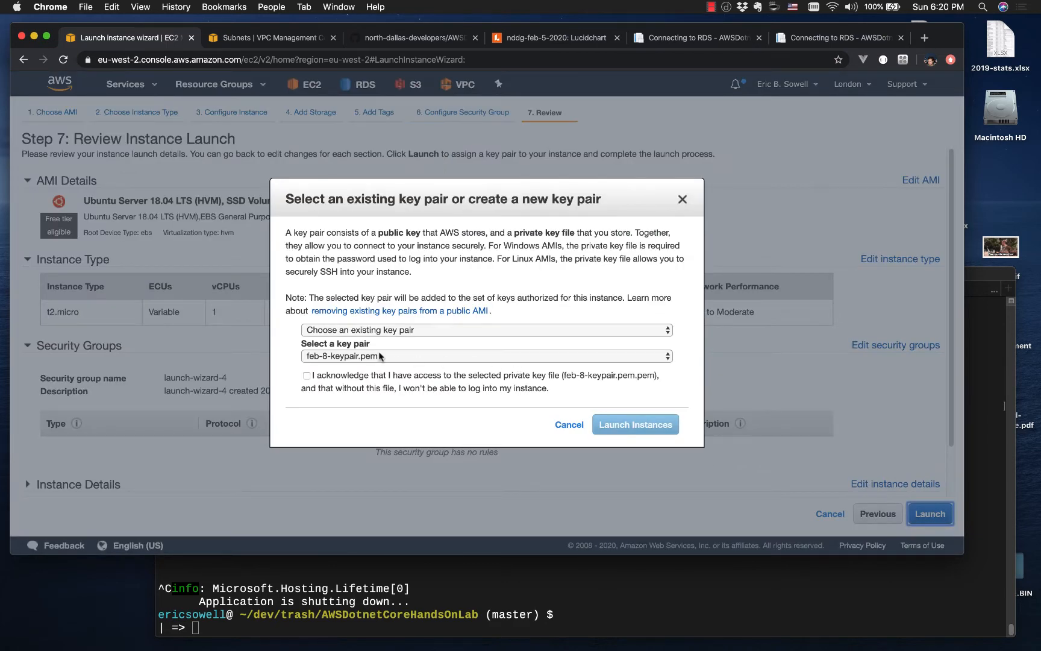
click(381, 357)
click(381, 367)
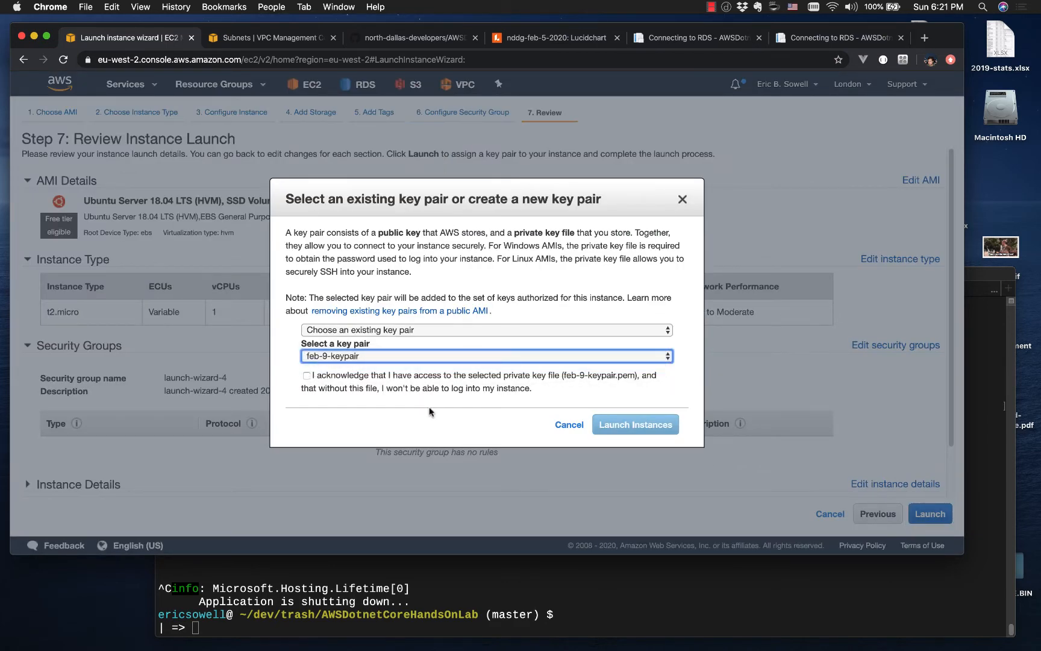
click(306, 375)
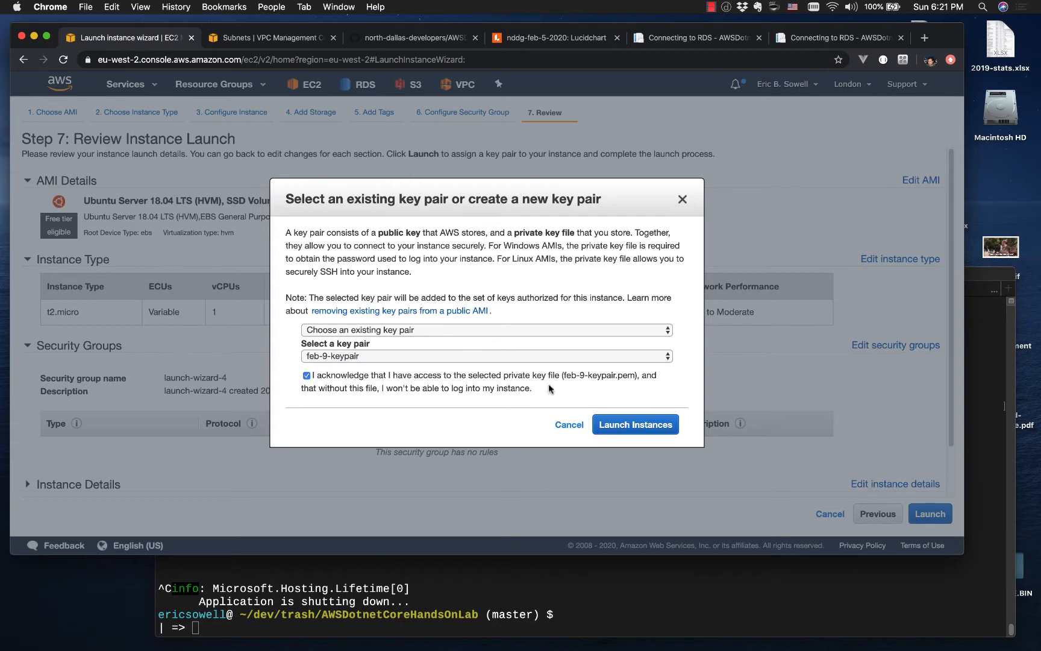
click(624, 425)
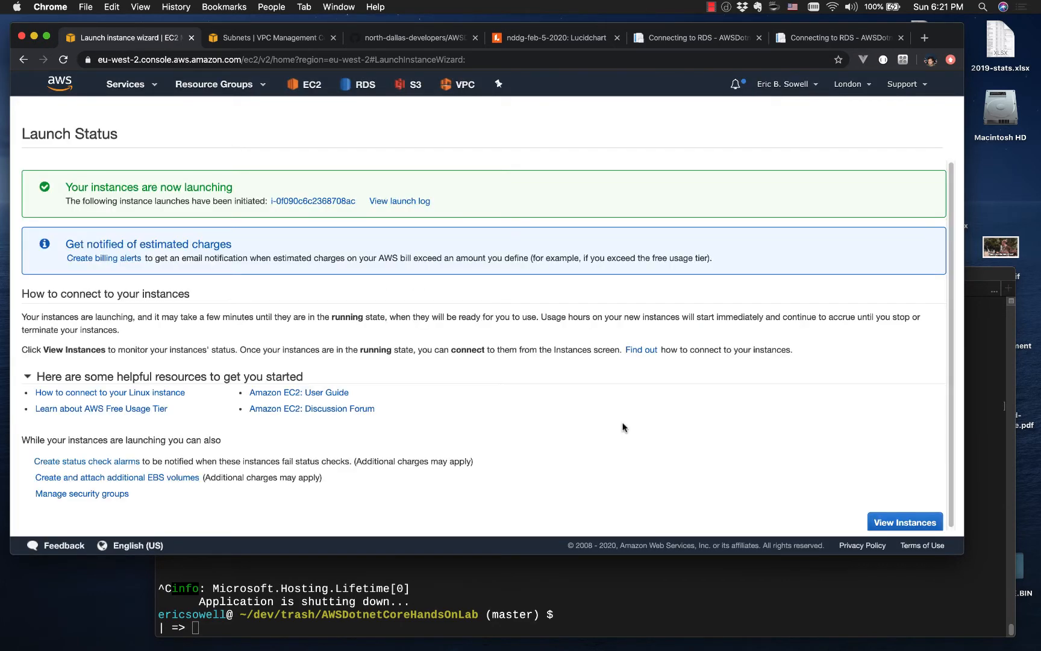
Step: View the instance list and name the newly launched instance ws-2
click(904, 522)
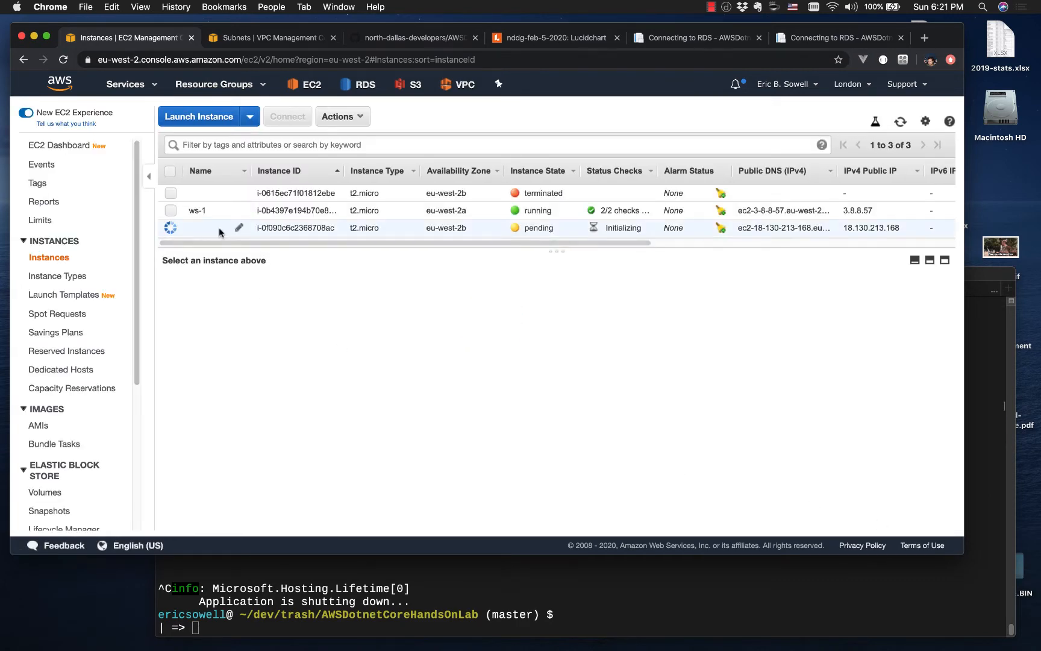
click(239, 227)
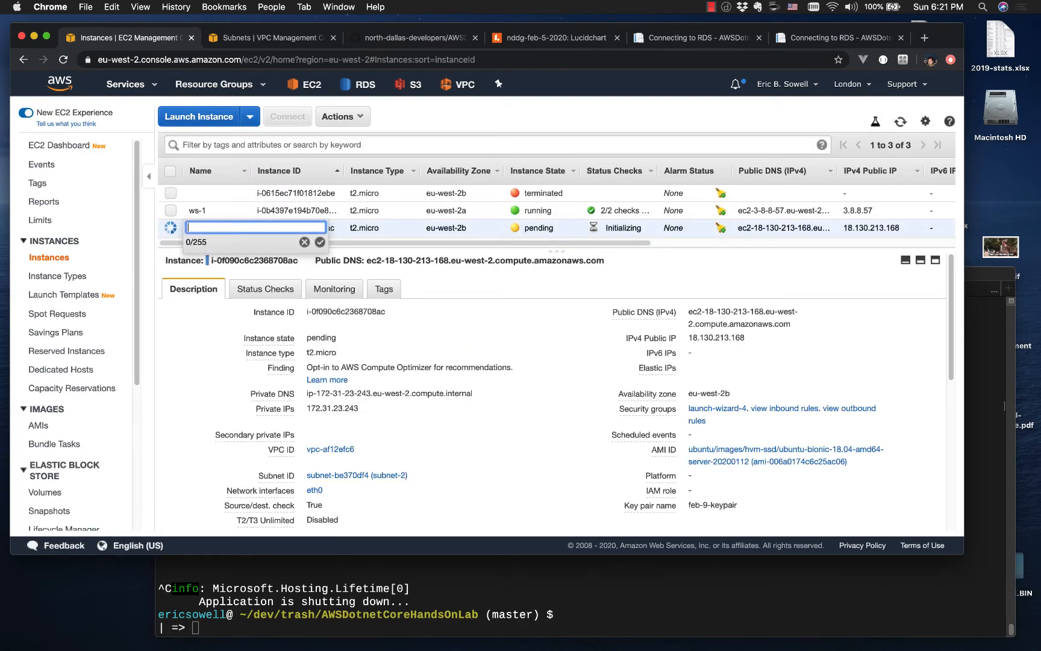
text(ws-2)
click(320, 242)
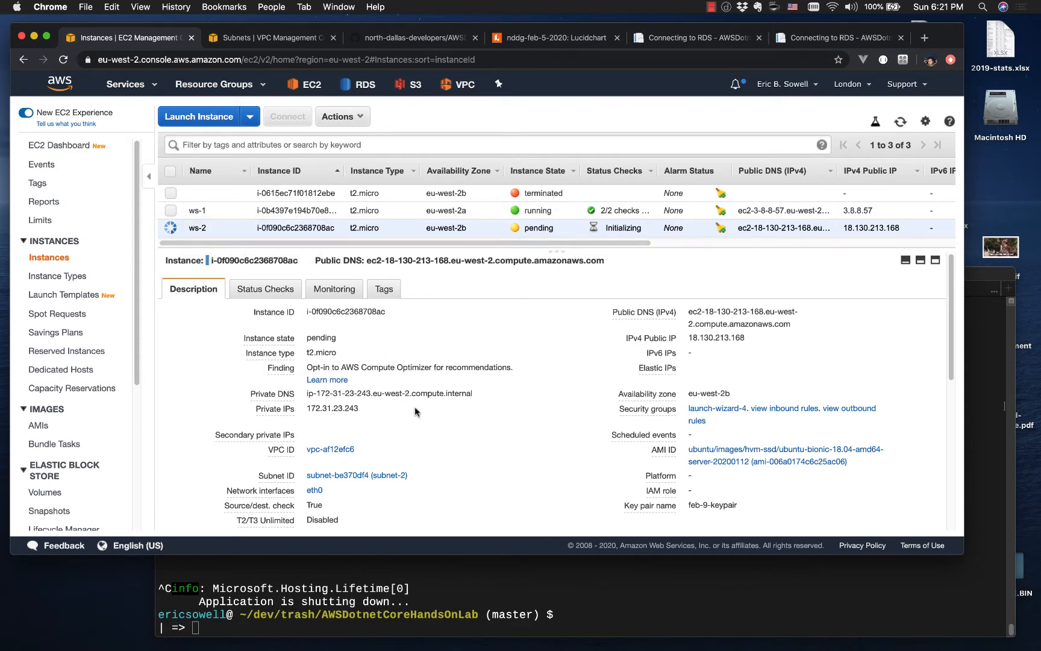
Step: Review ws-2's instance details and open the inbound rules of its security group launch-wizard-4 for editing
scroll(431, 449, down, 2)
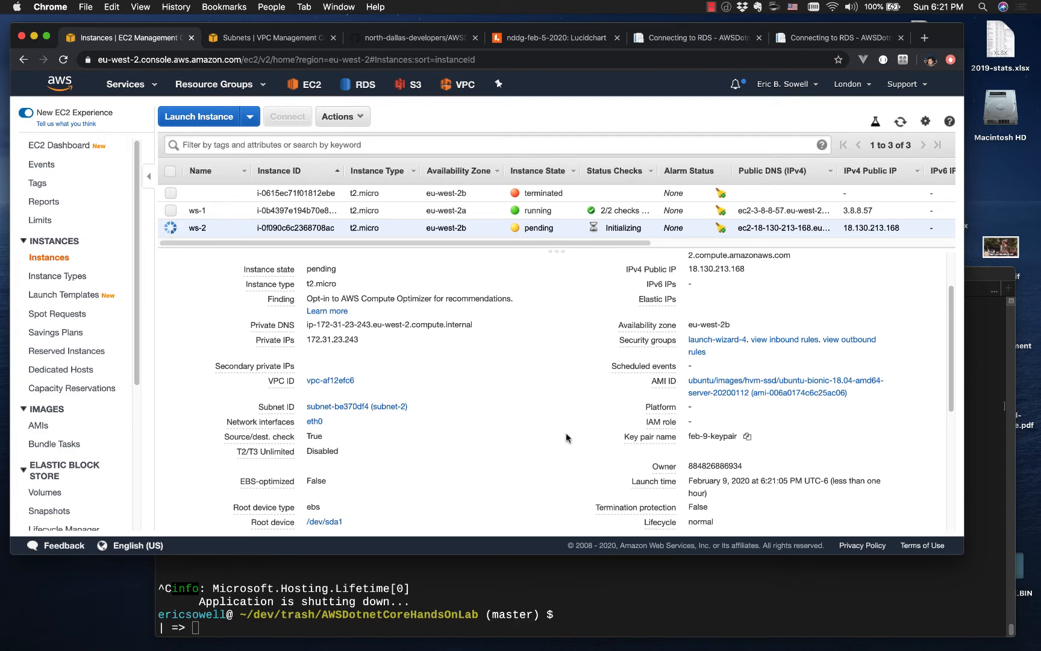
scroll(613, 455, up, 1)
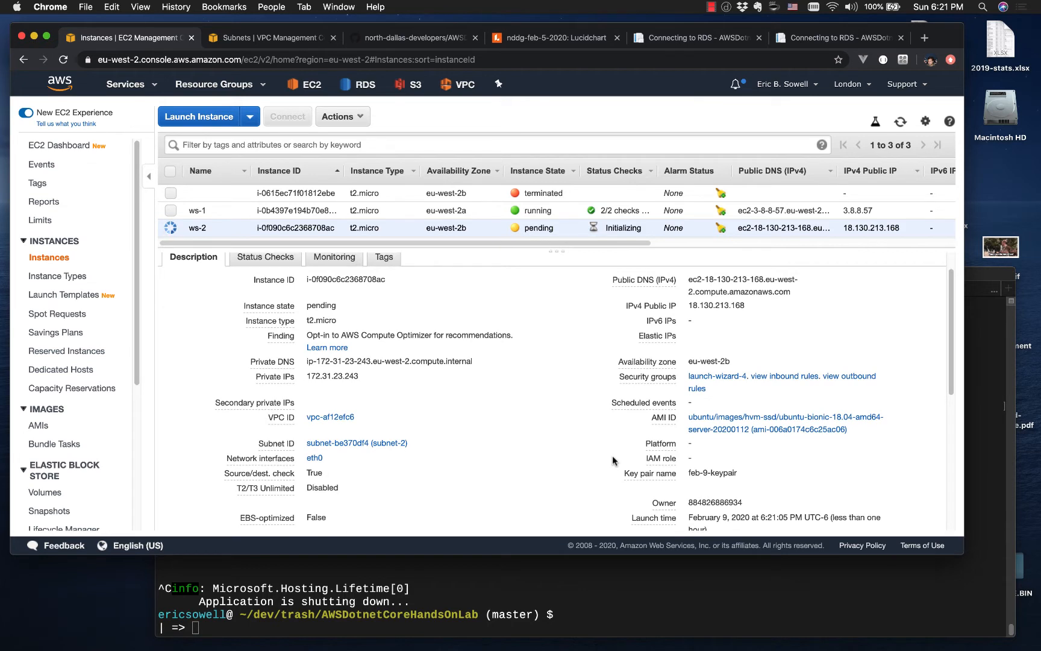
click(711, 377)
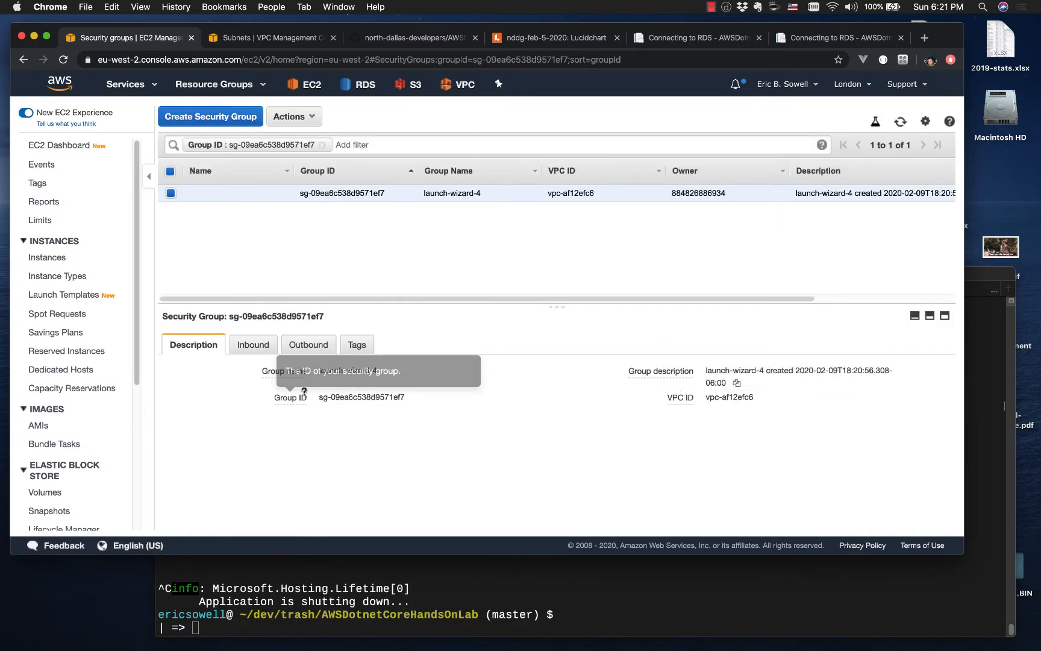
click(263, 343)
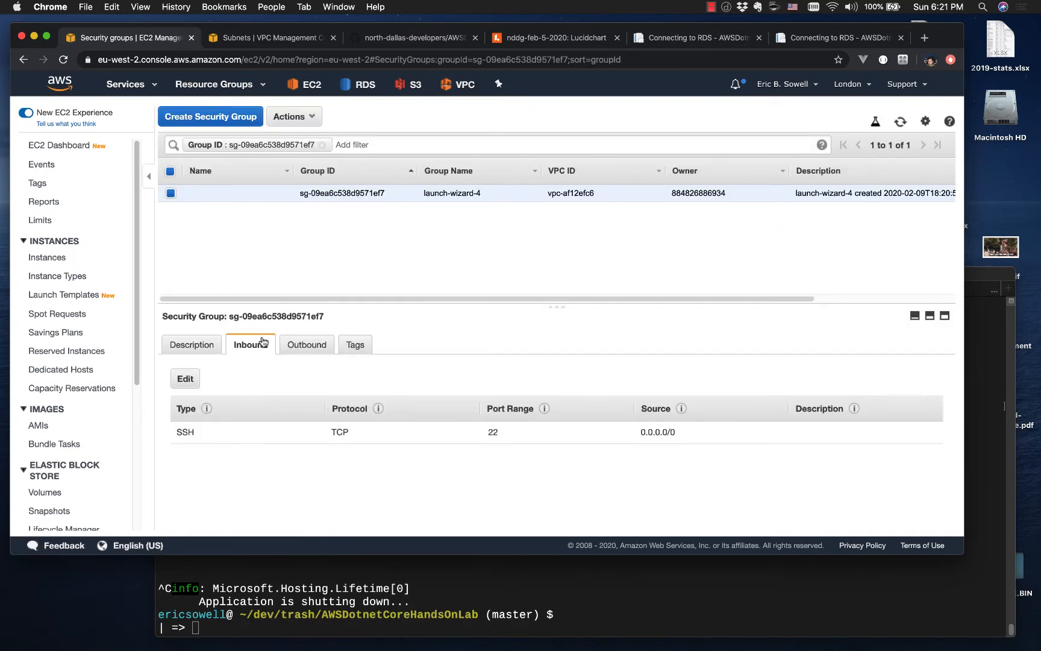
scroll(236, 436, down, 1)
click(185, 376)
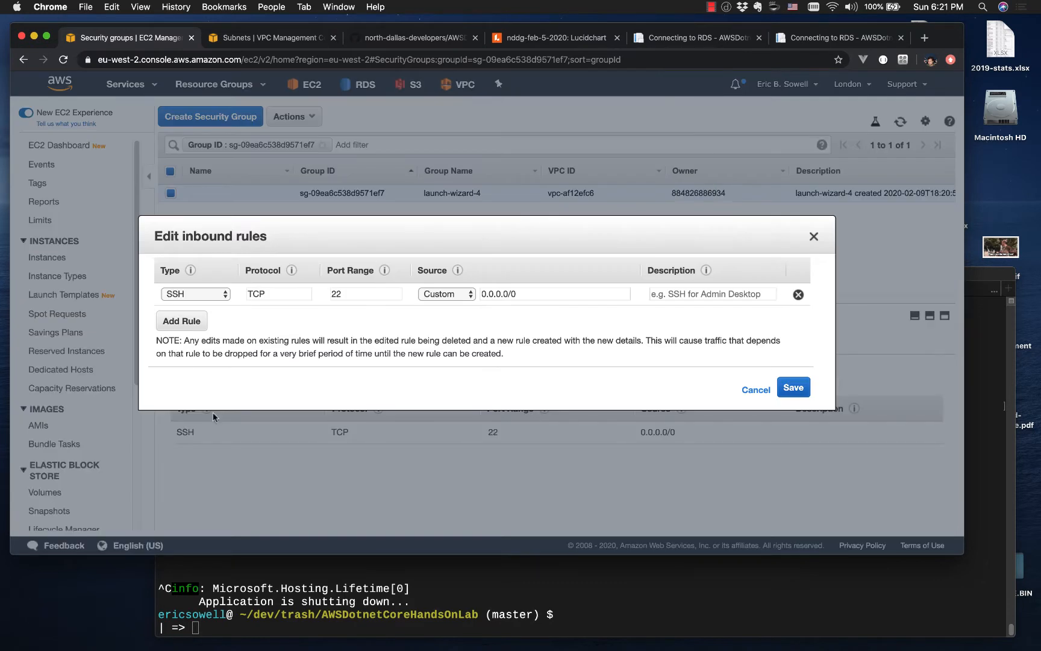
Step: Add a custom TCP inbound rule for port 5000 with source 0.0.0.0/0 and save the rules
click(193, 336)
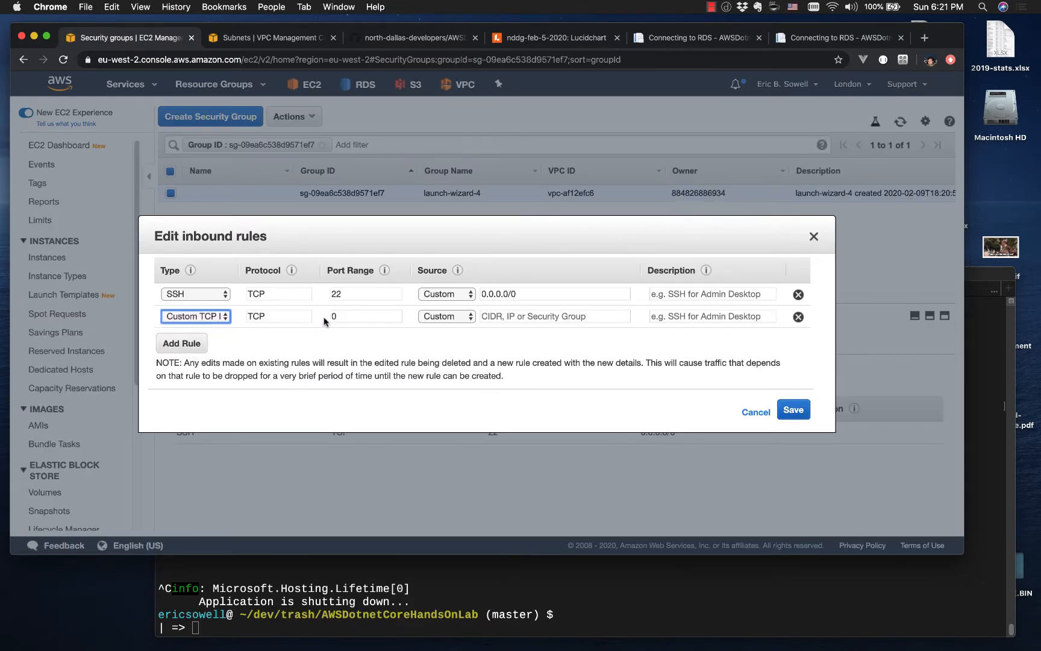
click(348, 316)
text(5000)
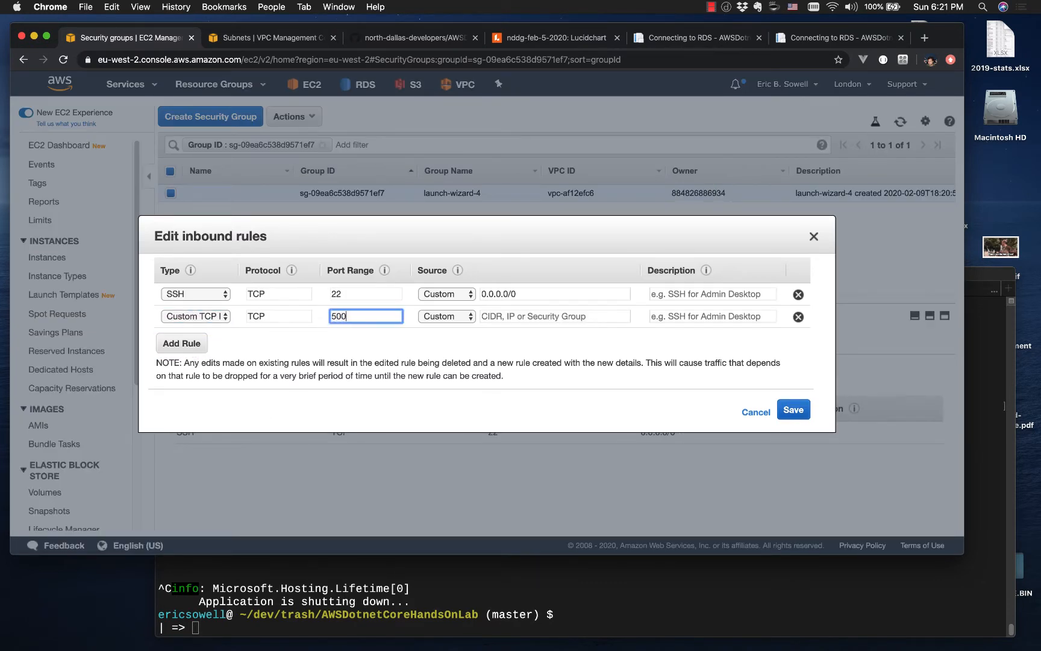
click(559, 317)
text(0.0.0.)
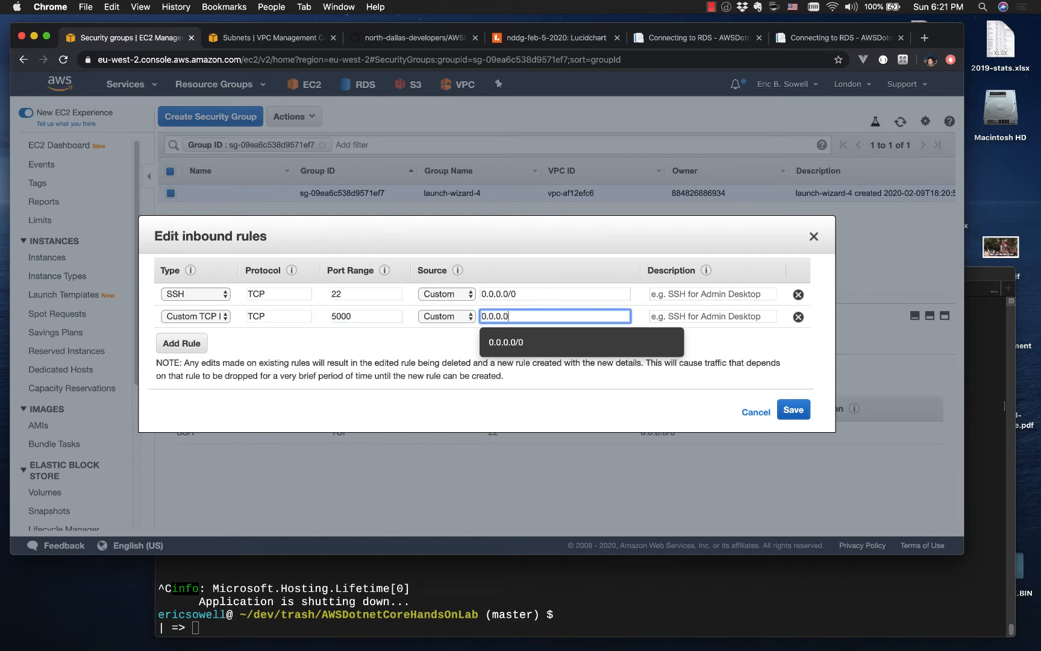
text(0/0)
click(760, 348)
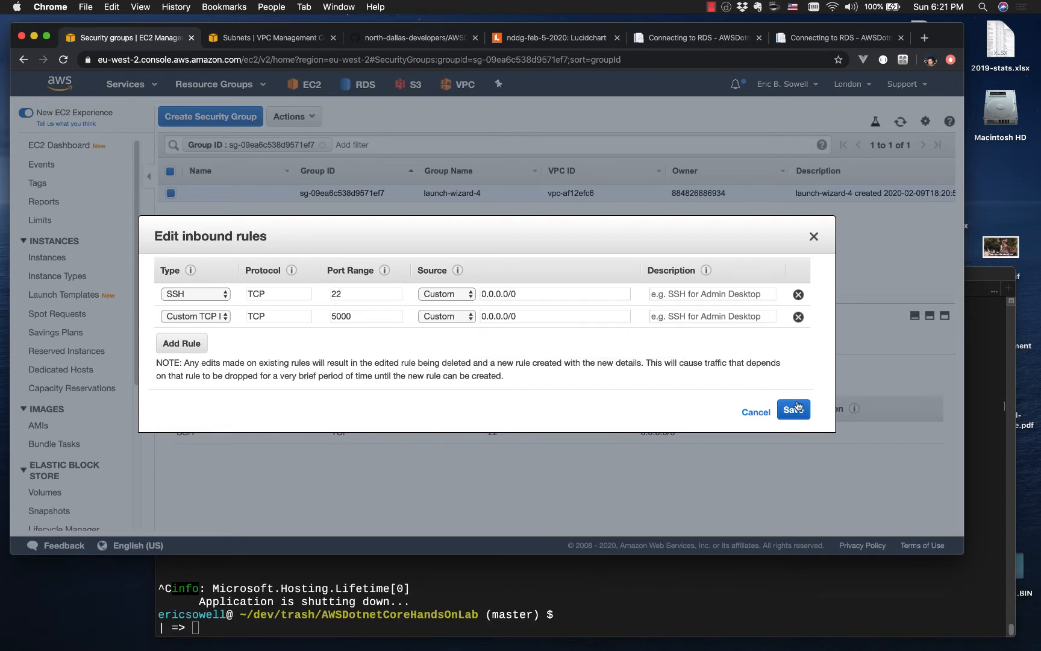
click(798, 407)
click(792, 410)
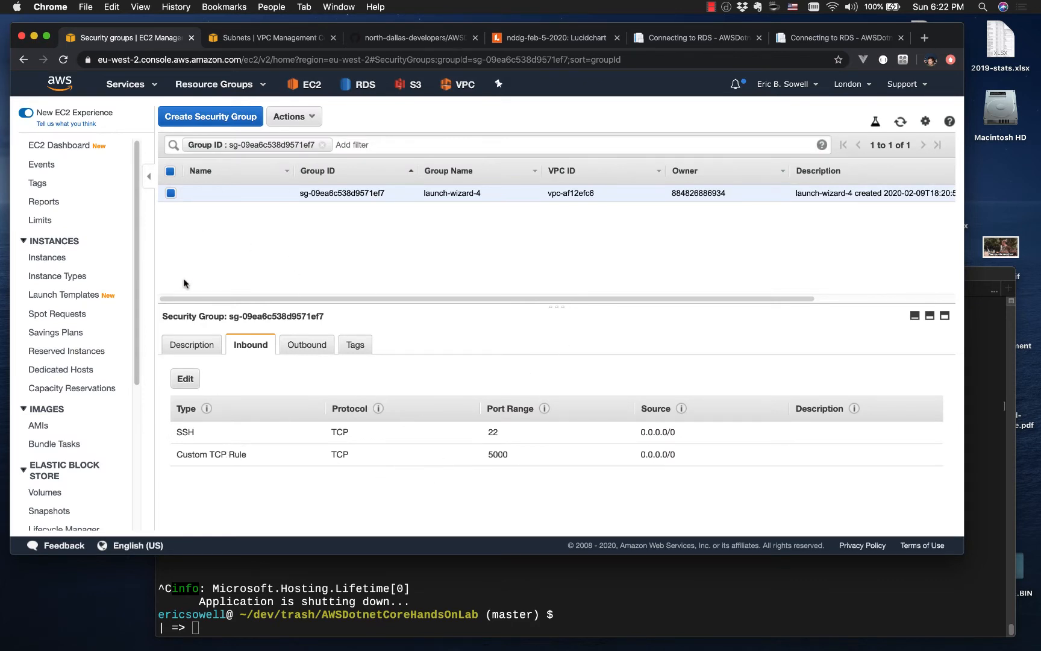
Step: Return to the list of running EC2 instances and slightly enlarge the list area to check ws-2's status
click(53, 149)
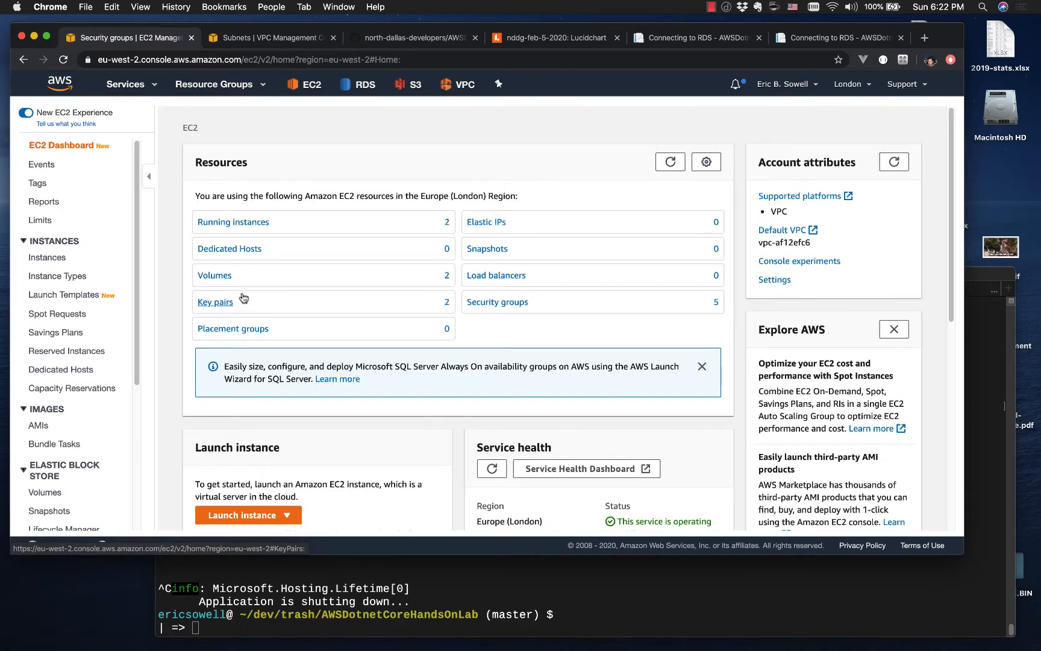
click(260, 222)
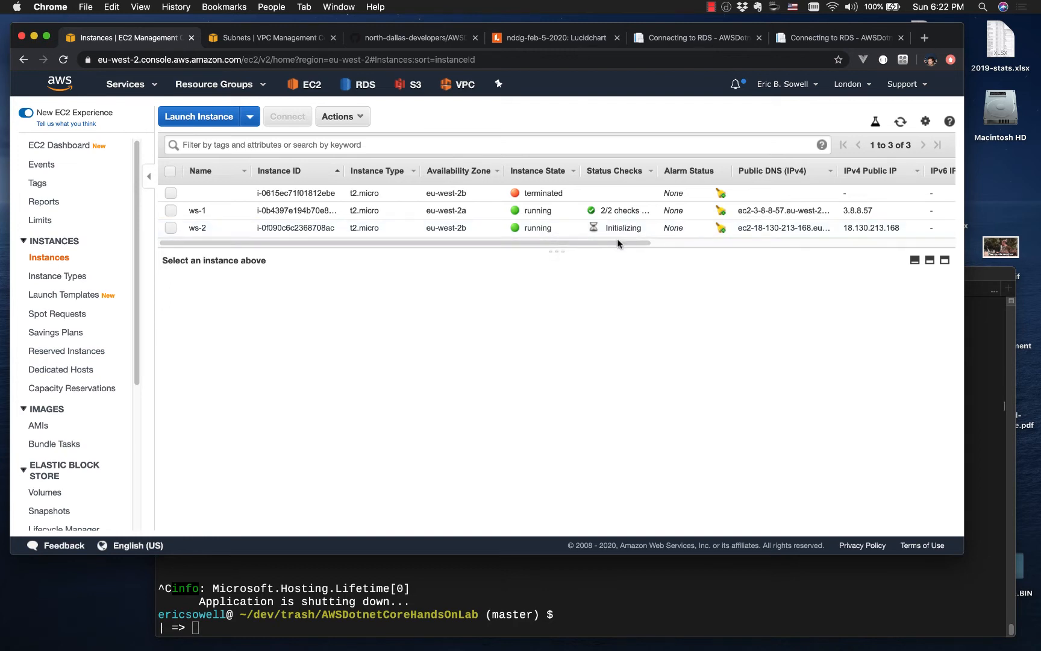
drag(614, 248, 614, 272)
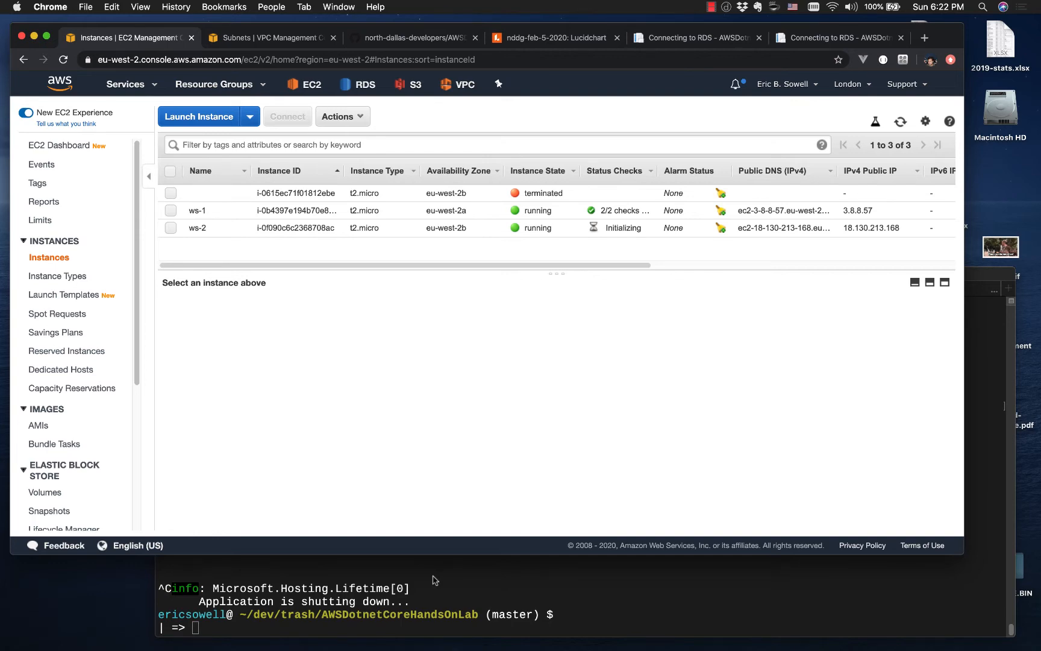
Step: Switch to Visual Studio Code and examine the connection string and ServerIdentifier in appsettings.json, plus the second web server instructions in README.md
key(ctrl+Right)
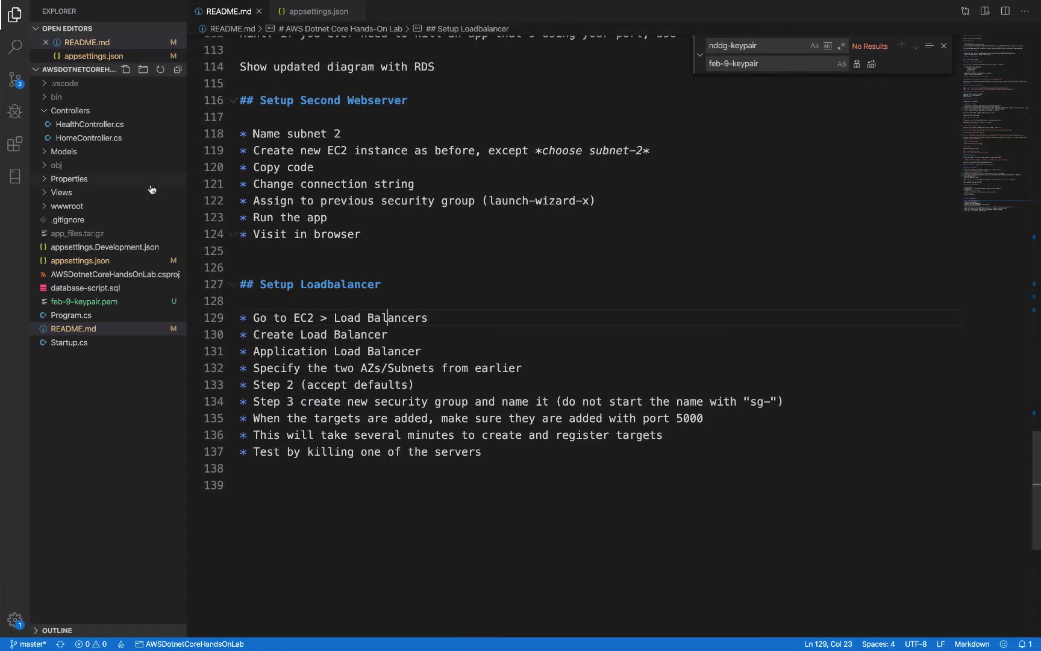
click(319, 11)
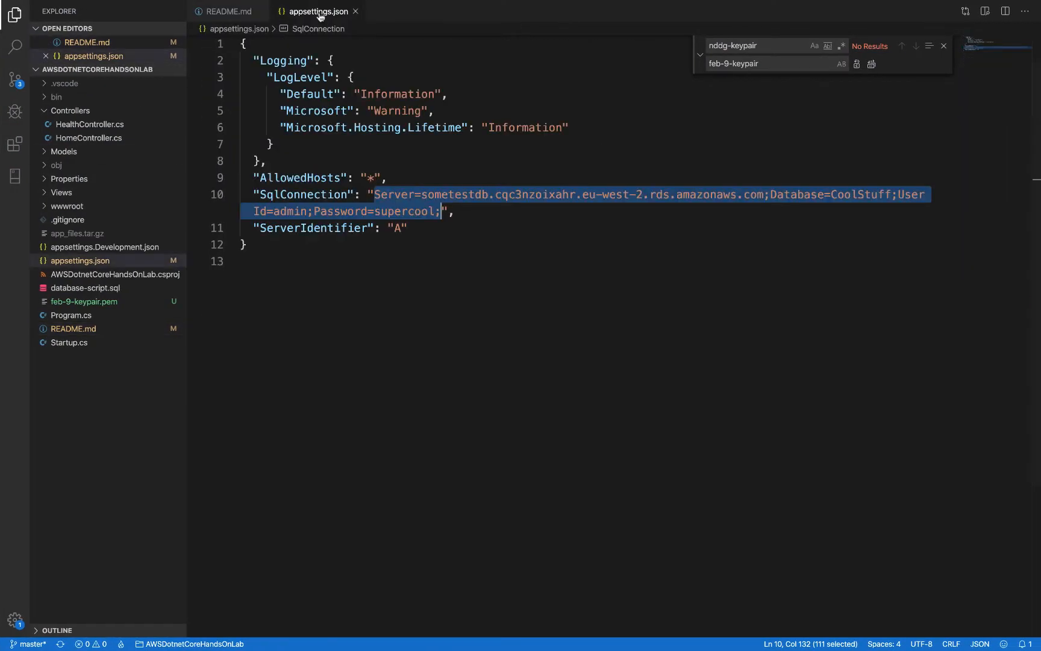
click(345, 276)
double_click(397, 228)
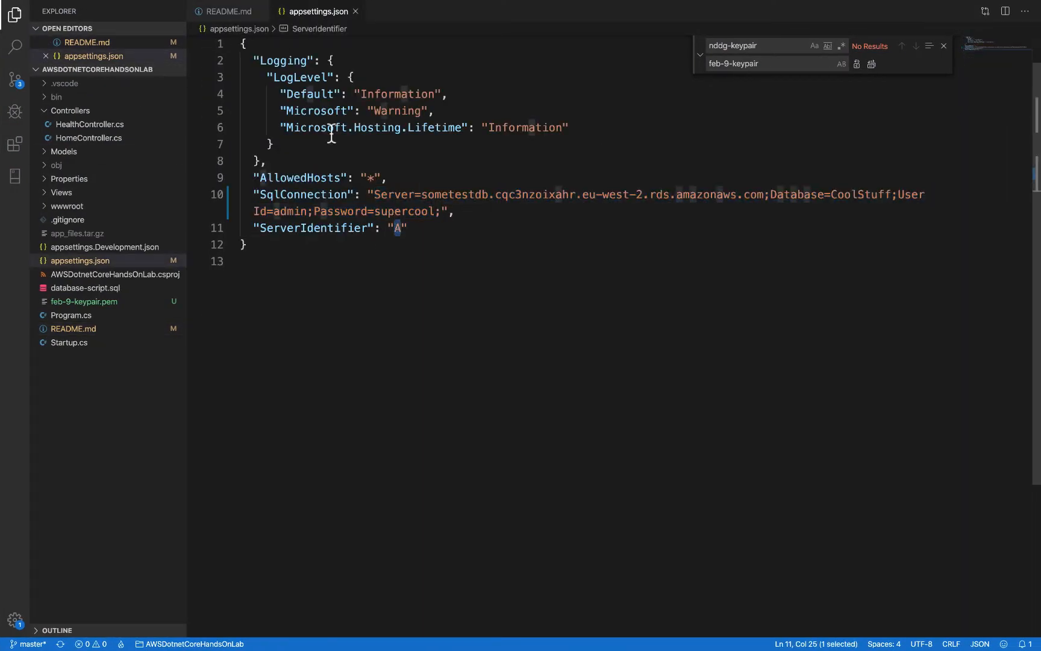
click(221, 18)
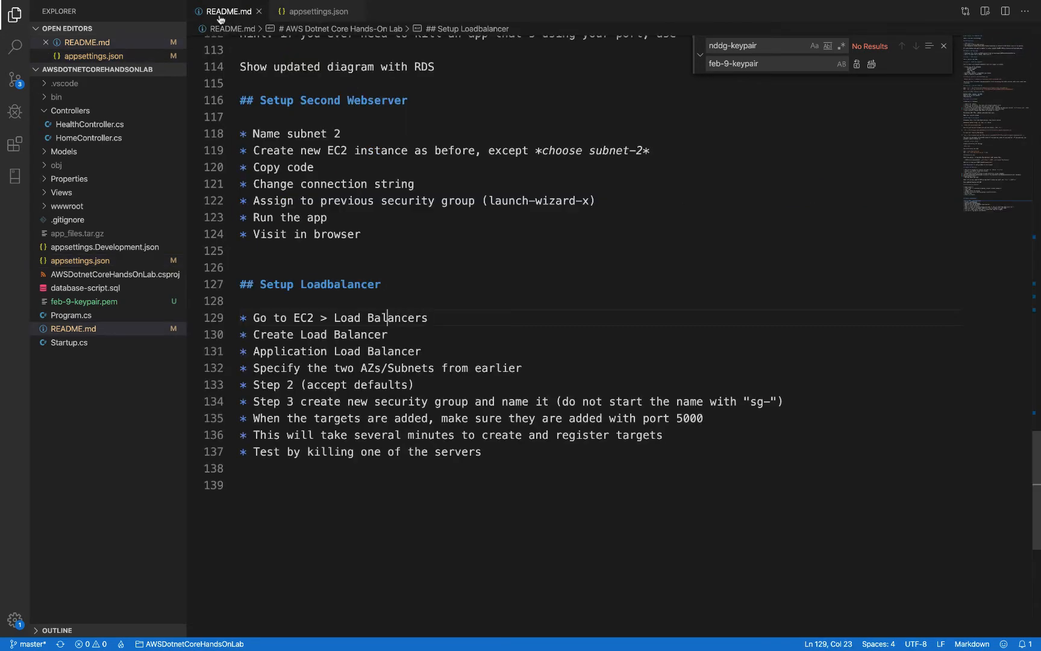
Step: Copy ws-2's public DNS from its EC2 details in Chrome and paste it on a new line below README.md's ssh command in Visual Studio Code
key(ctrl+Left)
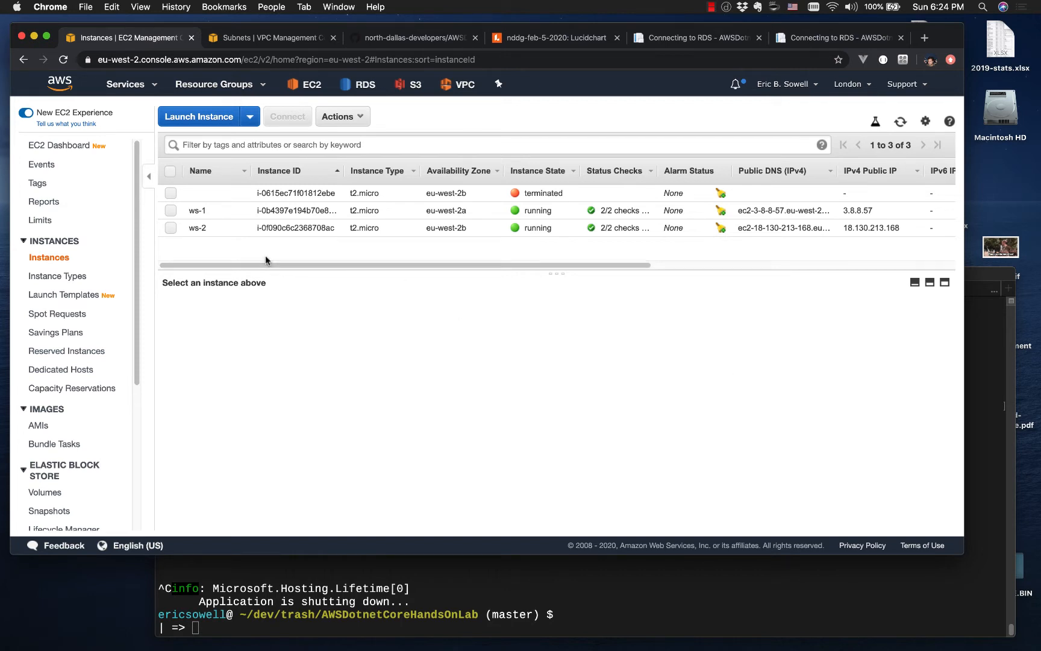
click(171, 228)
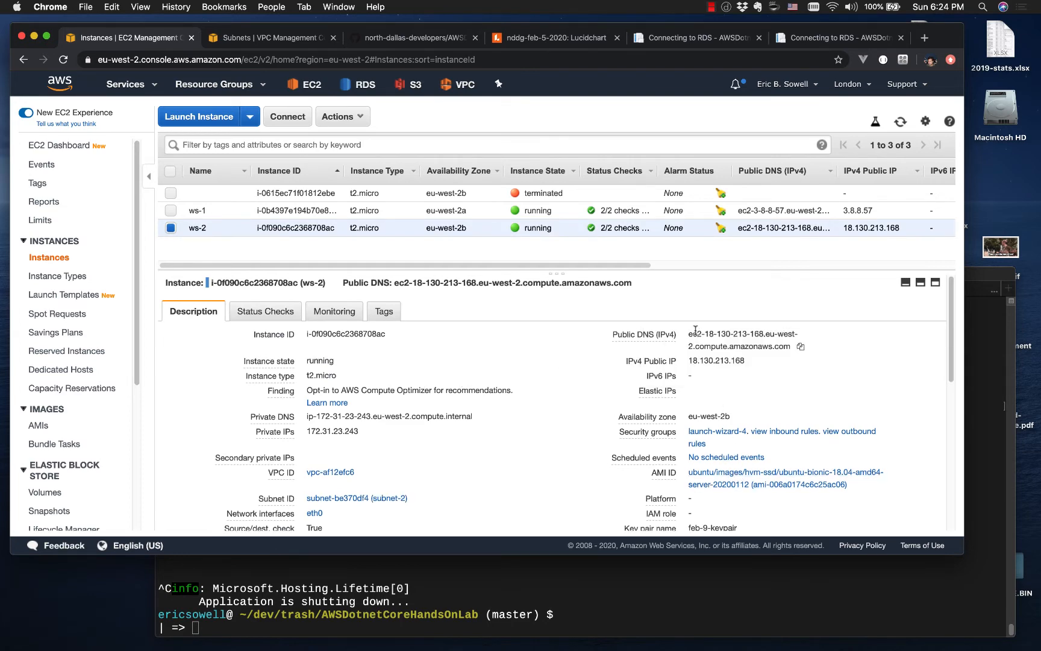
drag(689, 334, 790, 348)
key(super+c)
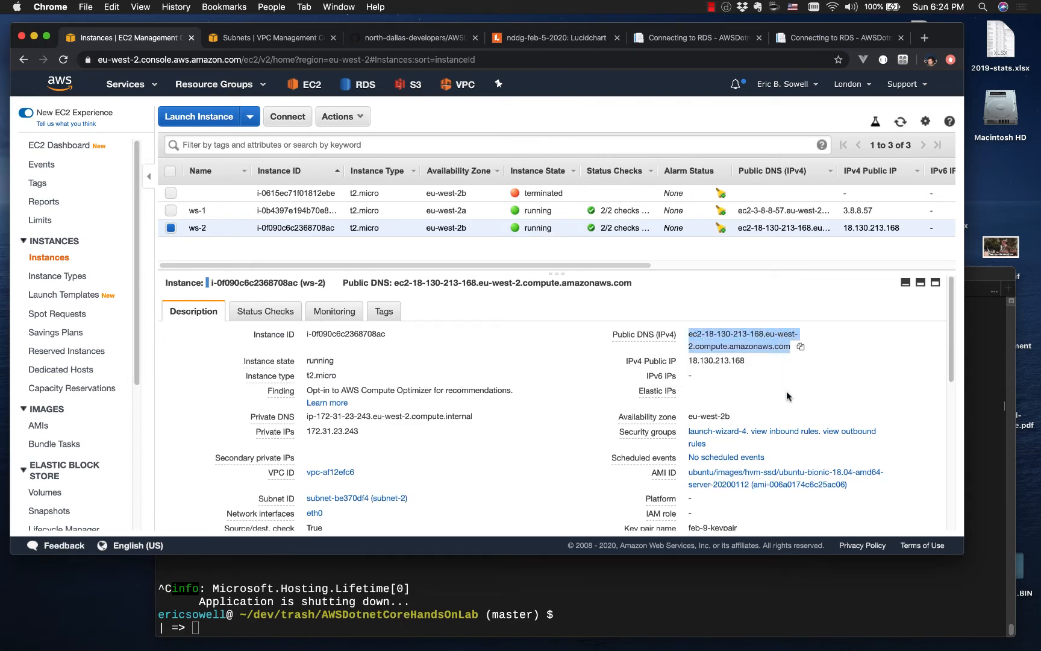
key(ctrl+Right)
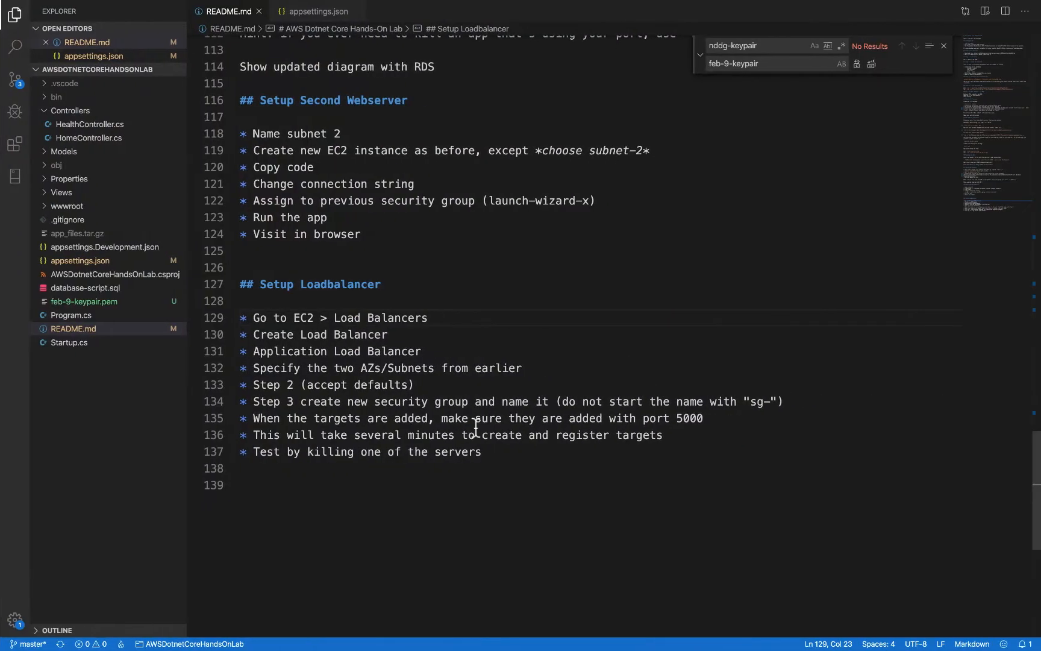
scroll(476, 428, up, 15)
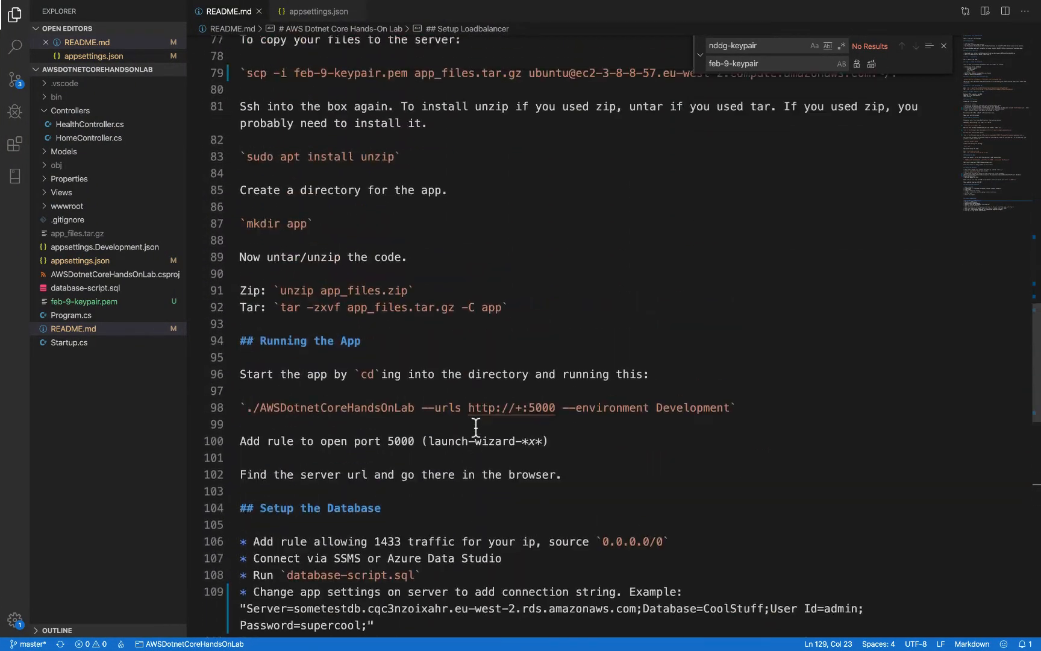
scroll(476, 427, up, 3)
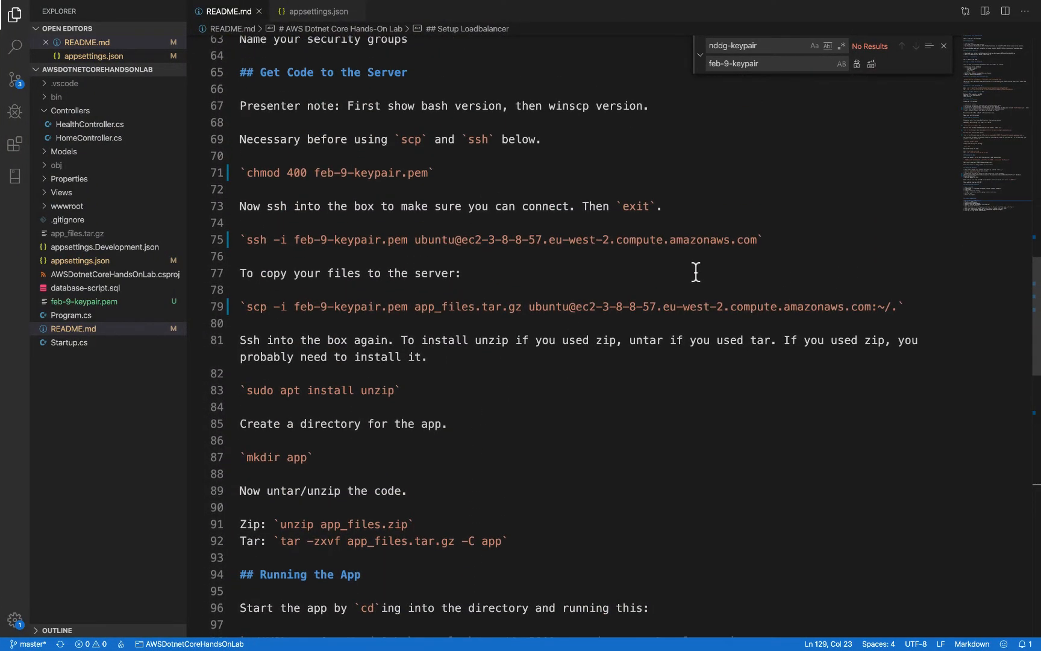
click(813, 252)
key(Return)
key(super+v)
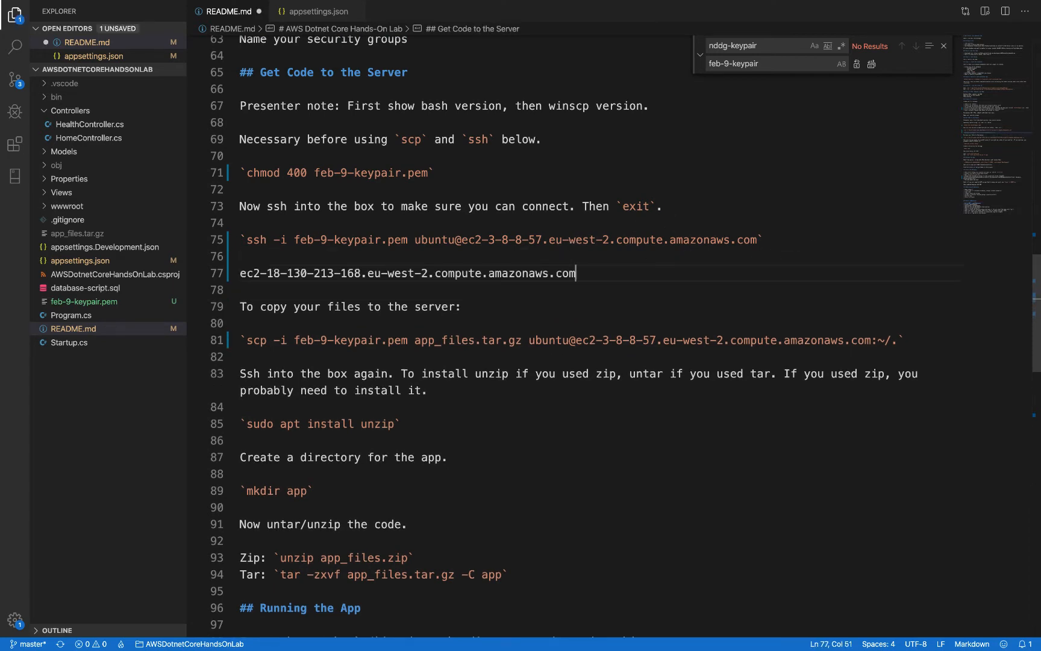
Step: Duplicate the ssh command below the original and replace the copy's host with ec2-18-130-213-168.eu-west-2.compute.amazonaws.com, removing the loose address line
click(241, 239)
shift+click(763, 241)
key(super+c)
click(517, 254)
key(Return)
key(super+v)
drag(240, 289, 567, 289)
key(super+x)
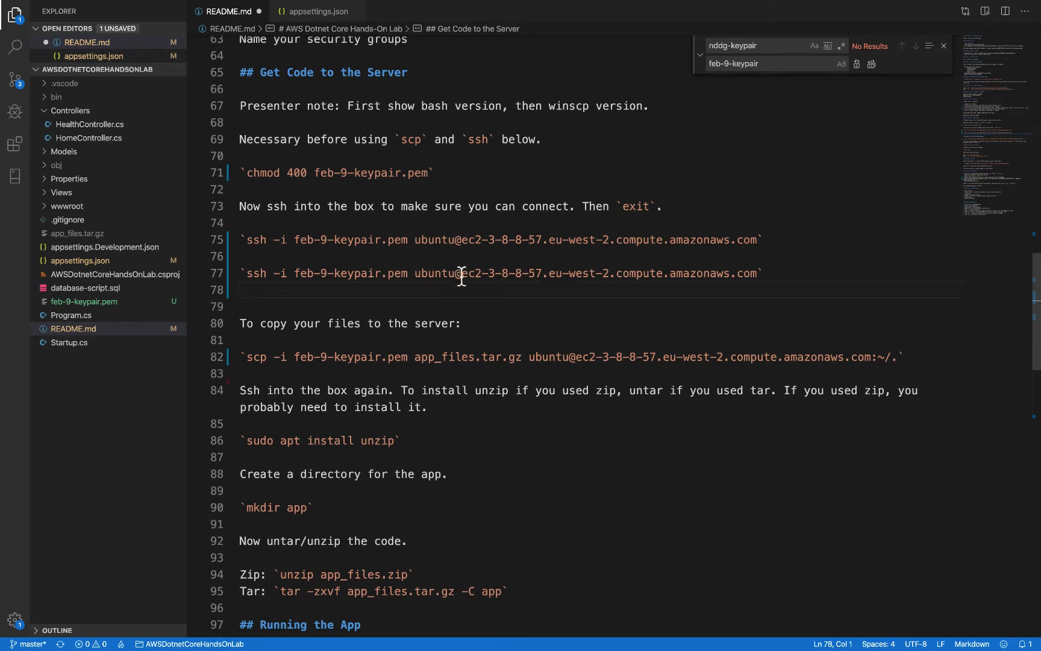
drag(462, 273, 753, 274)
key(super+v)
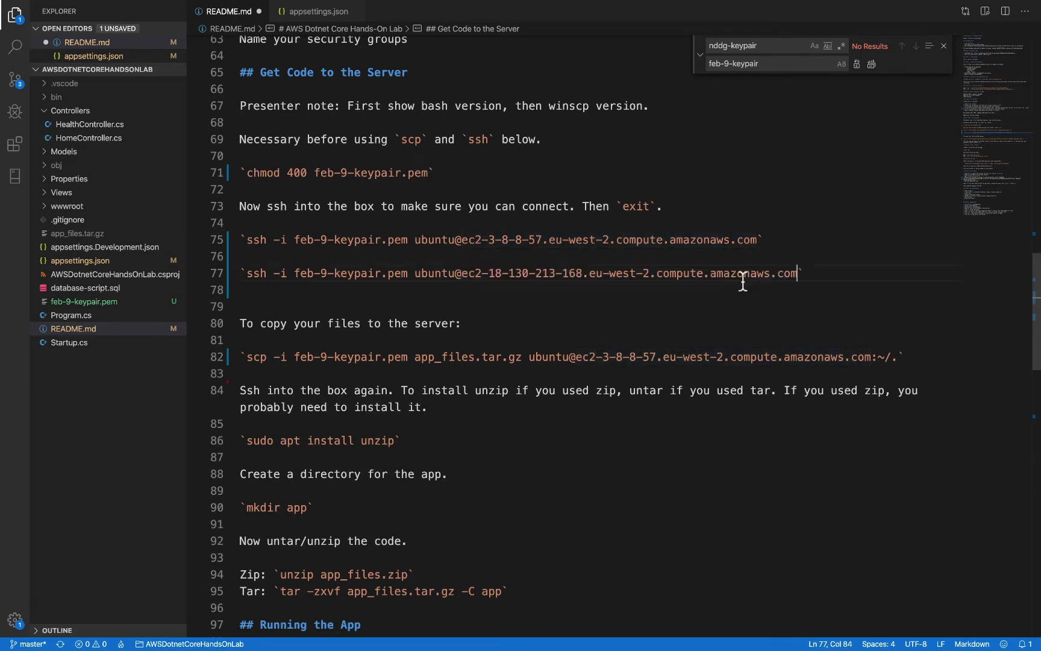
Step: Duplicate the scp command for app_files.tar.gz on a new line below the original in README.md
click(706, 355)
key(super+l)
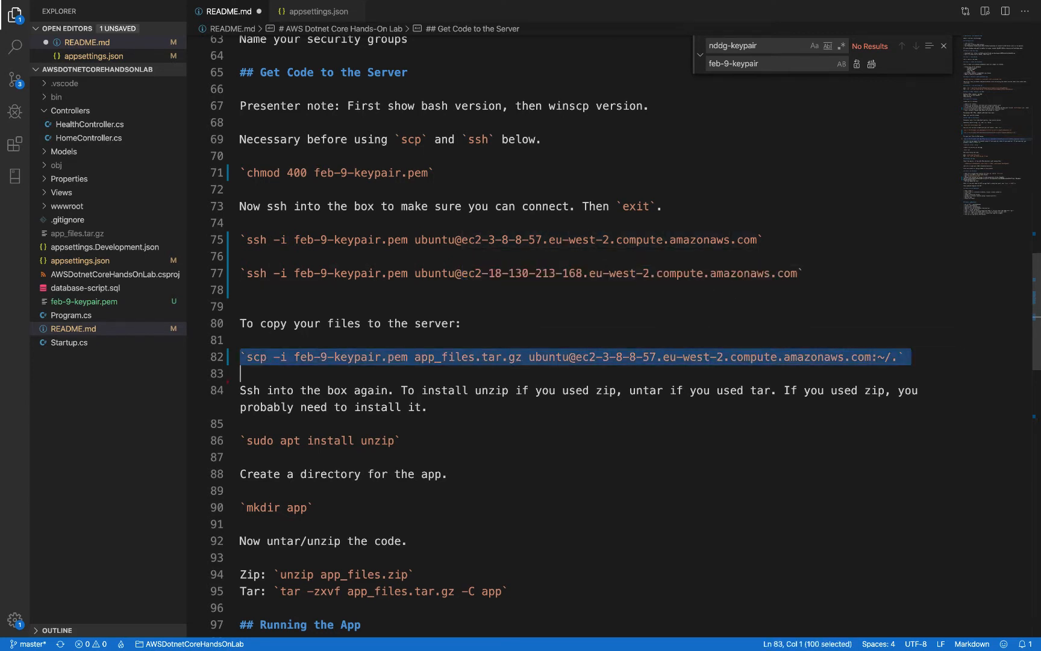
key(Down)
key(Return)
key(Up)
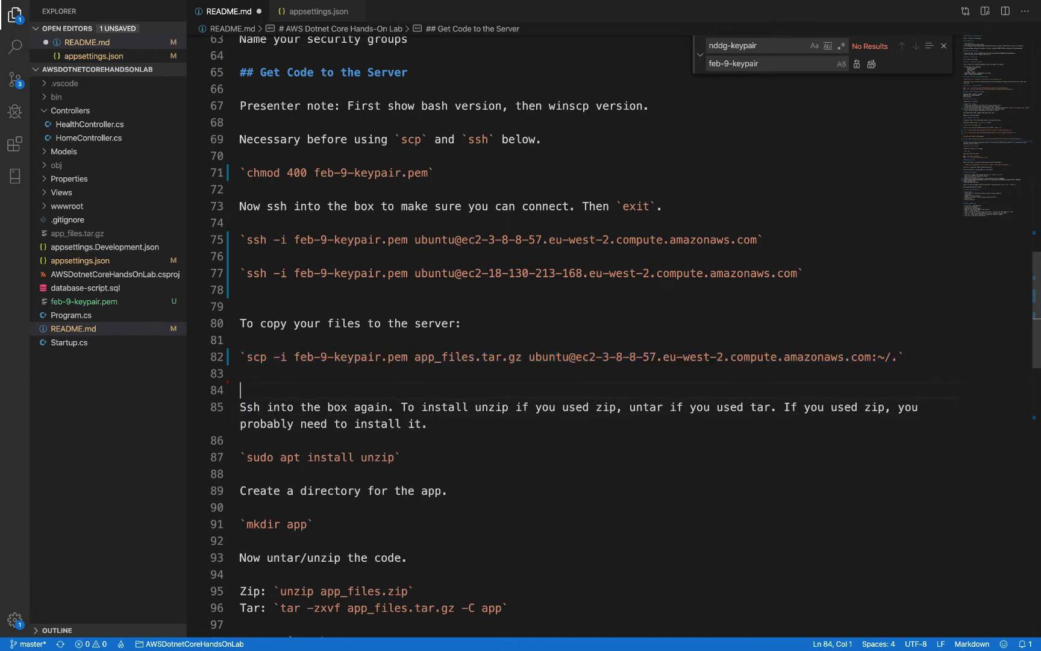
key(Up)
key(Return)
key(super+v)
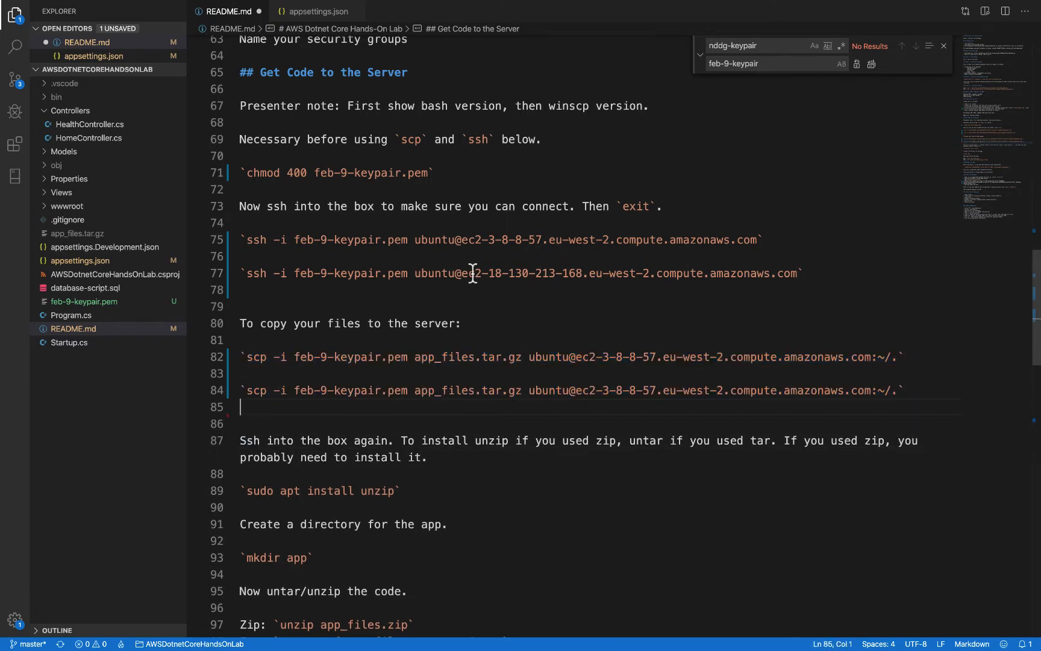
Step: Replace the host in the duplicated scp command with ec2-18-130-213-168.eu-west-2.compute.amazonaws.com, copied from the new ssh command
drag(462, 273, 503, 273)
drag(600, 269, 798, 273)
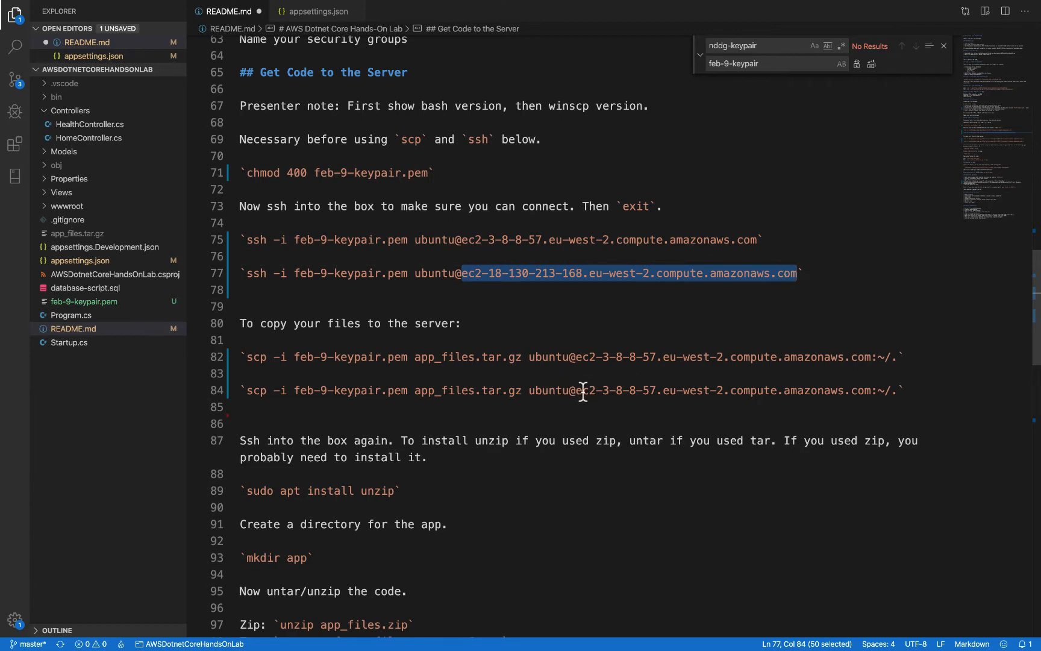
drag(576, 391, 862, 388)
key(super+v)
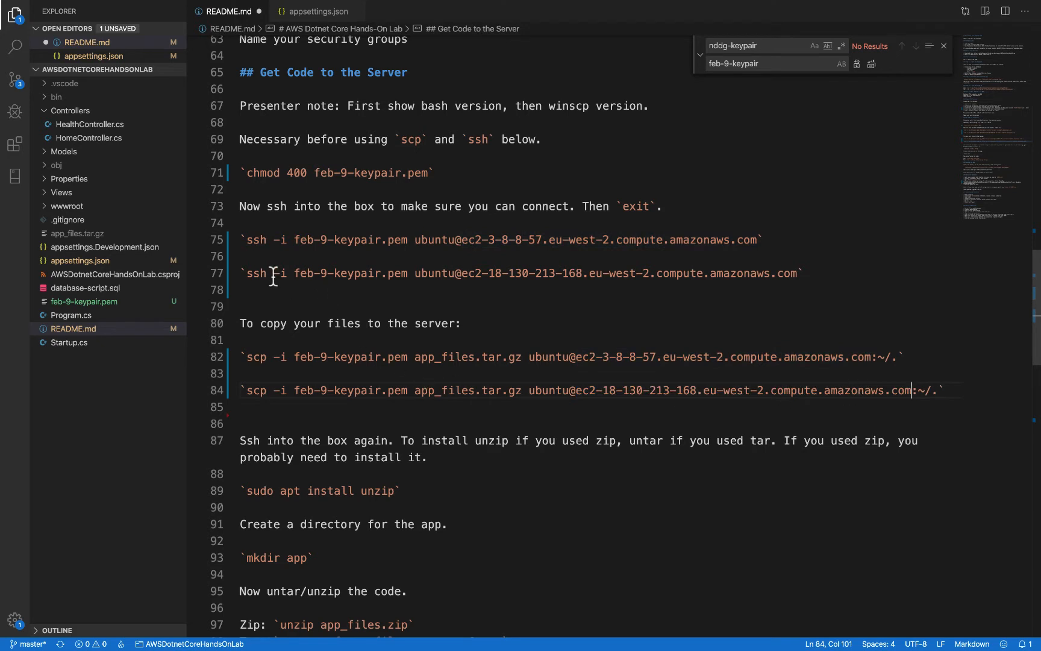
Step: Copy ws-2's ssh command from README.md, run it in the second Terminal tab and accept the host's authenticity with yes
drag(247, 273, 799, 273)
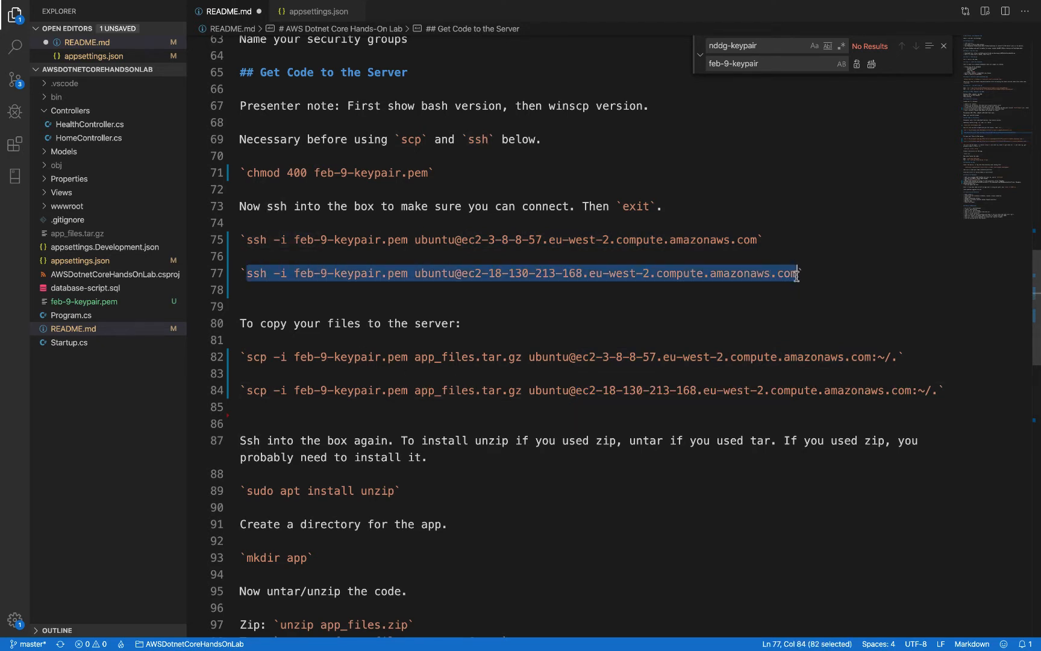
key(ctrl+Left)
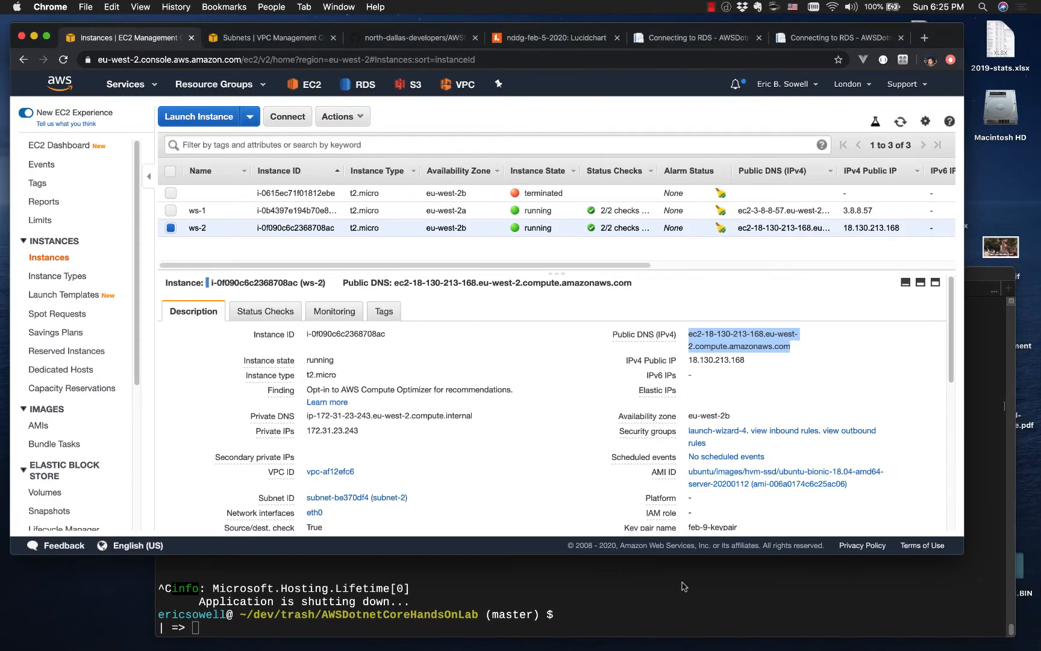
click(661, 613)
click(684, 293)
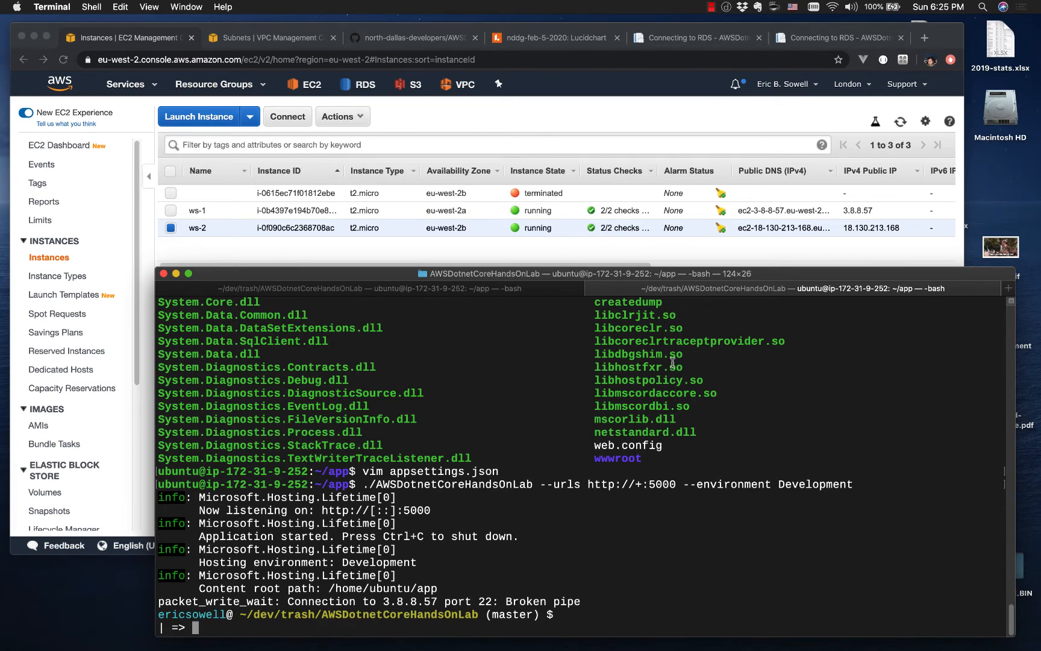
key(super+v)
key(Return)
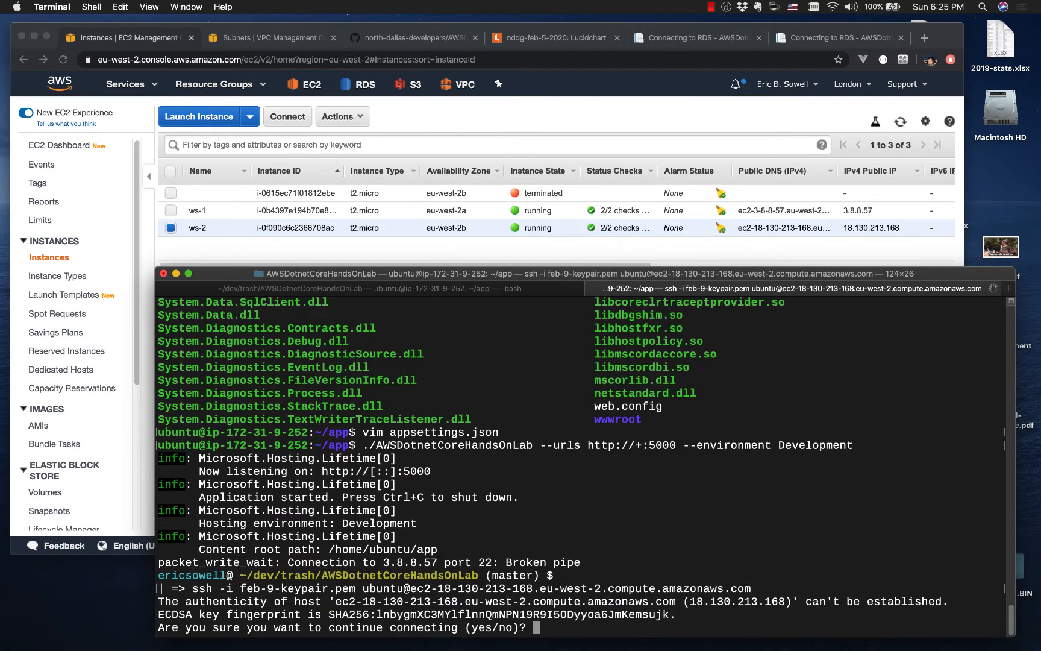
text(yes)
key(Return)
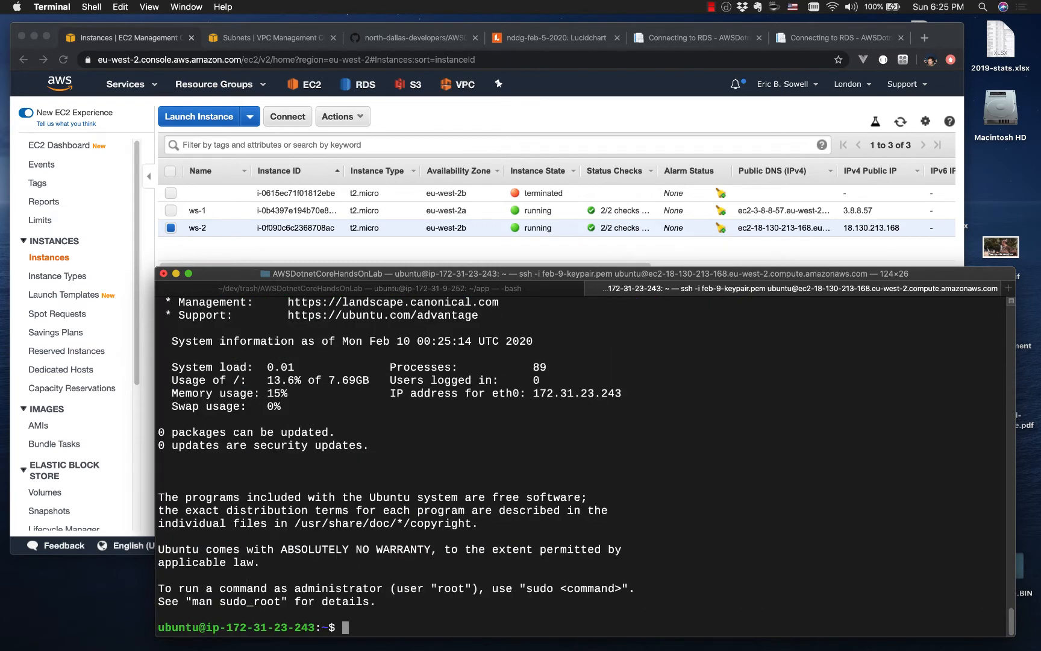
Step: List the home directory on ws-2 and exit the SSH session
text(ls)
key(Return)
text(exit)
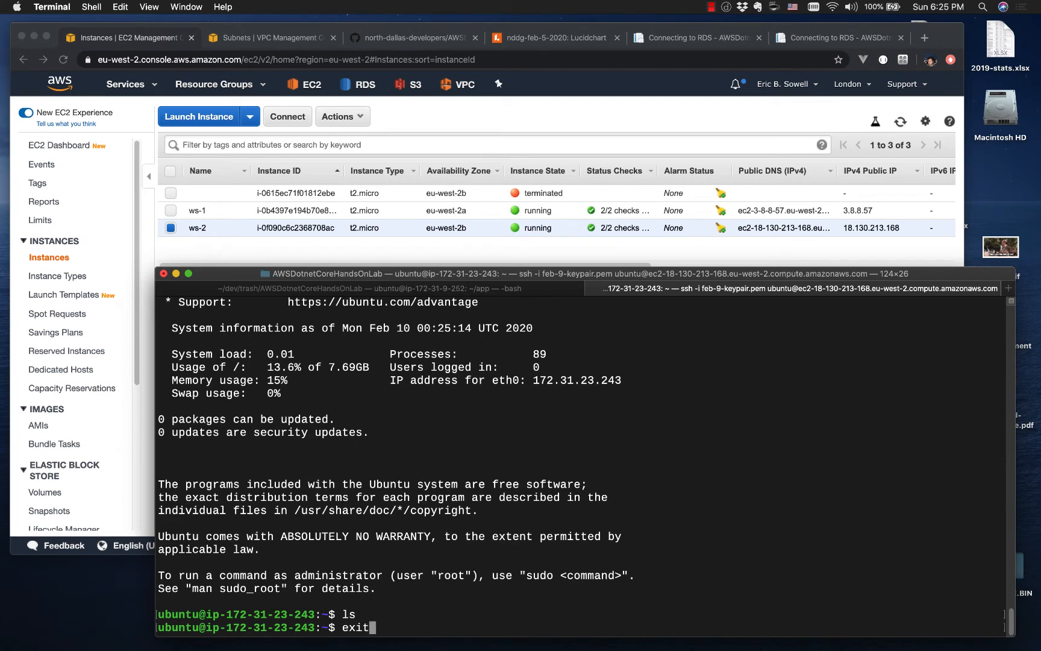
key(Return)
Step: Copy ws-2's scp command from README.md in Visual Studio Code and run it in Terminal to upload app_files.tar.gz
key(ctrl+Right)
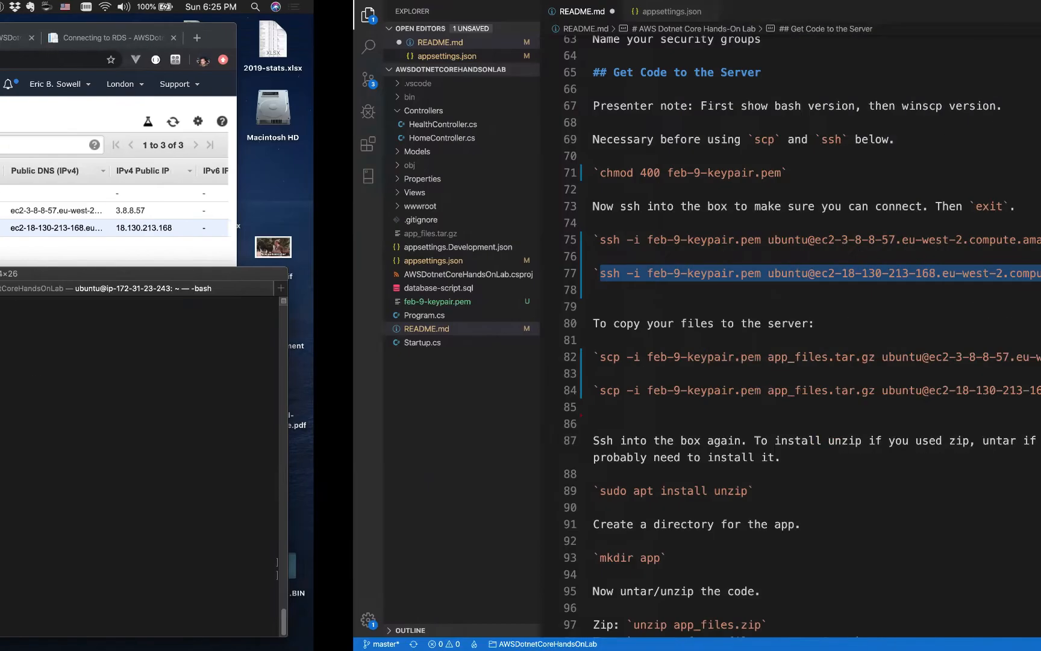
drag(248, 391, 936, 390)
key(super+c)
key(ctrl+Left)
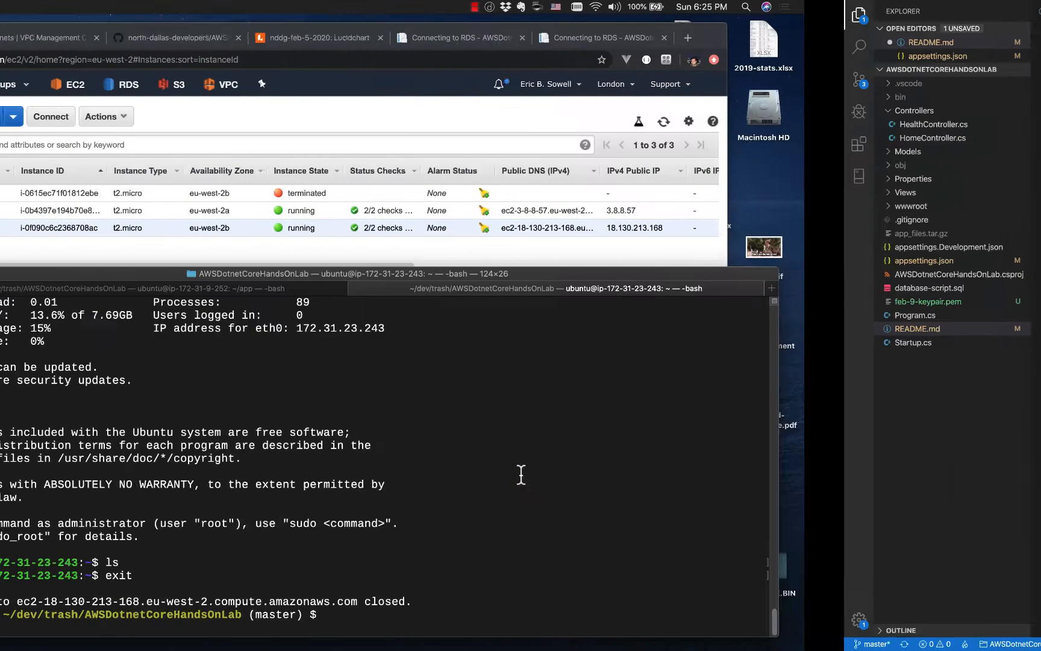
key(super+v)
key(Return)
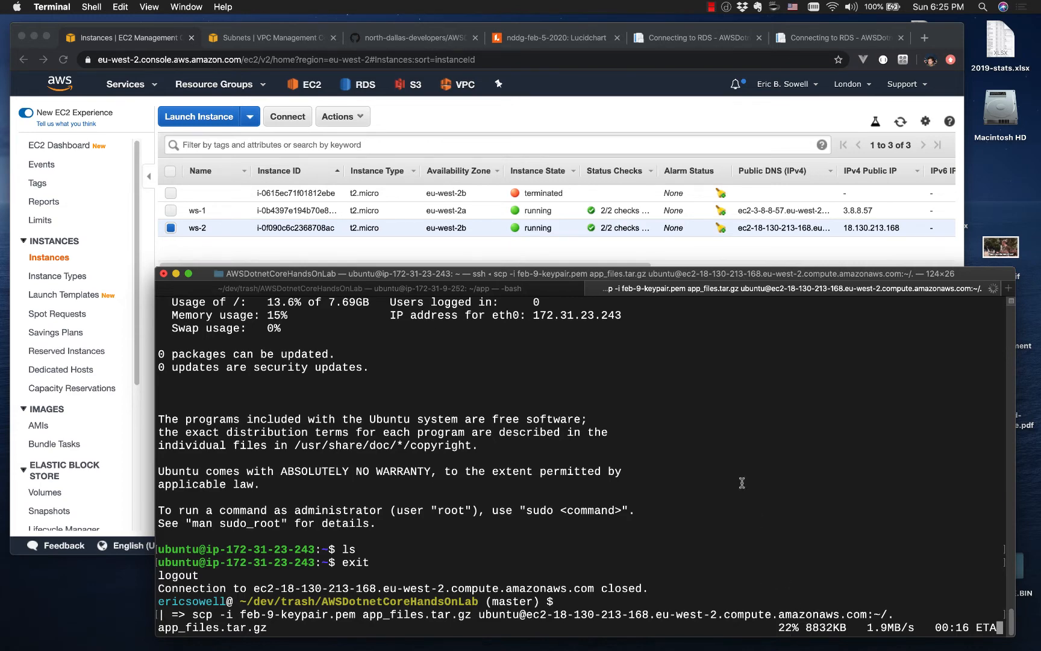
Step: Open appsettings.json in Visual Studio Code, close the find box and review the ServerIdentifier and SqlConnection settings
key(ctrl+Right)
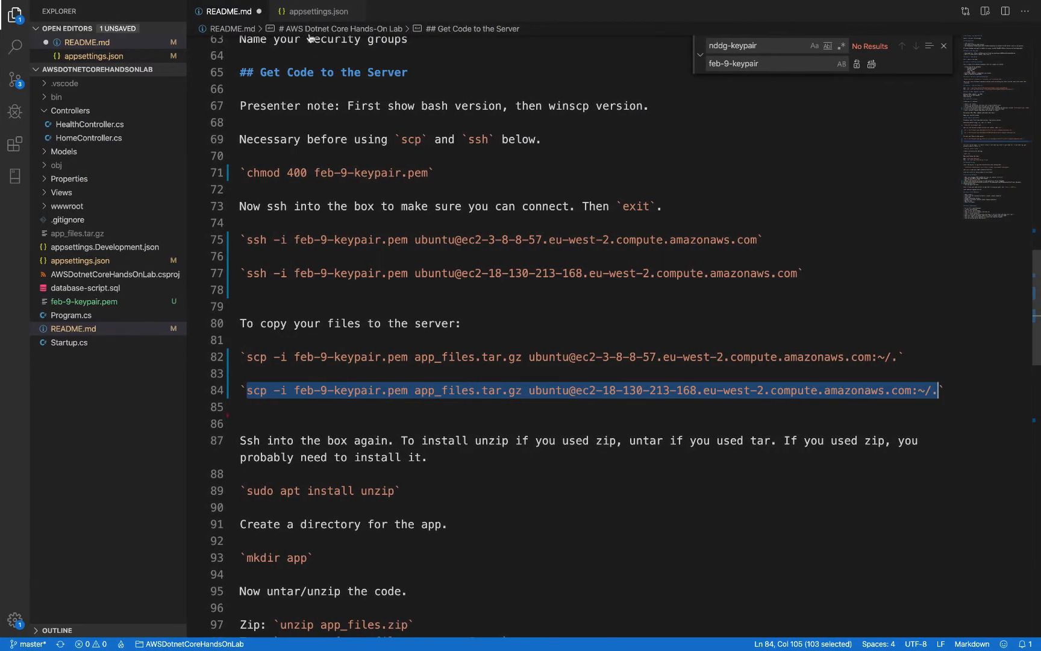
click(312, 12)
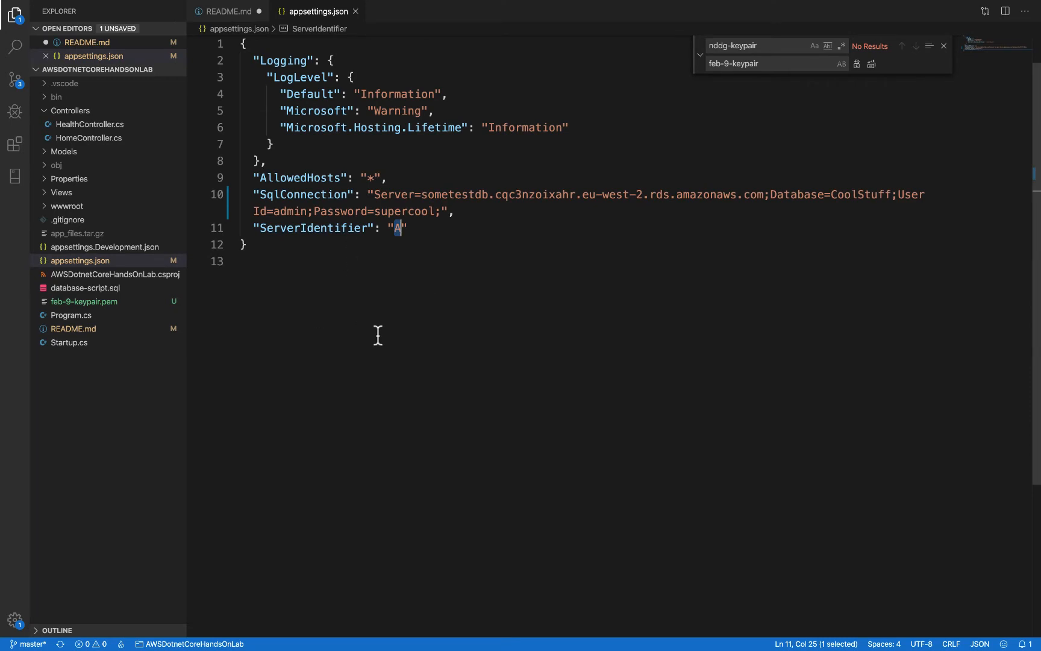
click(942, 47)
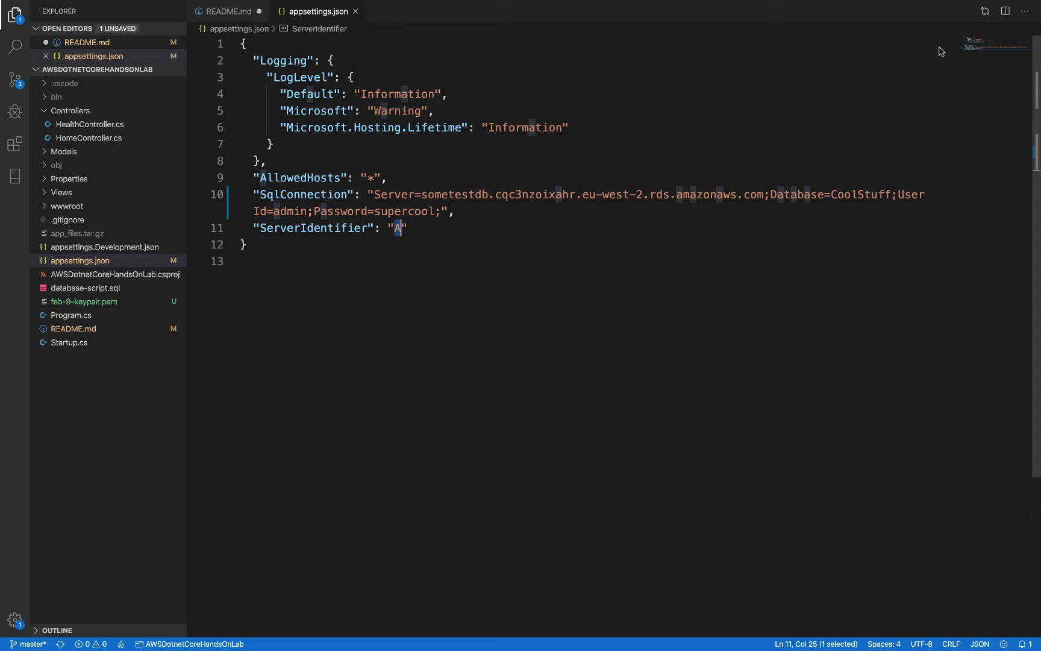
click(432, 233)
click(381, 194)
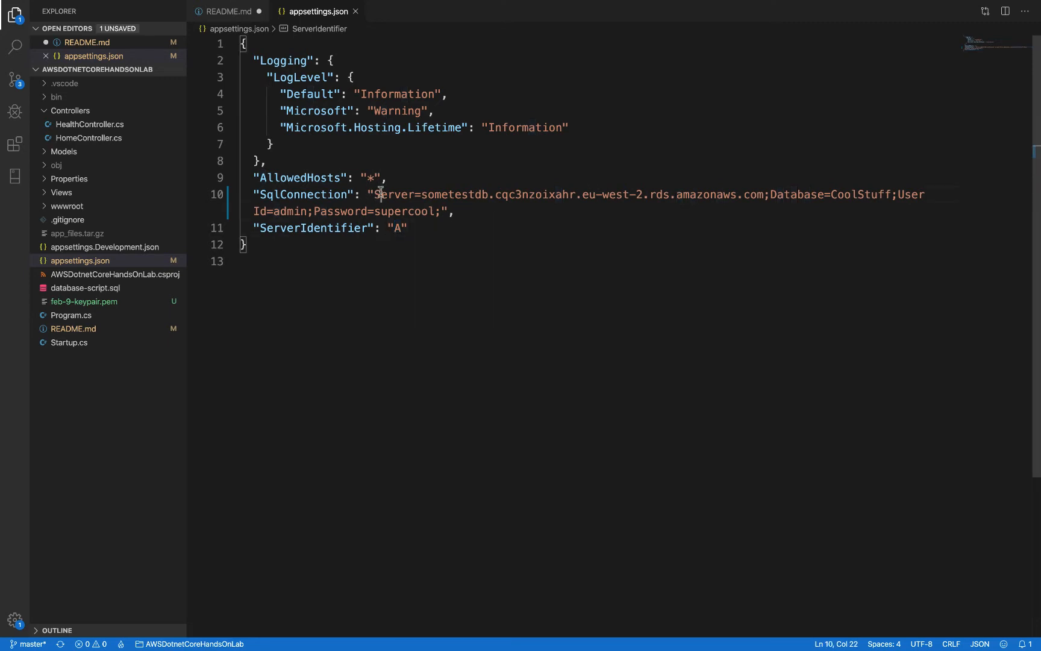
drag(381, 194, 442, 211)
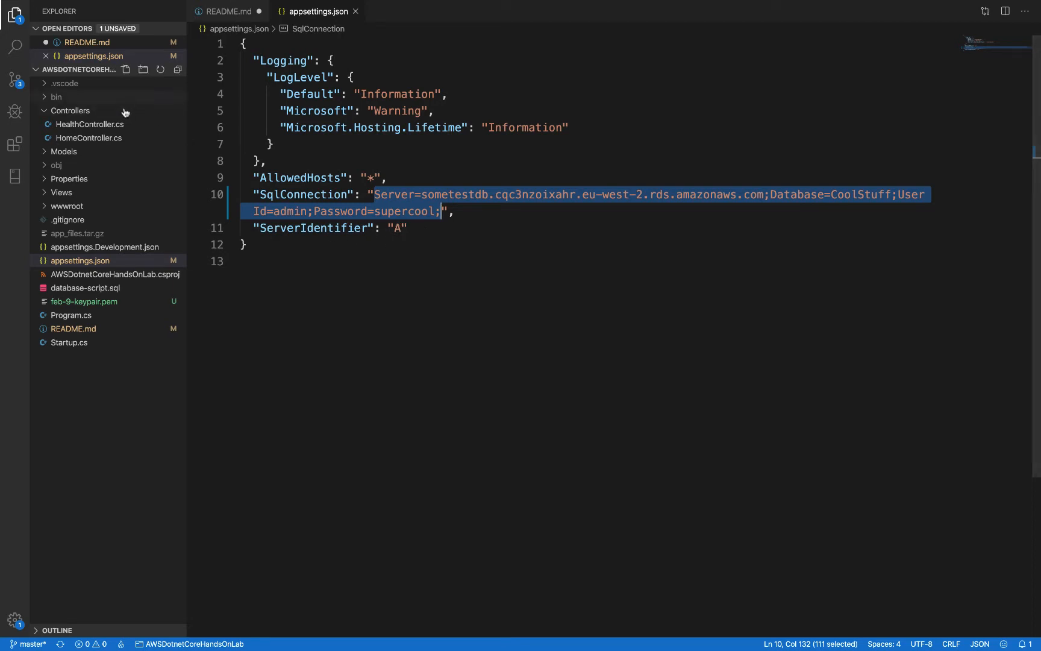
Step: Open HomeController.cs and examine how the Index action reads ServerIdentifier from the configuration
click(106, 125)
click(105, 153)
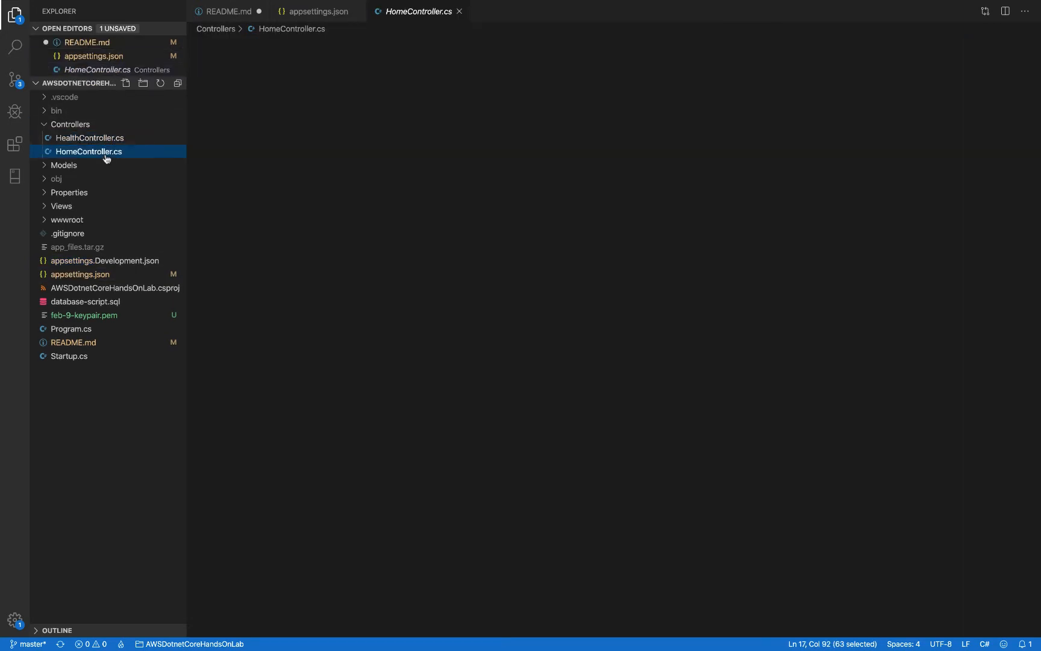
scroll(453, 381, up, 3)
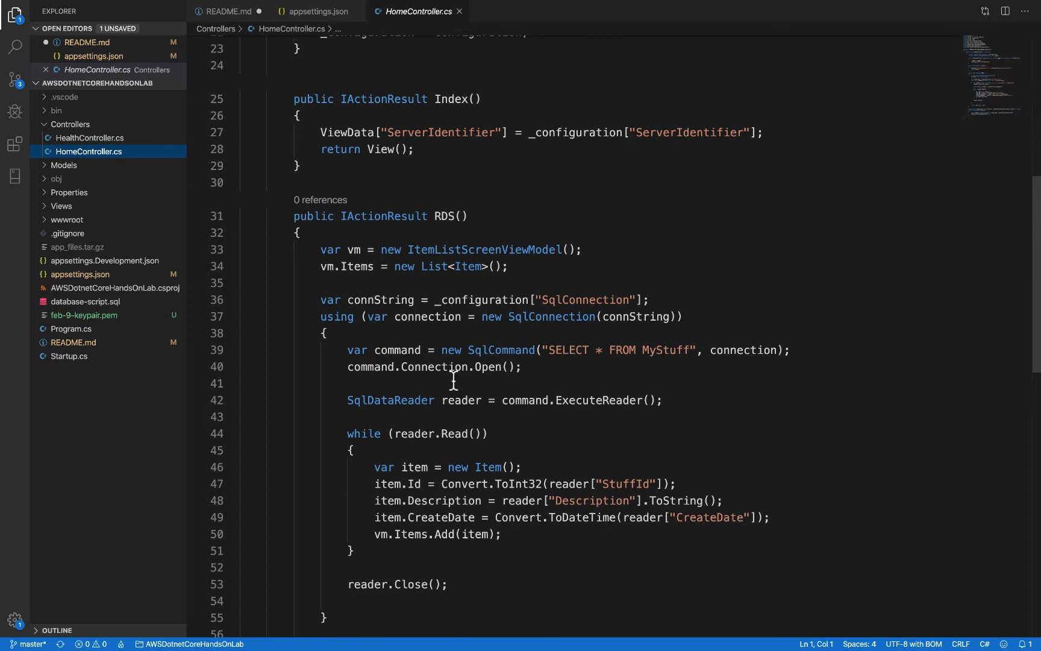
double_click(681, 132)
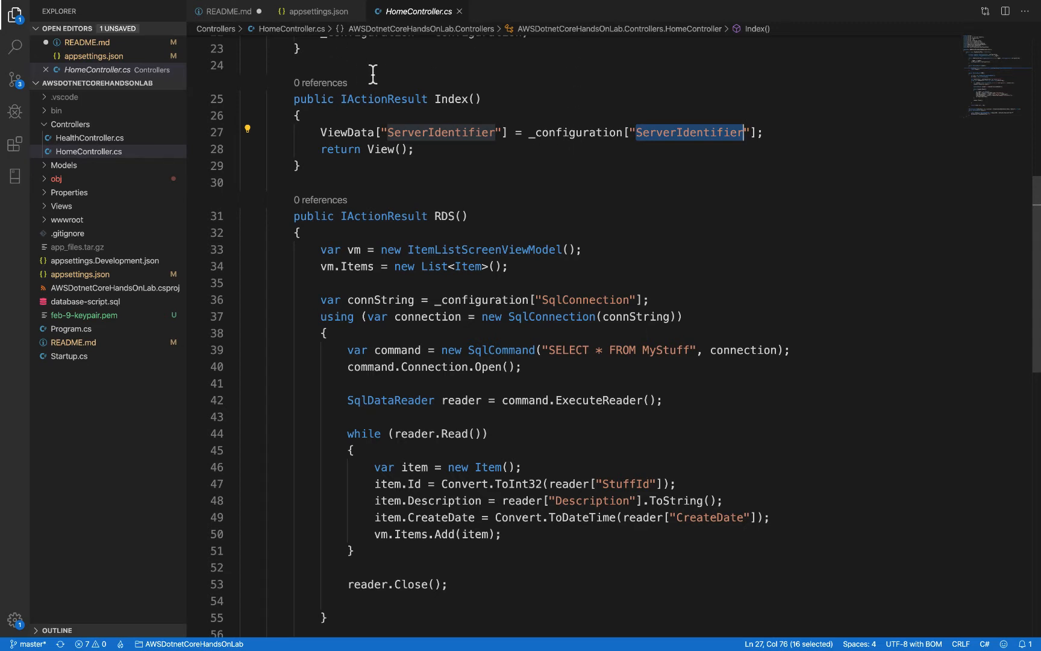
Step: Switch to Terminal, rerun the earlier ssh command to reconnect to ws-2 and list the home directory's files
key(ctrl+Left)
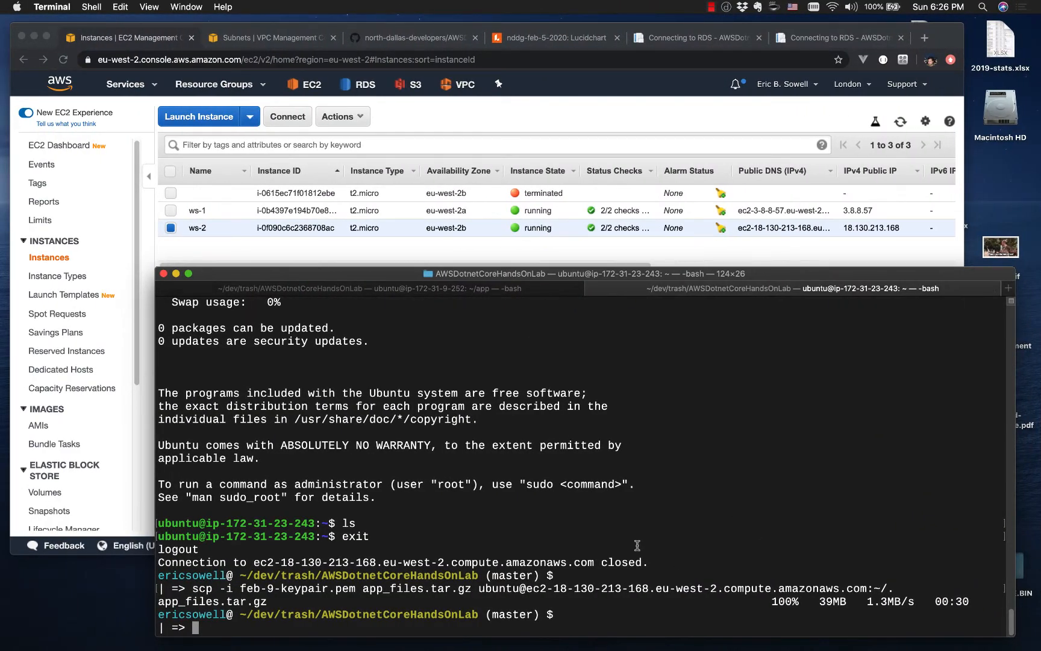
key(Up)
key(Up)
key(Return)
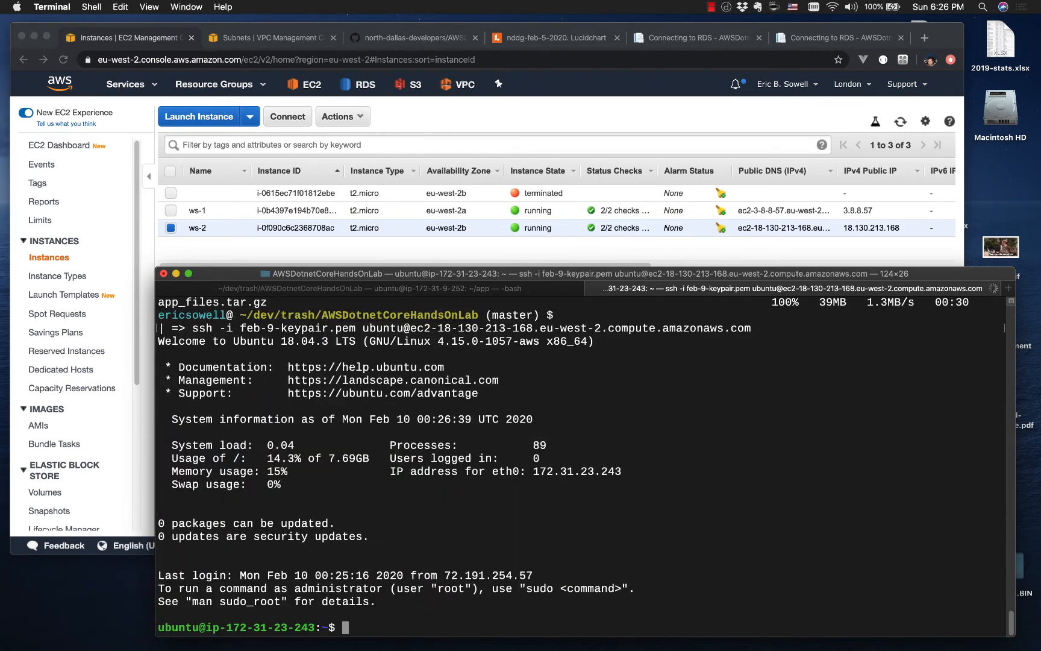
text(ls)
key(Return)
Step: Copy the command tar -zxvf app_files.tar.gz -C app from README.md in Visual Studio Code and return to Terminal
key(ctrl+Right)
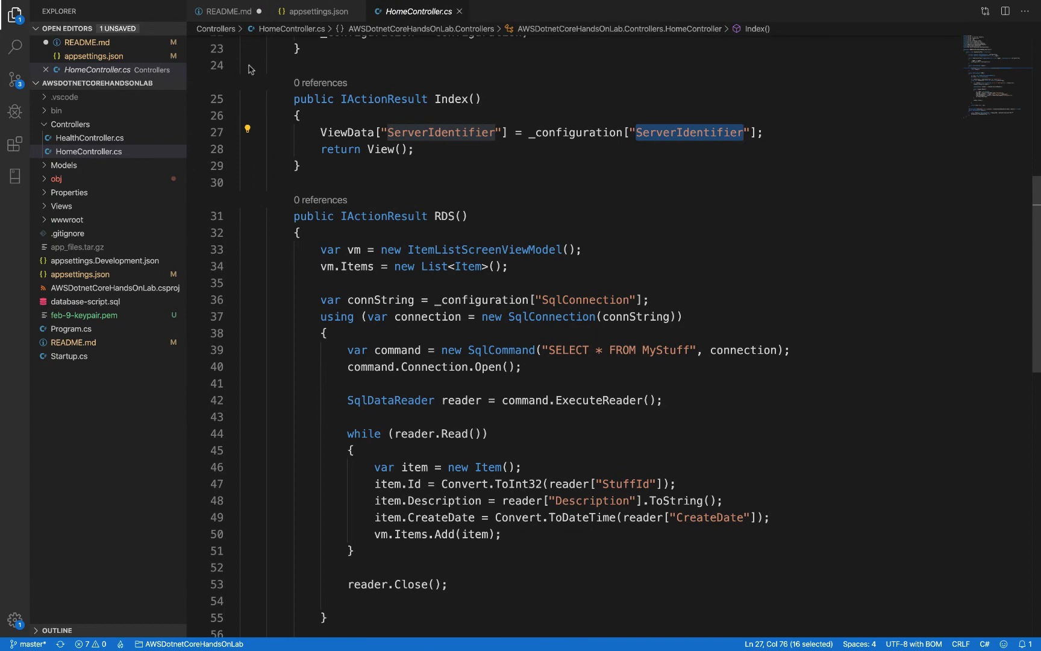
click(232, 11)
scroll(393, 461, down, 2)
scroll(393, 461, down, 3)
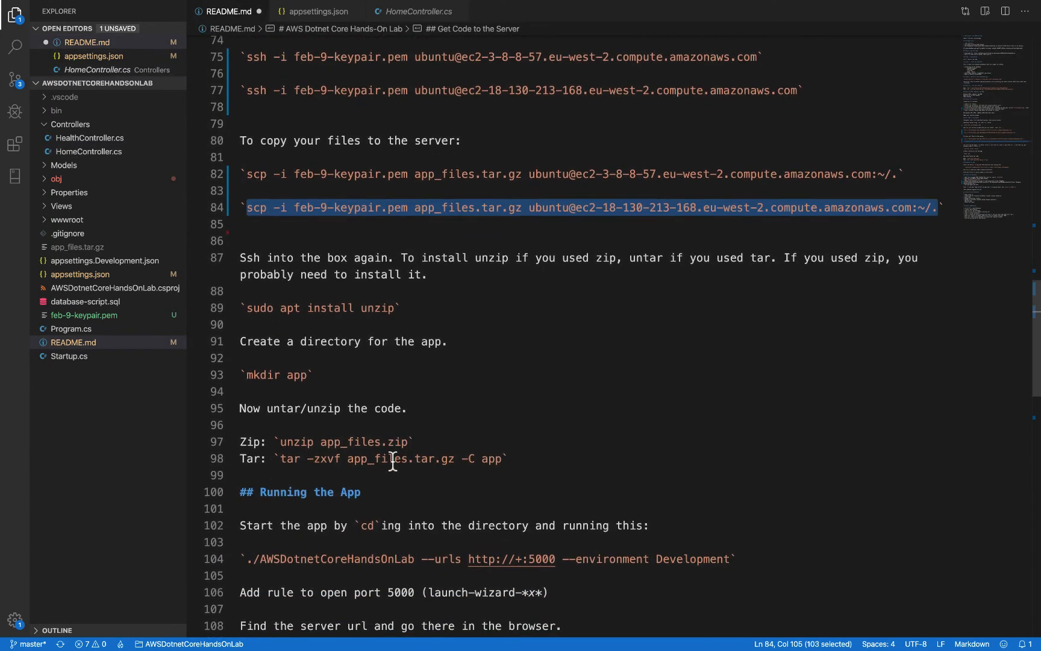
drag(281, 458, 495, 461)
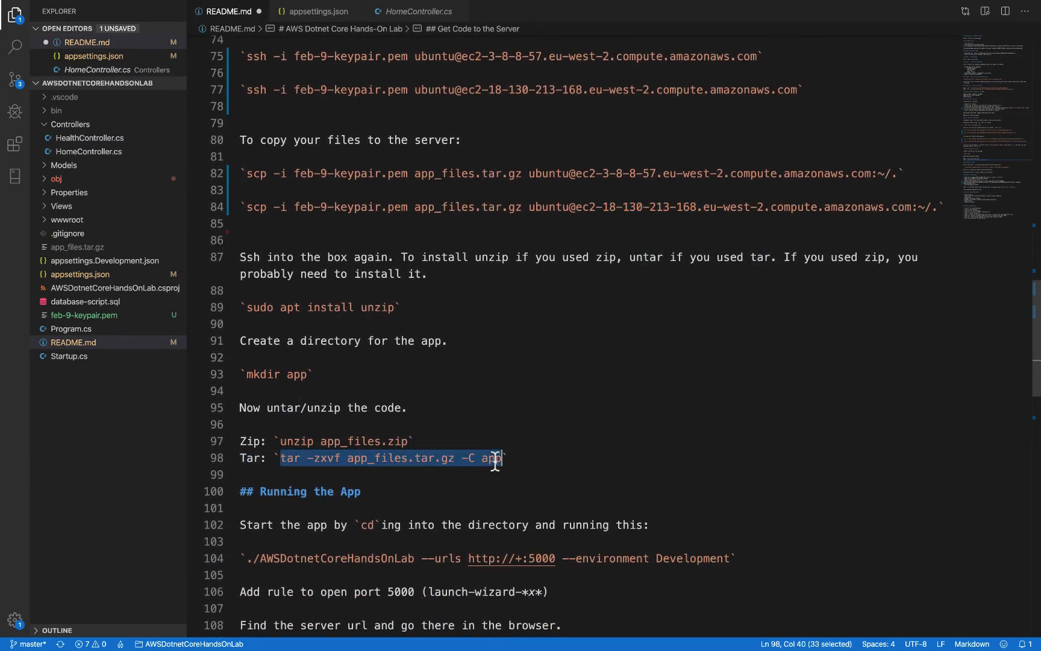
key(super+Tab)
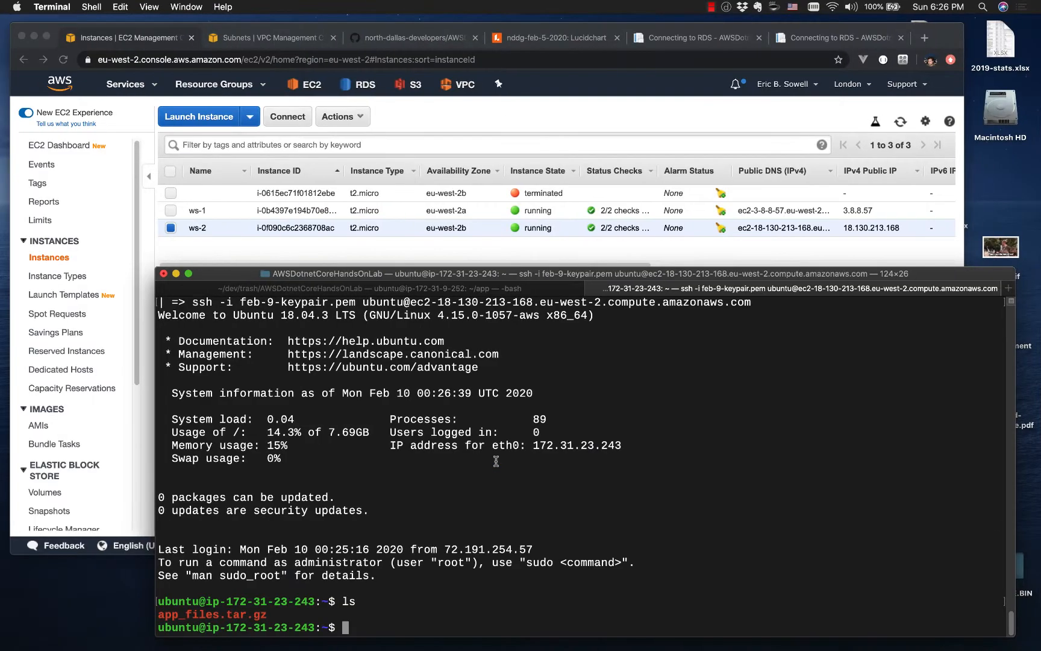
Step: Create a directory named app in the home directory on ws-2
text(mkidr)
key(BackSpace)
key(BackSpace)
key(BackSpace)
key(BackSpace)
text(dir app)
key(Return)
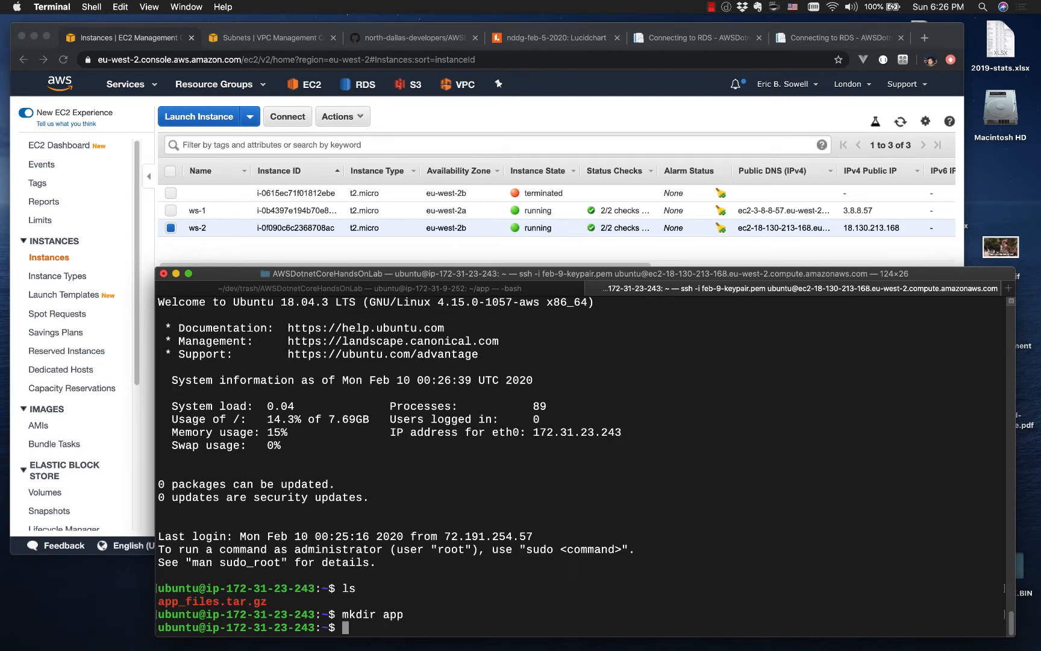
Step: Extract app_files.tar.gz into the app directory with tar -zxvf and list the home directory
text(tar -zxvf app_files.tar.gz -C app)
key(Return)
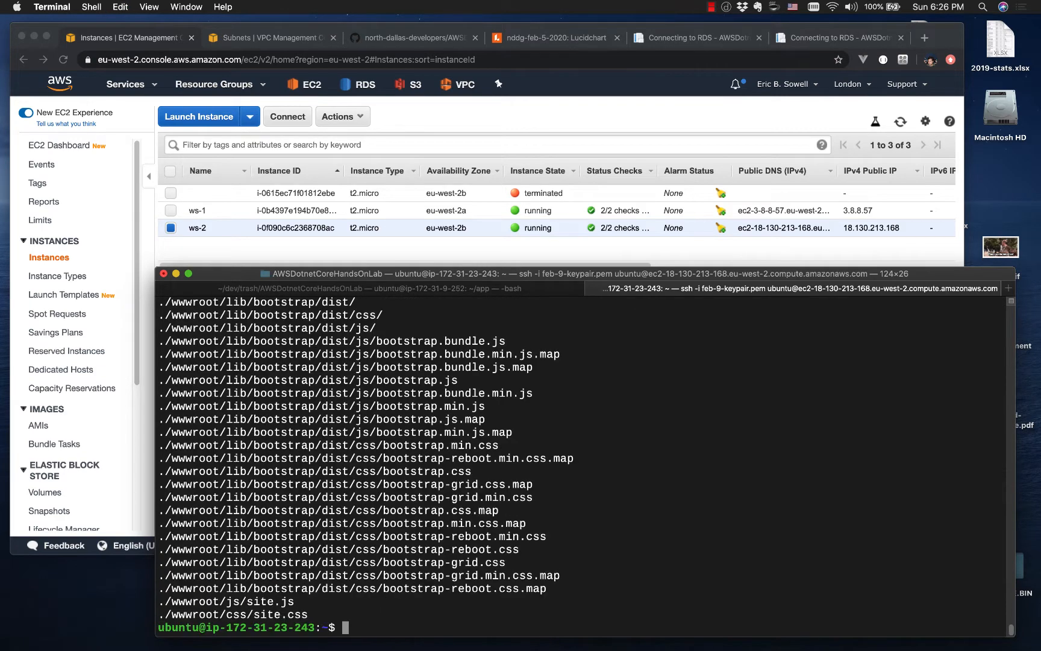
text(ls)
key(Return)
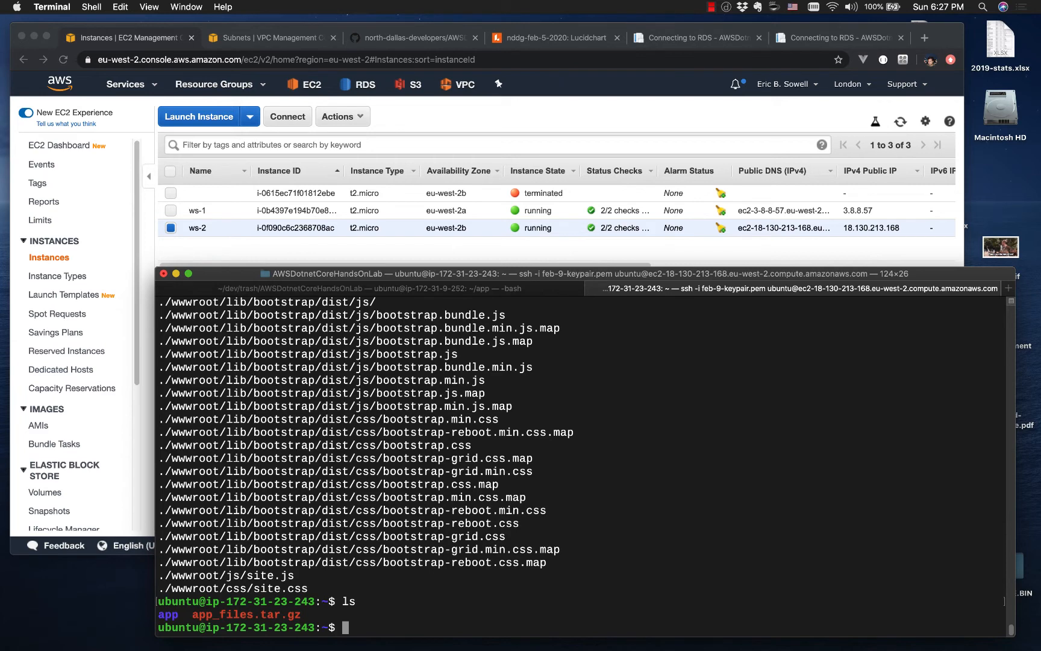
Step: Remove app_files.tar.gz from the home directory and change into the app directory
text(rm app_f)
key(Tab)
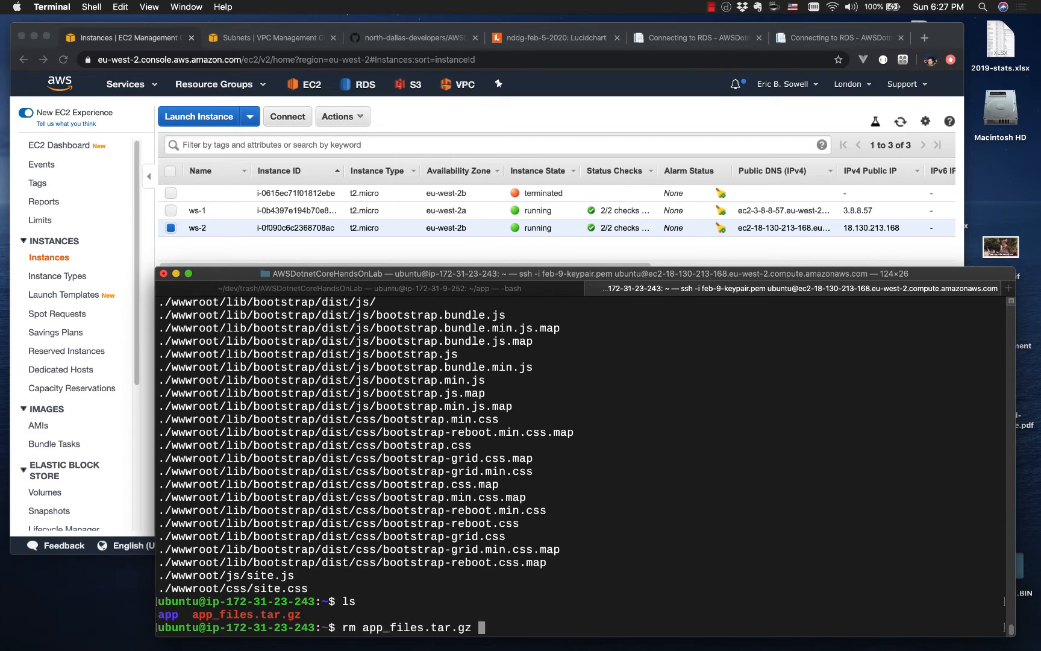
key(Return)
text(cd app)
key(Return)
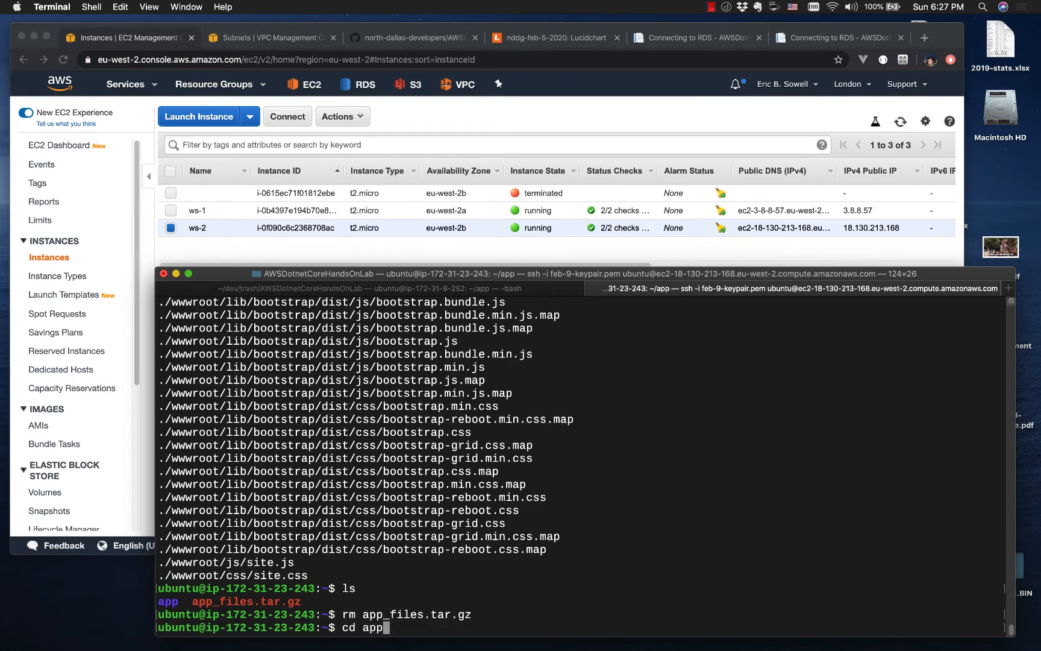
Step: List the app directory's files and open appsettings.json in vim
text(ls)
key(Return)
text(vim apps)
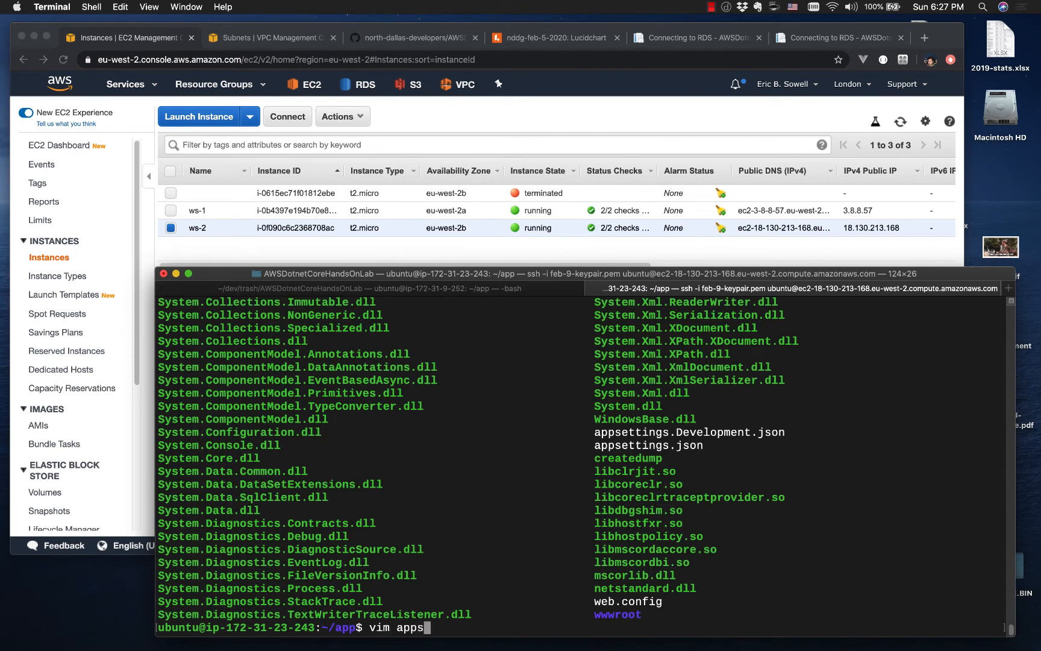
key(Tab)
text(json)
key(Return)
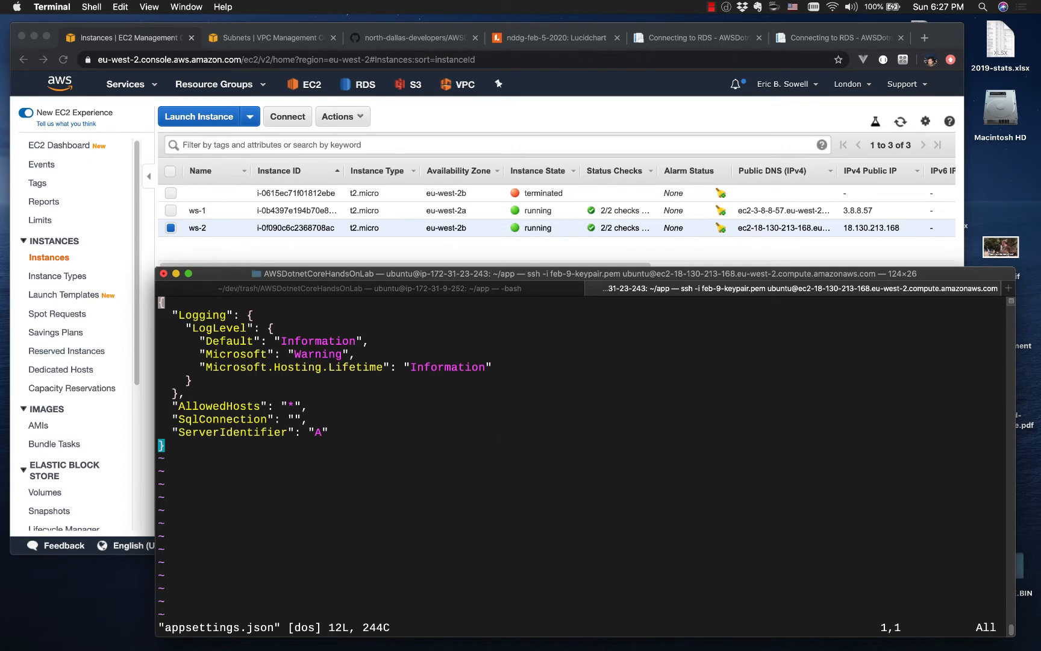
Step: Enter vim's insert mode and move the cursor down toward the empty SqlConnection value in appsettings.json
key(i)
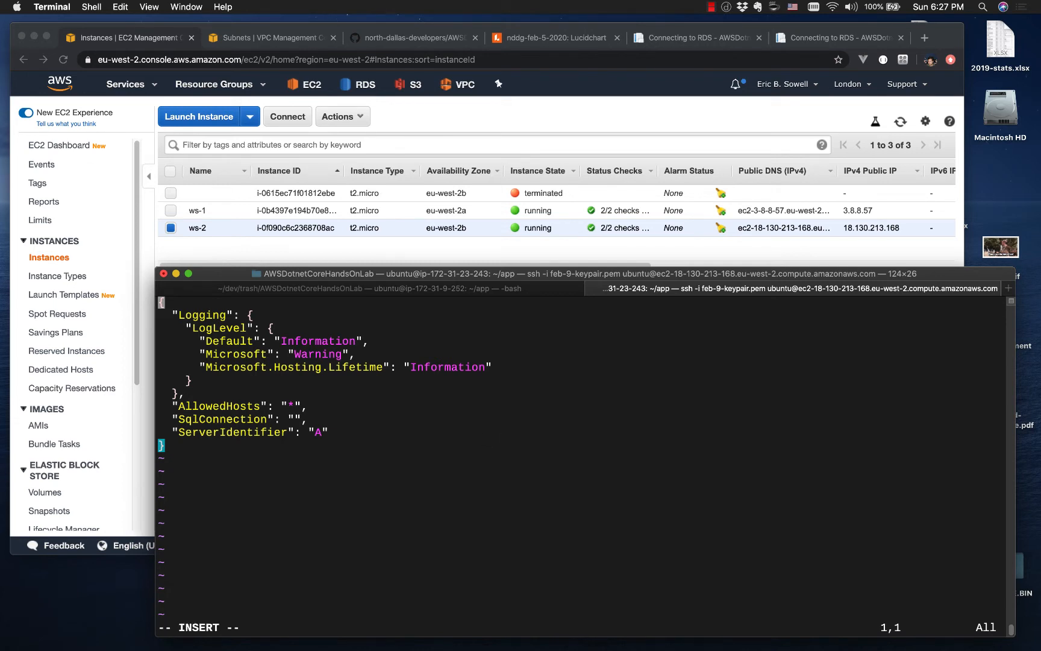
key(Down)
key(Down)
key(Down)
key(Down)
key(Down)
key(Down)
key(Down)
key(Down)
key(Right)
key(Right)
key(Down)
key(Right)
key(Right)
key(Right)
key(Right)
key(Right)
key(Right)
key(Right)
key(Right)
key(Right)
key(Right)
key(Right)
key(Right)
key(Right)
key(Right)
key(Right)
key(Right)
key(Right)
key(Right)
Step: Copy the SqlConnection string, including the database password, from the local appsettings.json in VS Code into the empty value in Terminal's vim session
key(ctrl+Right)
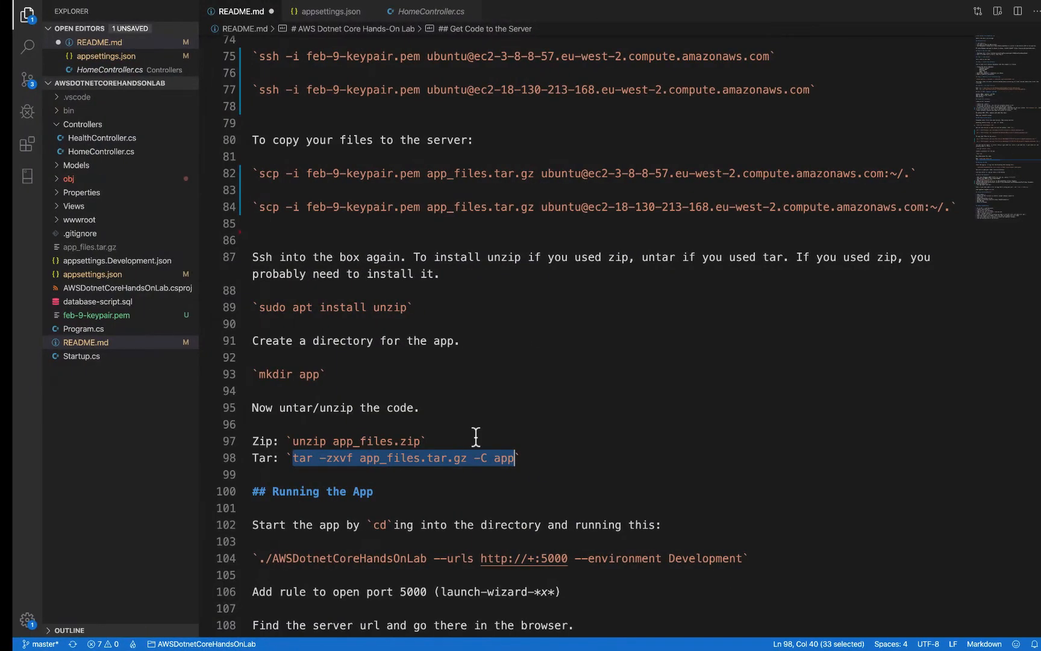
scroll(429, 416, down, 5)
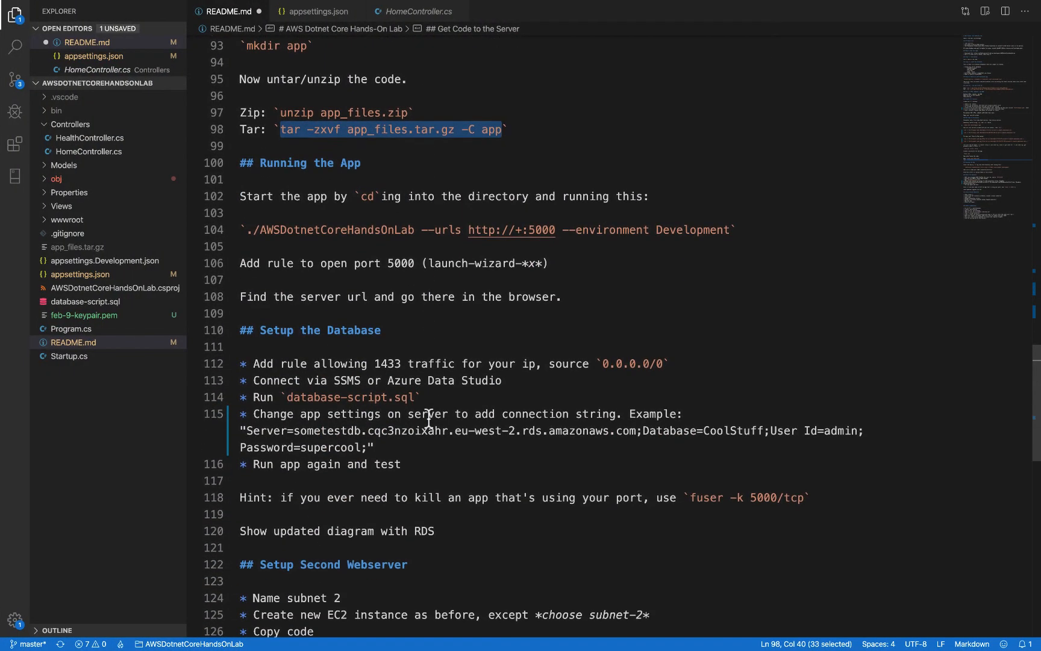
scroll(428, 416, down, 9)
scroll(429, 417, up, 10)
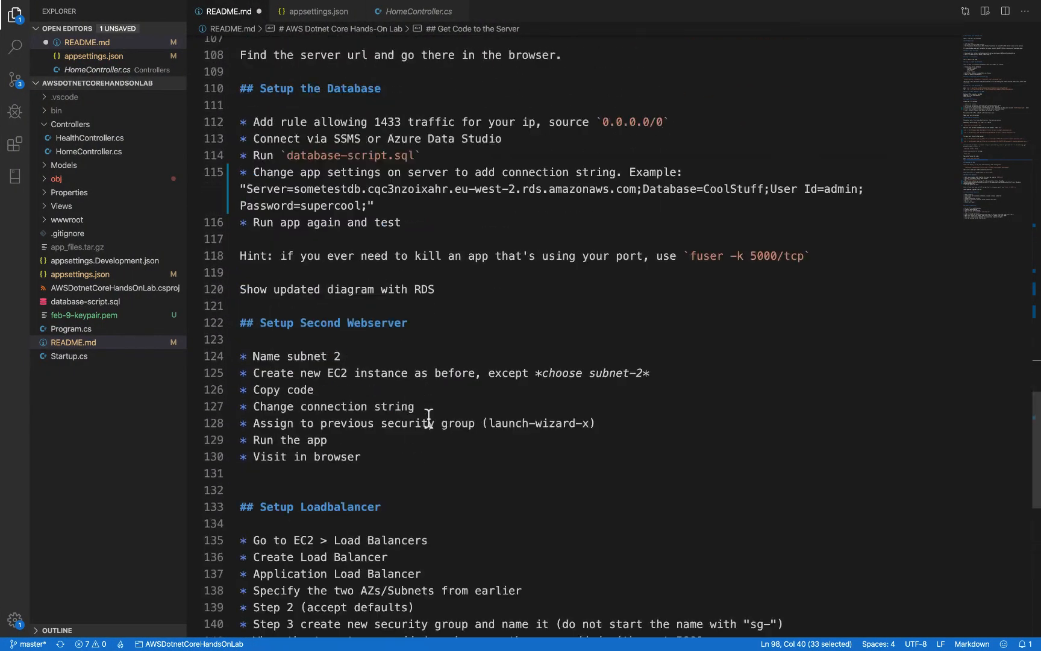
scroll(429, 416, up, 3)
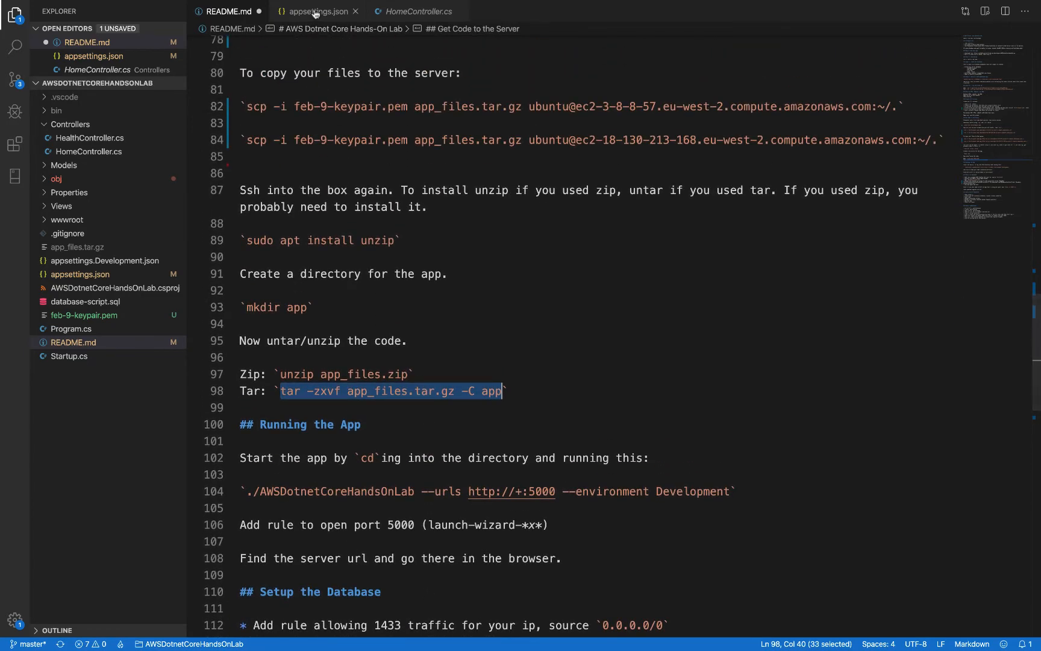
click(315, 12)
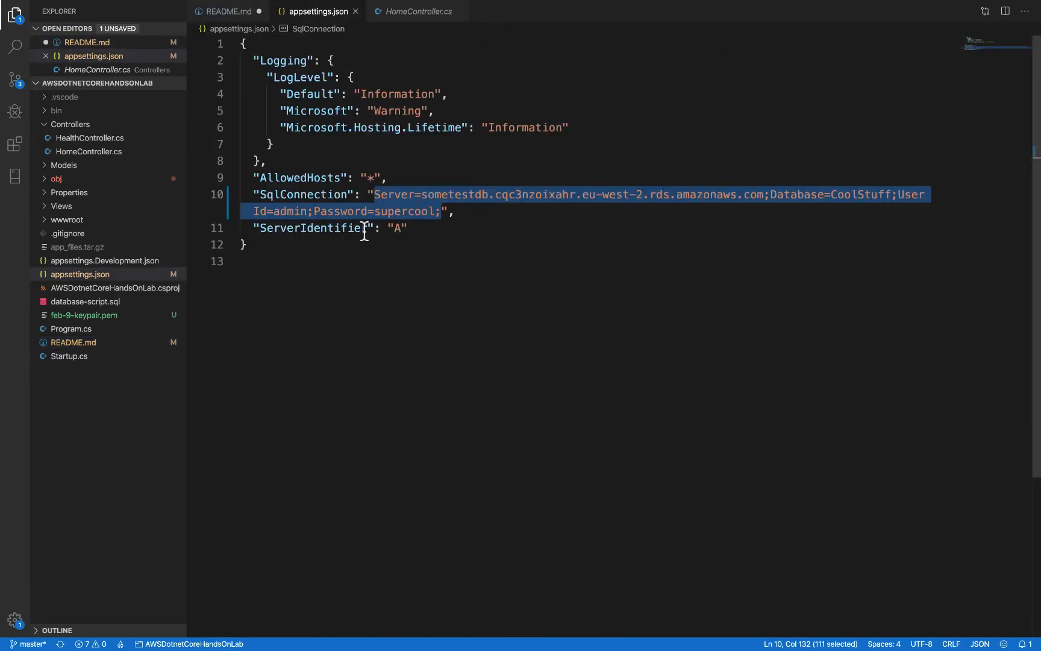
key(super+Tab)
key(super+v)
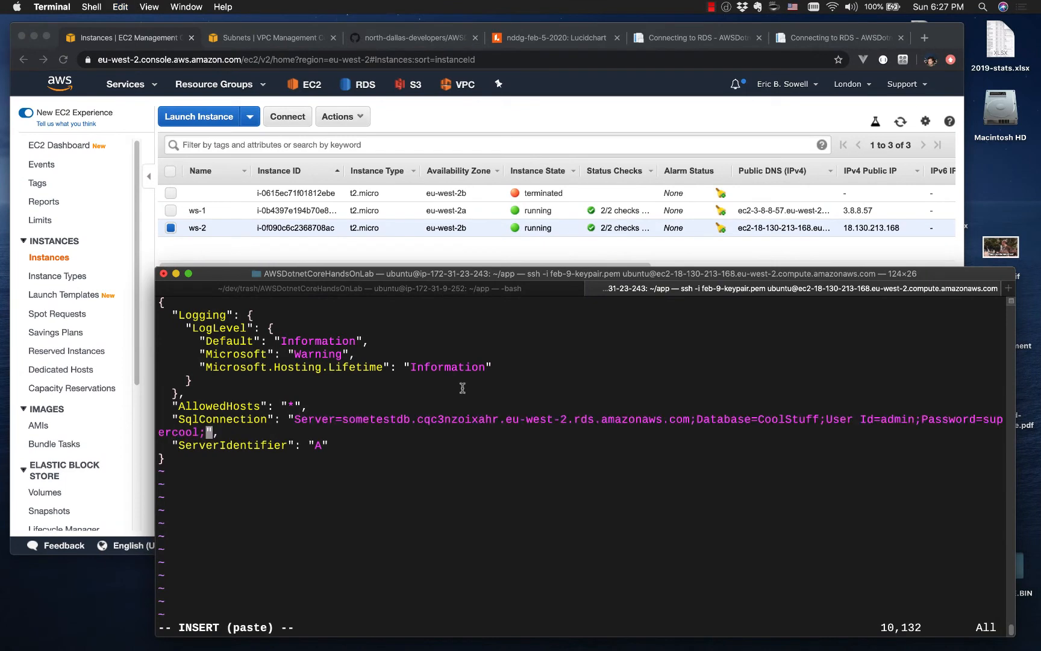
Step: Set ServerIdentifier to "B" in the server's appsettings.json, then save the file and quit vim
key(Down)
key(Left)
key(BackSpace)
text(B)
key(Escape)
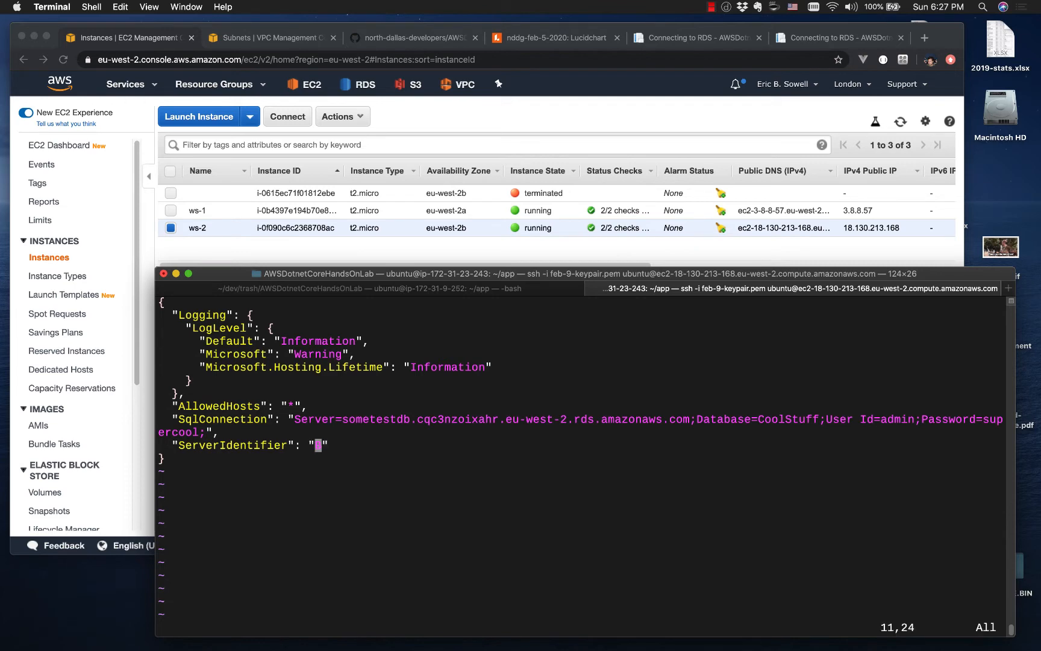
text(:wq)
key(Return)
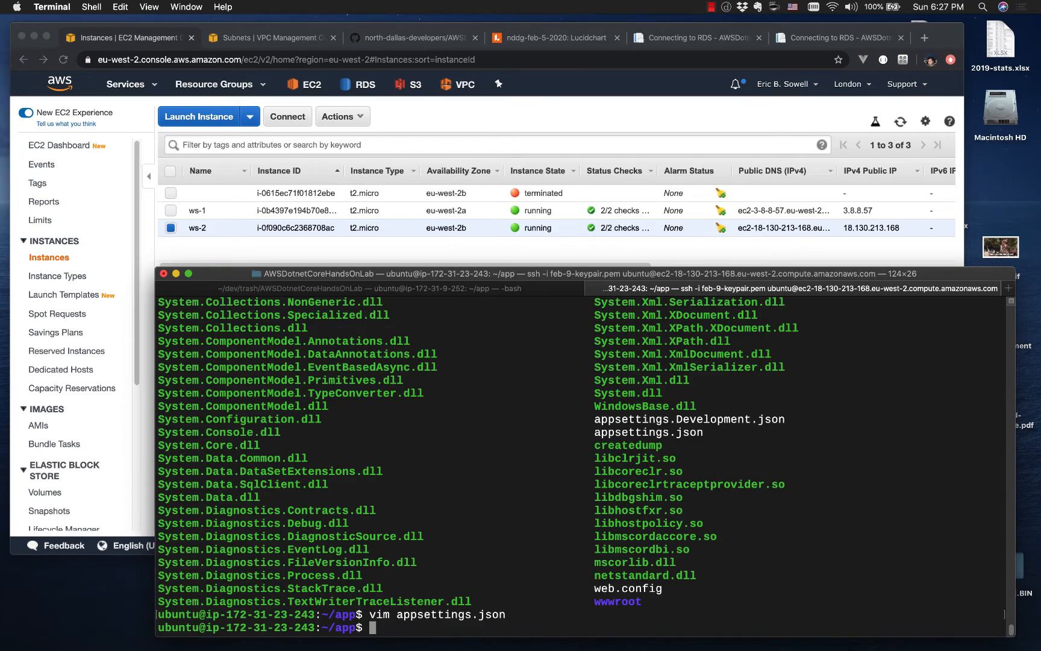
Step: Switch to Chrome and examine the server identifier on the home page of the app running on ws-1
key(ctrl+Right)
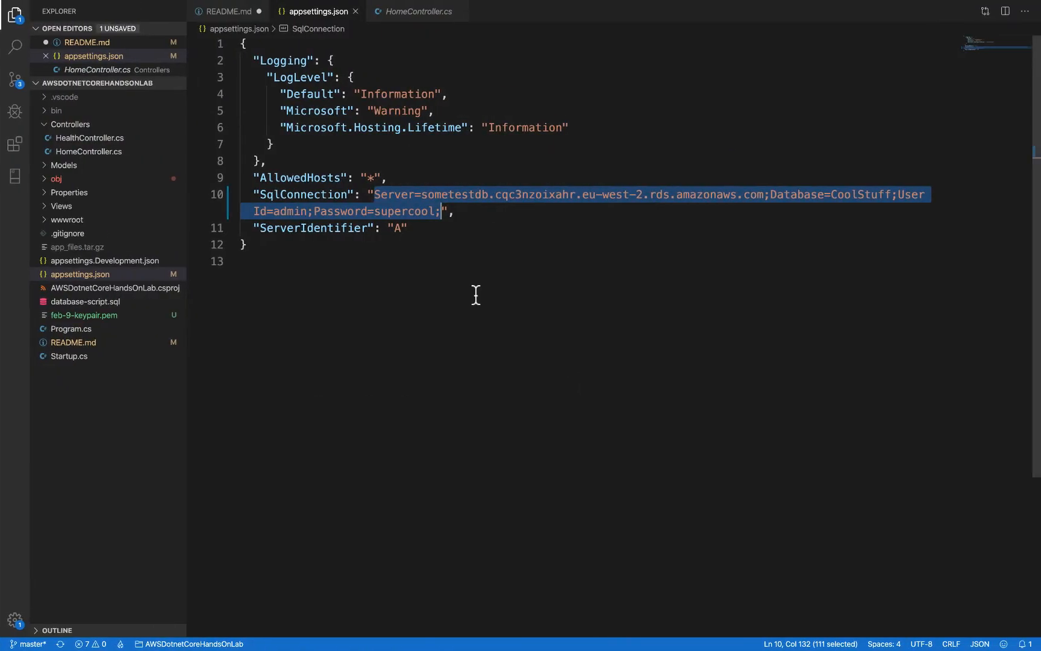
key(ctrl+Left)
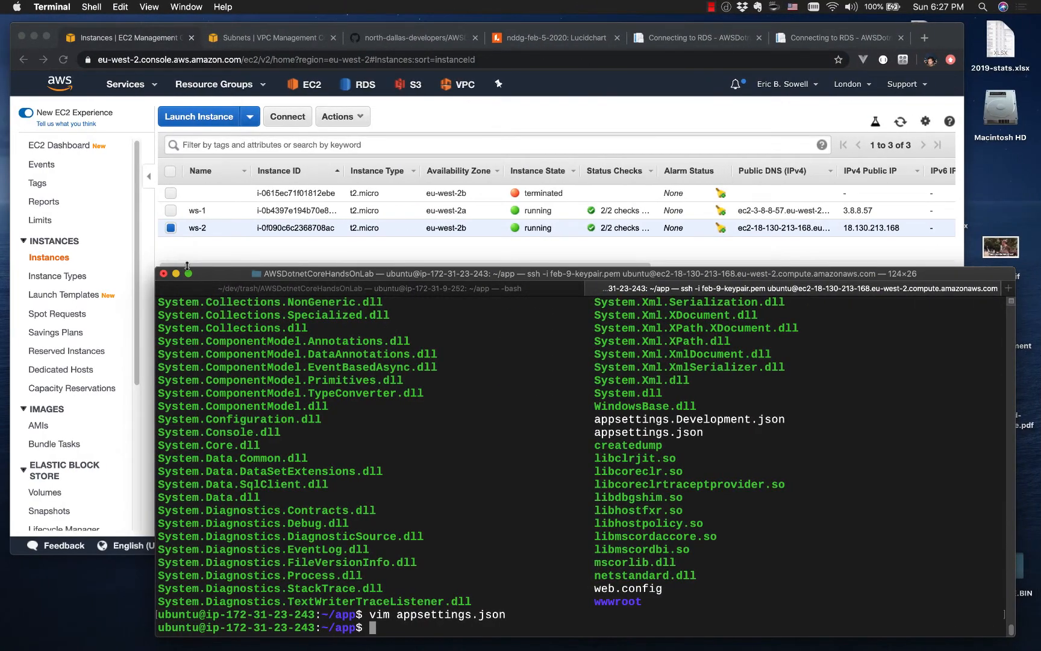
click(207, 251)
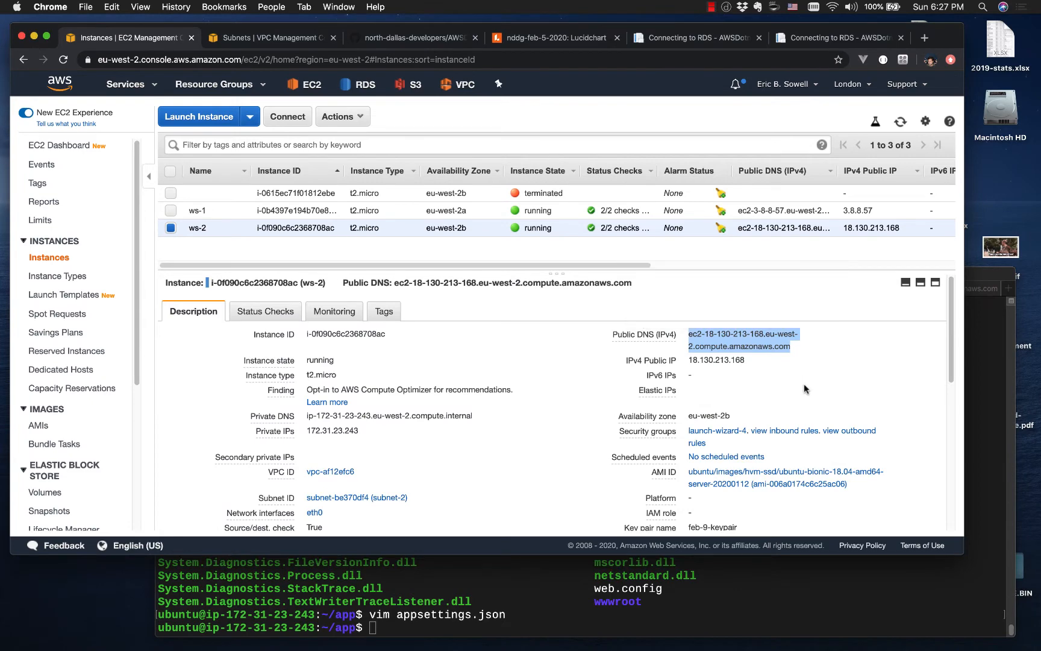
click(809, 39)
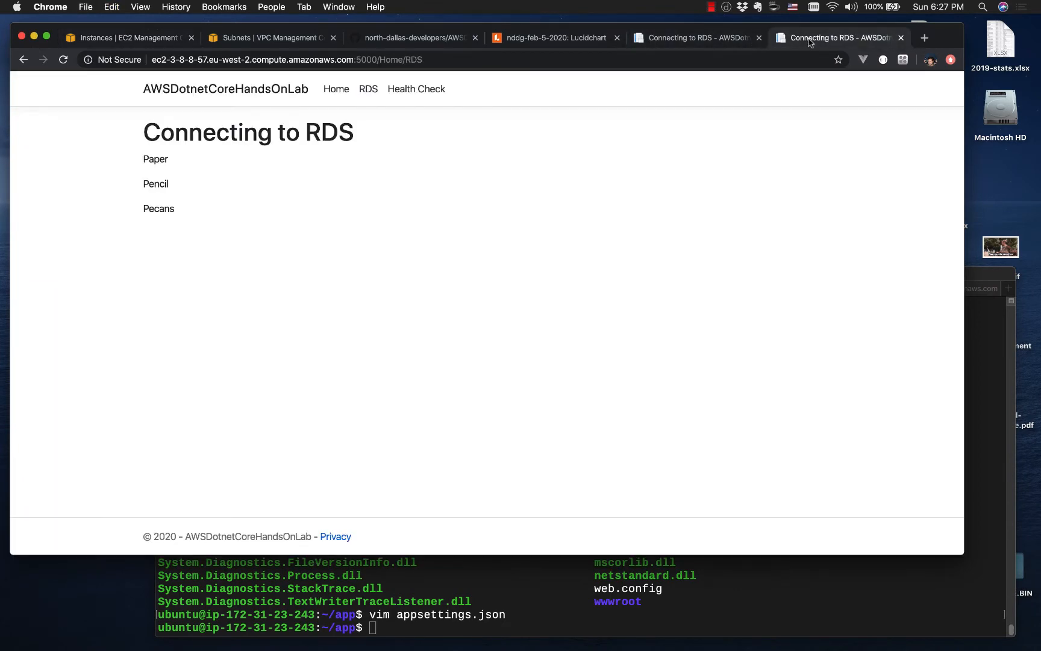
click(716, 40)
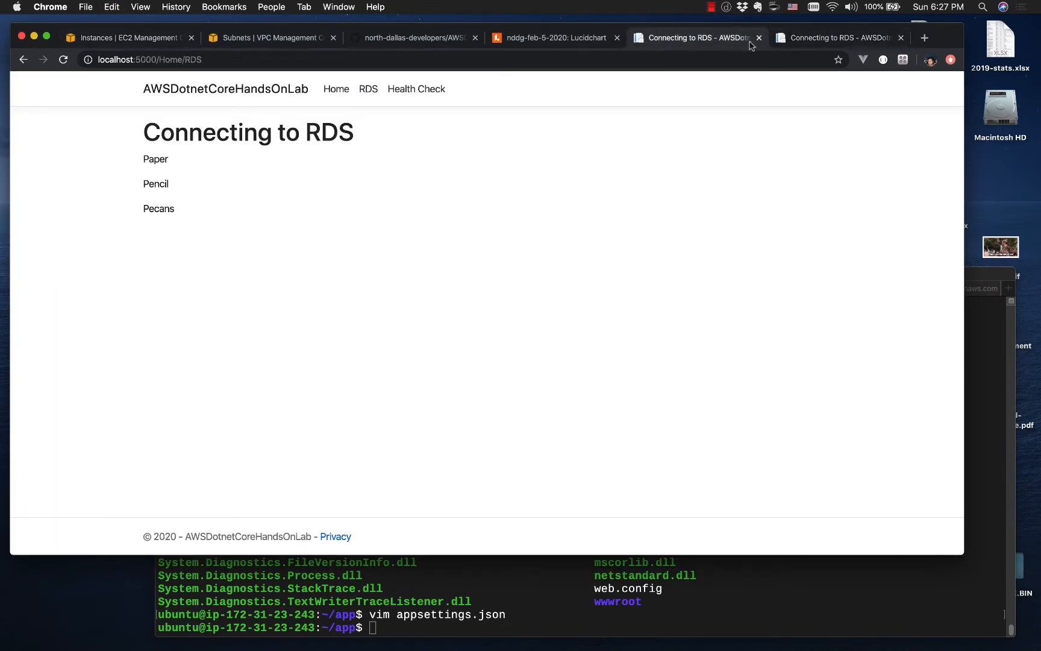
click(818, 40)
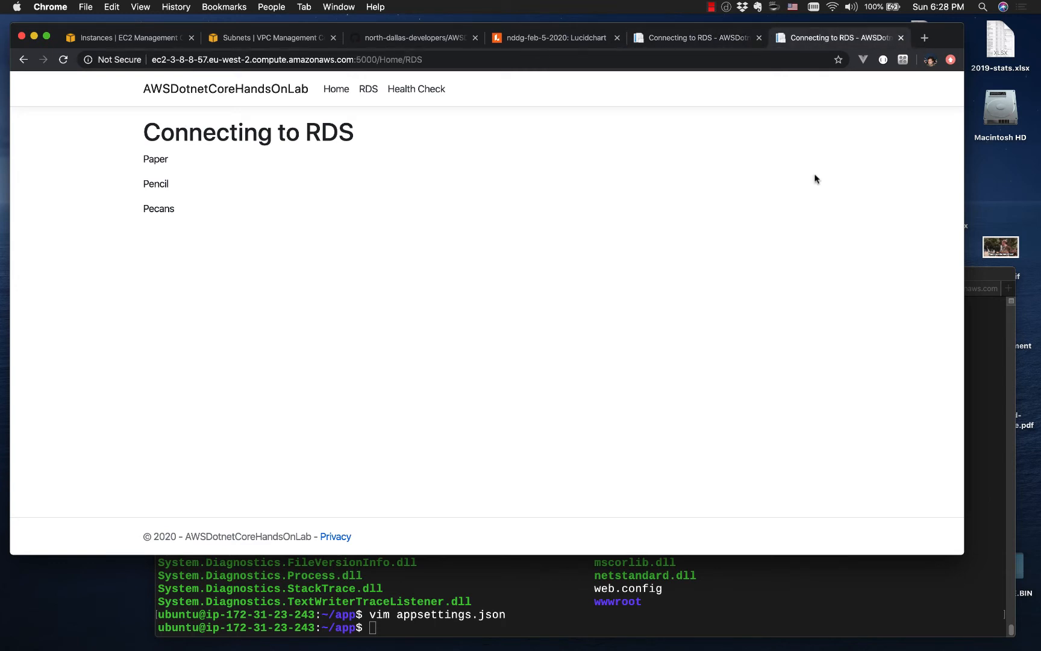
click(336, 90)
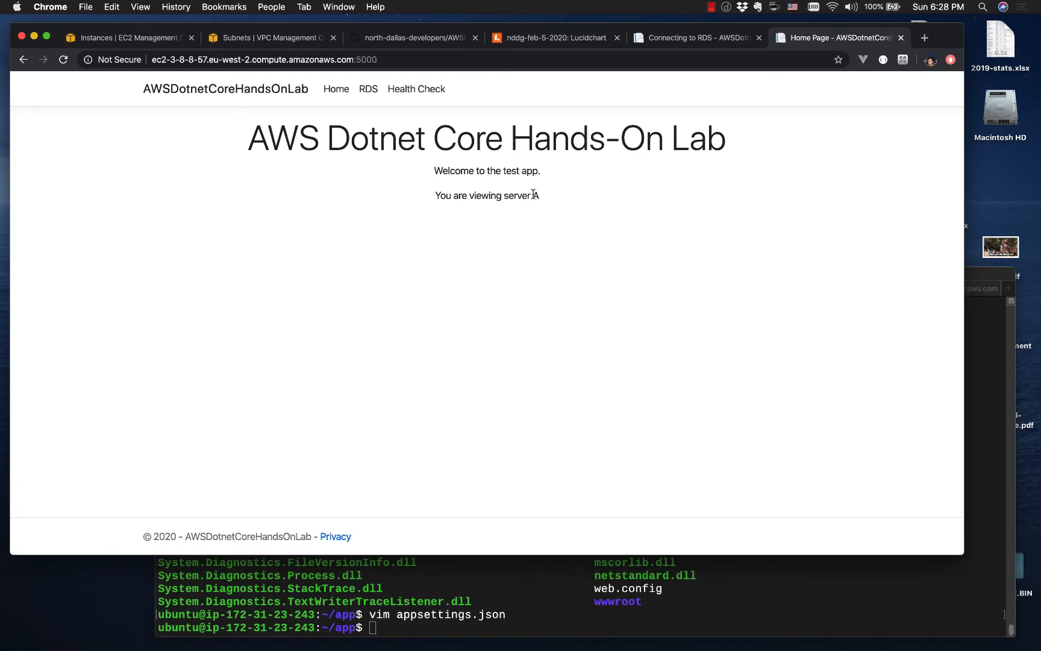
drag(534, 194, 541, 199)
Step: Open ec2-18-130-213-168.eu-west-2.compute.amazonaws.com:5000 in a new browser tab
click(925, 38)
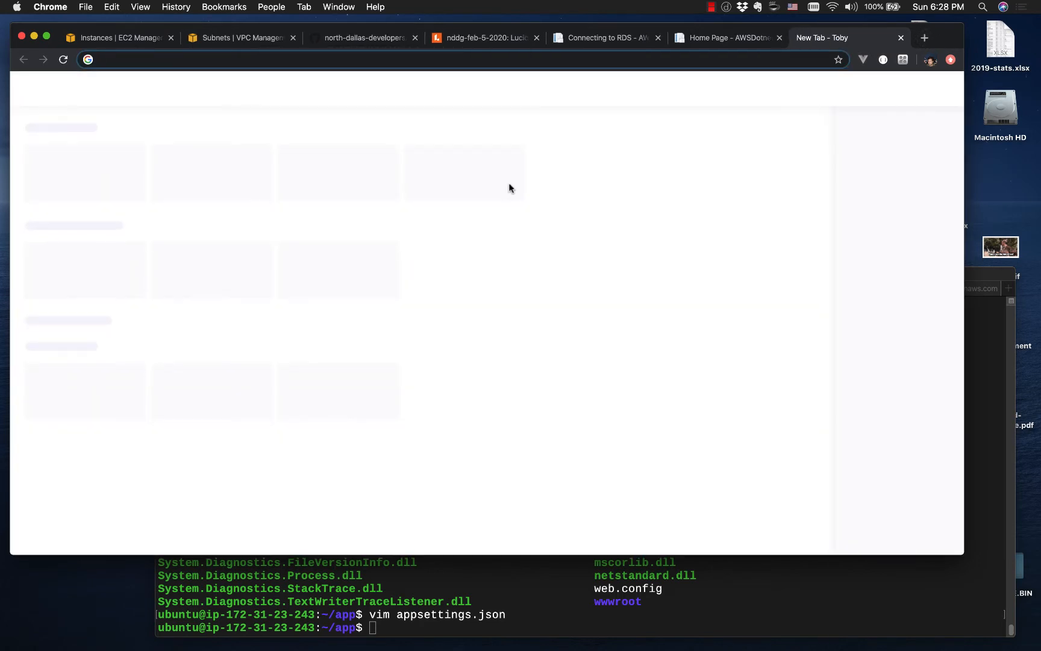
text(ec2-18-130-213-168.eu-west-2.compute.amazonaws.com)
text(:5000)
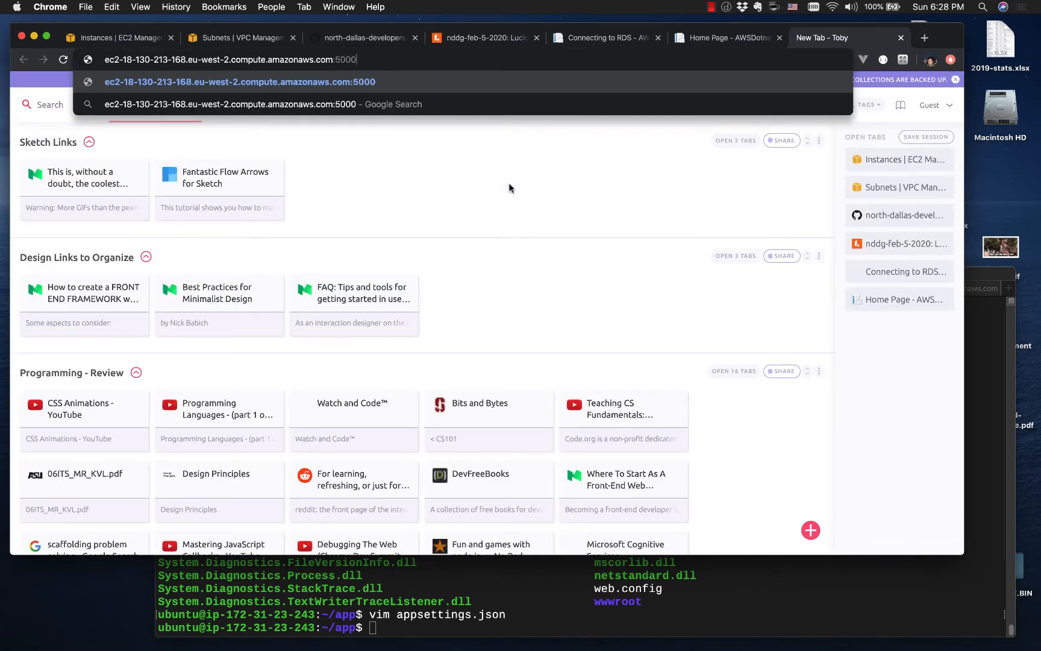
key(Return)
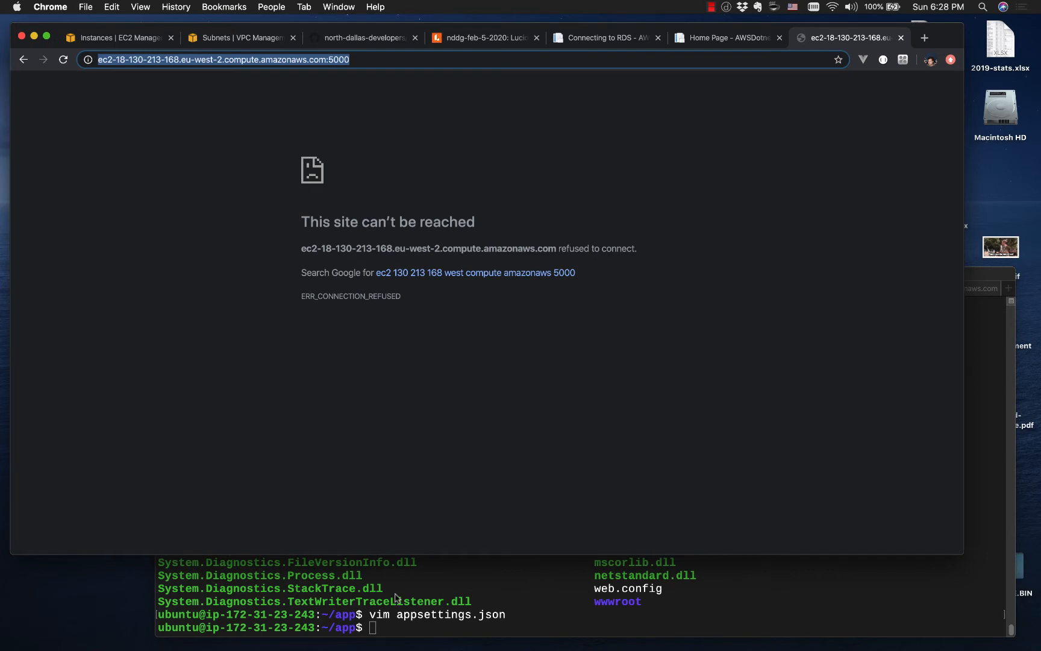
key(ctrl+Right)
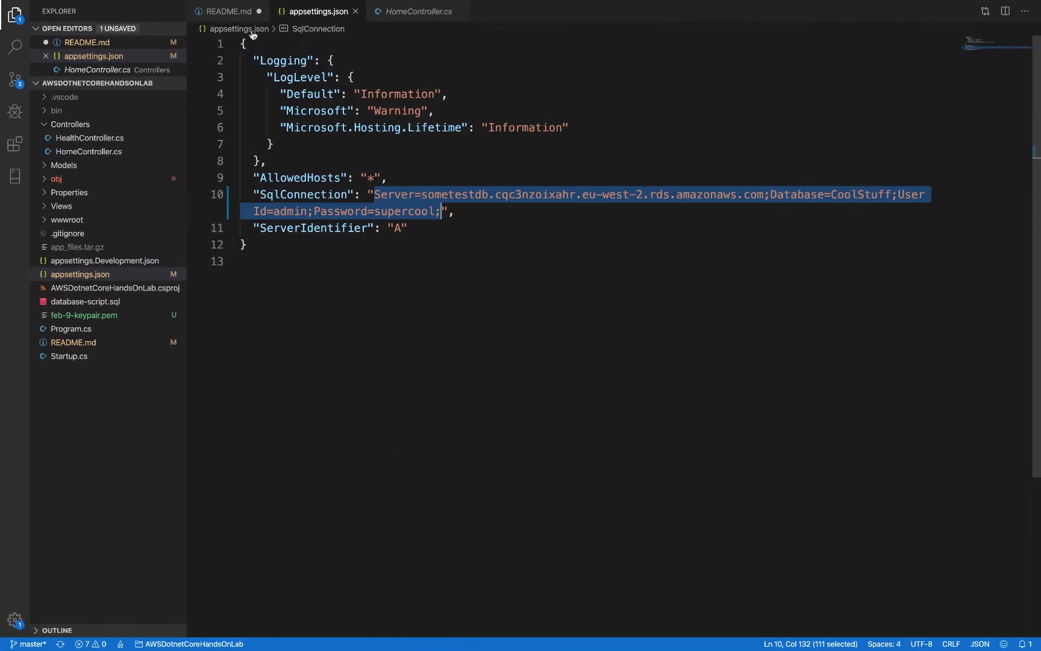
click(237, 12)
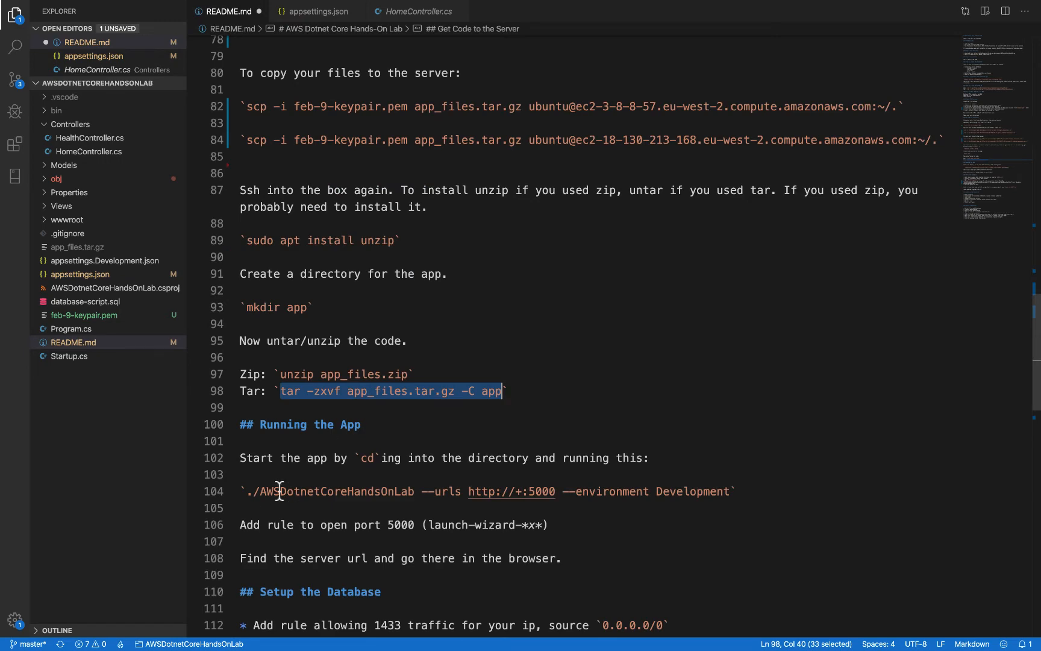
click(244, 491)
drag(244, 491, 731, 489)
key(super+c)
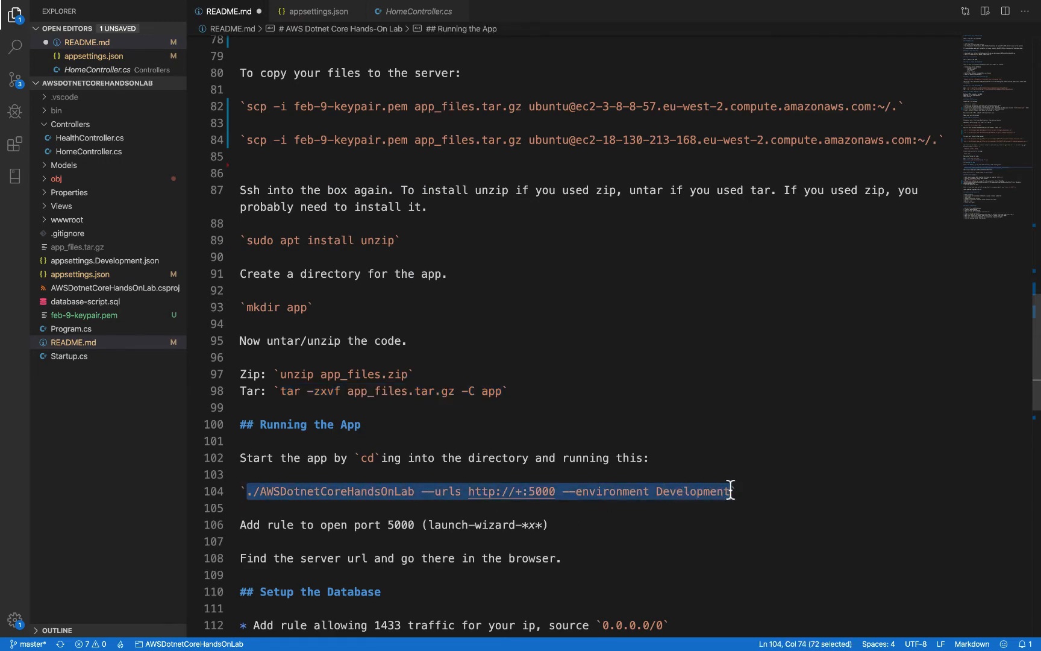
key(ctrl+Left)
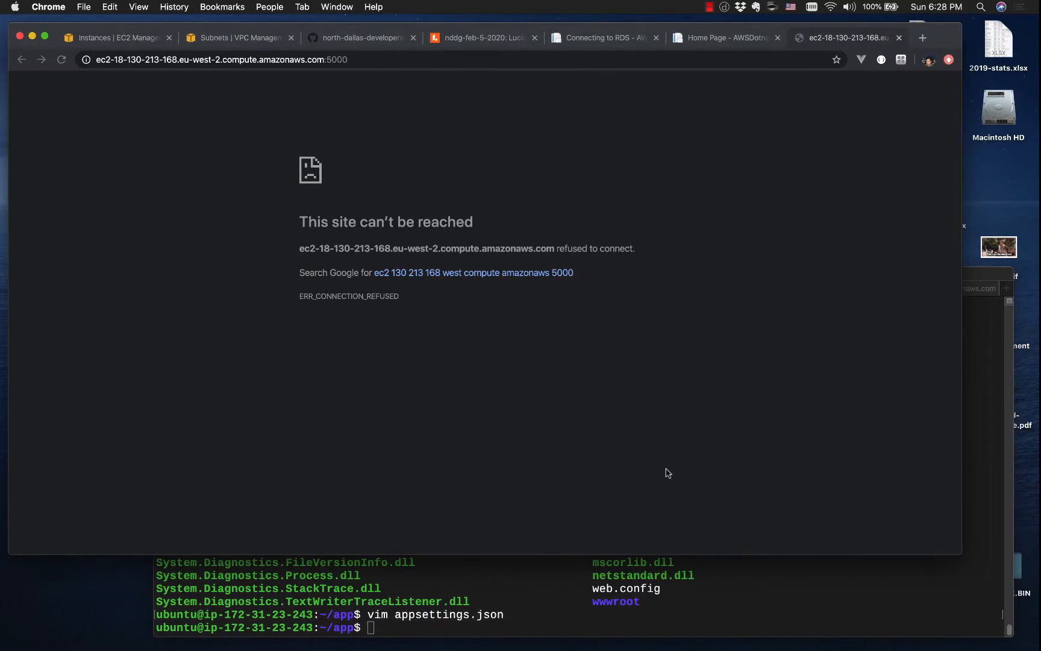
click(545, 589)
key(super+v)
key(Return)
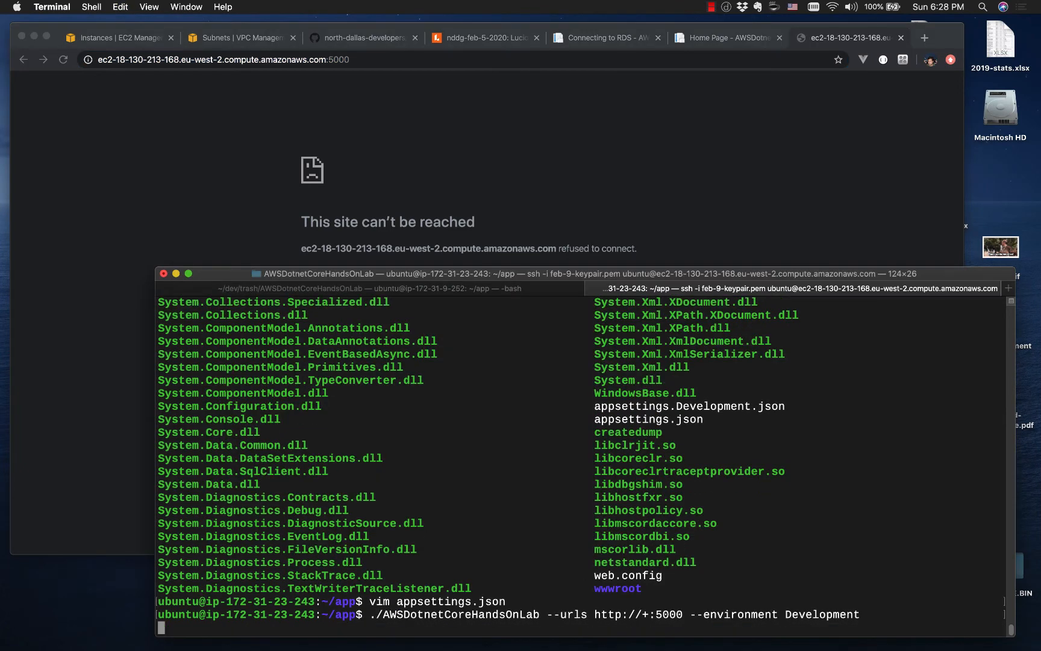
Step: Switch to Chrome and reload the ws-2 app's address on port 5000
click(516, 191)
key(super+l)
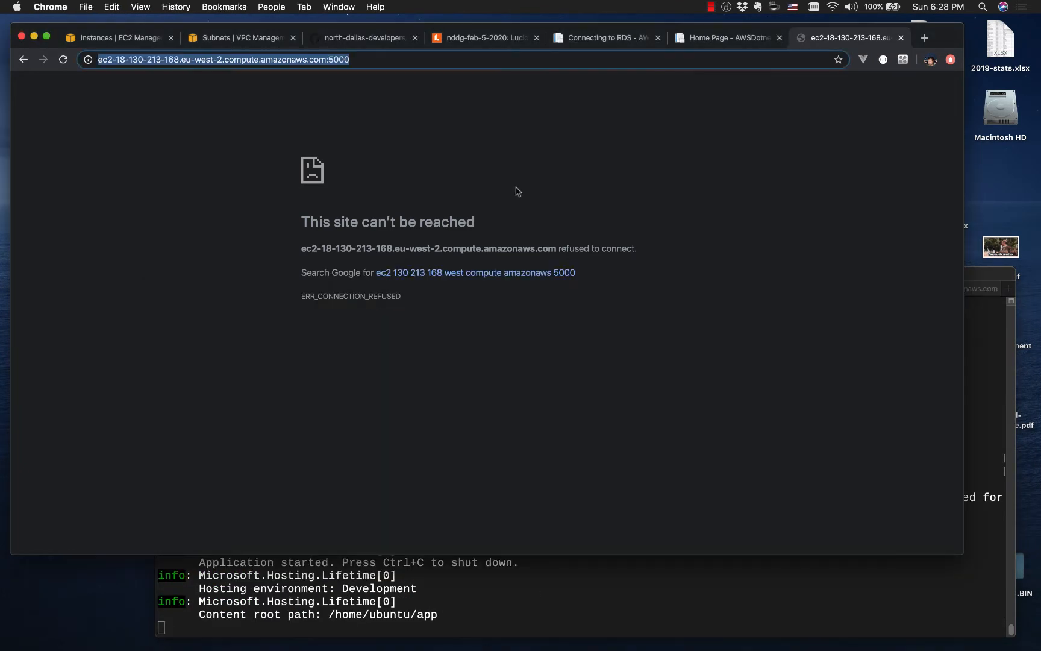
key(Return)
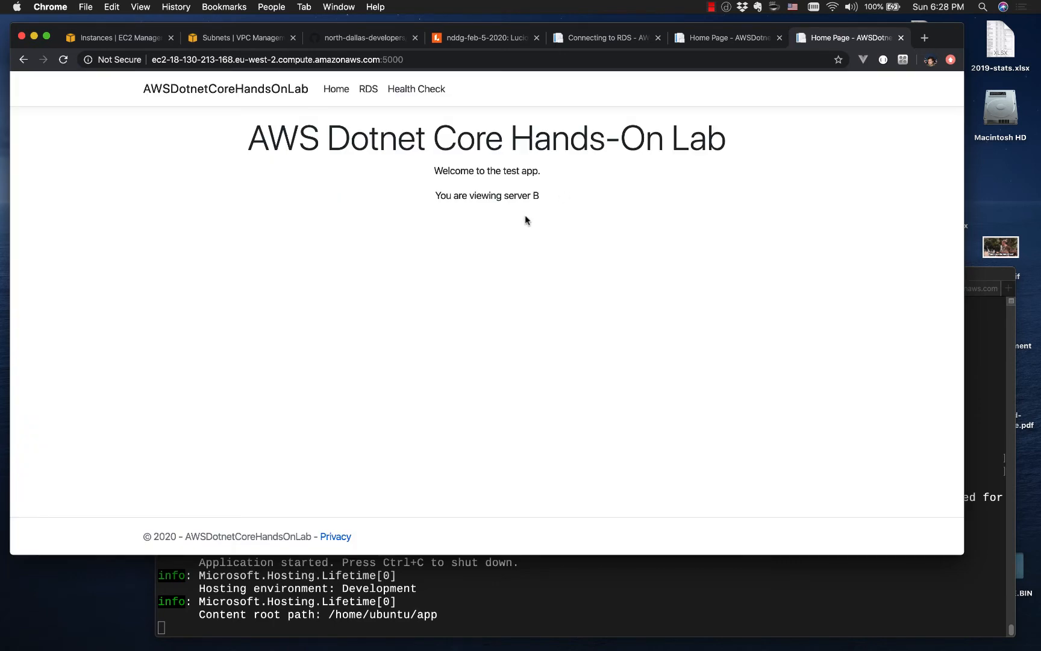
Step: Check the RDS pages of the ws-1 and ws-2 apps and return both apps to their home pages
click(733, 43)
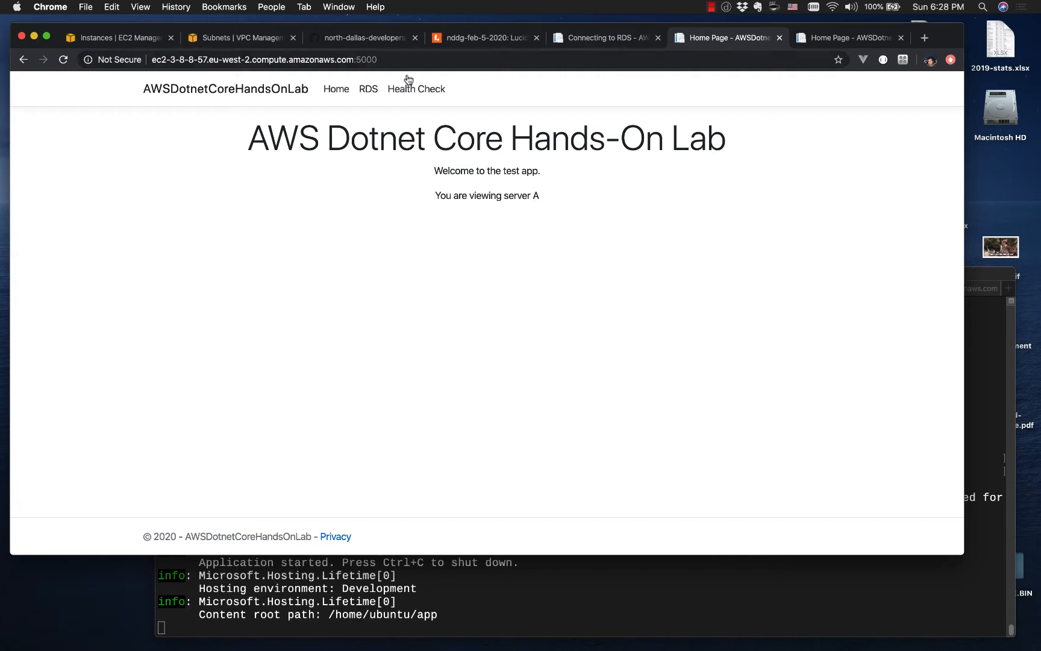
click(369, 89)
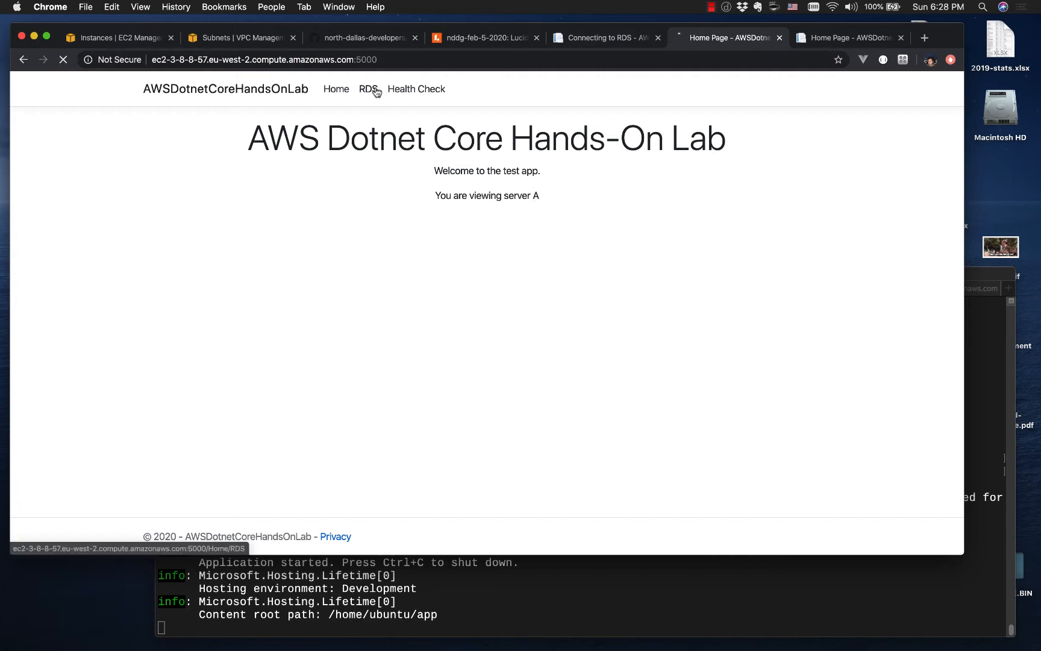
click(825, 39)
click(368, 91)
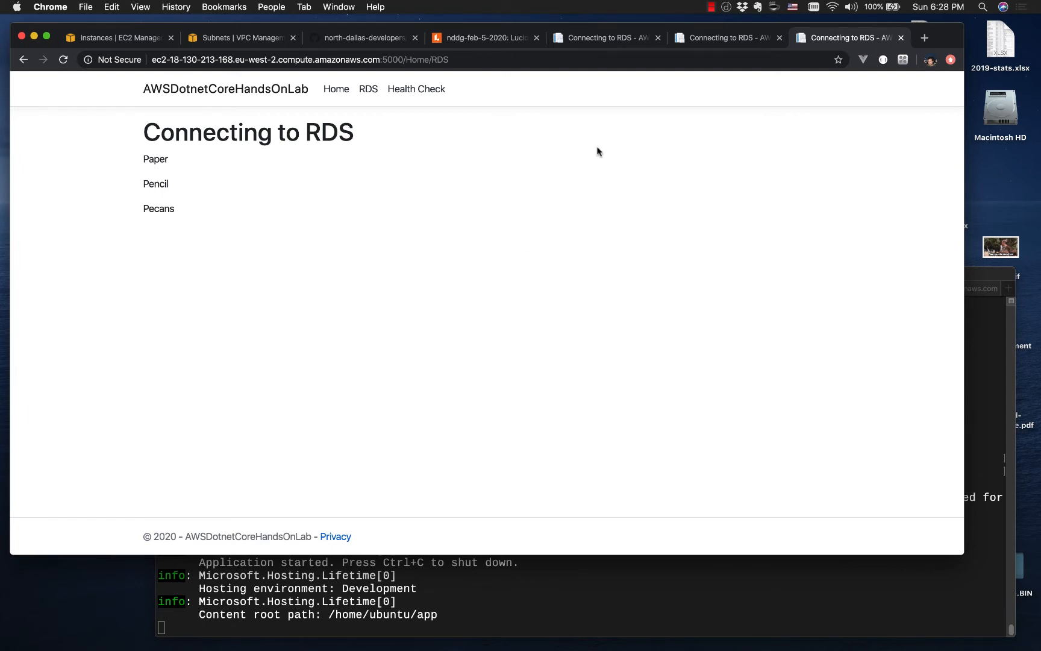
click(368, 90)
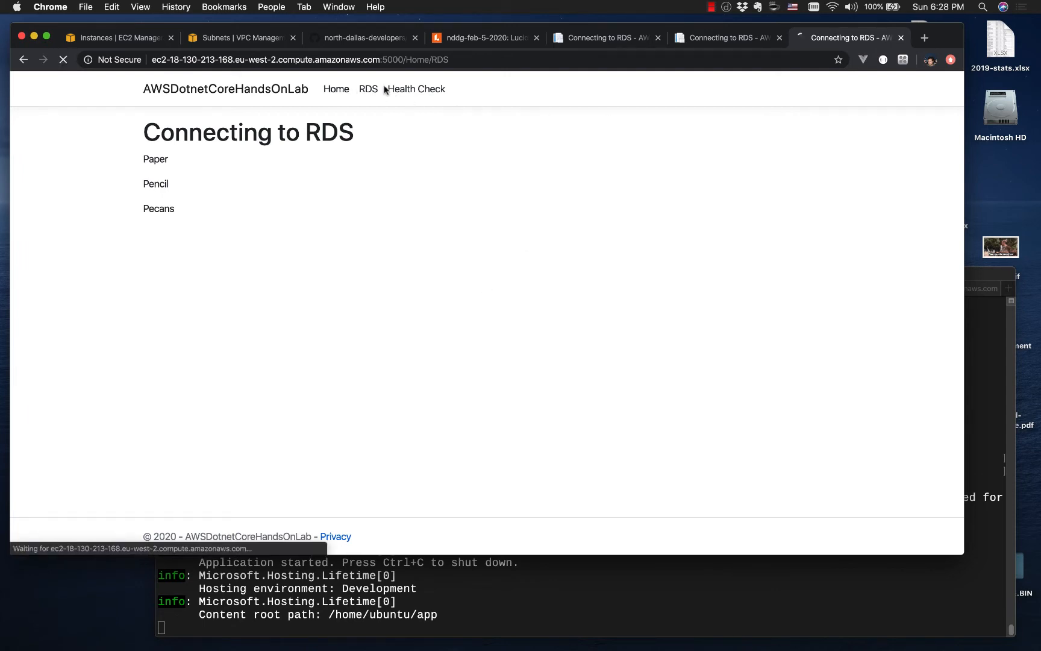
click(725, 40)
click(333, 90)
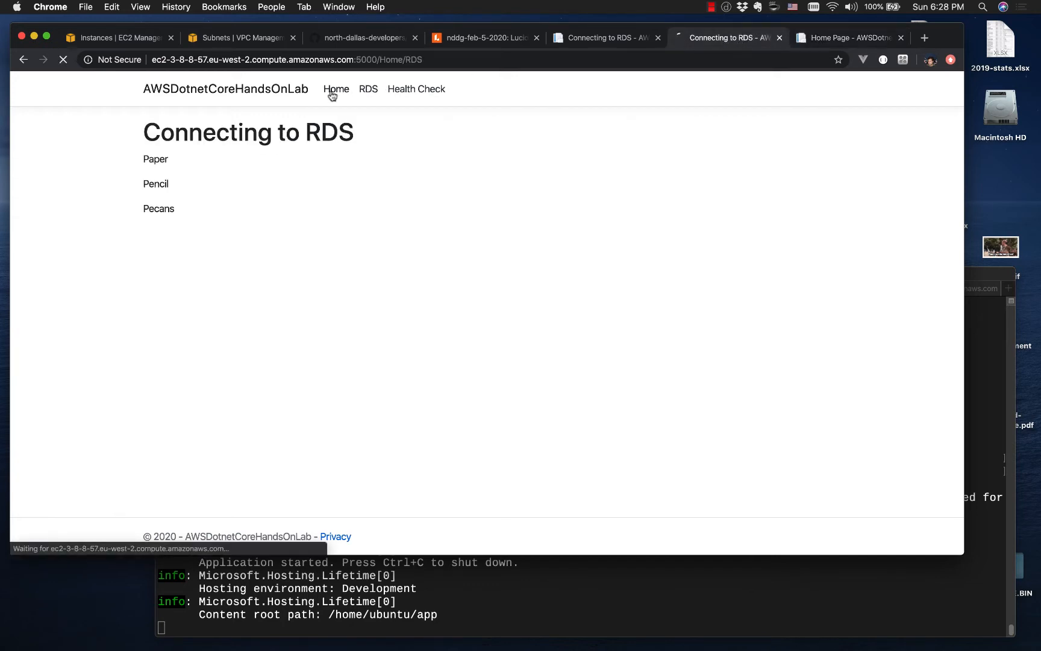
Step: Search the AWS services for "load balan" from the EC2 Instances page and dismiss the suggestions
click(110, 40)
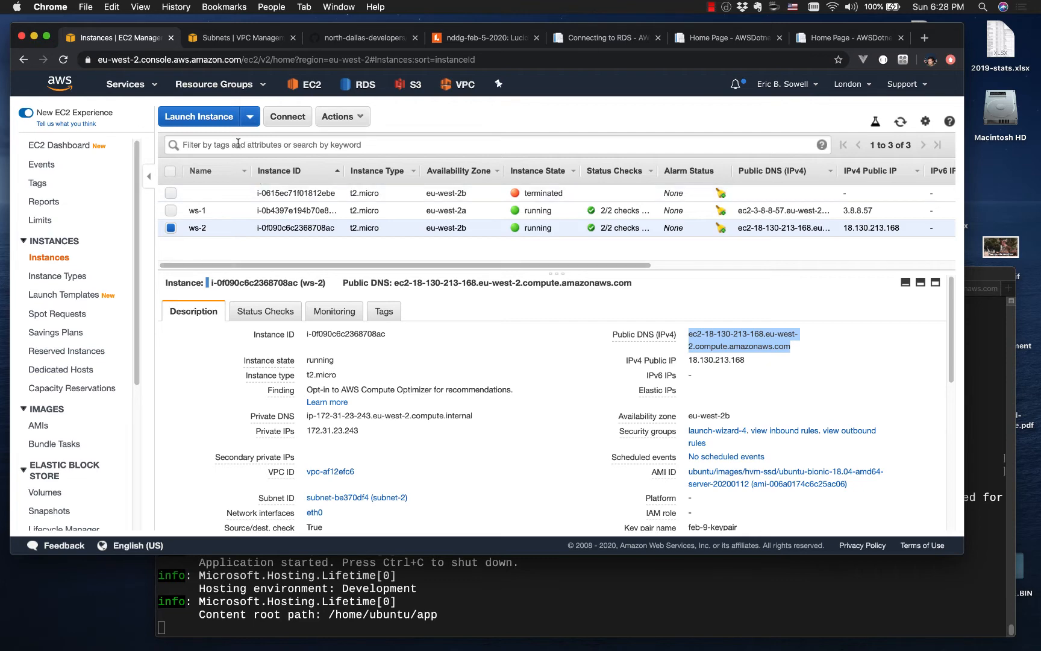
click(156, 87)
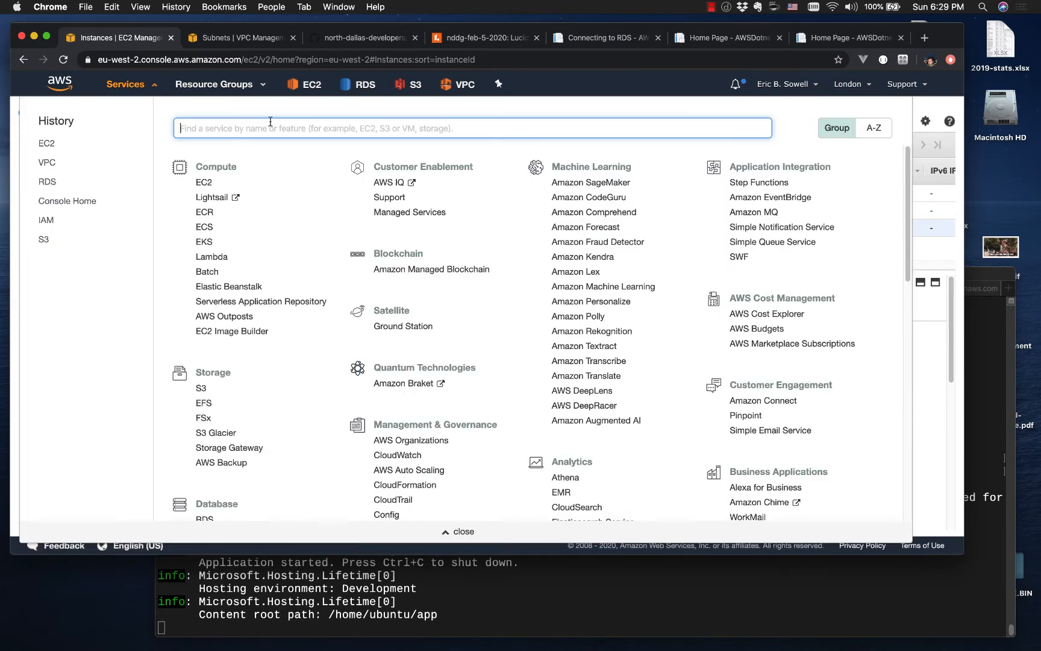
text(load)
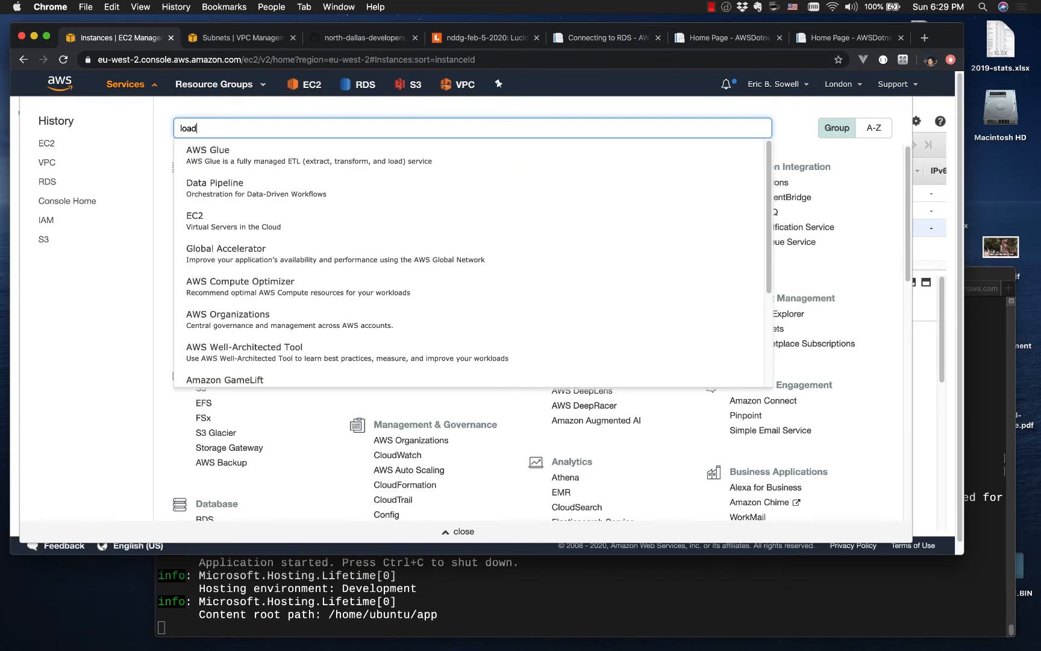
text( balan)
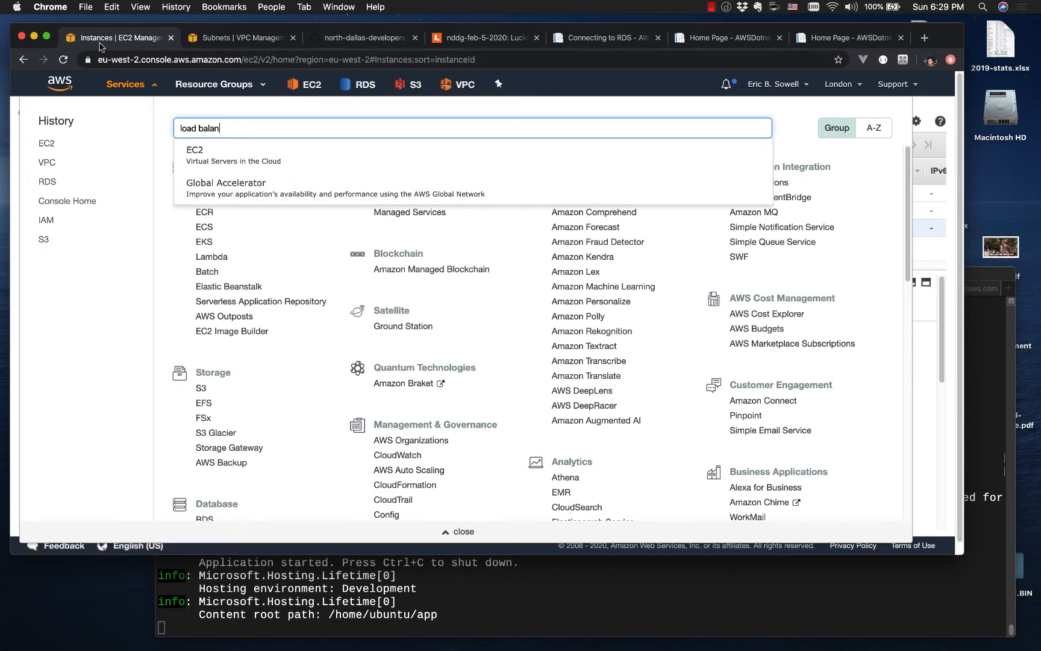
key(Escape)
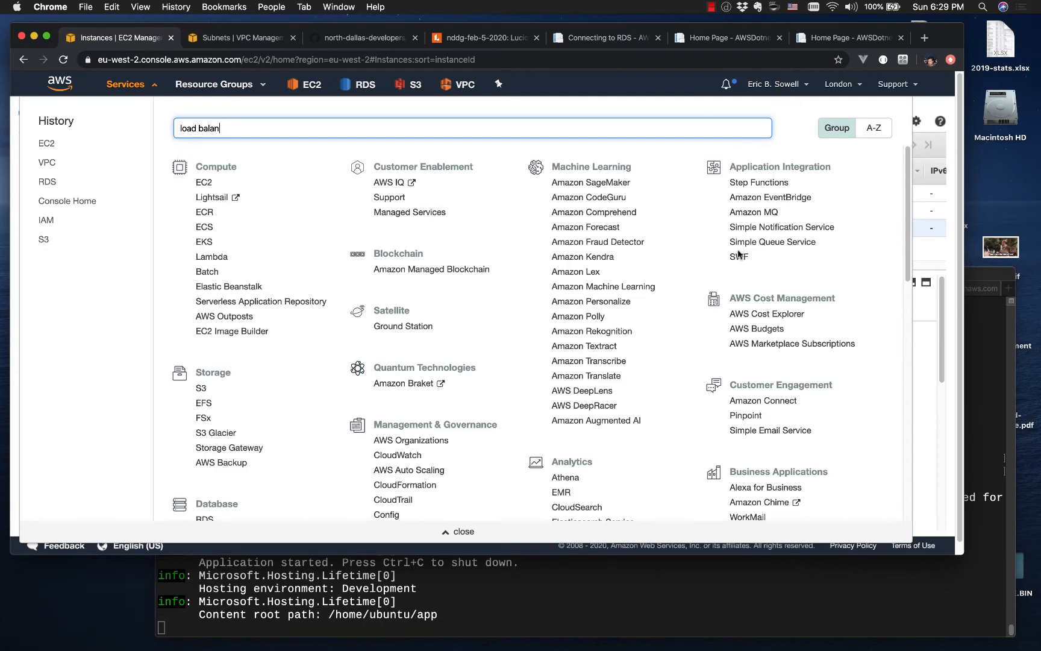
Step: Start creating an Application Load Balancer from the EC2 Load Balancers page
key(Escape)
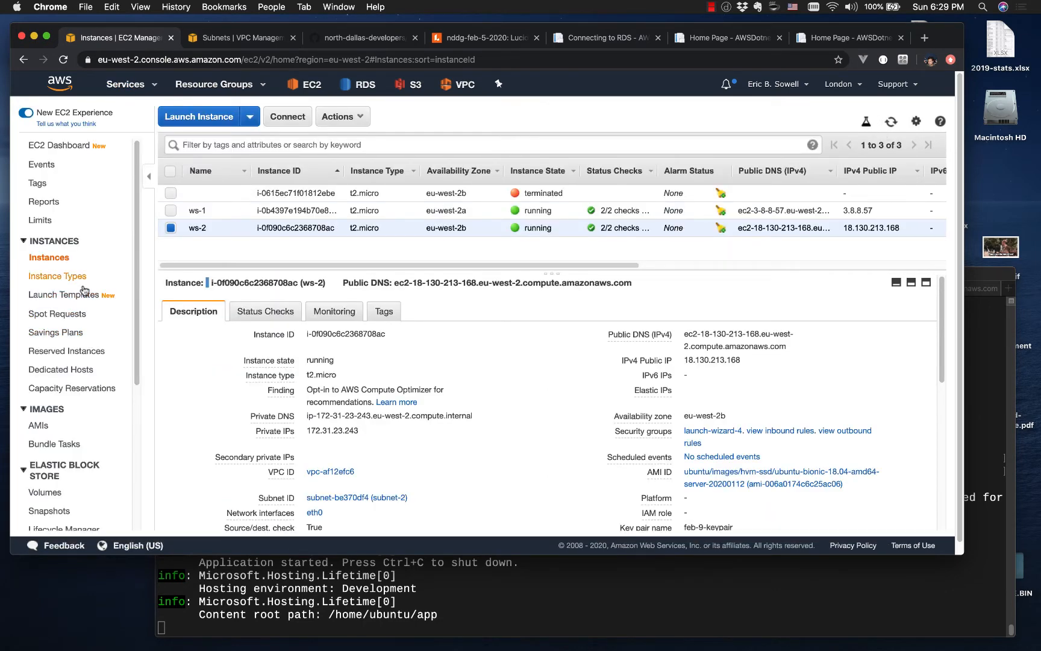
scroll(75, 326, down, 2)
scroll(77, 329, down, 6)
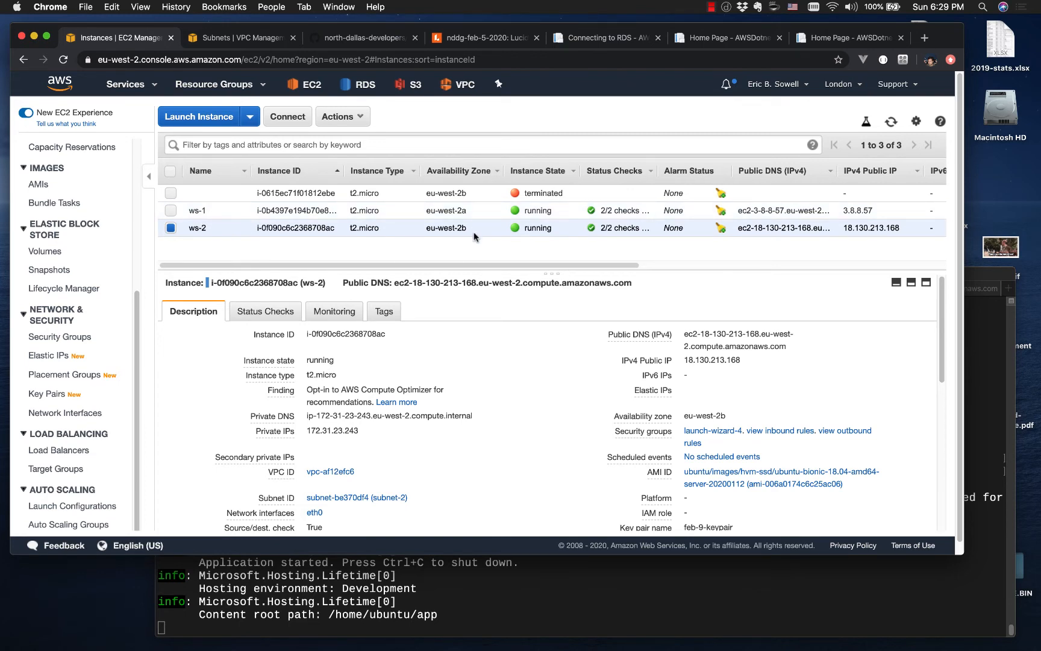
scroll(476, 232, right, 10)
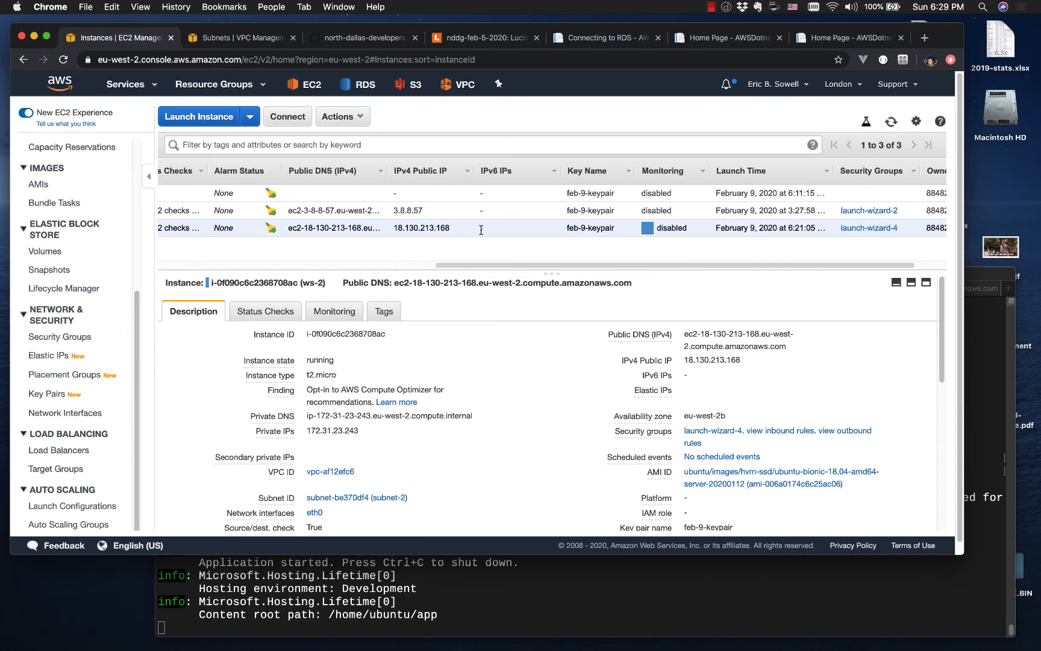
scroll(481, 230, right, 2)
scroll(480, 228, left, 10)
scroll(480, 228, right, 10)
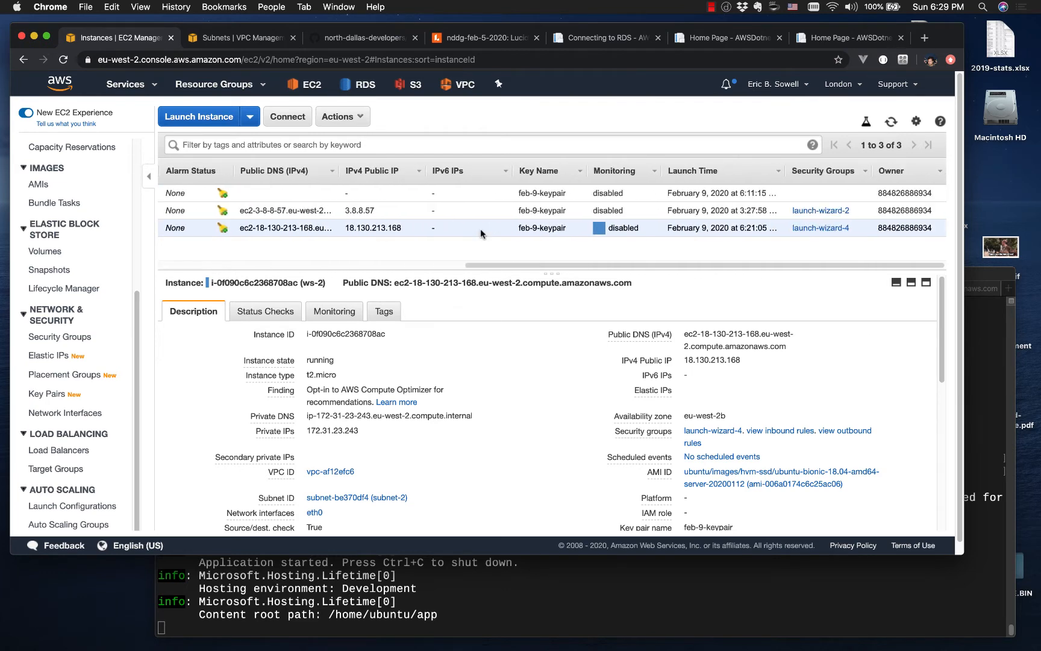
scroll(480, 229, left, 10)
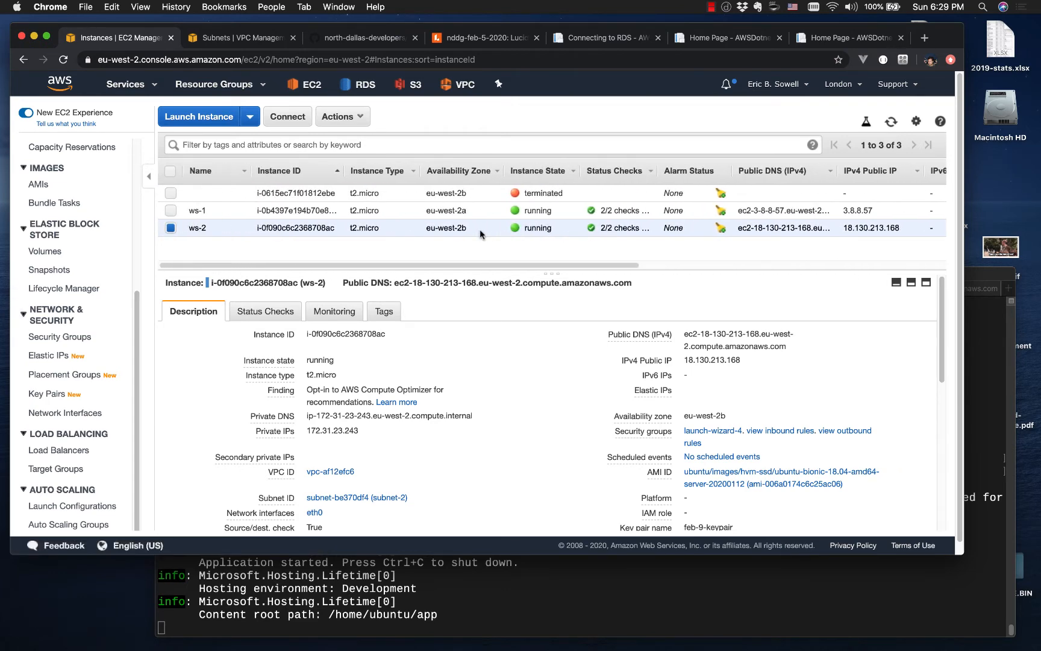
click(66, 451)
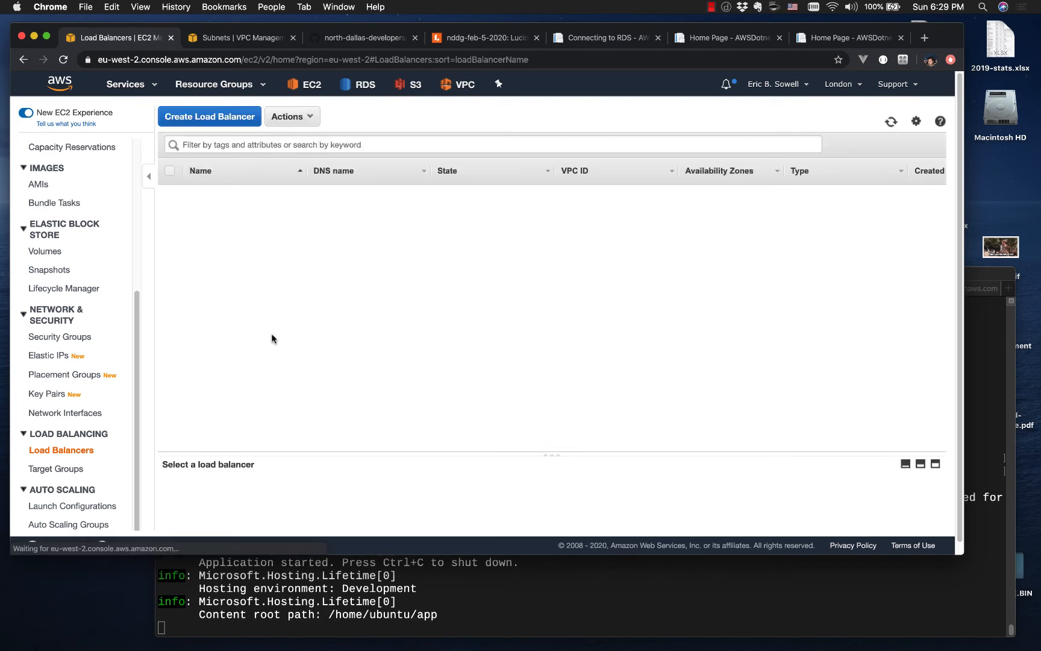
click(214, 120)
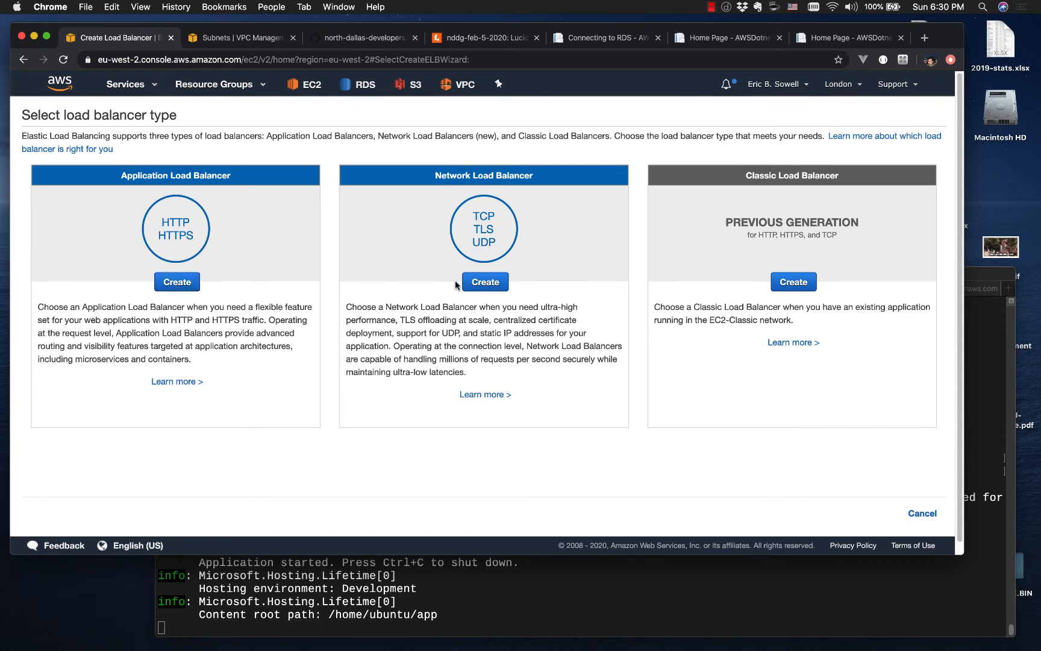
click(177, 282)
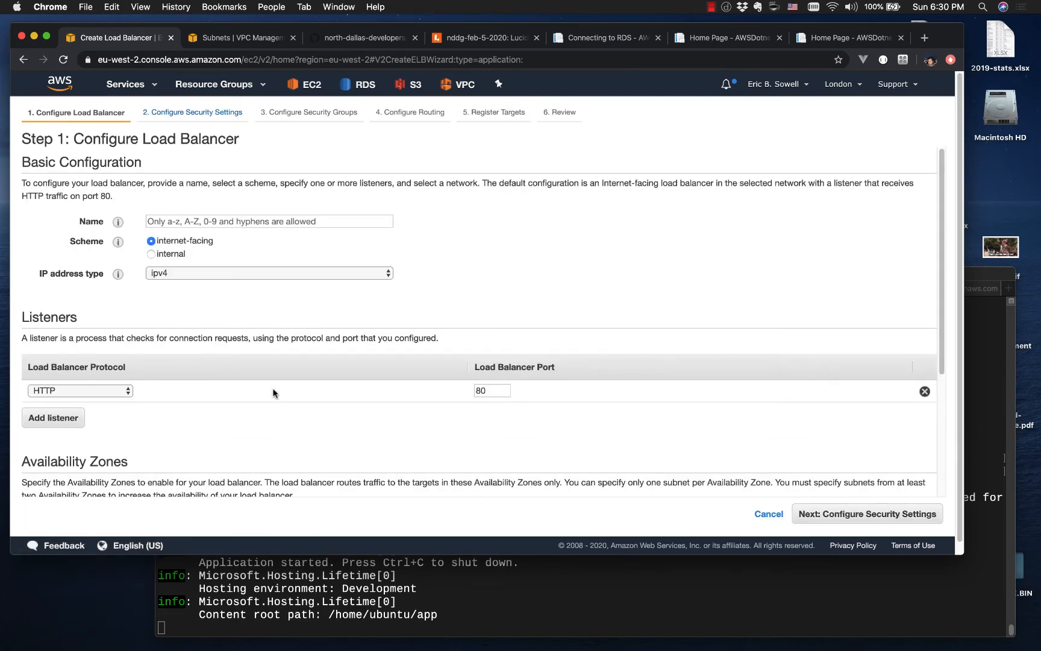
Step: Name the load balancer LondonAppLoadBalancer
click(221, 221)
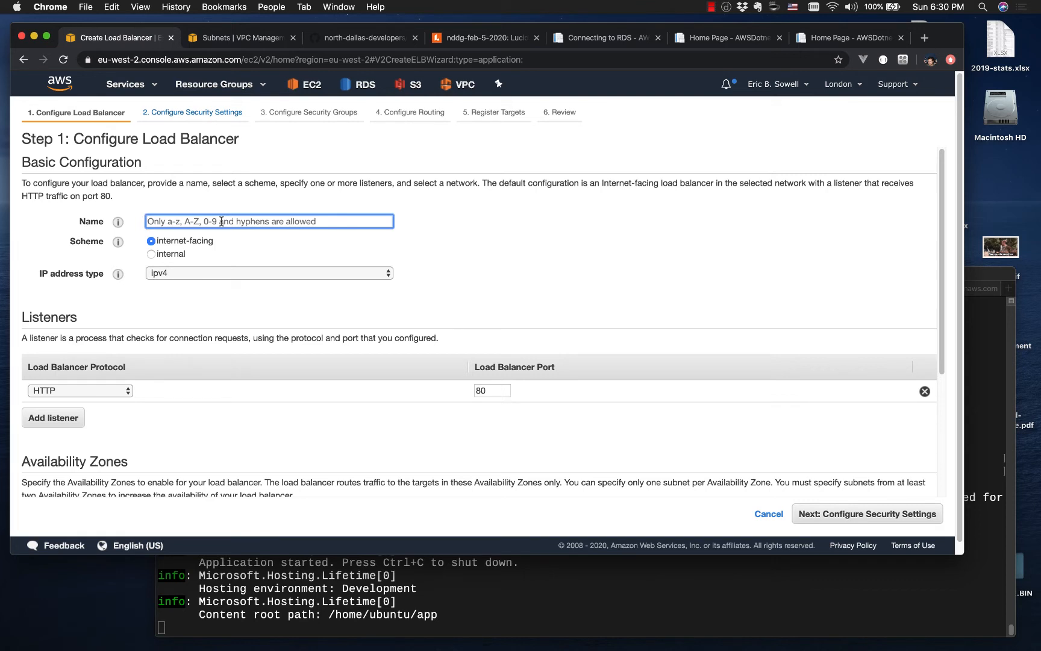
text(LondonAp)
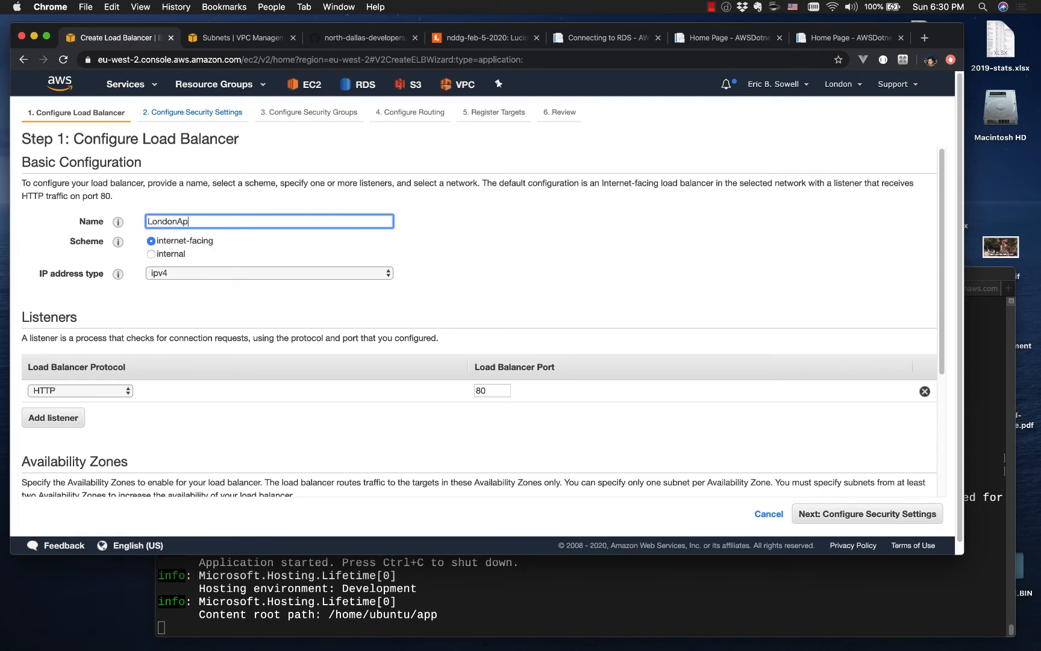
text(pLoadBalancer)
Step: Enable availability zones eu-west-2a with subnet-1 and eu-west-2b with subnet-2 for the load balancer
scroll(230, 326, down, 2)
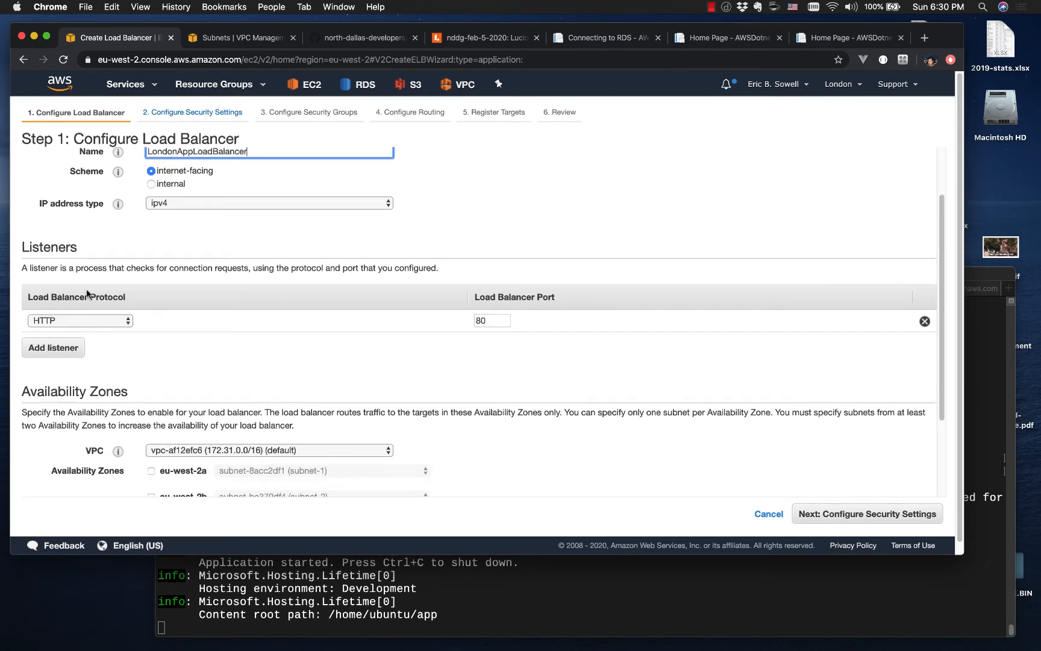
scroll(461, 344, down, 2)
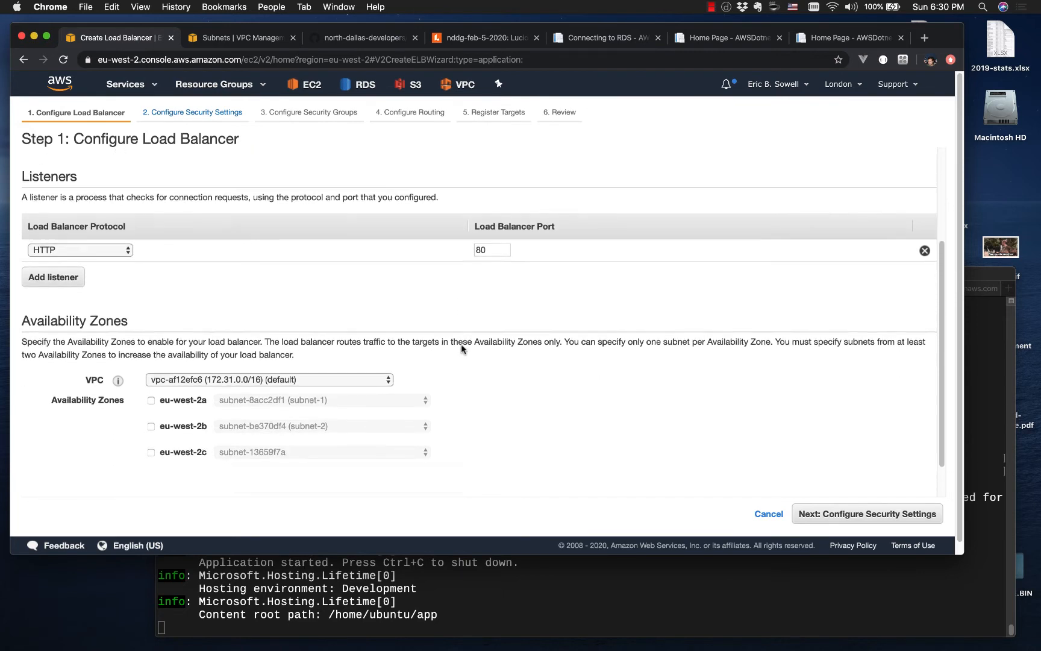
scroll(462, 349, down, 1)
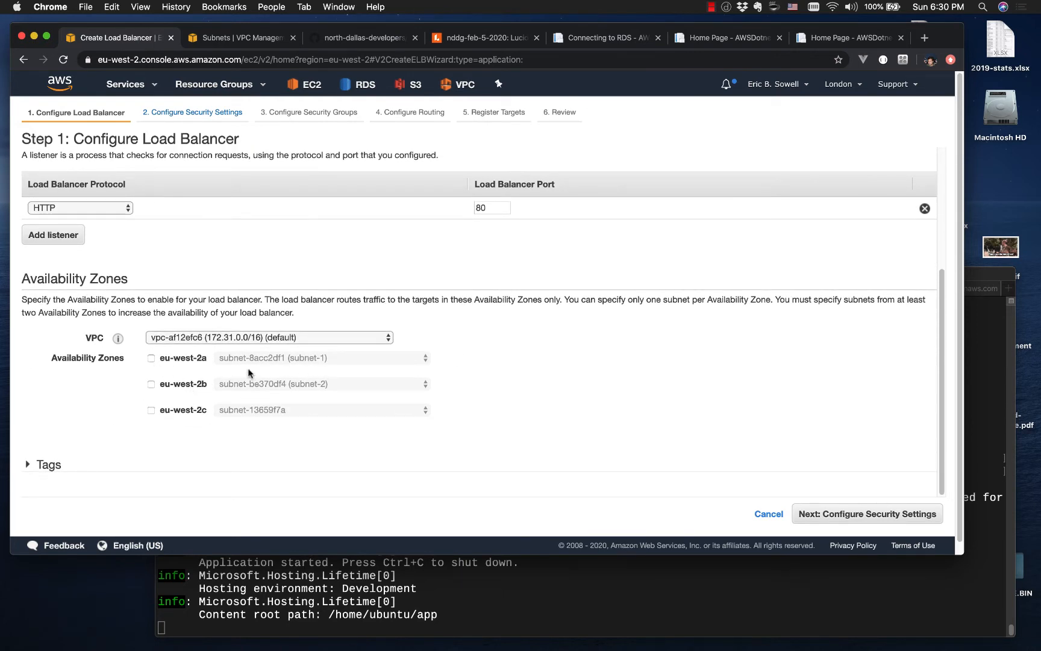
click(151, 384)
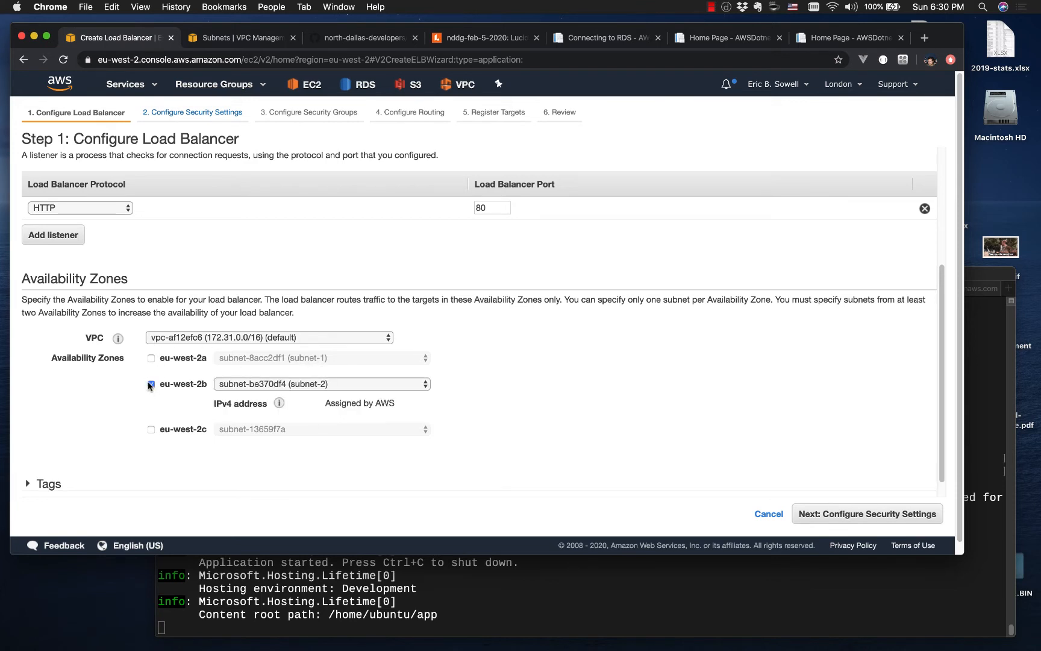
click(152, 358)
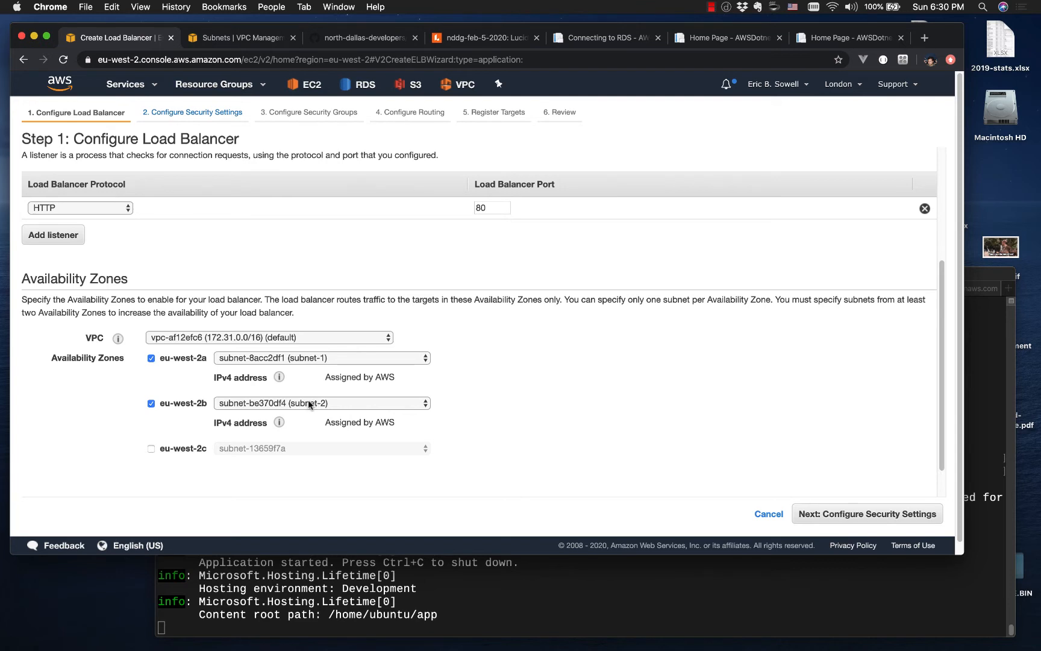
scroll(309, 399, down, 2)
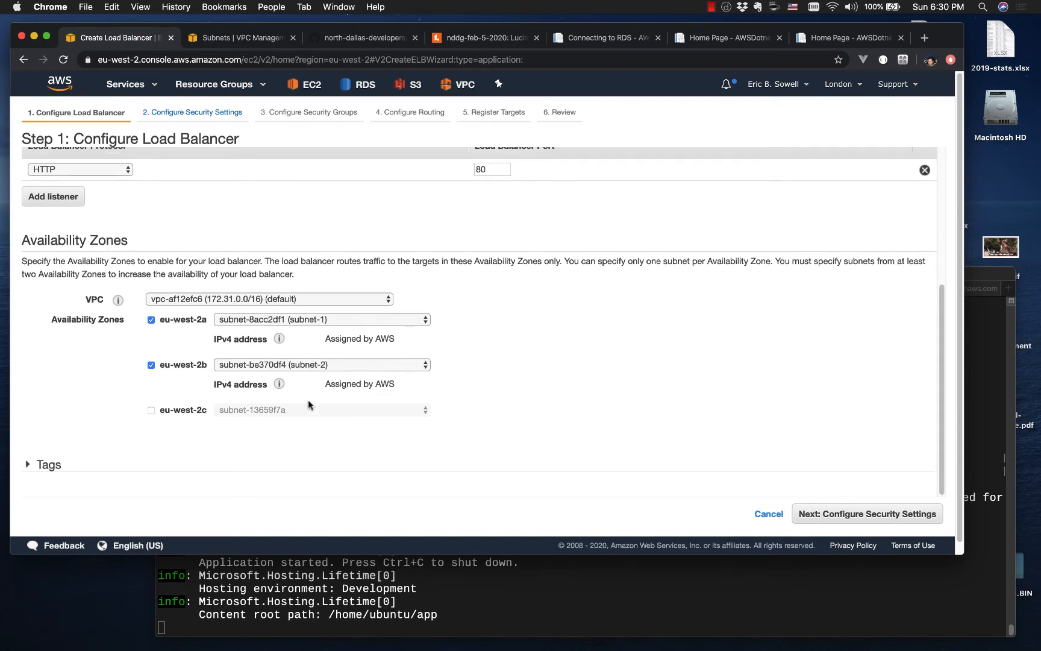
Step: Continue to the routing configuration without a secure listener, keeping the default VPC security group assigned
click(856, 512)
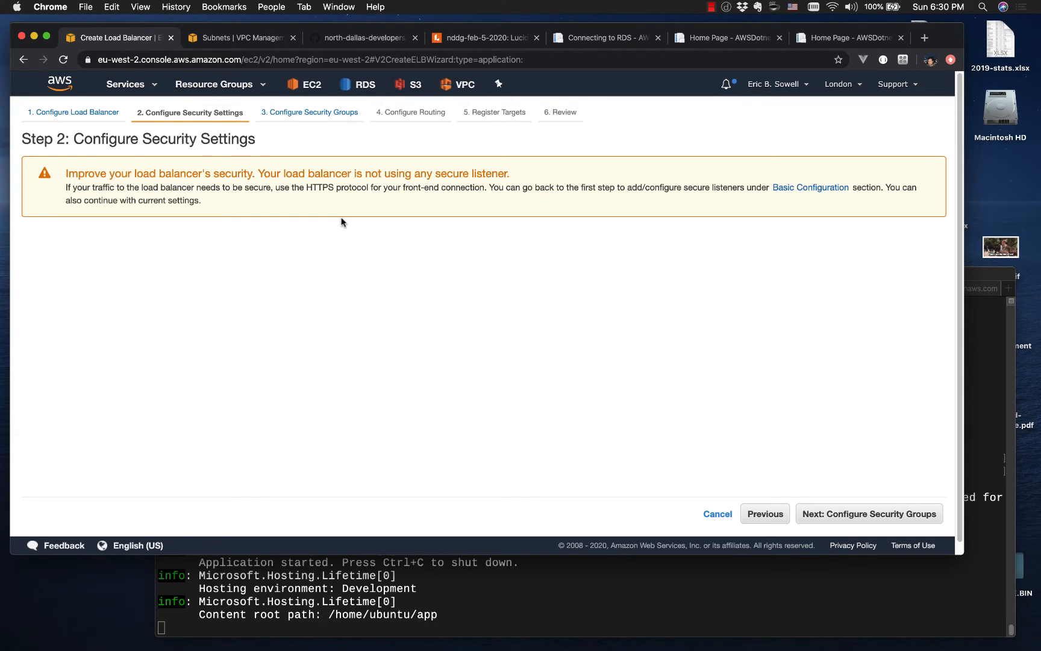
click(829, 513)
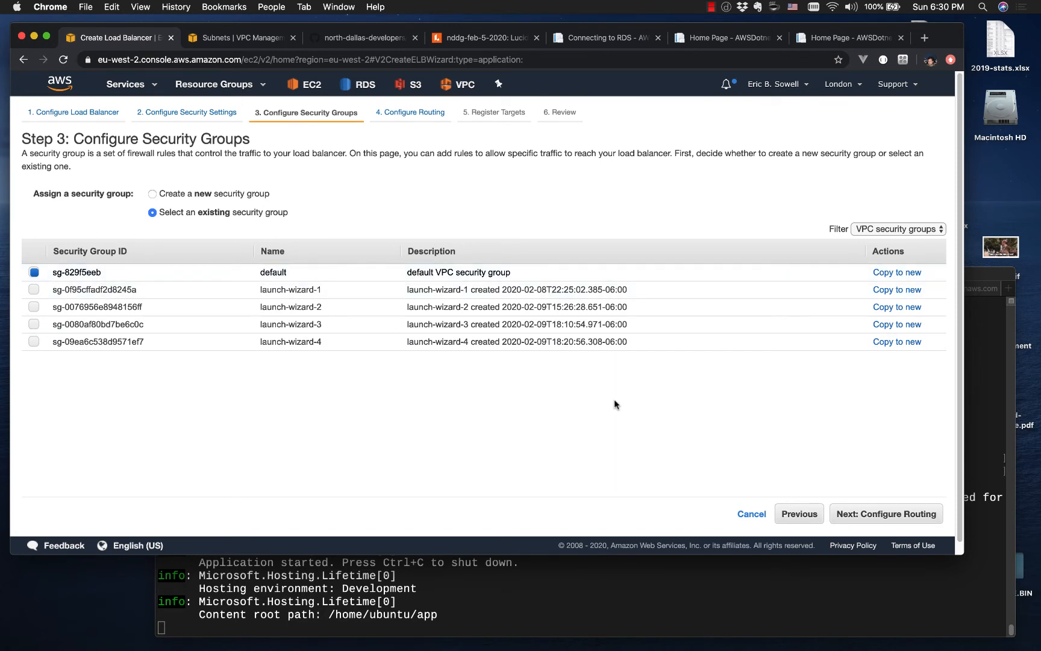
click(896, 515)
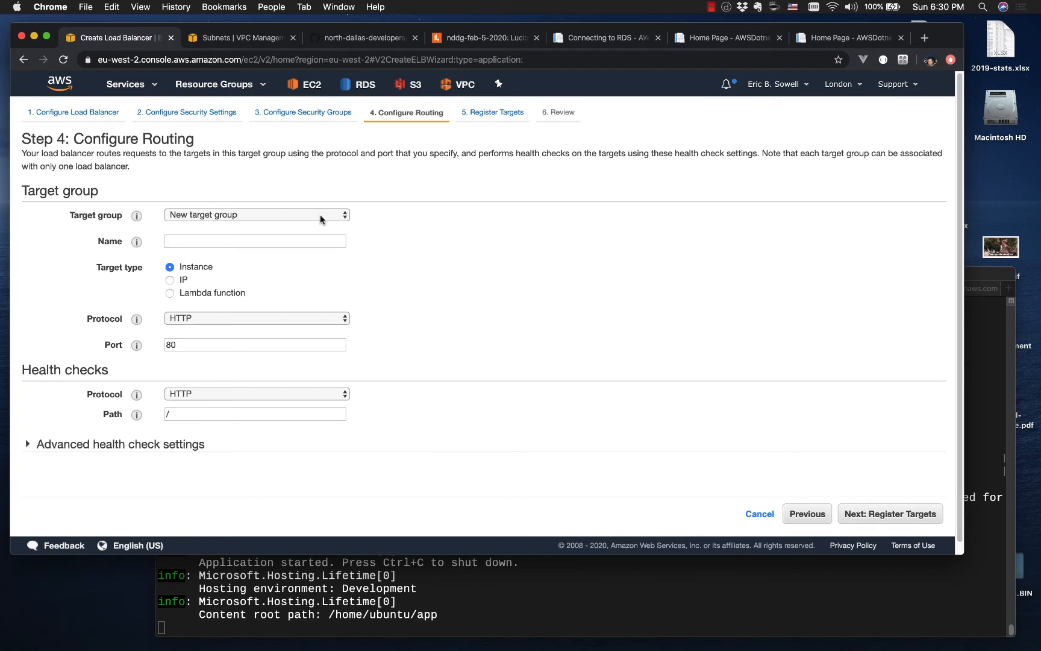
Step: Name the new target group LondonLoadBalancerTargetGroup
click(319, 240)
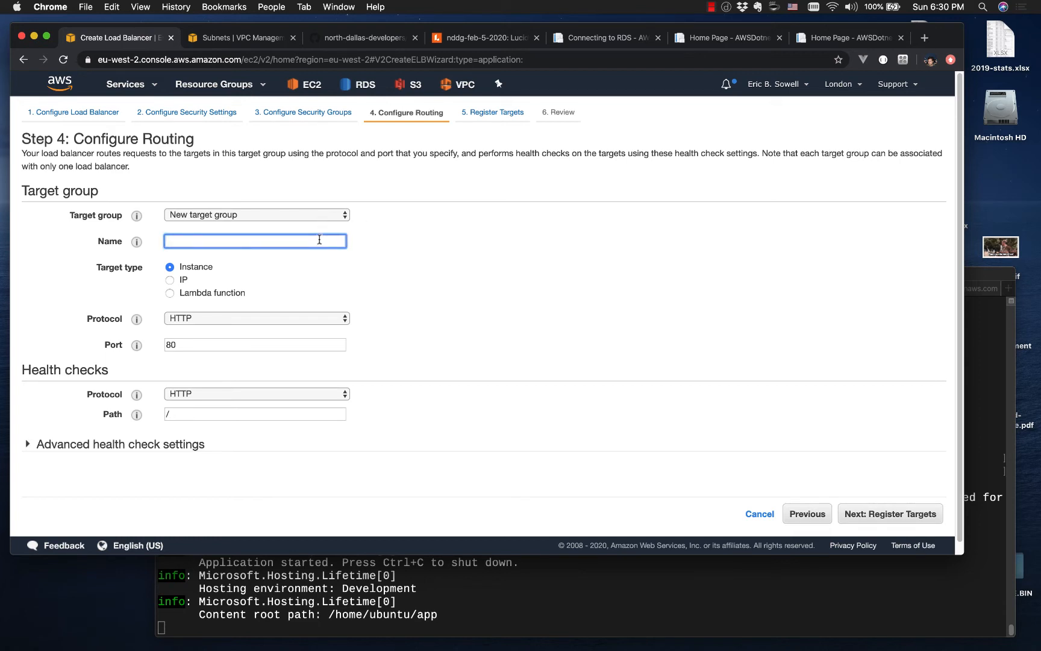
text(LondonLoadBalancerTarg)
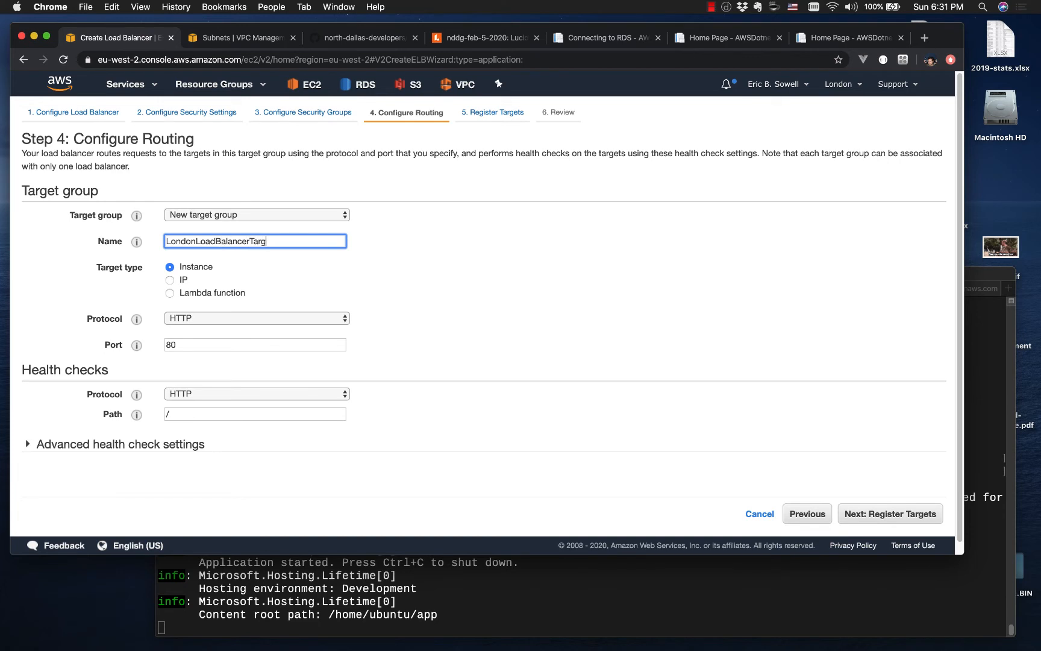
text(etGroup)
Step: Expand the advanced health check settings and review the port, threshold, timeout, interval and success code options
click(188, 415)
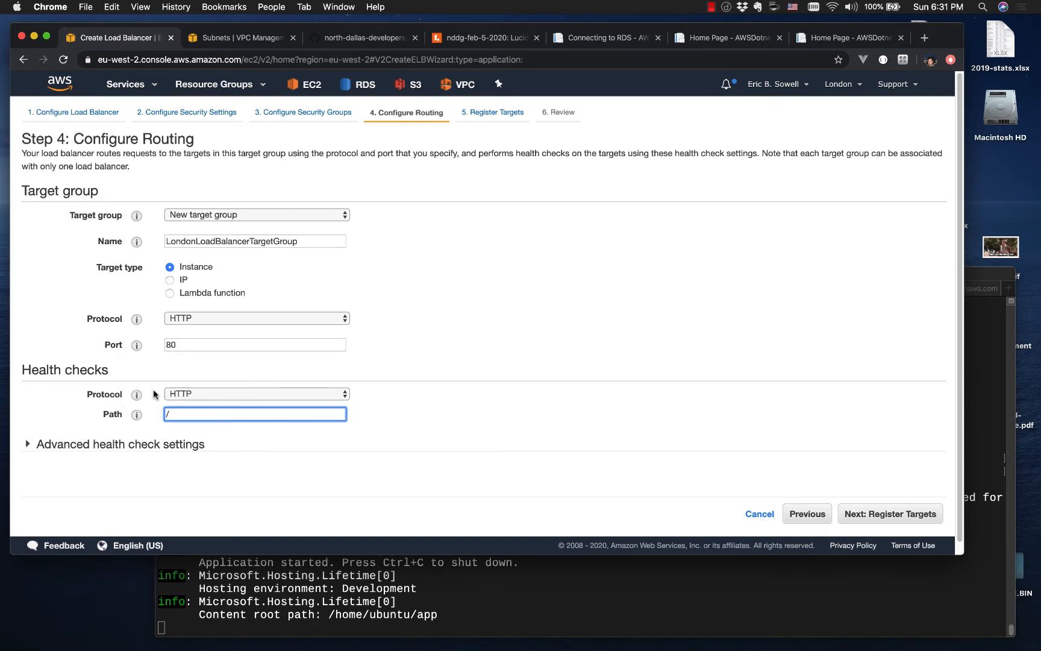
click(27, 446)
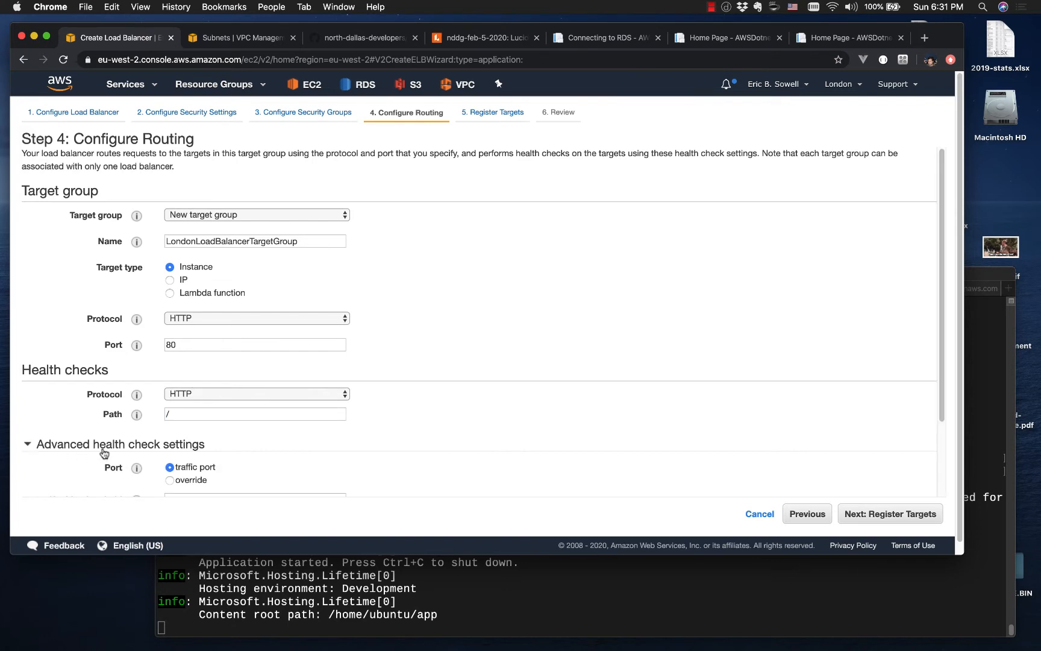
scroll(108, 440, down, 3)
scroll(460, 359, down, 1)
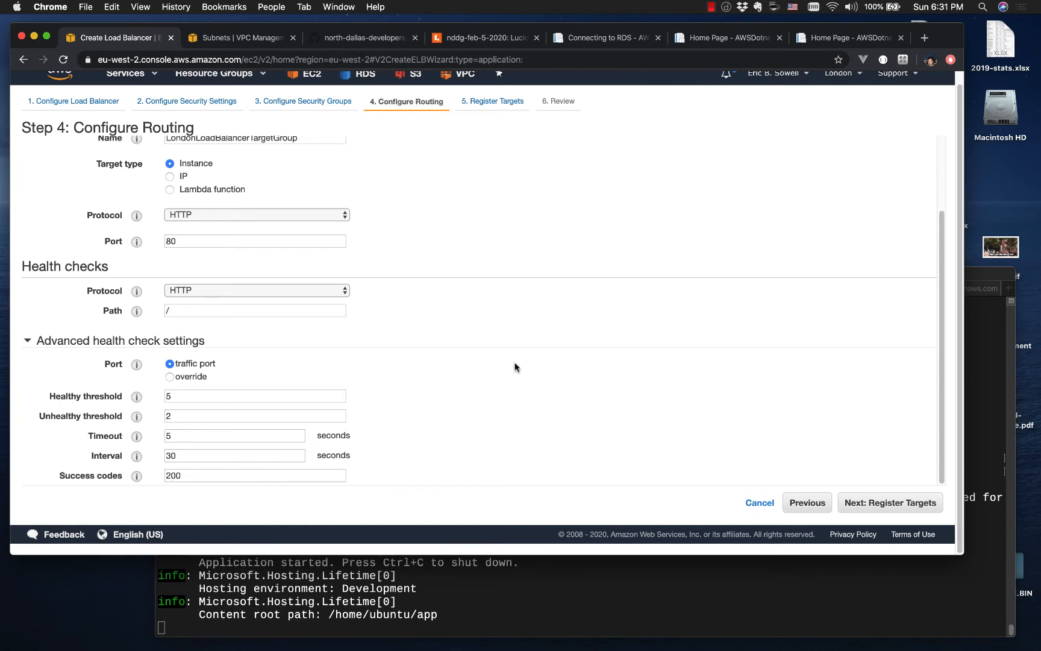
Step: Switch to VS Code, view the Index action in HealthController.cs, and return to Chrome
key(ctrl+Right)
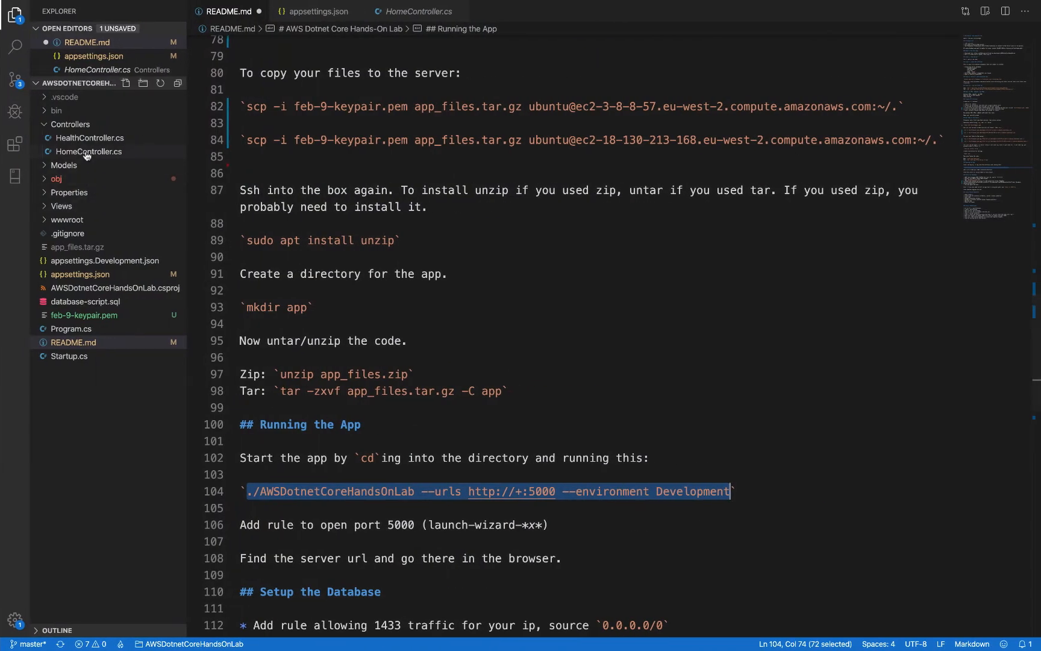
click(90, 138)
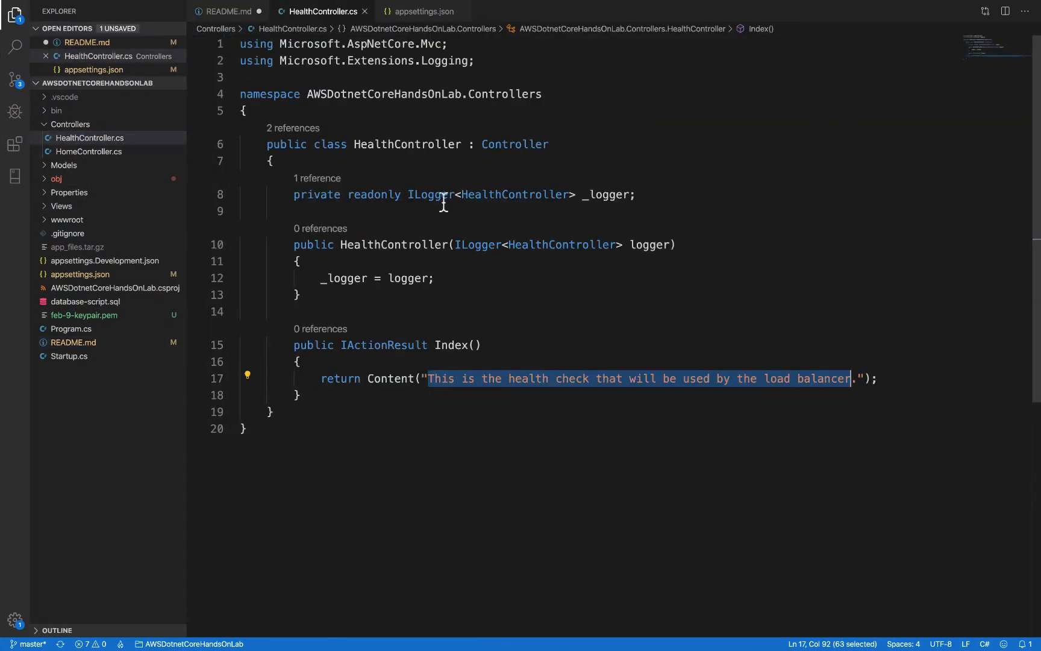
key(ctrl+Left)
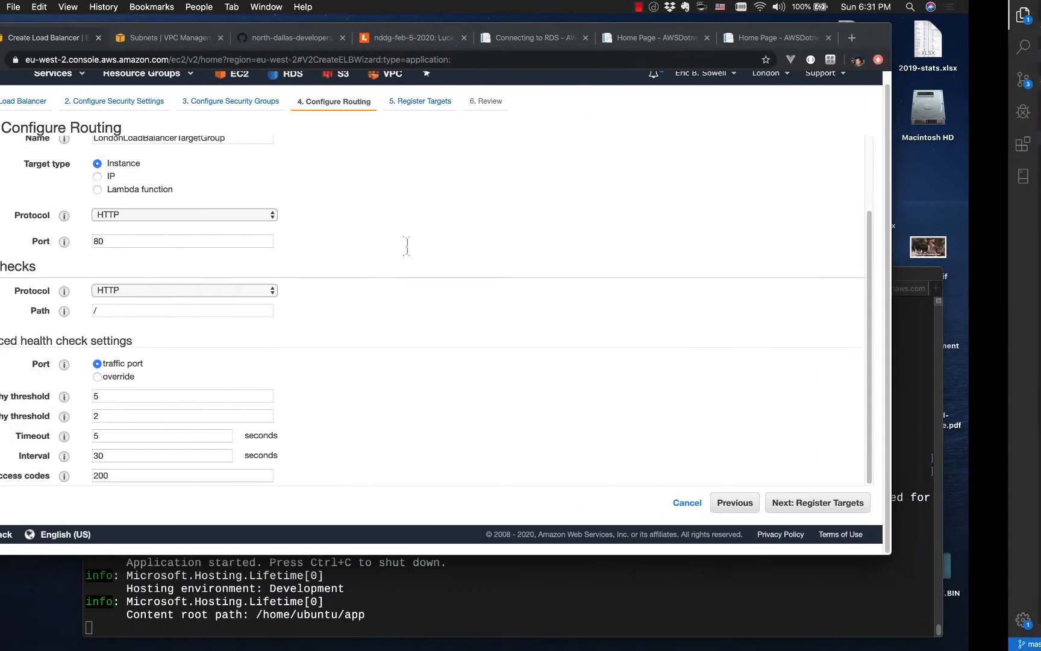
Step: Check the ws-2 app's /health address on port 5000 and return to its home page
click(817, 38)
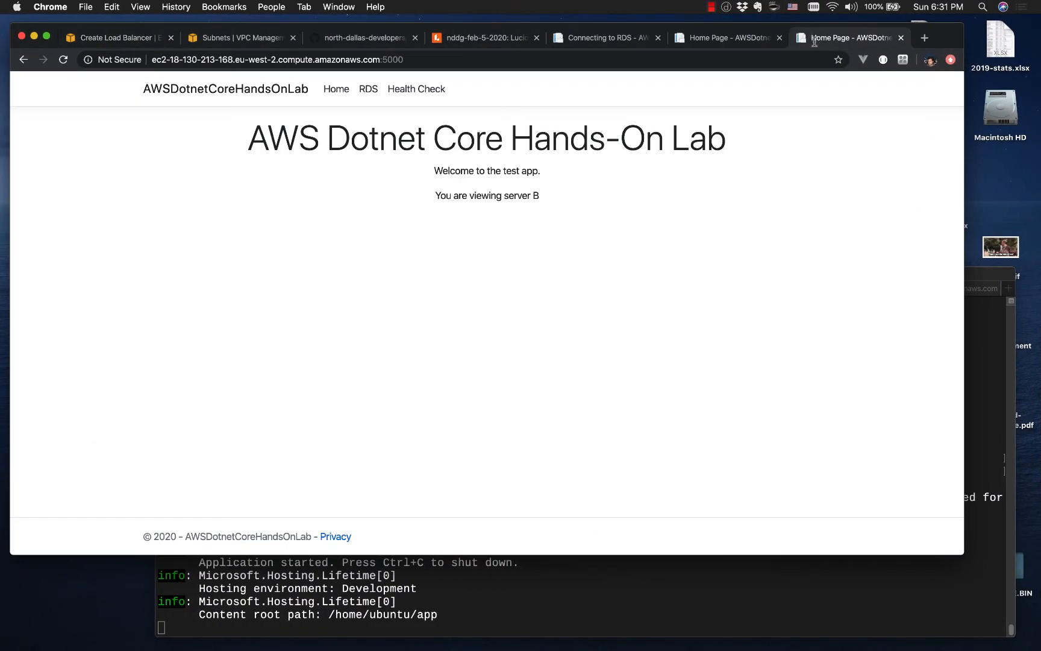
click(433, 58)
key(Right)
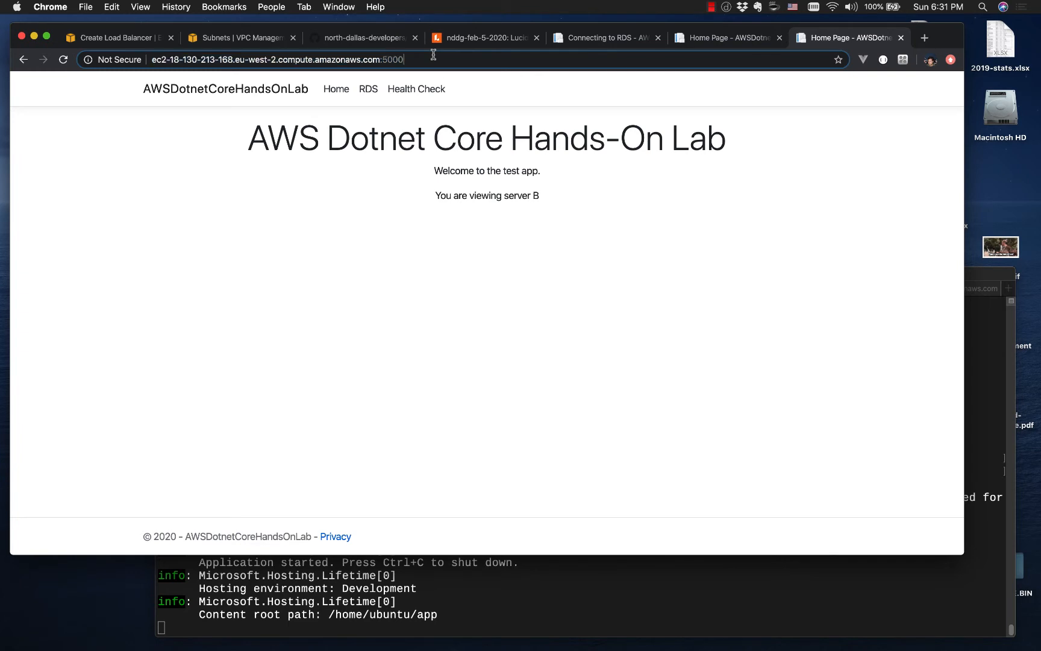
text(/health)
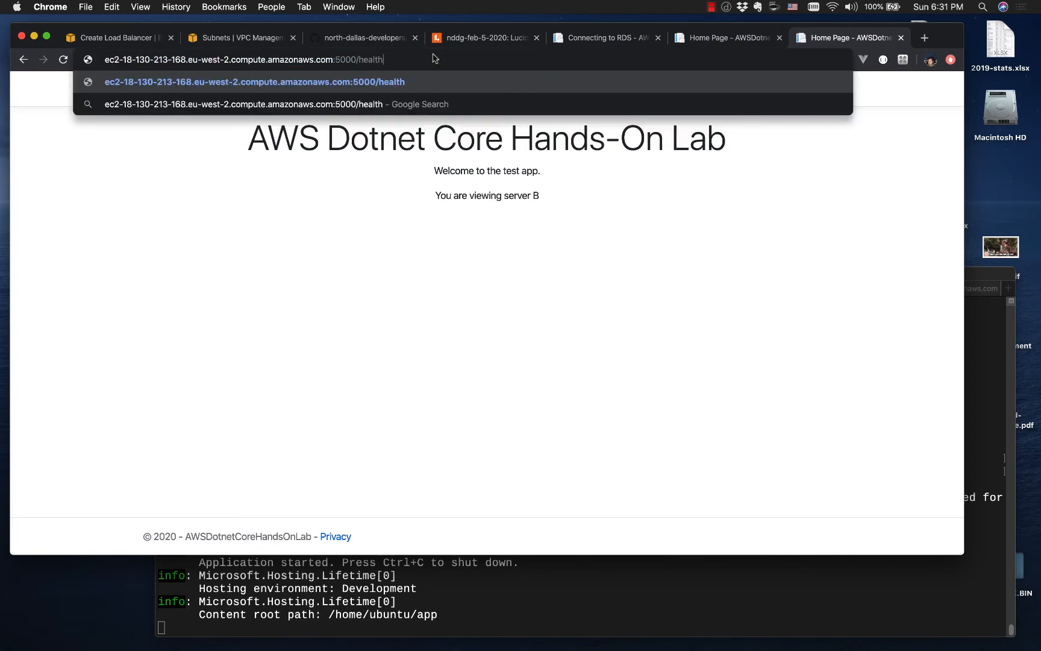
key(Return)
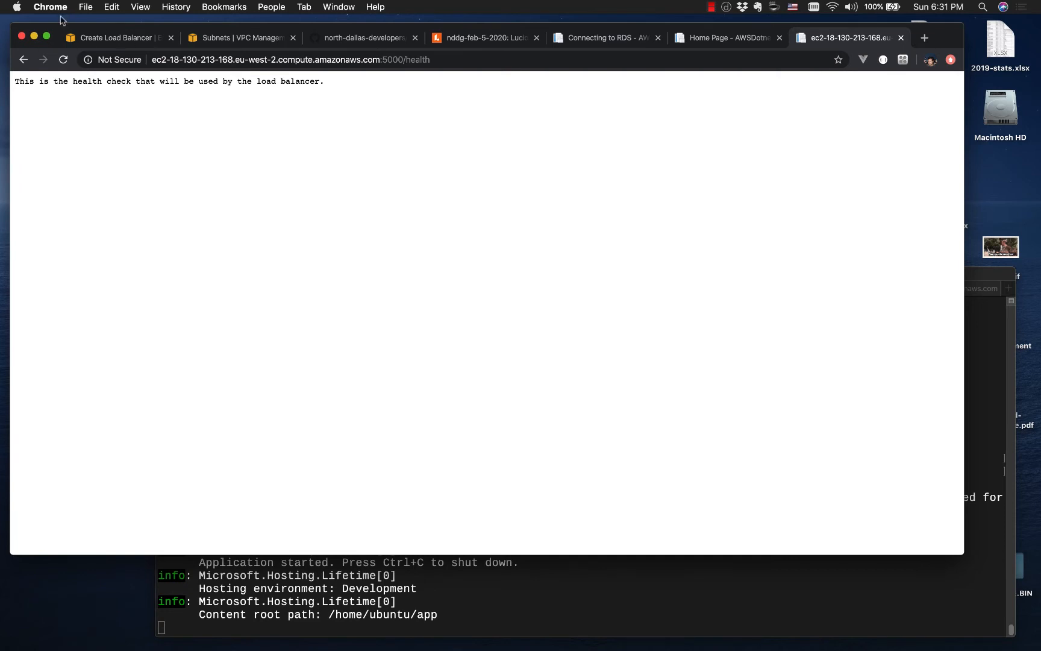
click(23, 59)
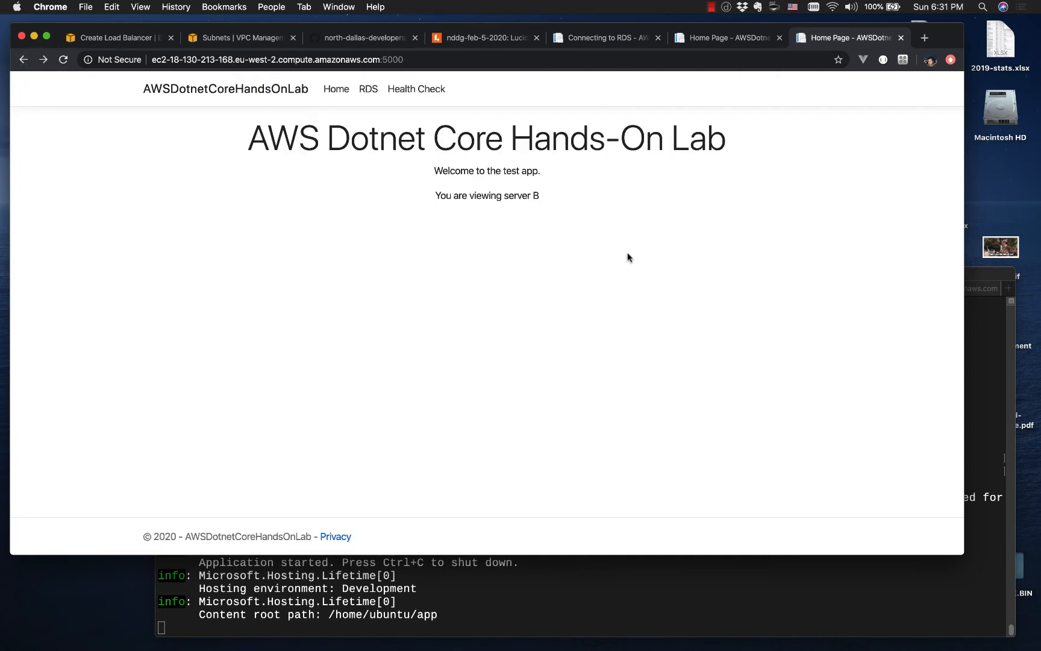
Step: Set the target group's health check path to /health and continue to registering targets
click(109, 42)
click(224, 309)
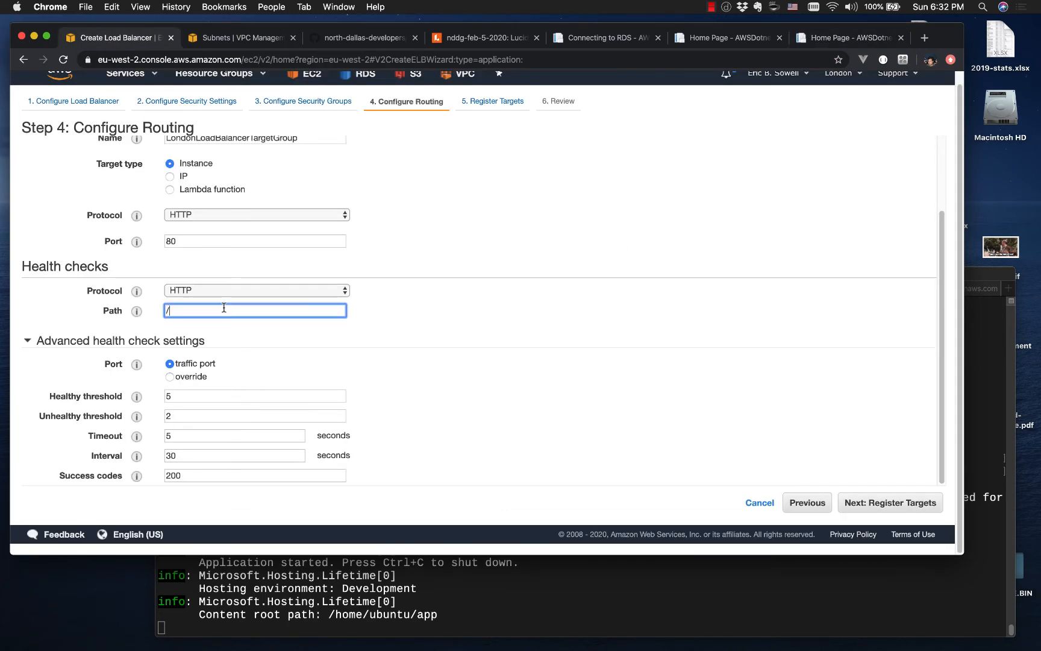
text(health)
click(858, 507)
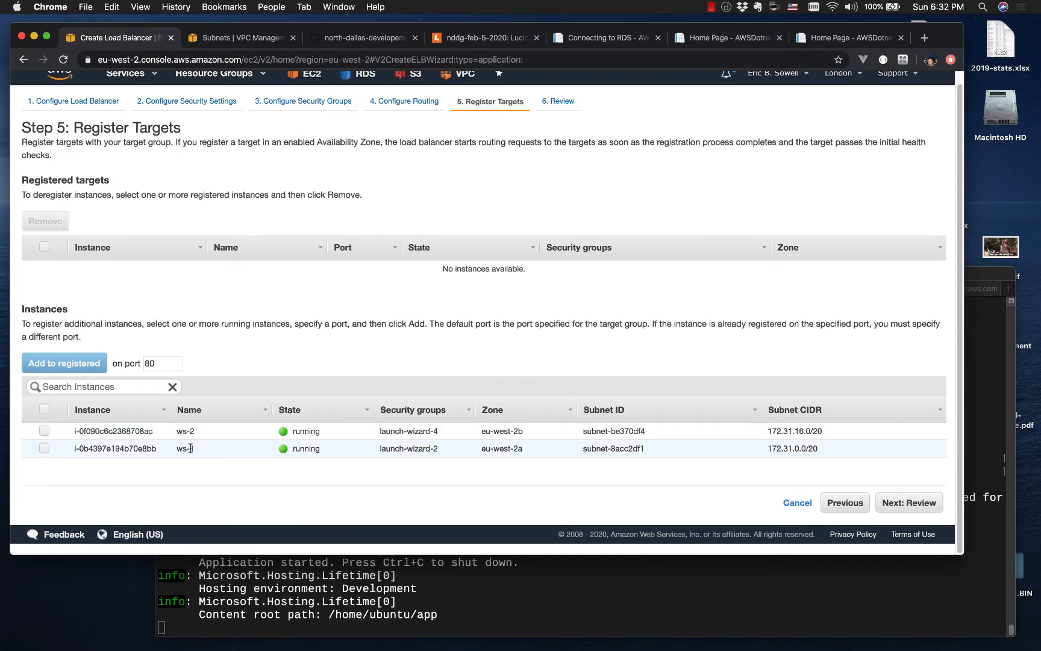
Step: Add instances ws-2 and ws-1 to the registered targets on port 5000
click(45, 431)
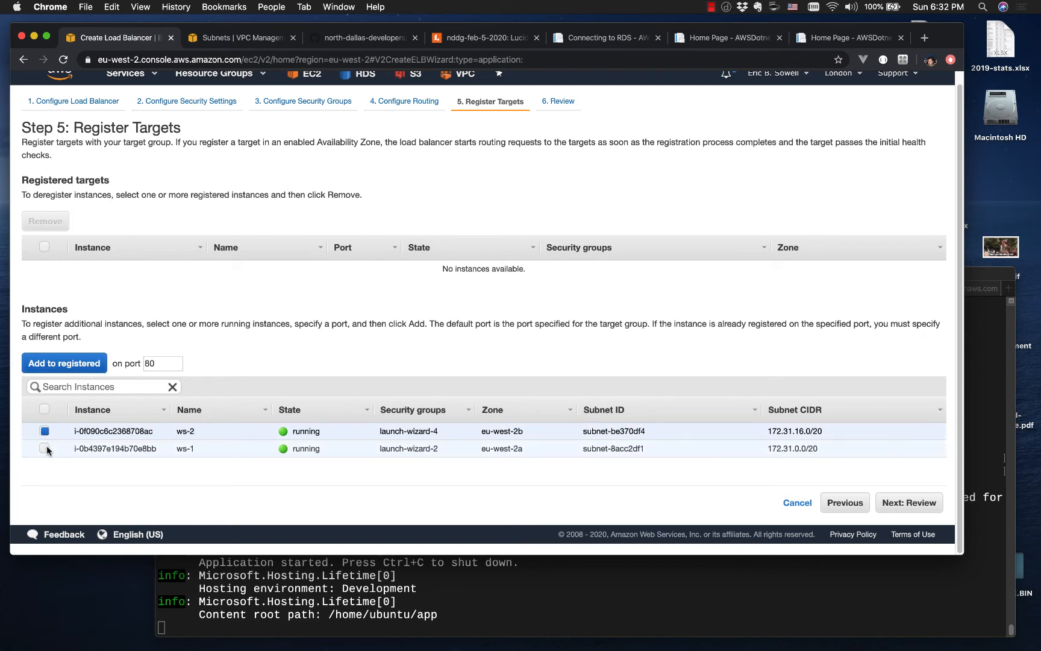
click(44, 448)
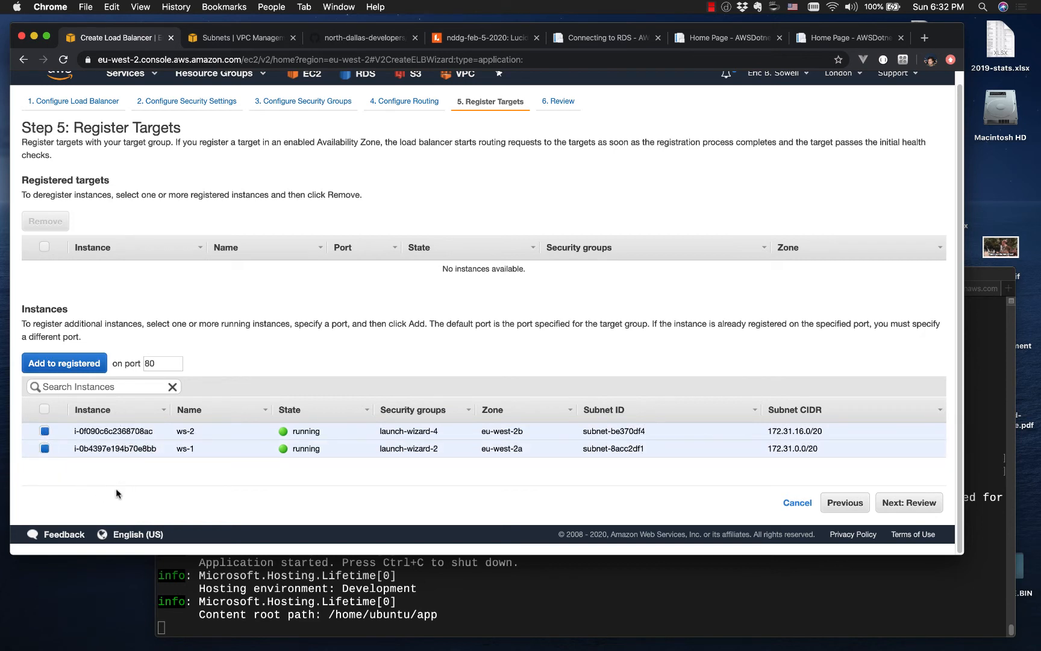
click(158, 364)
key(BackSpace)
key(BackSpace)
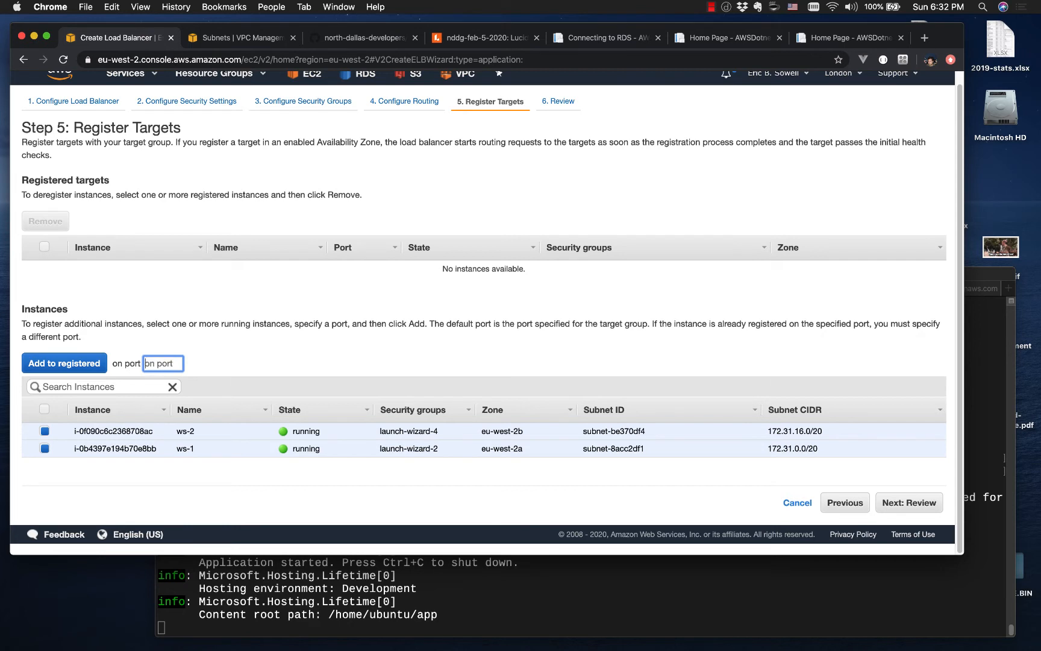
text(5000)
click(206, 366)
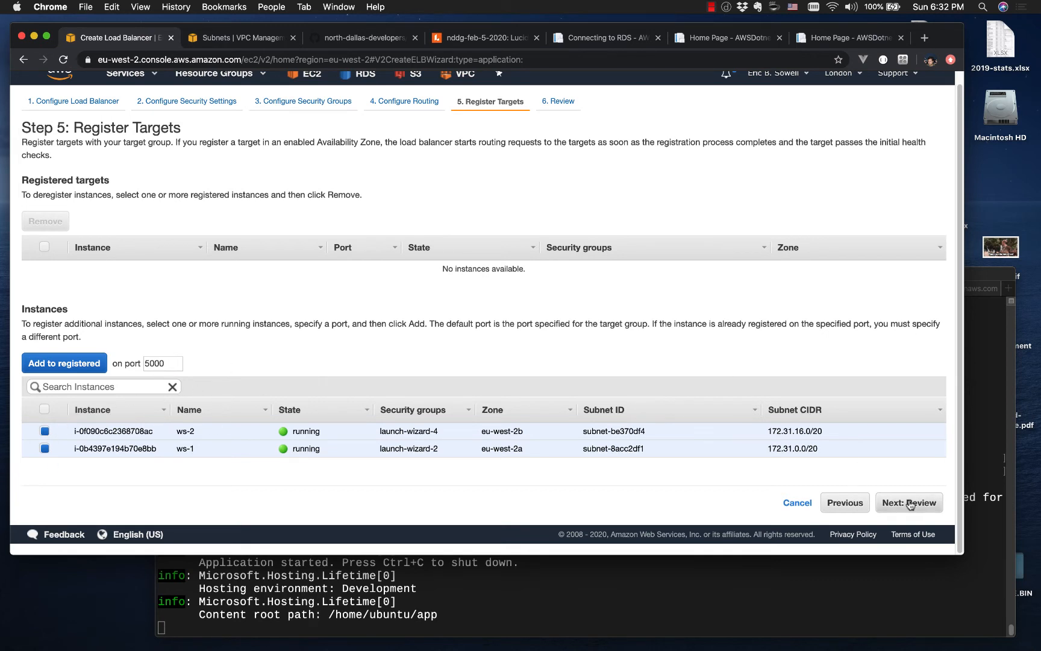
click(73, 363)
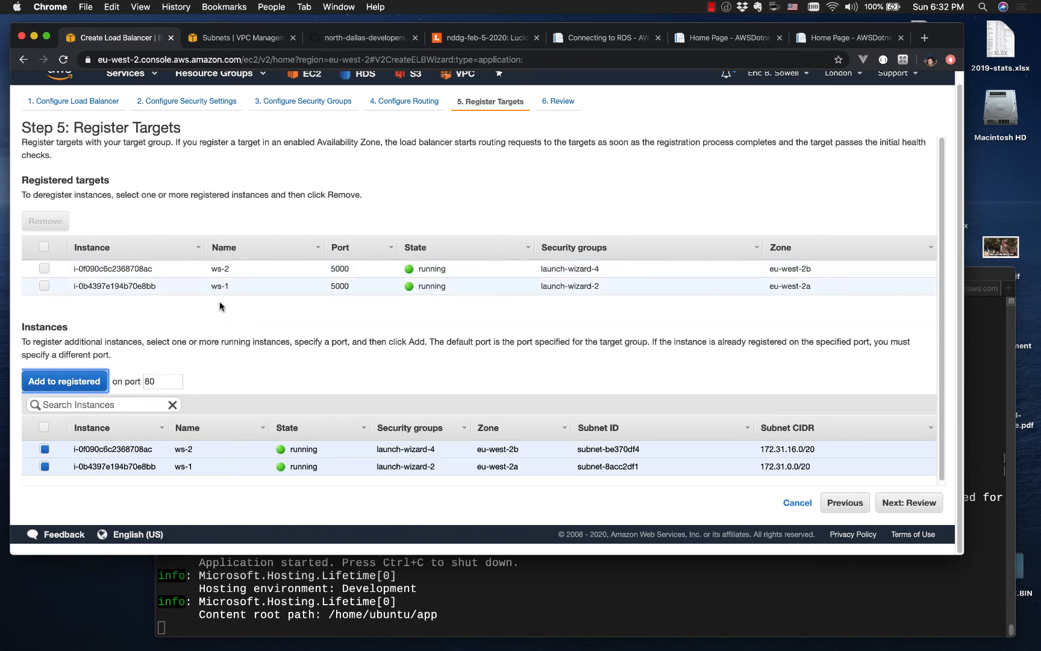
Step: Review the LondonAppLoadBalancer settings, create the load balancer and close the creation status page
click(908, 503)
scroll(467, 426, down, 5)
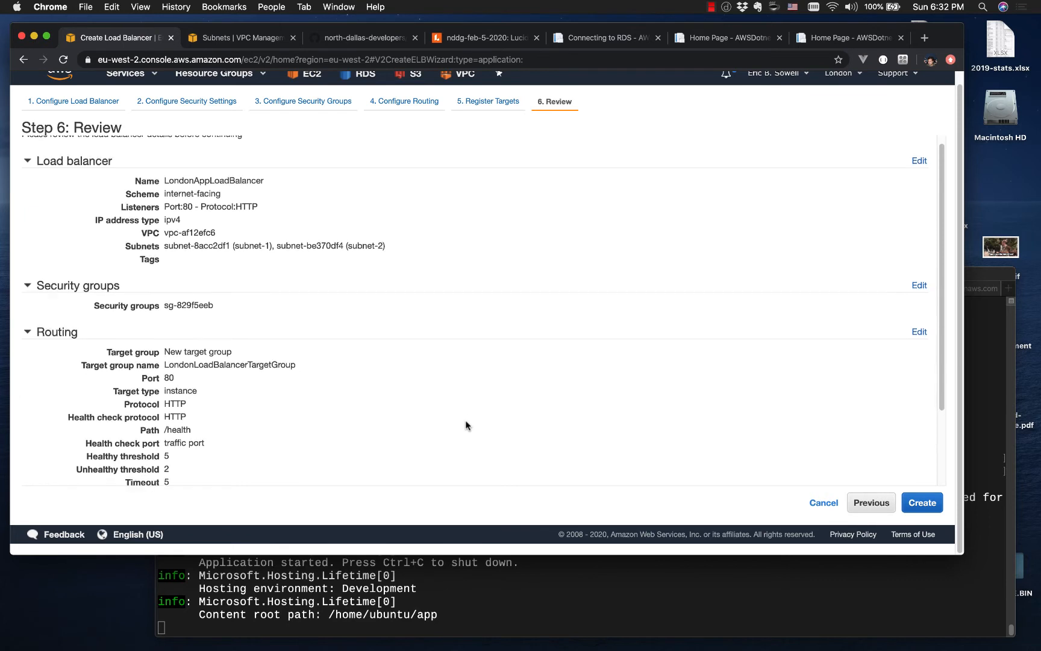
scroll(466, 426, up, 5)
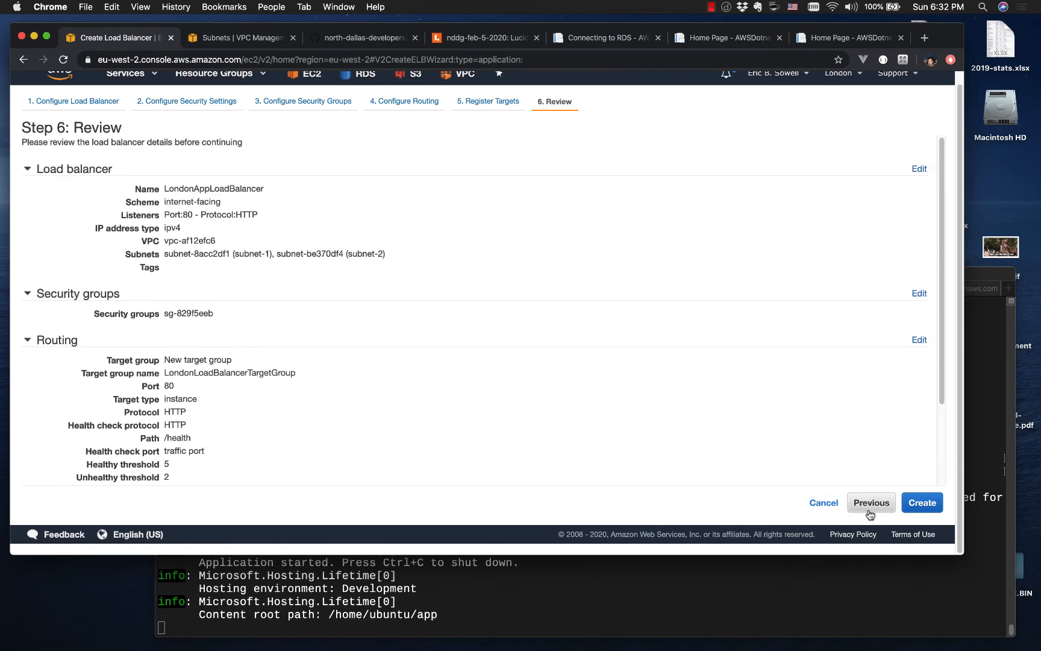
click(922, 502)
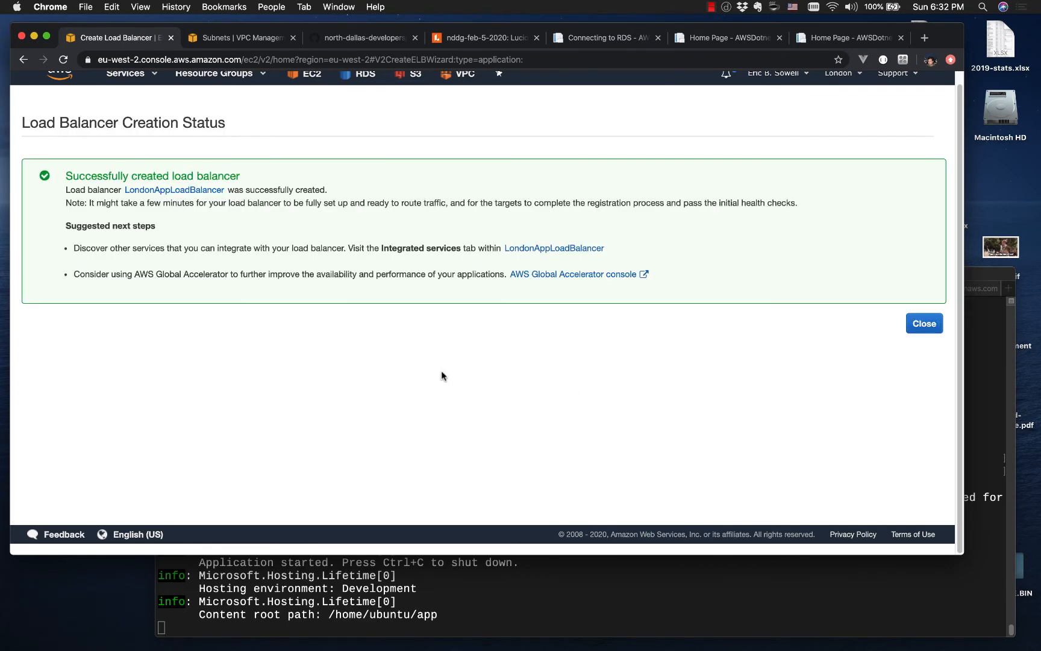
click(926, 326)
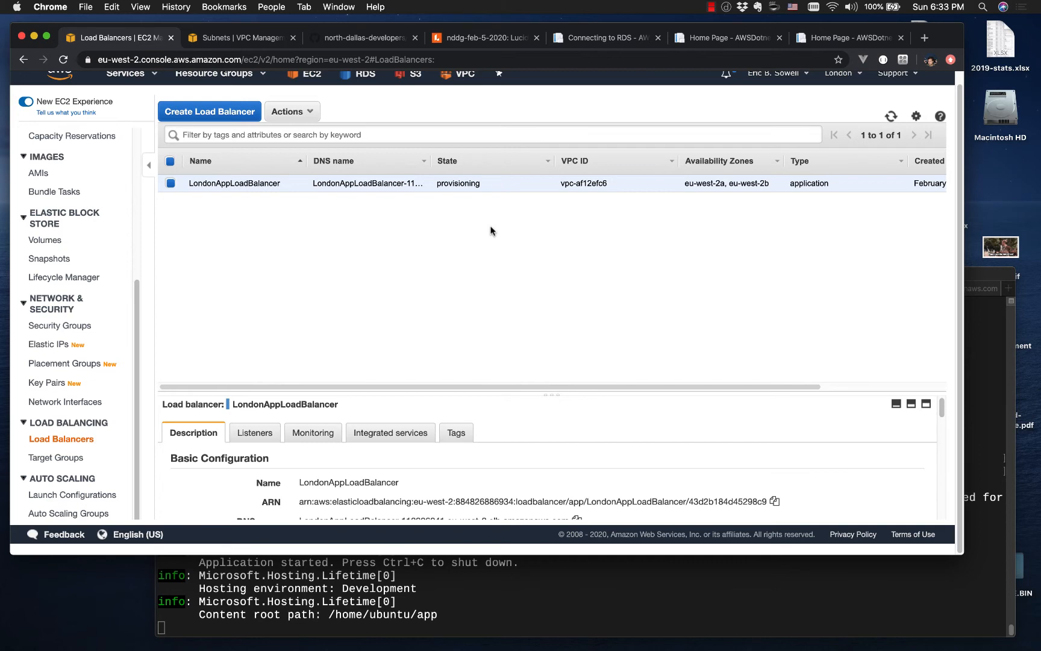
Step: View the EC2 instances list and return to the load balancers list
scroll(63, 164, up, 5)
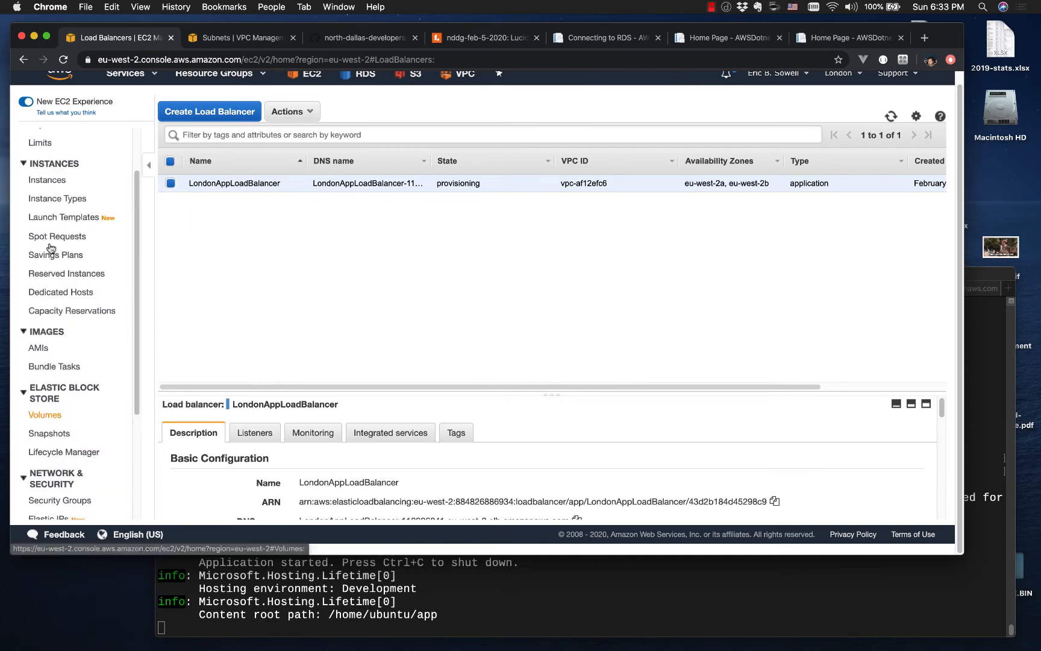
click(60, 134)
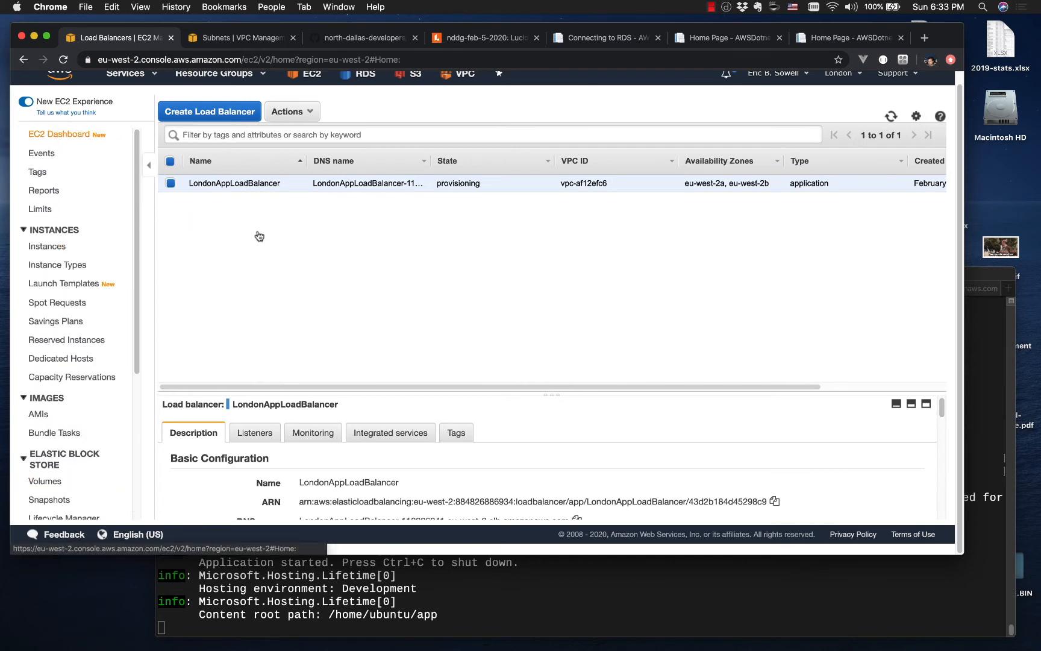
click(255, 211)
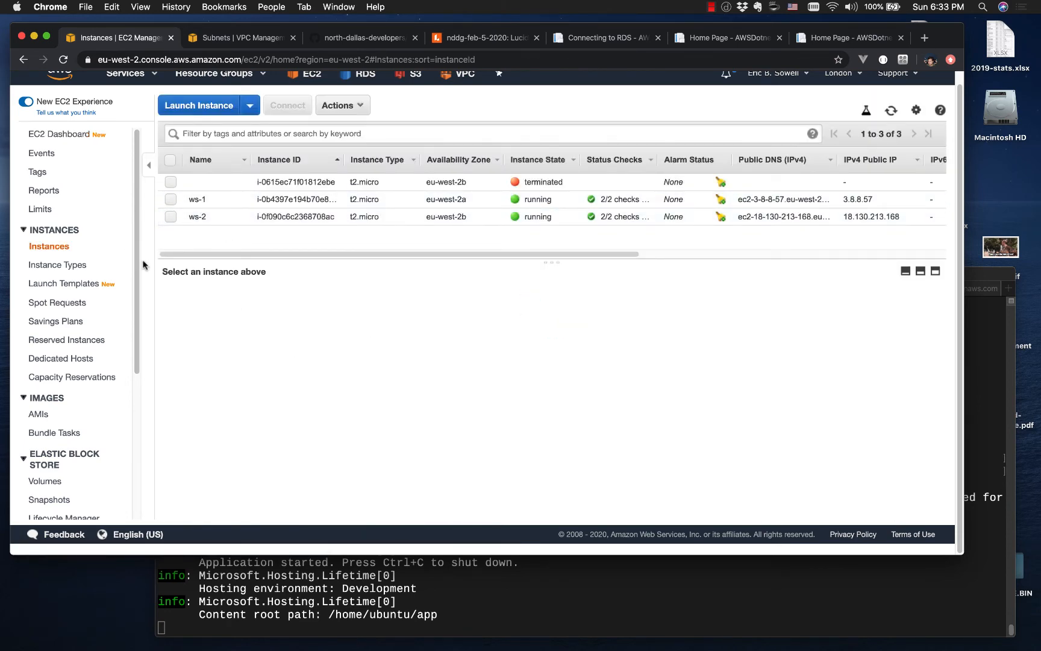
scroll(79, 265, down, 5)
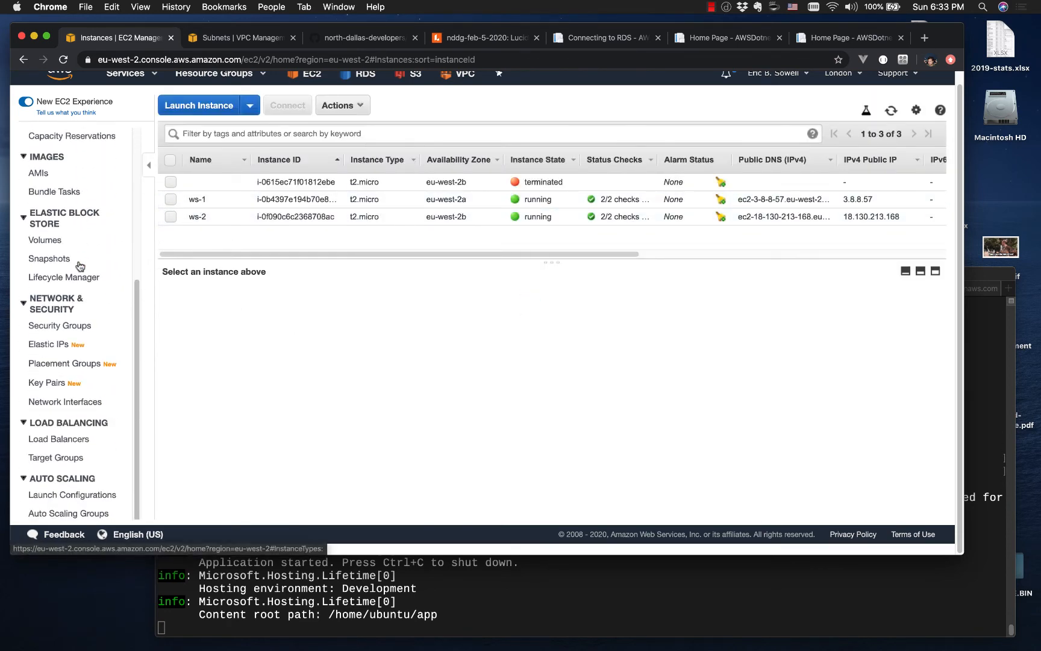
click(62, 440)
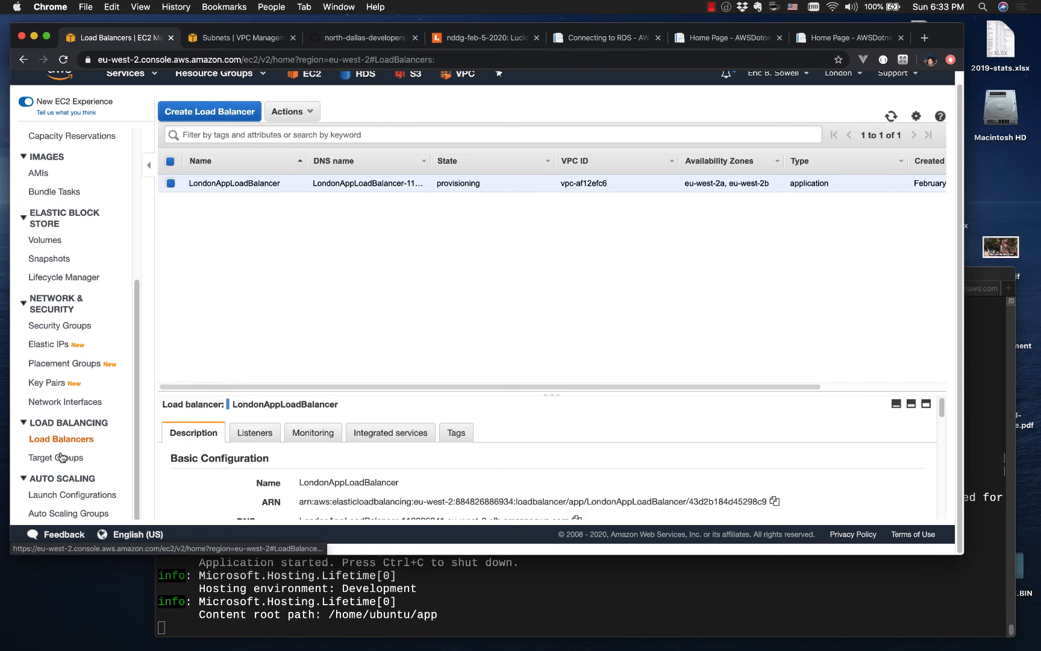
Step: Open the target groups, enlarge the details of LondonLoadBalancerTargetGroup and check the status of its registered targets and availability zones
click(61, 459)
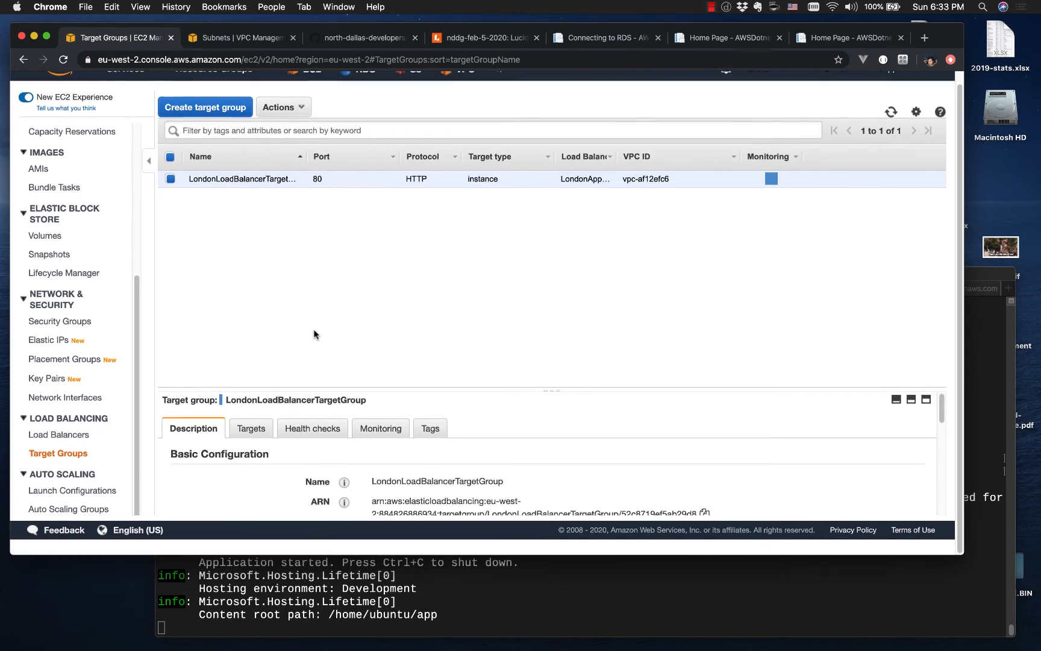
scroll(526, 438, down, 2)
scroll(526, 438, up, 2)
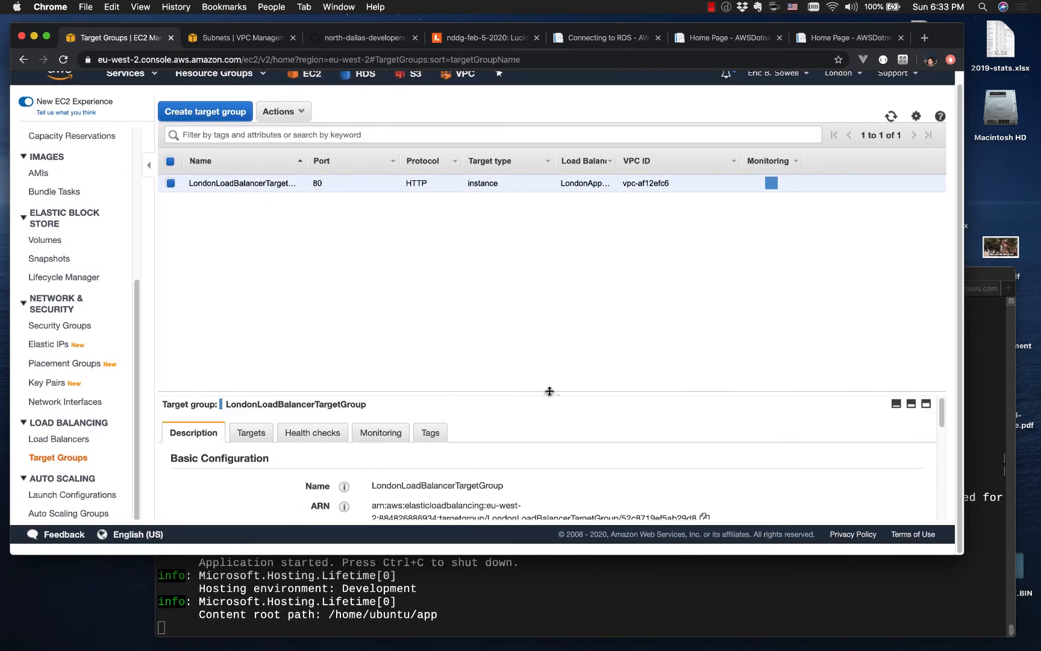
drag(549, 391, 548, 244)
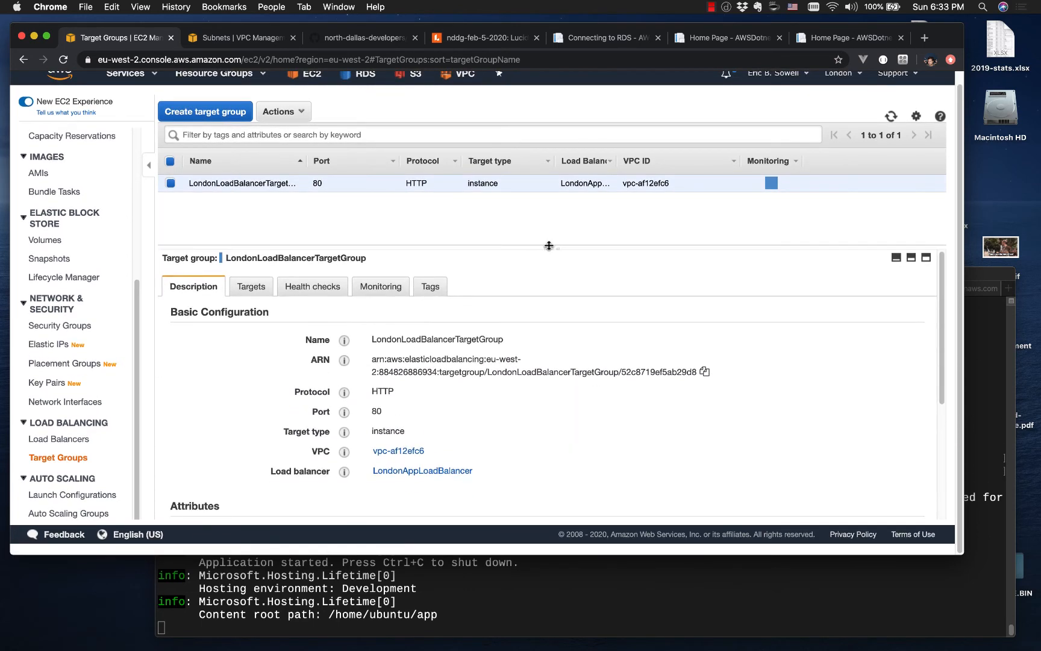
click(267, 290)
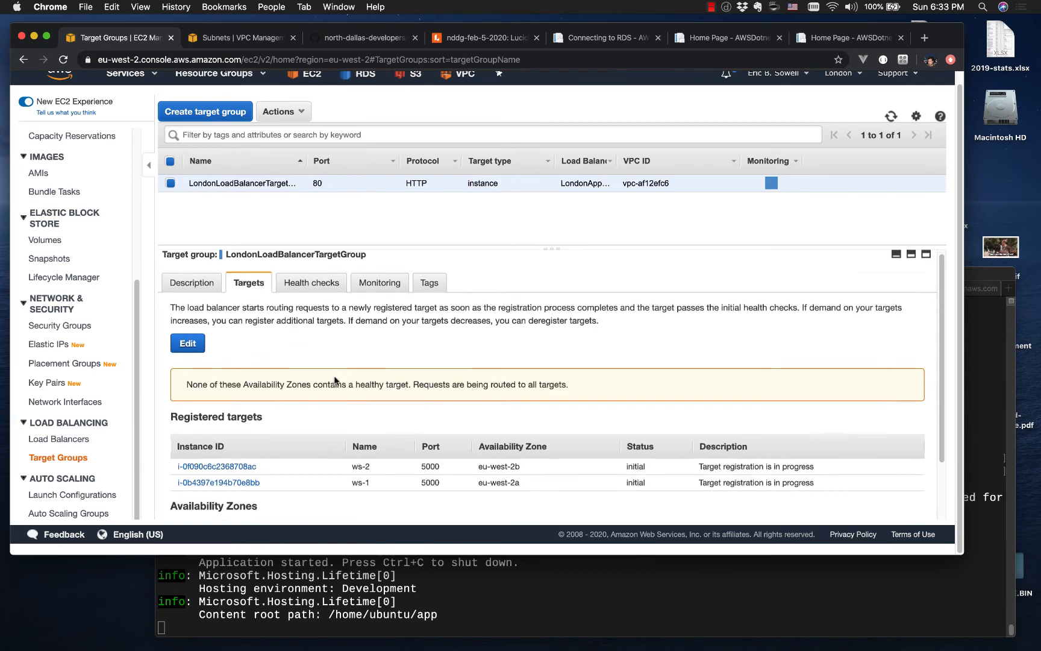
scroll(302, 410, down, 2)
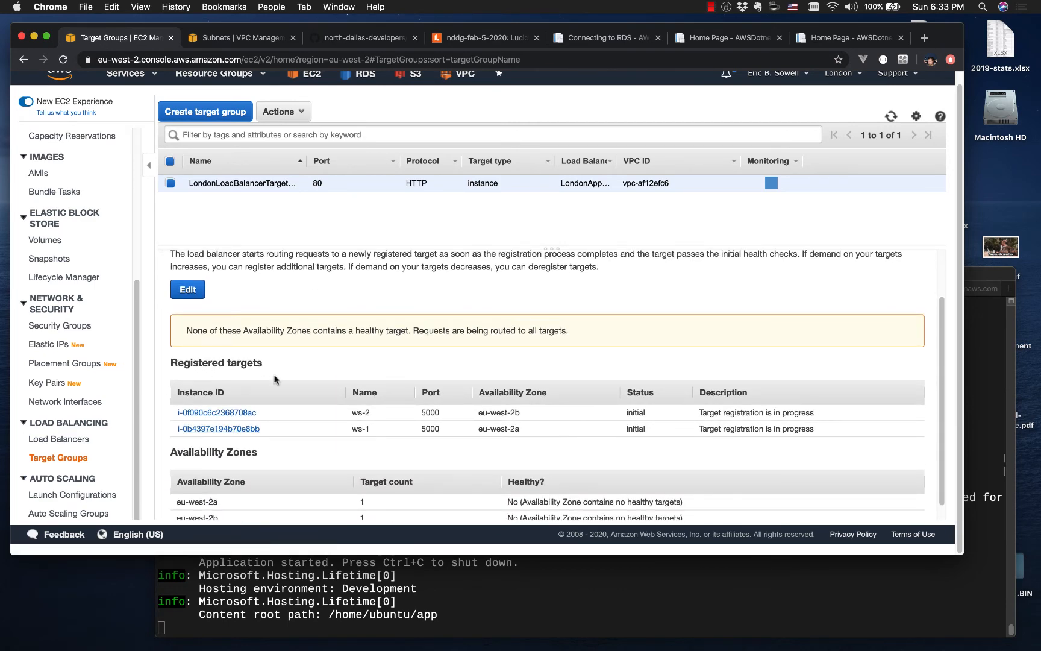
scroll(276, 397, down, 1)
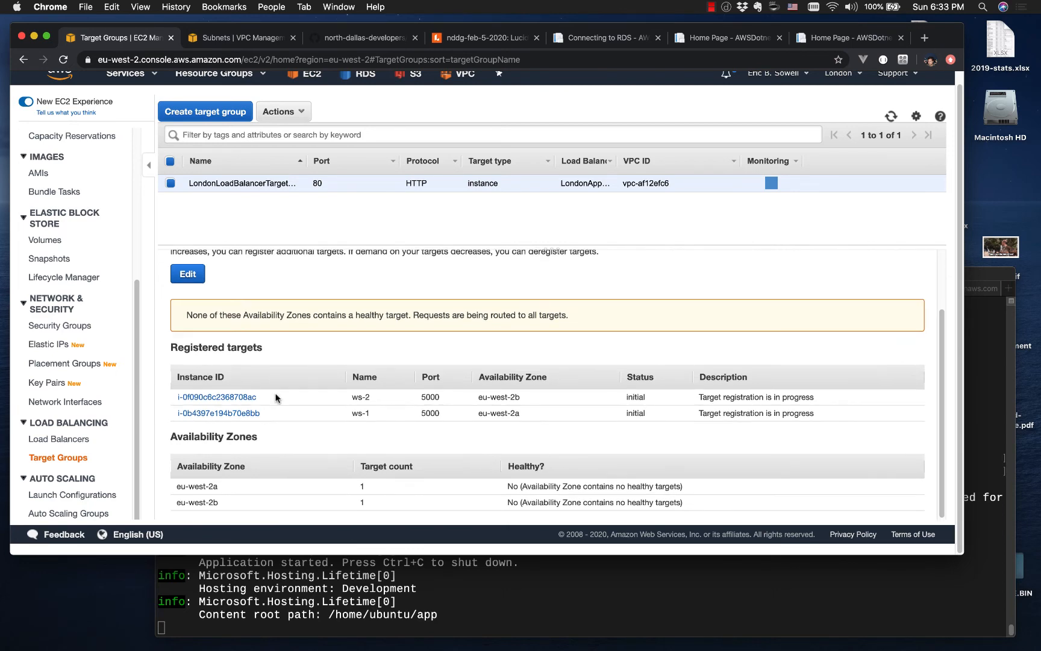
scroll(276, 398, up, 3)
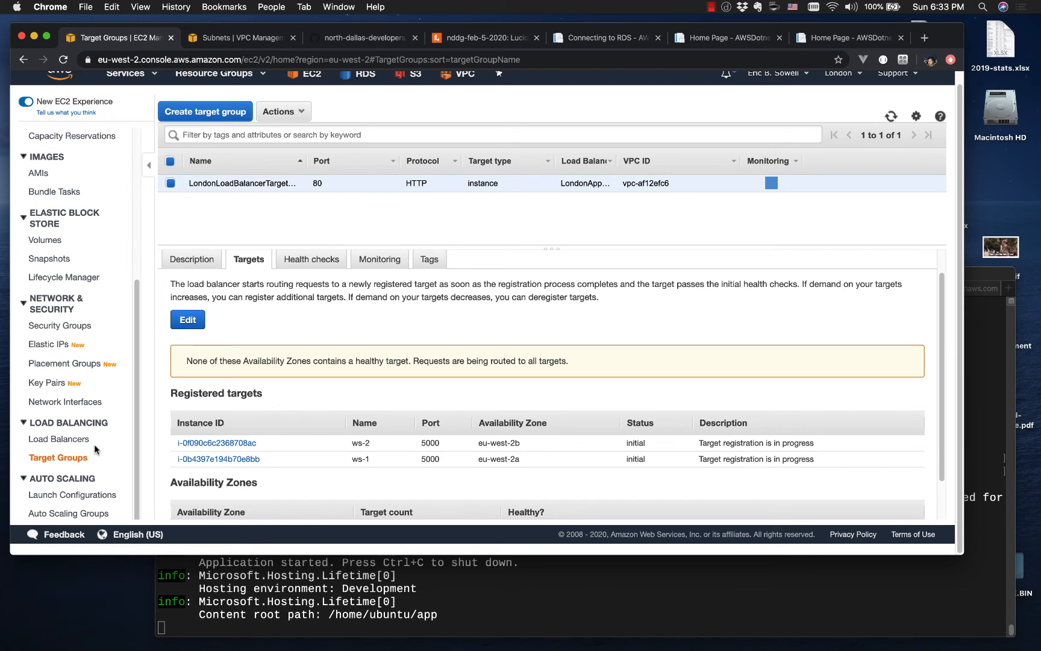
Step: Copy the DNS name of LondonAppLoadBalancer from its description and open that address in a new browser tab
click(60, 439)
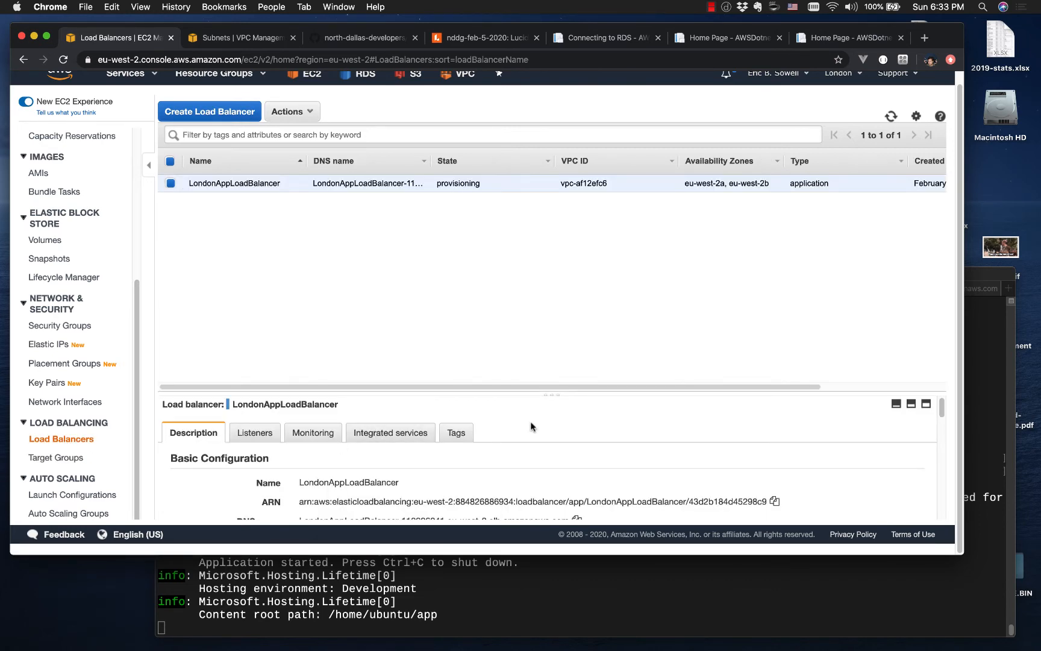
drag(536, 397, 539, 241)
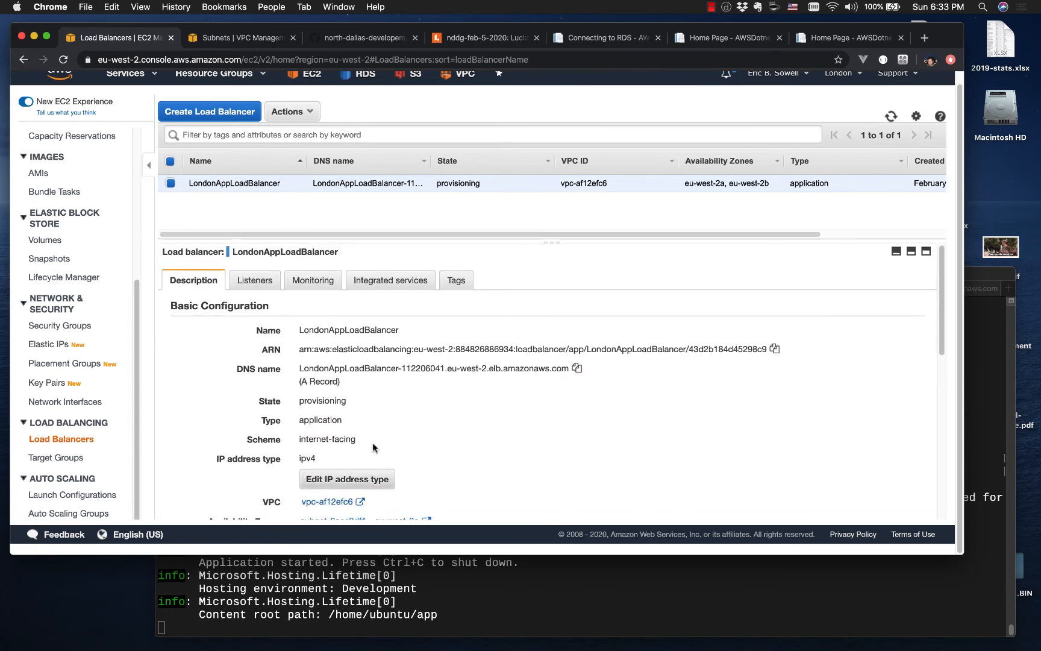
drag(311, 372, 559, 366)
key(super+c)
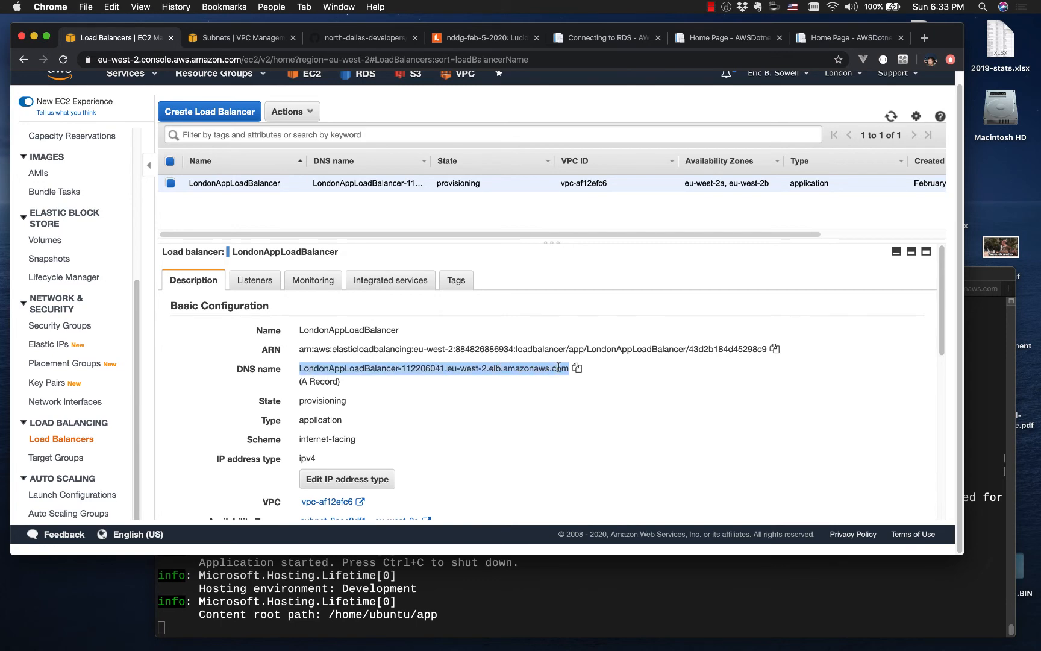
click(924, 37)
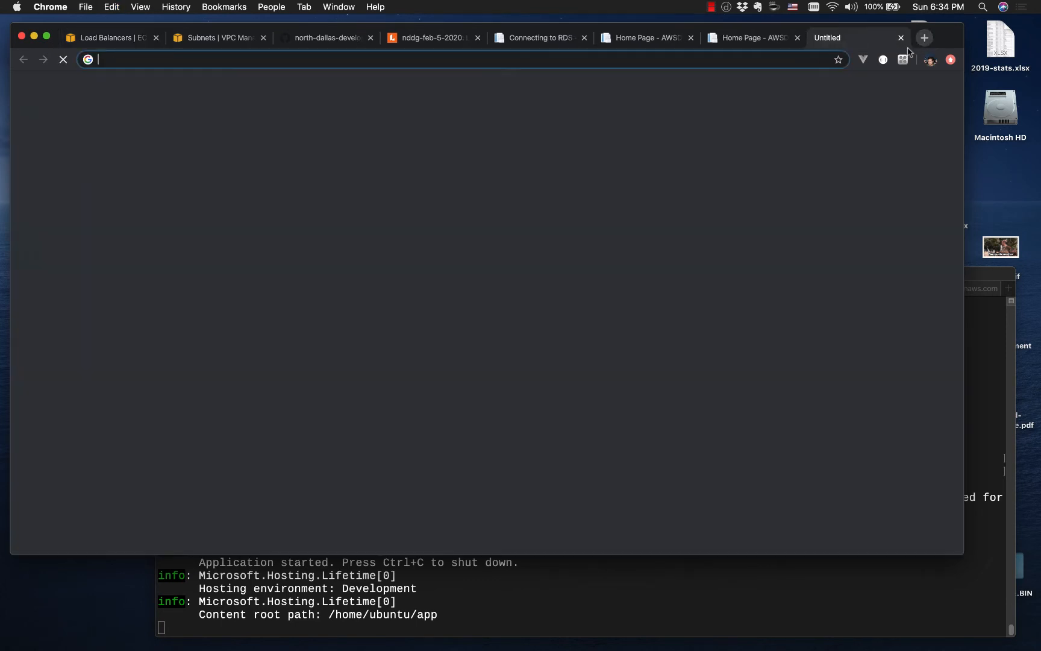
key(super+v)
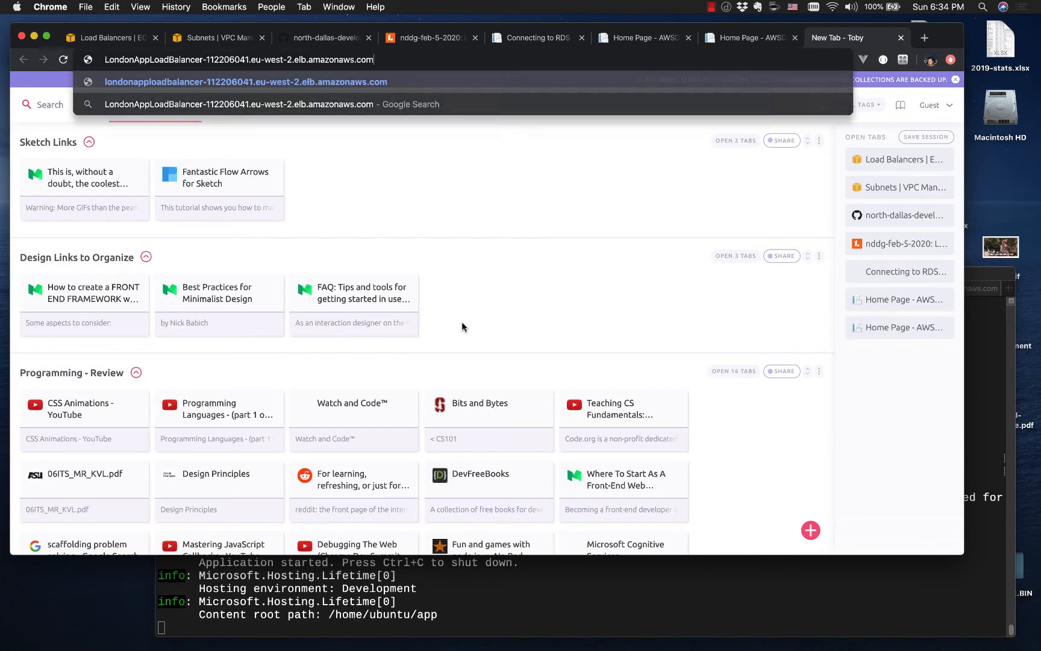
key(Return)
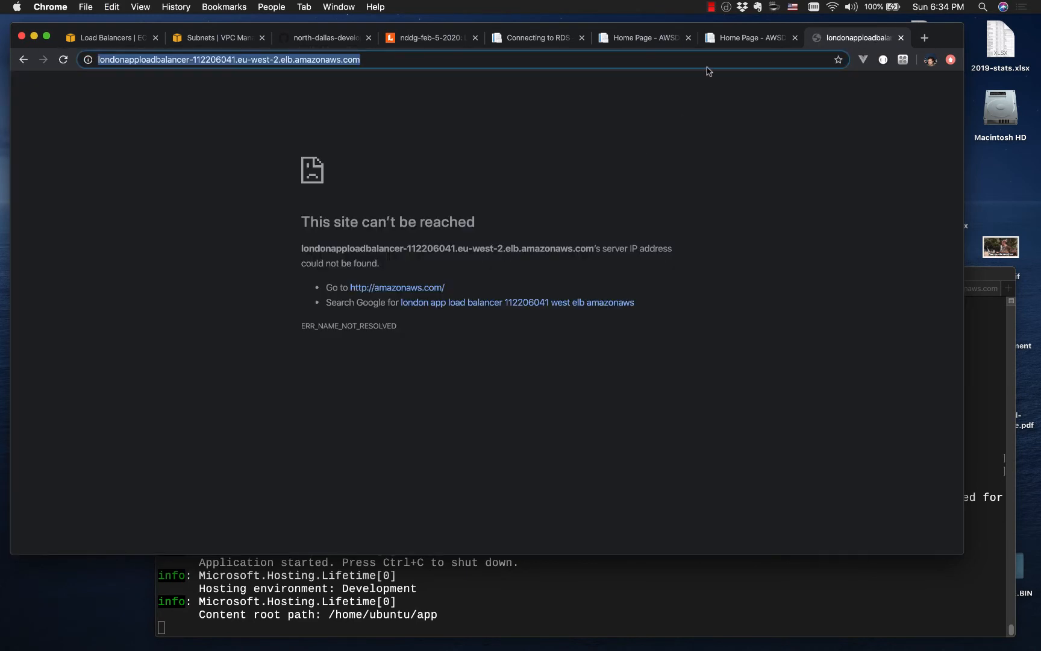
Step: Return to the load balancer's details and review its basic configuration, availability zones and listeners
click(122, 38)
scroll(424, 455, down, 1)
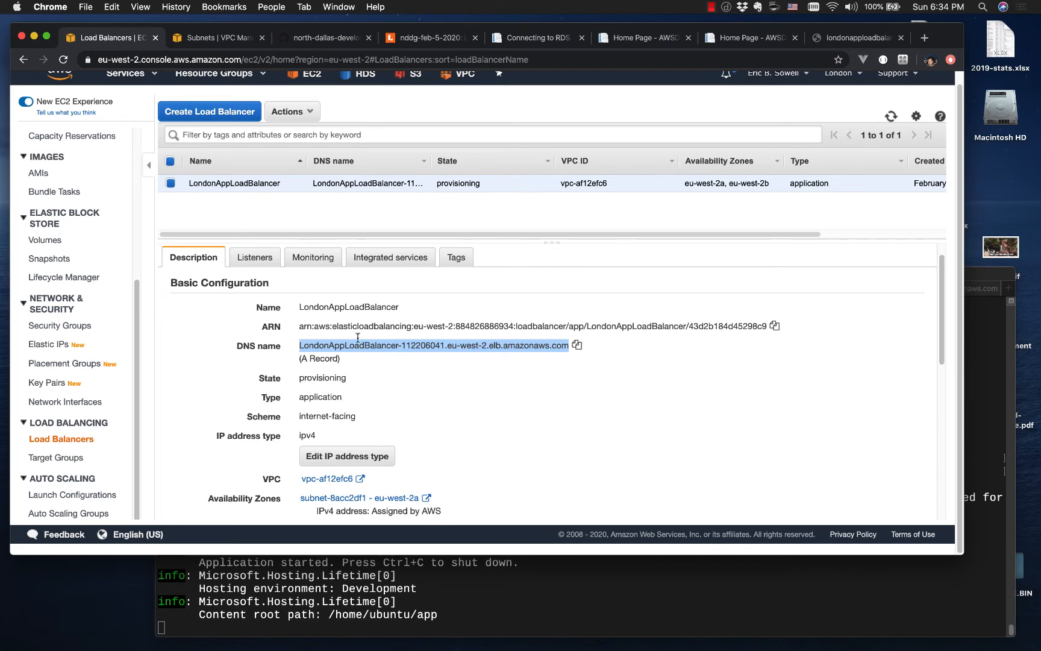
scroll(386, 374, down, 3)
scroll(386, 375, down, 2)
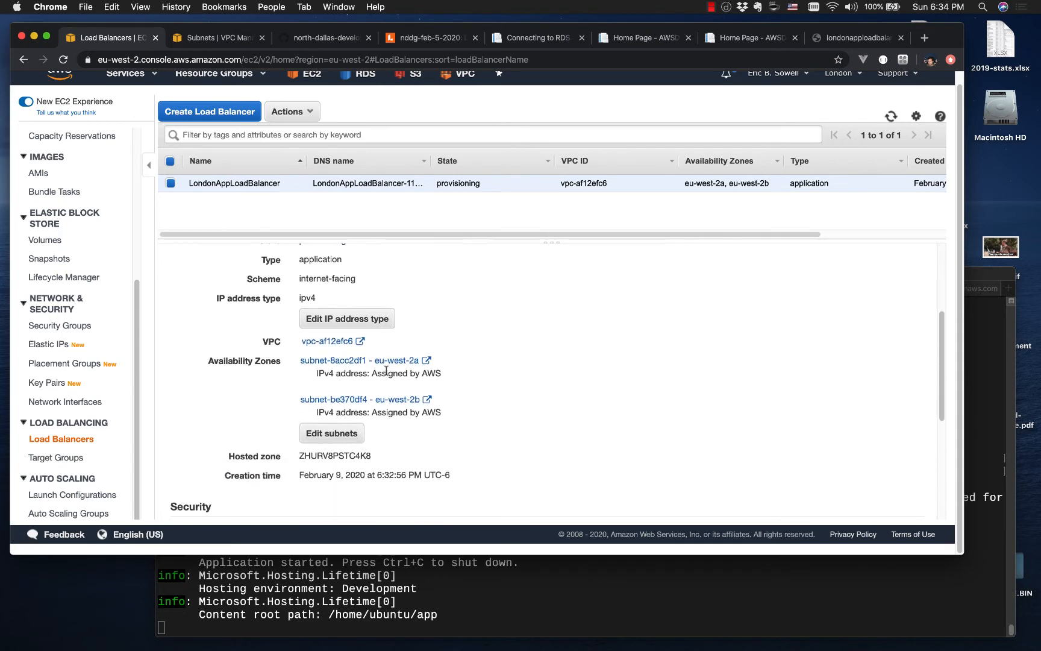
scroll(478, 356, up, 6)
triple_click(478, 364)
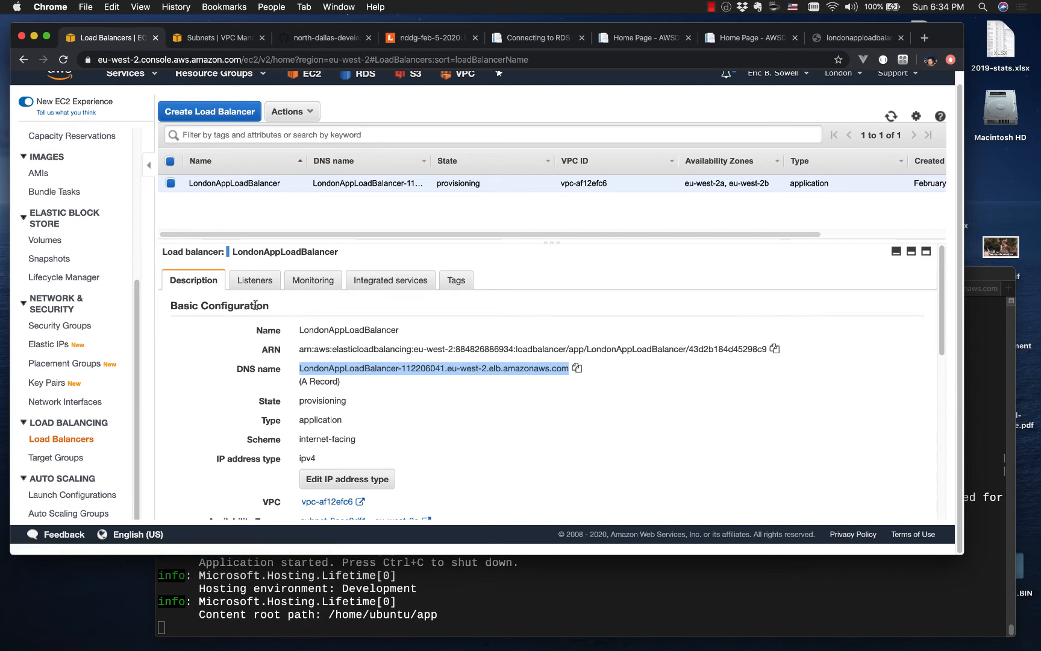
click(255, 280)
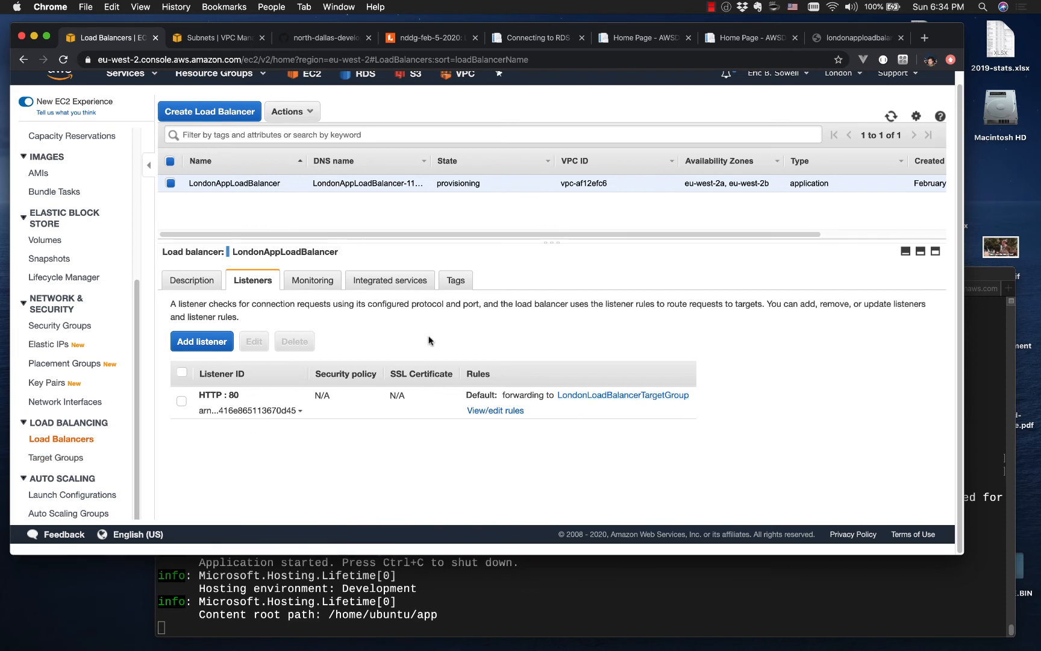
click(201, 282)
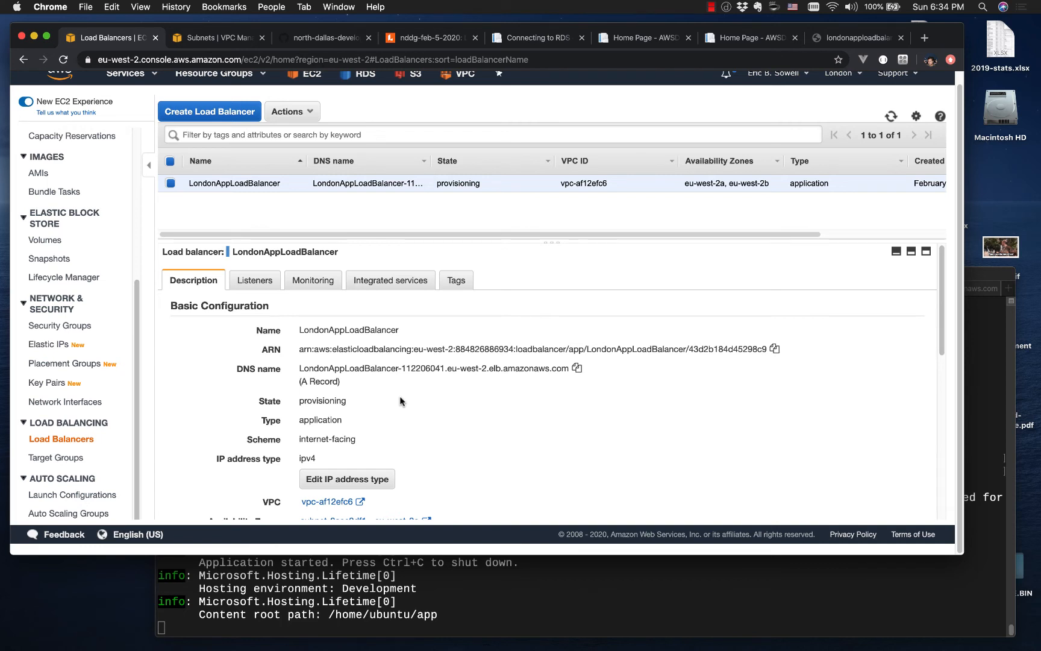
Step: Refresh the load balancer list to check its state and reload the load balancer's DNS address in the browser
click(892, 117)
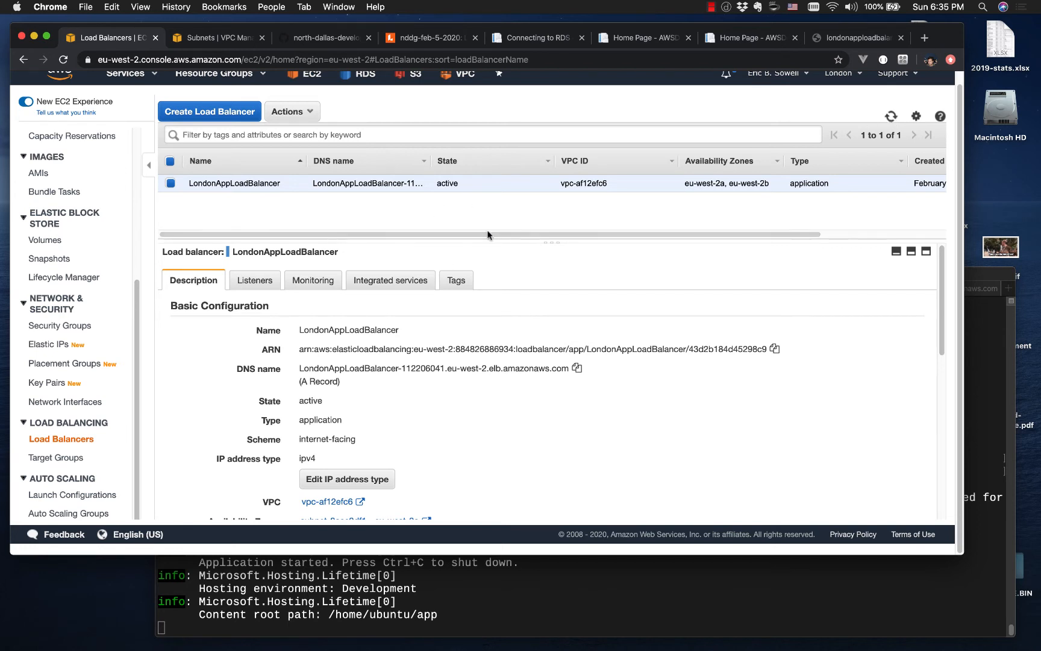
click(838, 42)
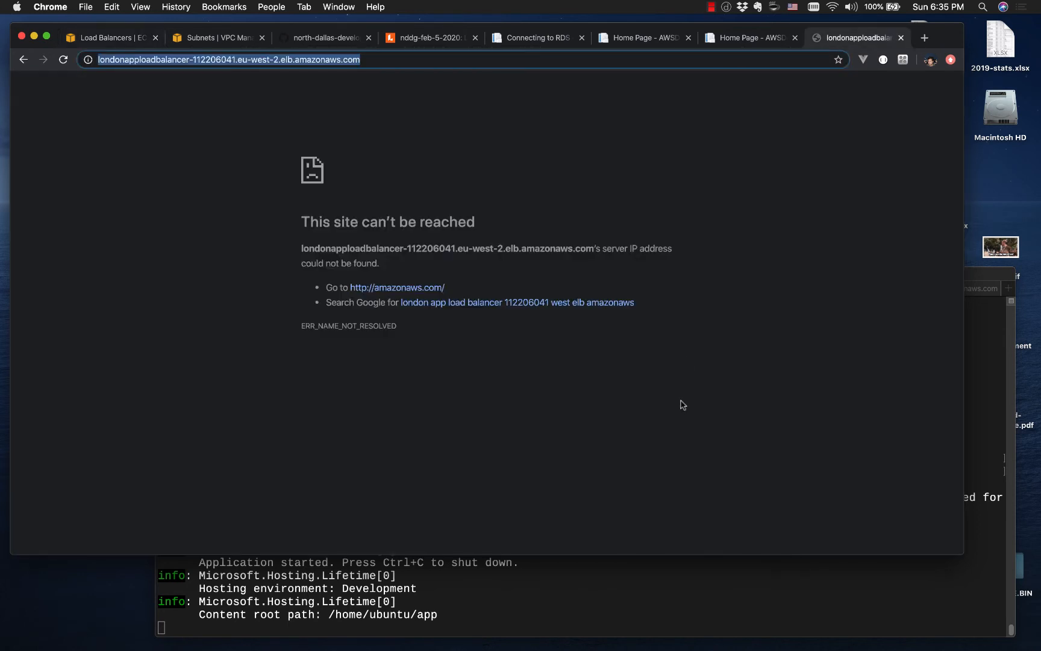
key(Return)
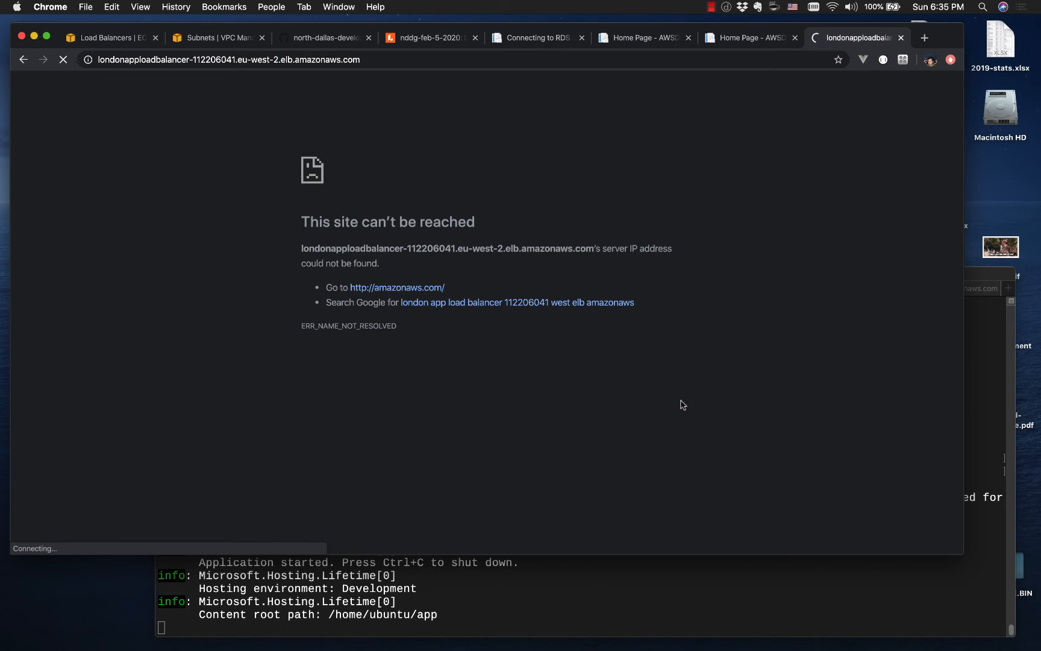
Step: Reload server B's page, view server A's page to check direct access on port 5000, and return to the load balancer's page
click(731, 42)
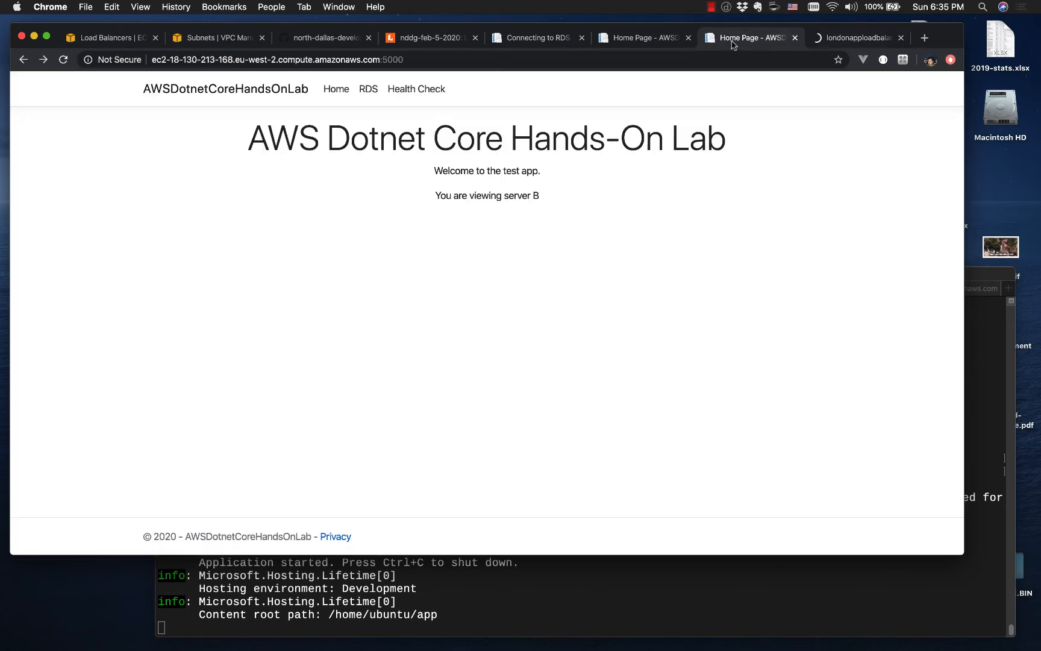
key(super+r)
click(631, 41)
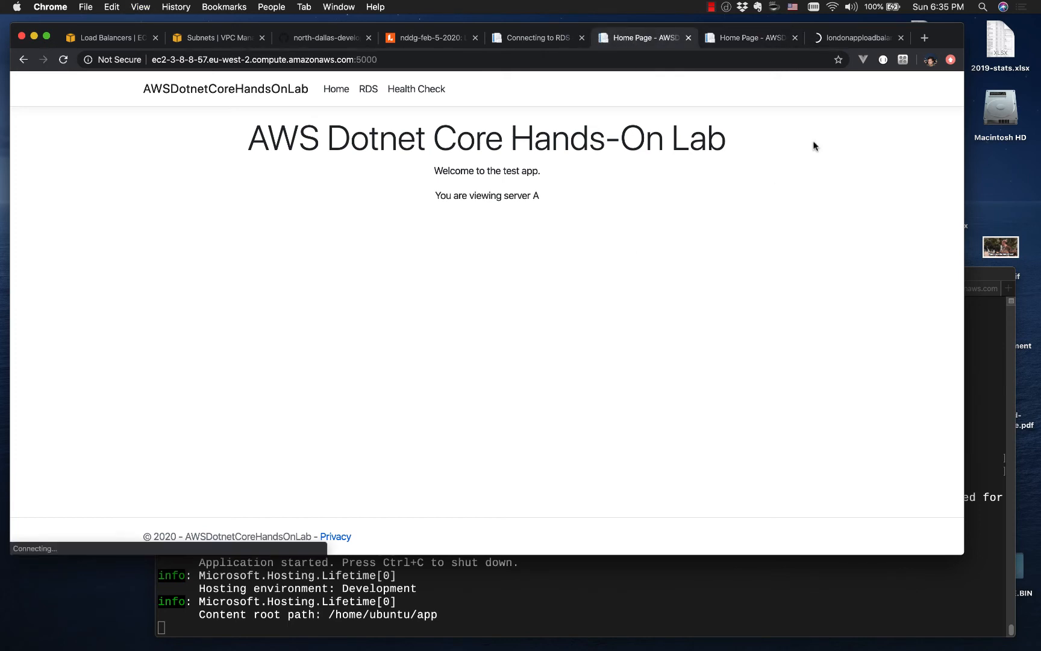
click(839, 39)
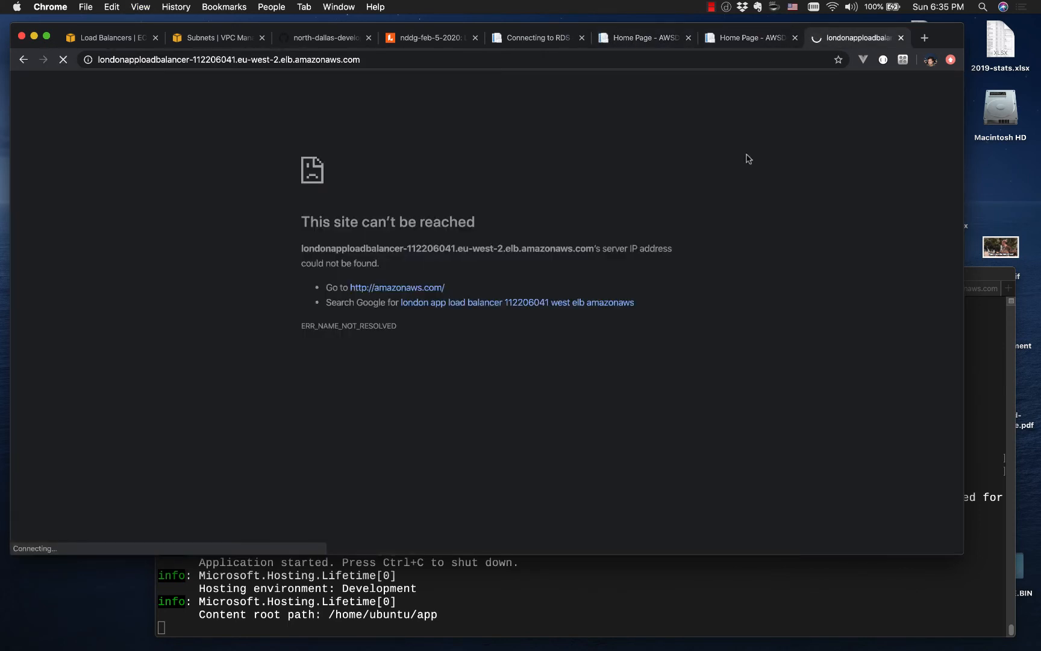
Step: Check the registered targets' health in the EC2 console and request the load balancer's DNS address again in the browser
click(120, 43)
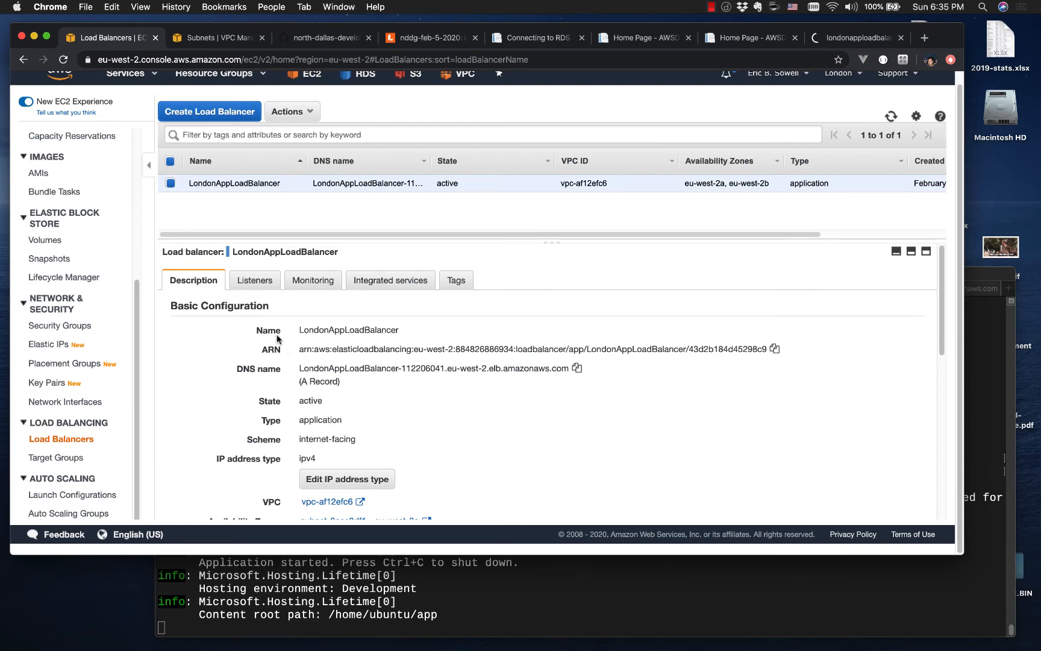
click(69, 458)
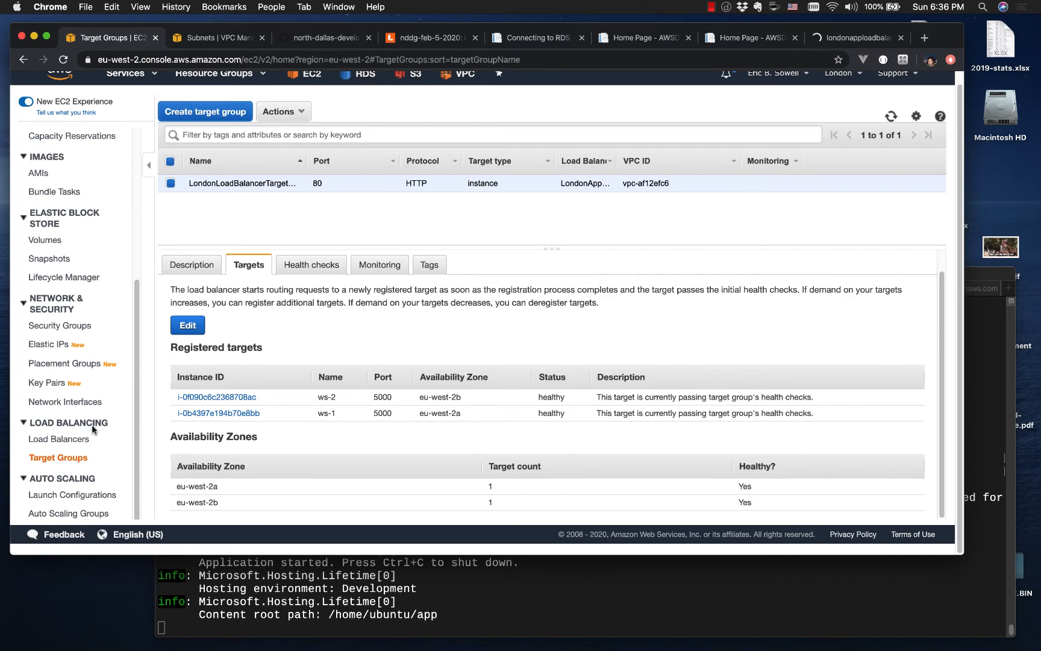
click(60, 438)
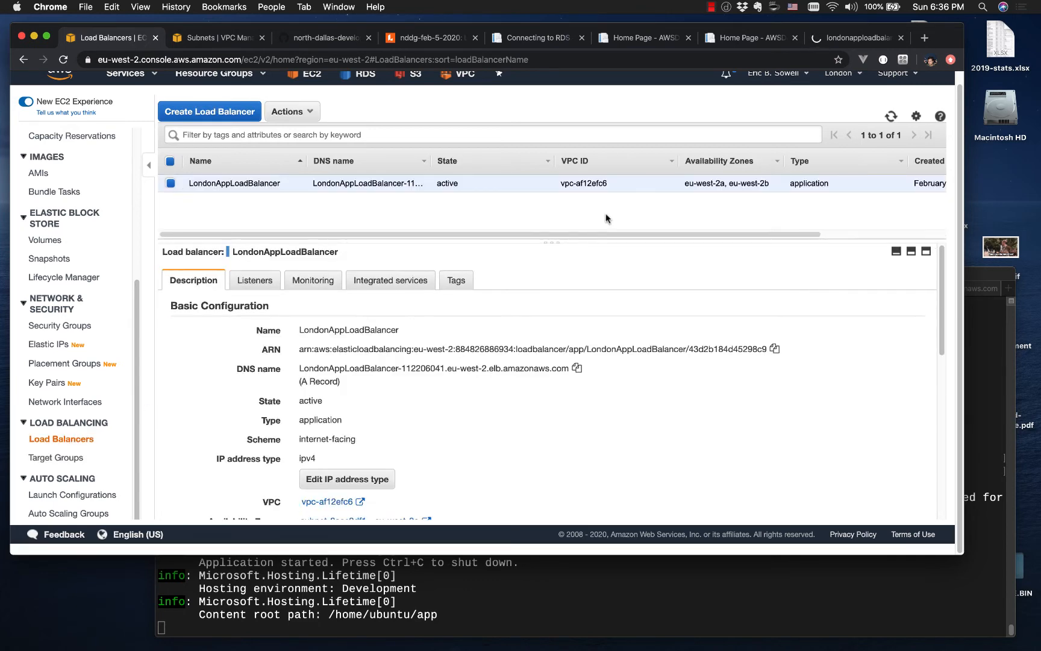
click(857, 38)
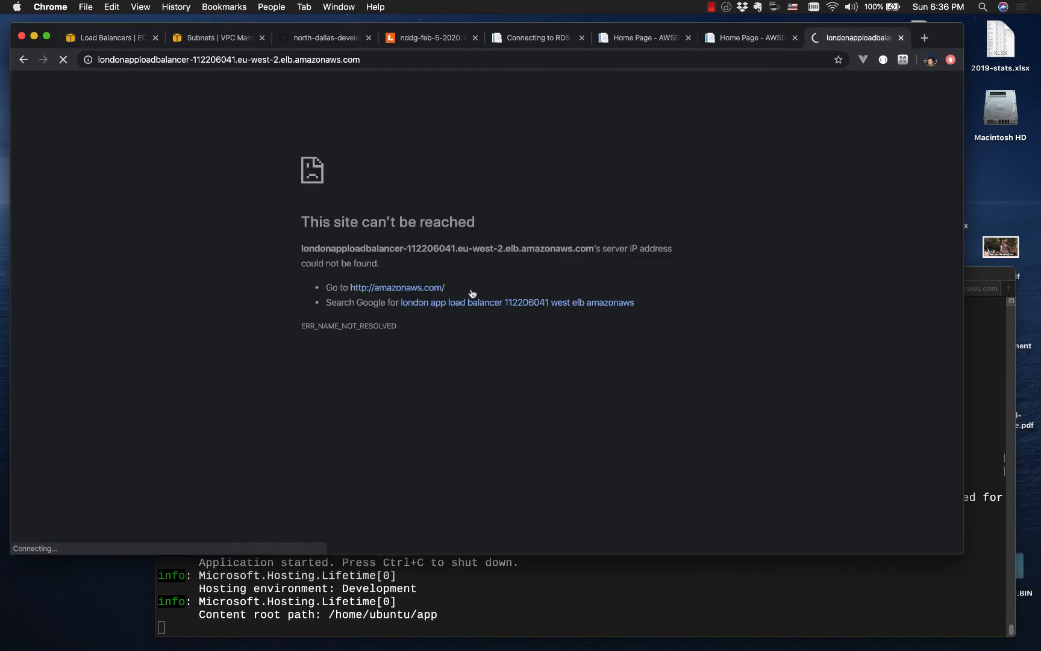
click(475, 63)
key(Return)
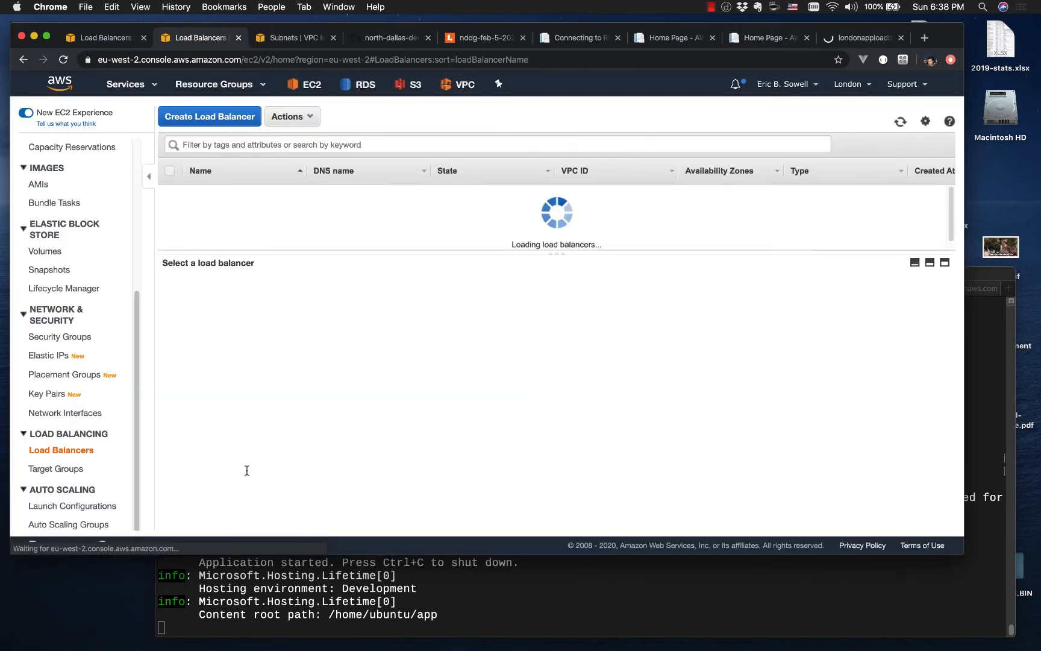
Step: Inspect the listeners of LondonAppLoadBalancer and the status of the registered targets in LondonLoadBalancerTargetGroup
click(174, 195)
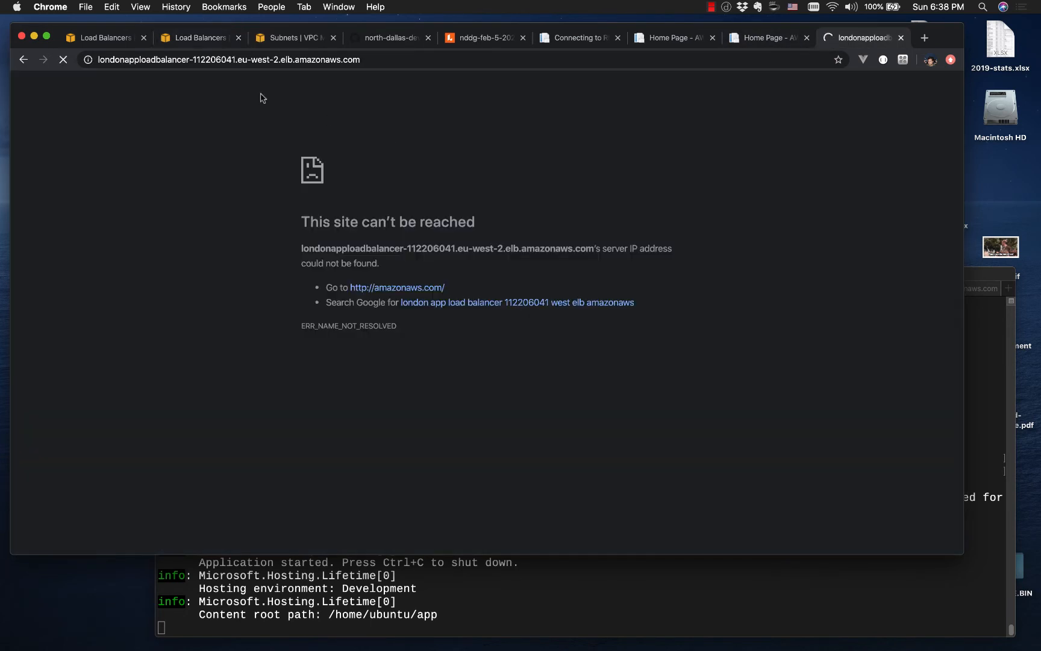
click(96, 39)
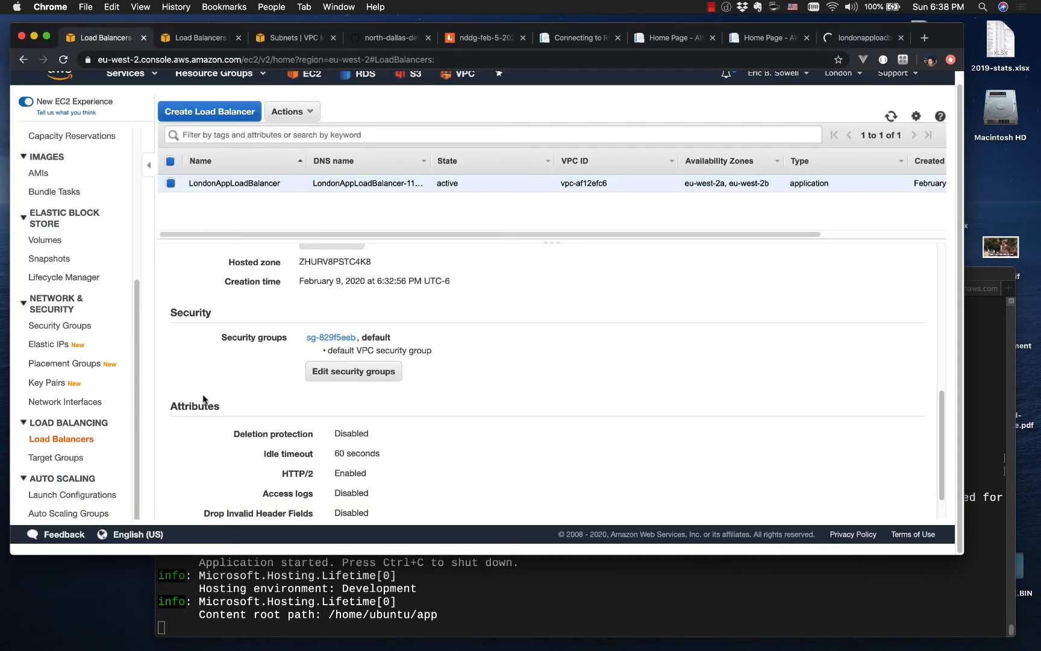
scroll(204, 372, up, 10)
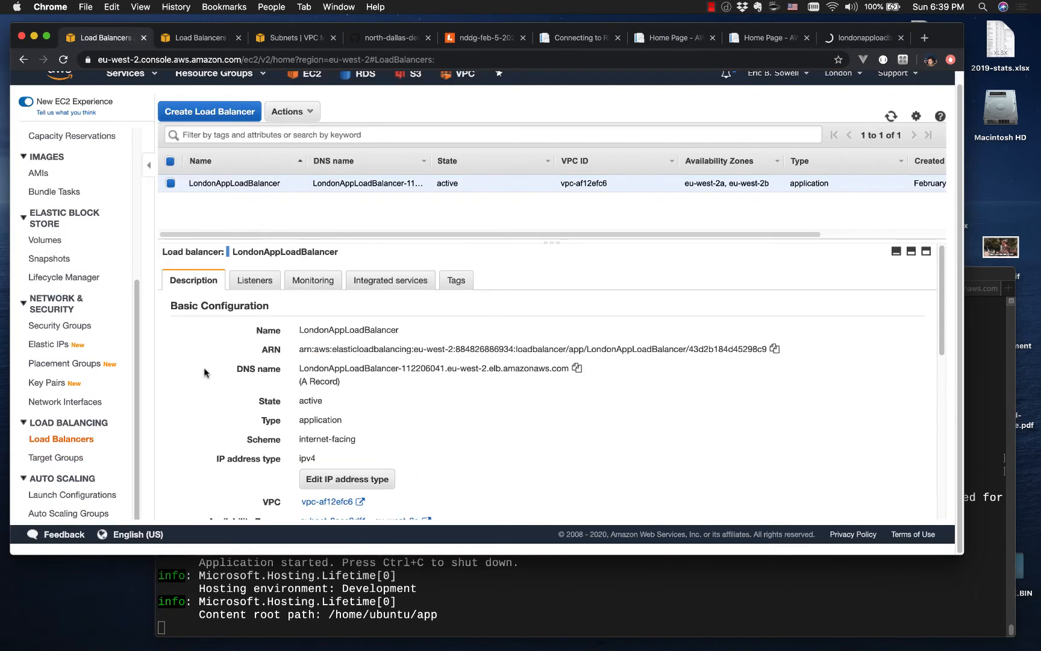
click(254, 281)
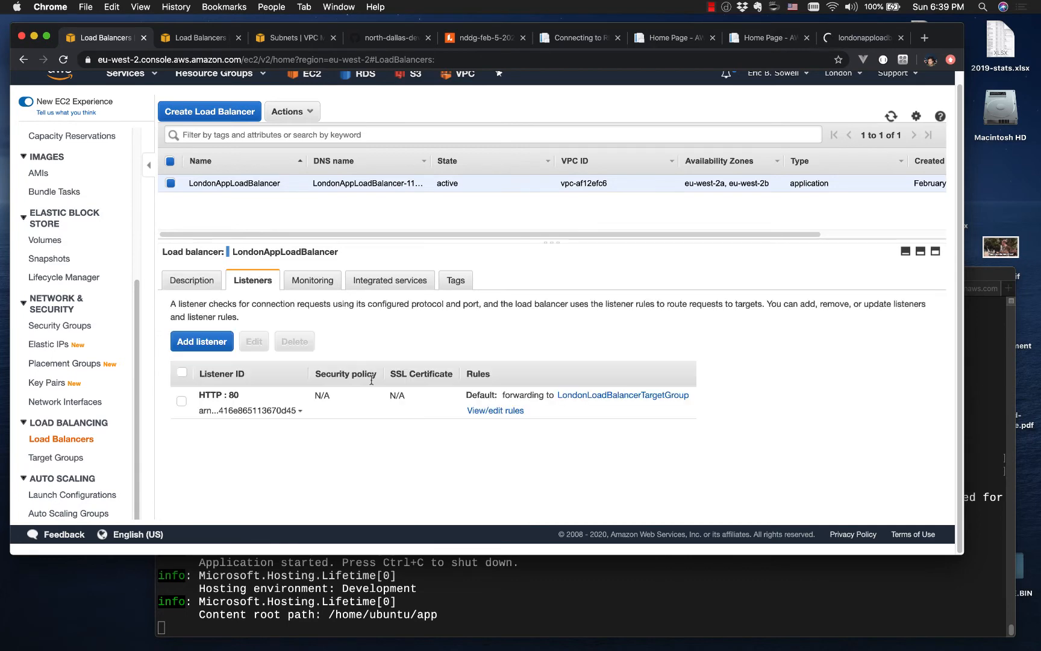
click(55, 459)
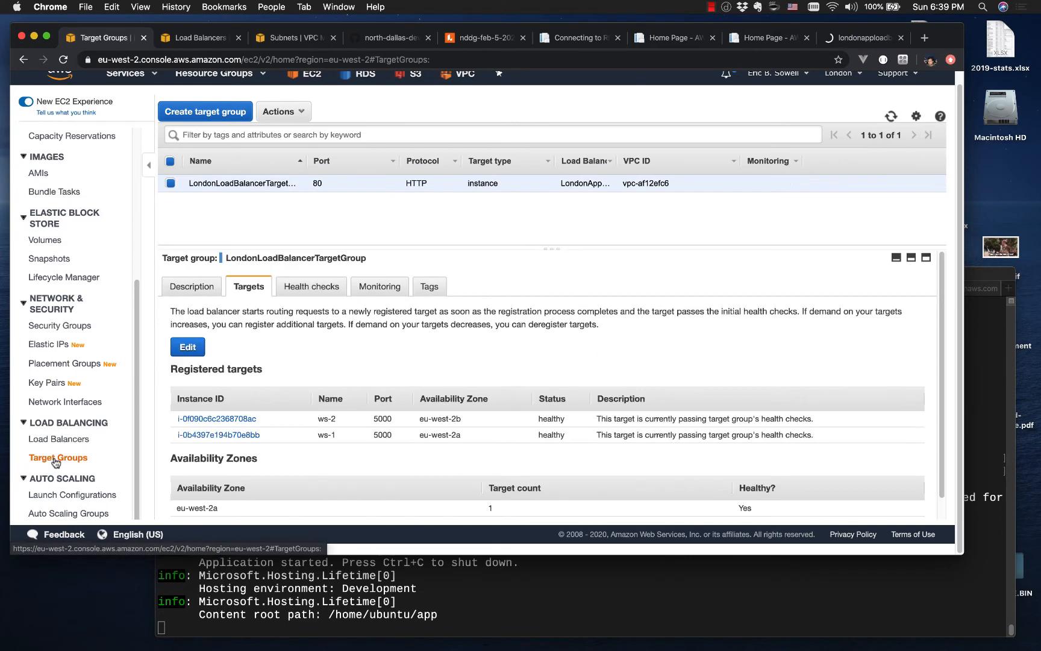
scroll(207, 434, down, 1)
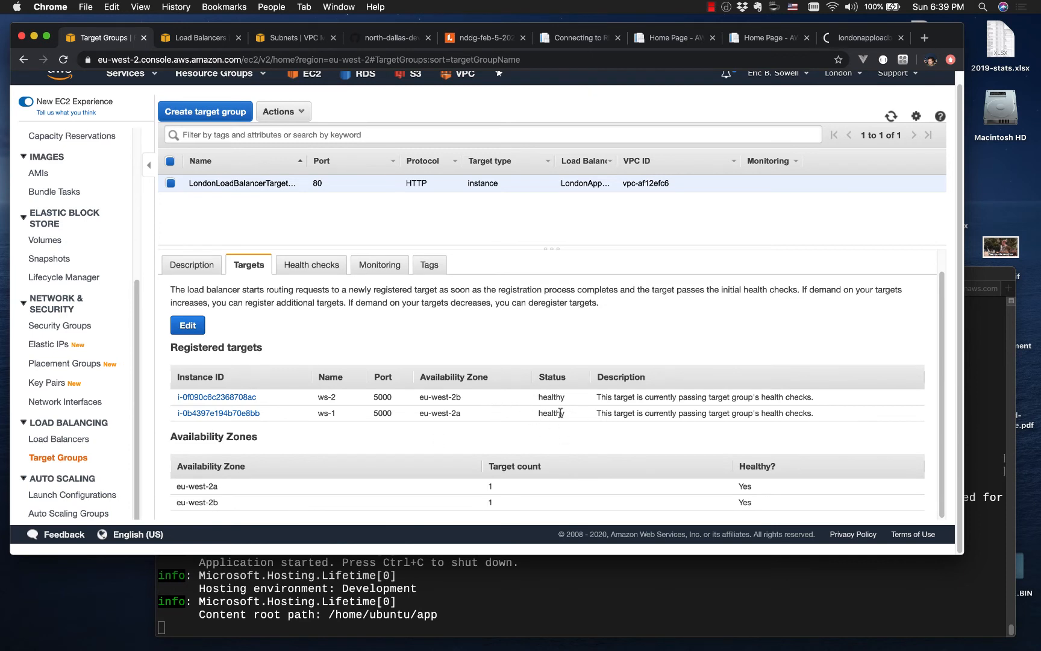
scroll(560, 413, up, 1)
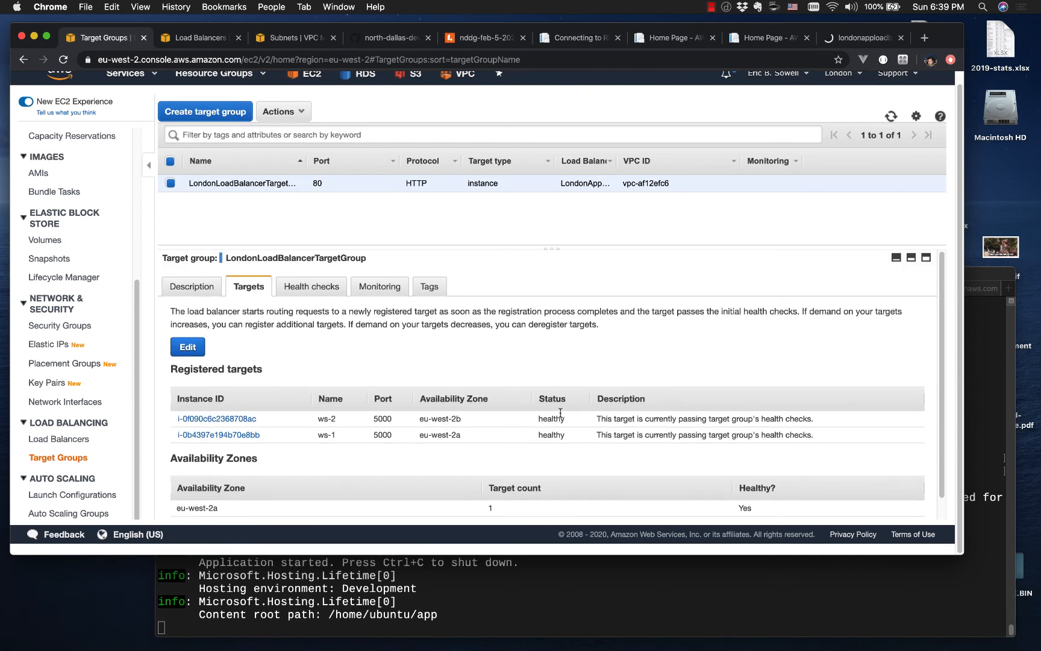
Step: Review the description of LondonAppLoadBalancer, including its basic configuration, availability zones and security group
click(80, 444)
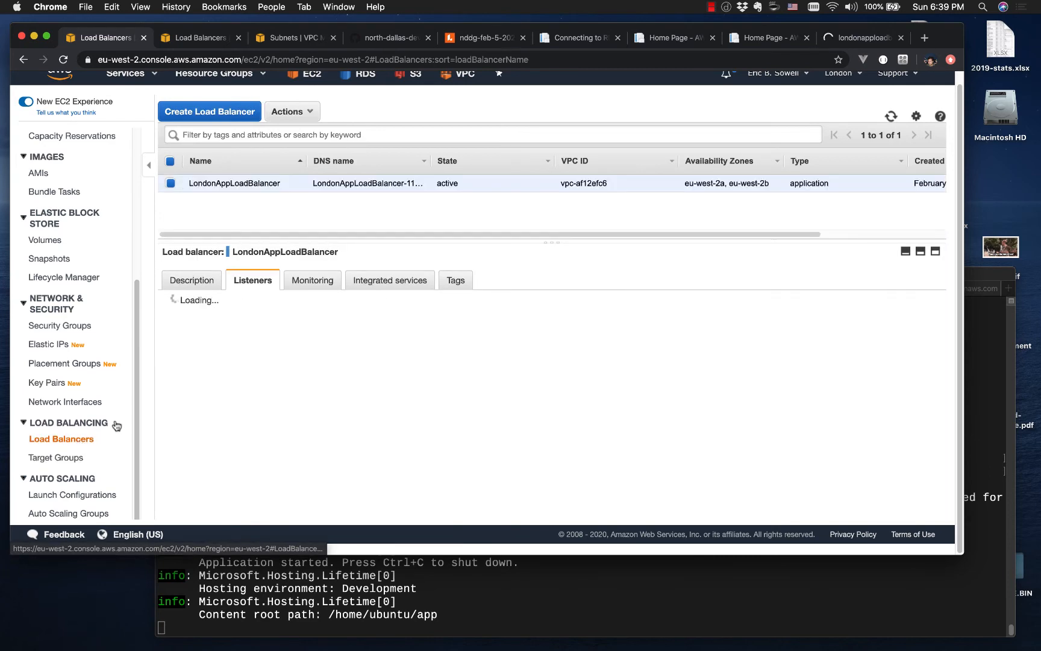
click(192, 279)
scroll(331, 378, down, 5)
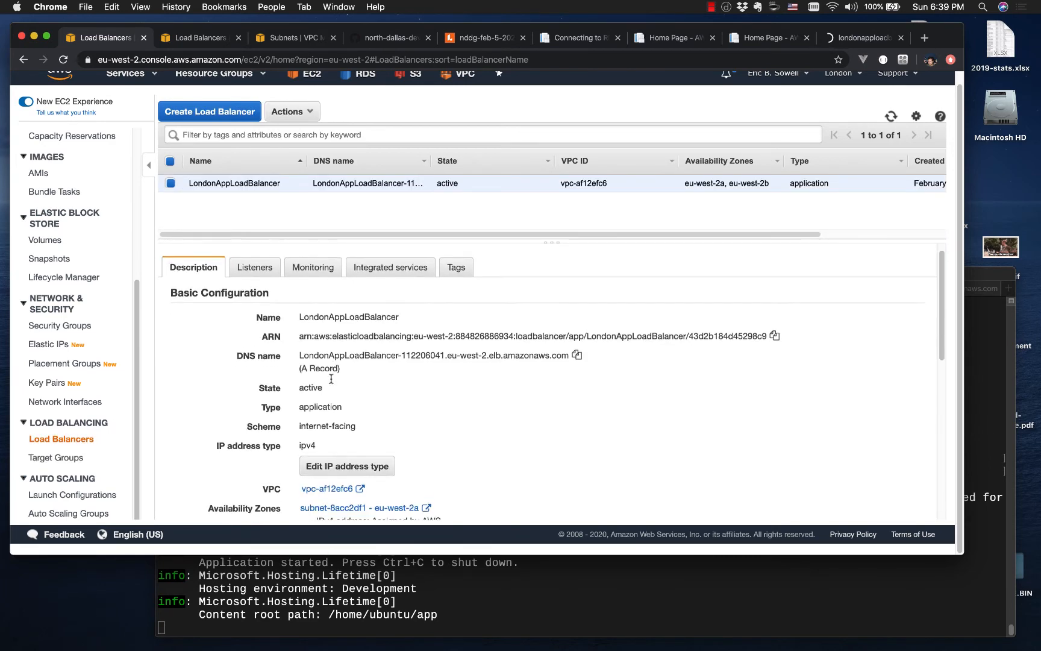
scroll(331, 379, down, 2)
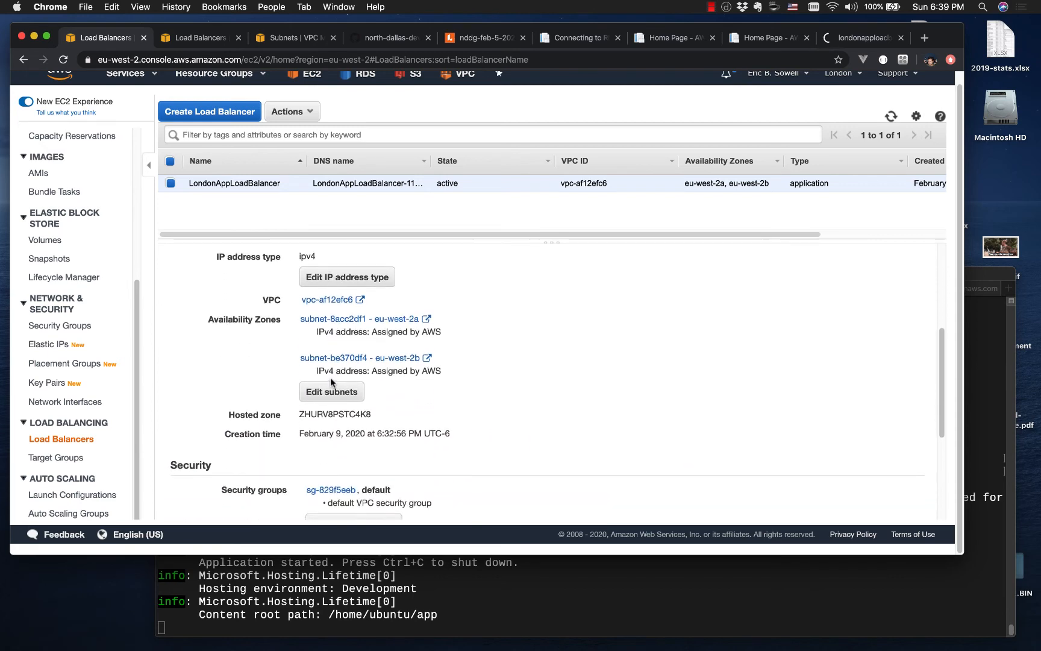
scroll(330, 377, up, 6)
scroll(331, 377, down, 6)
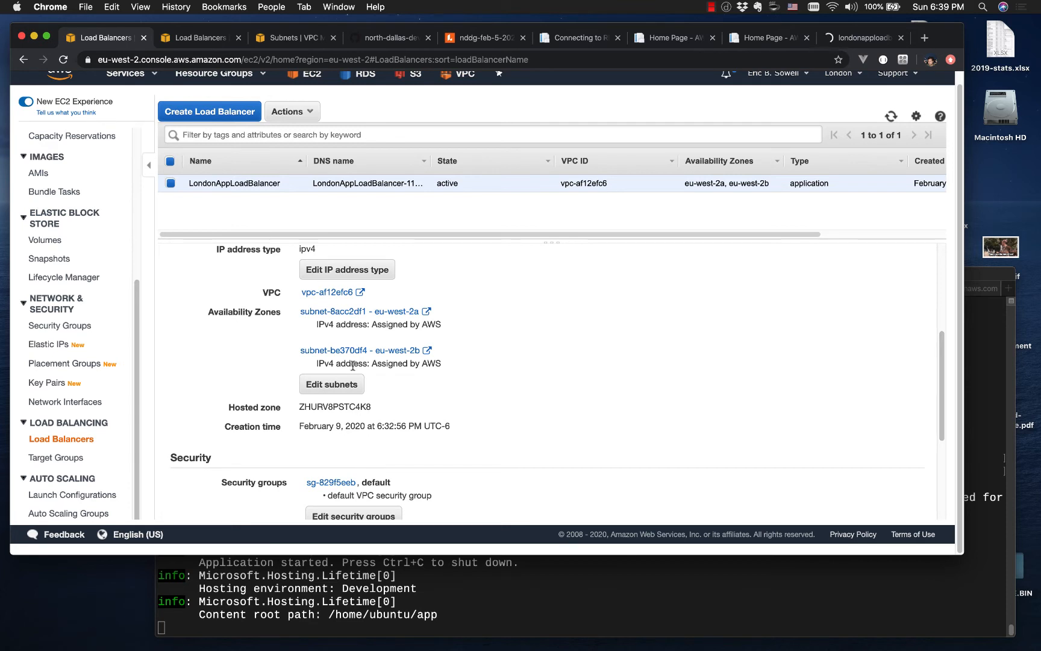
scroll(477, 379, down, 4)
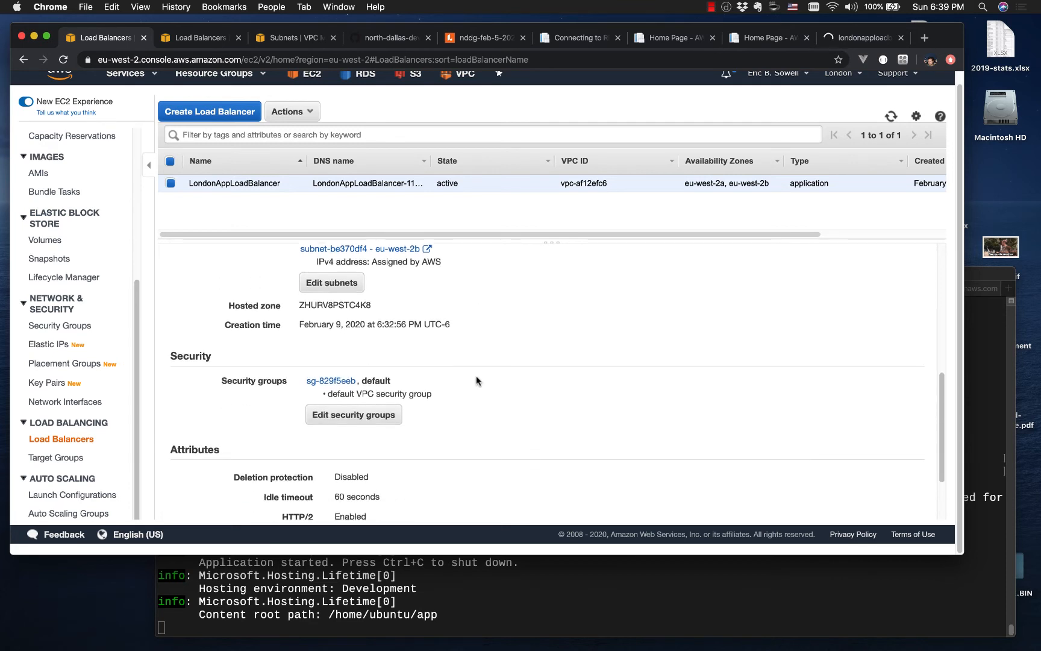
Step: Add an inbound HTTP rule for port 80 from 0.0.0.0/0 and ::/0 to the load balancer's default security group and save it
click(335, 382)
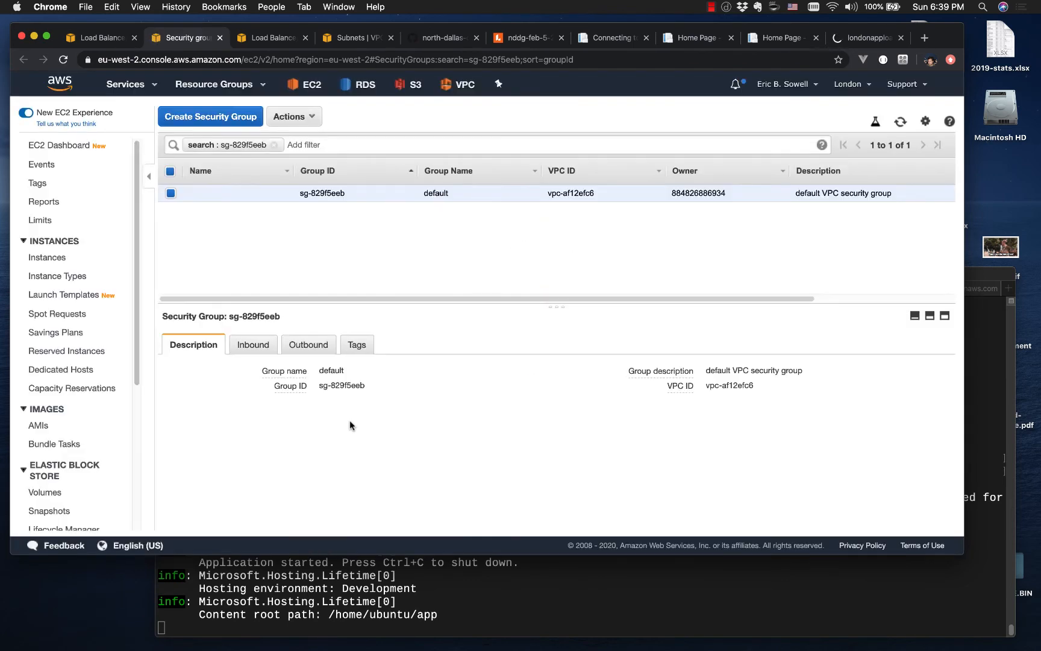
click(251, 348)
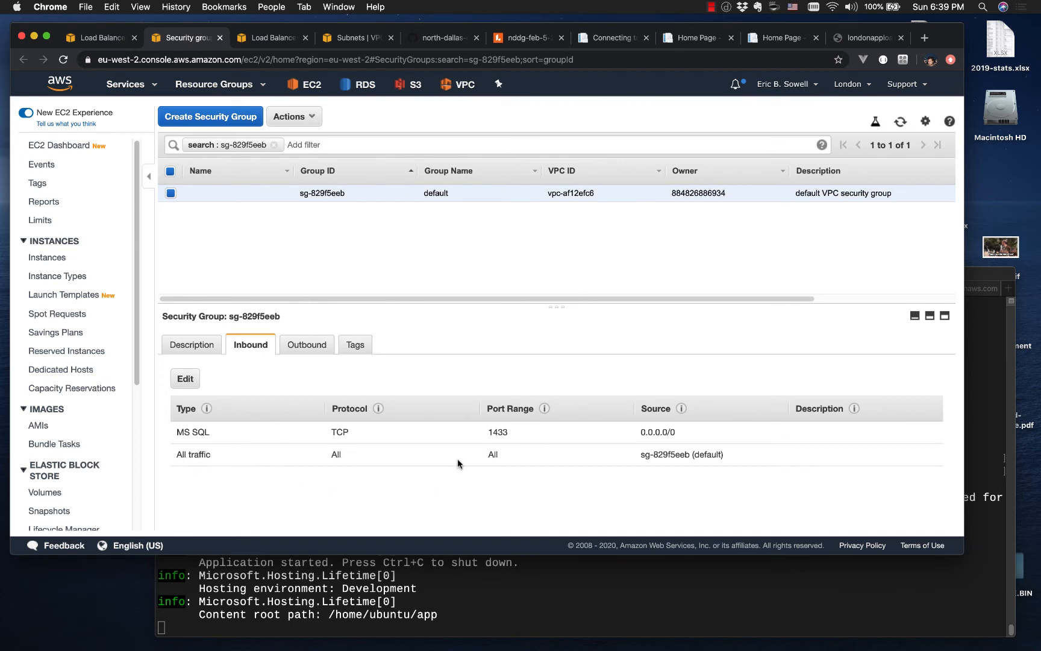
click(186, 381)
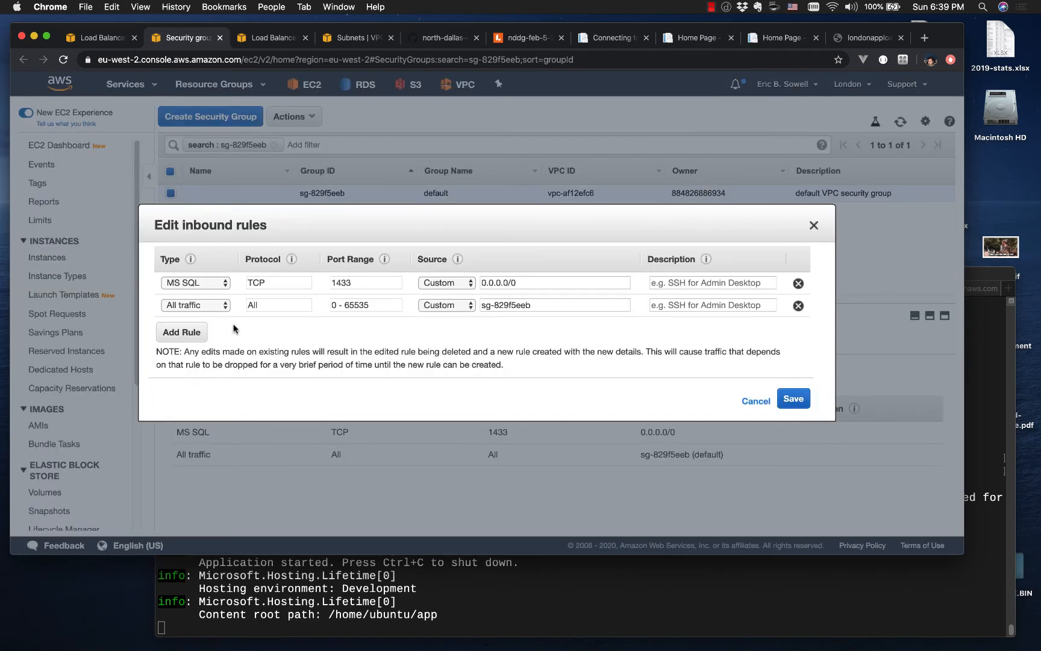
click(181, 331)
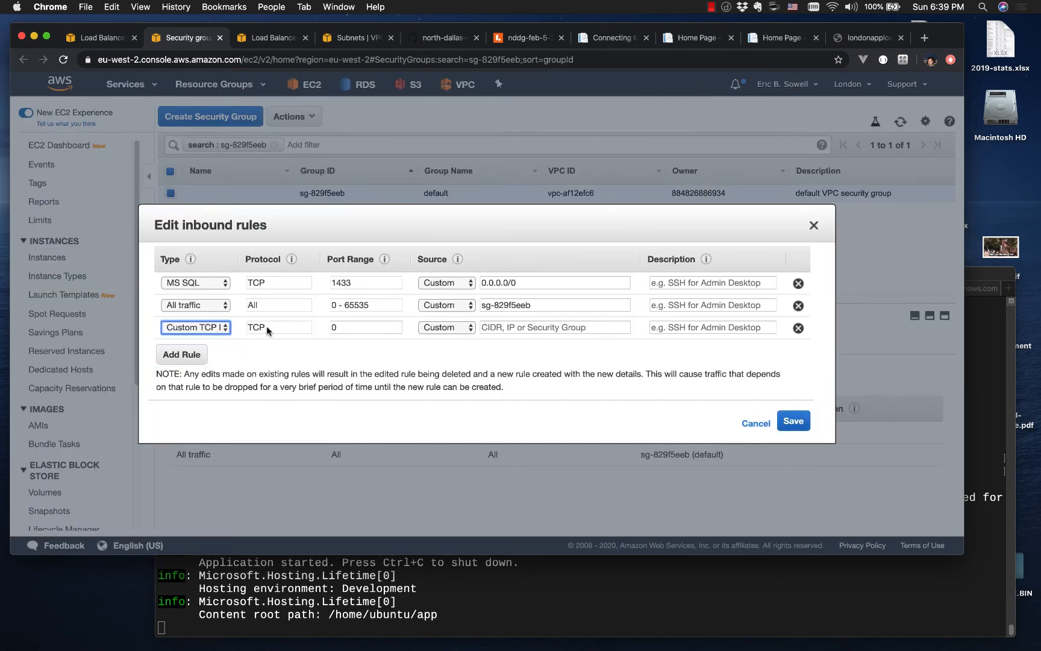
click(228, 327)
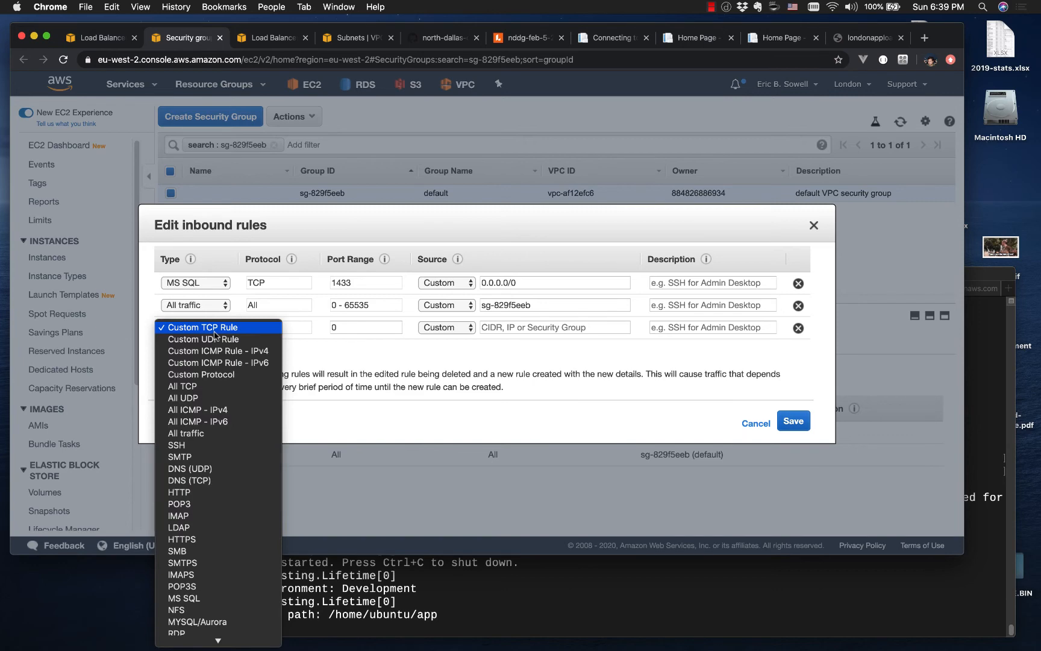
click(204, 493)
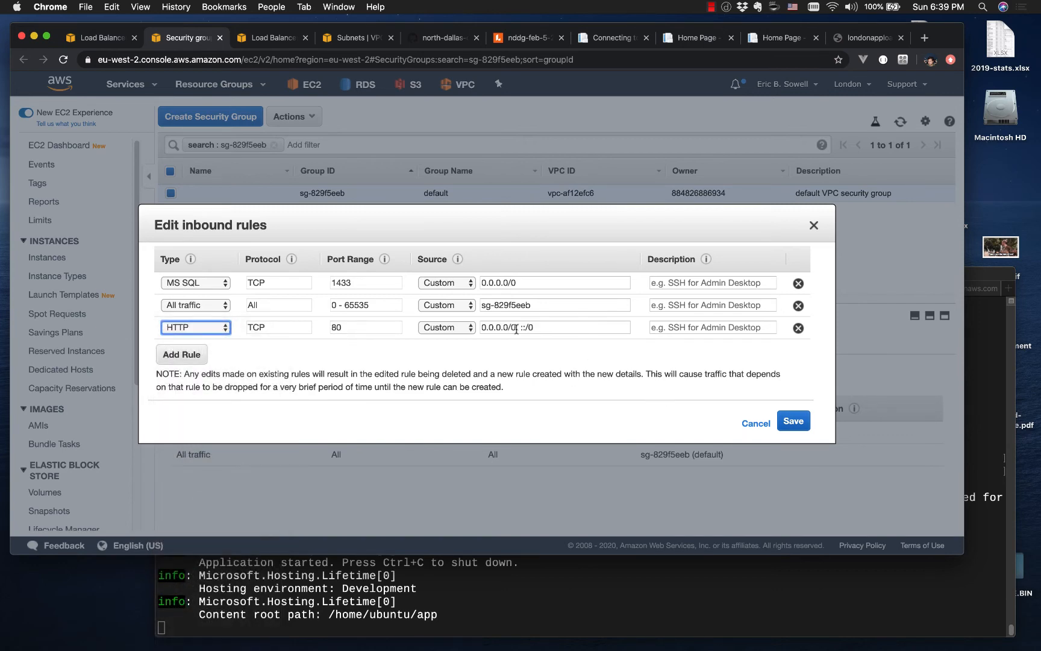
click(796, 428)
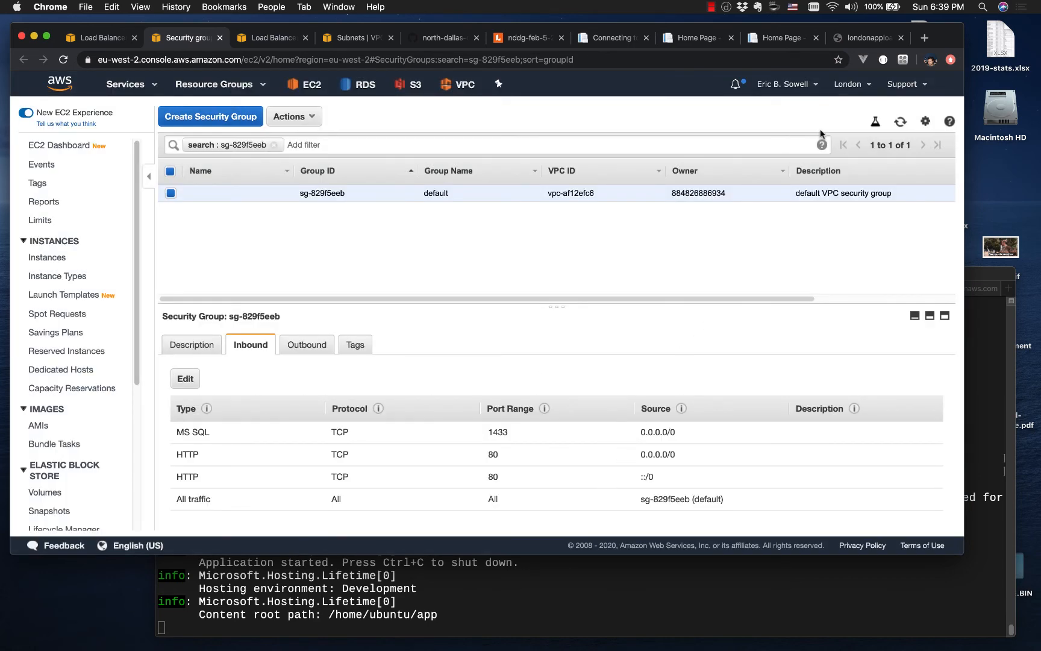
Step: Load the load balancer's DNS address in the browser and refresh it repeatedly to check which server answers
click(862, 41)
click(392, 60)
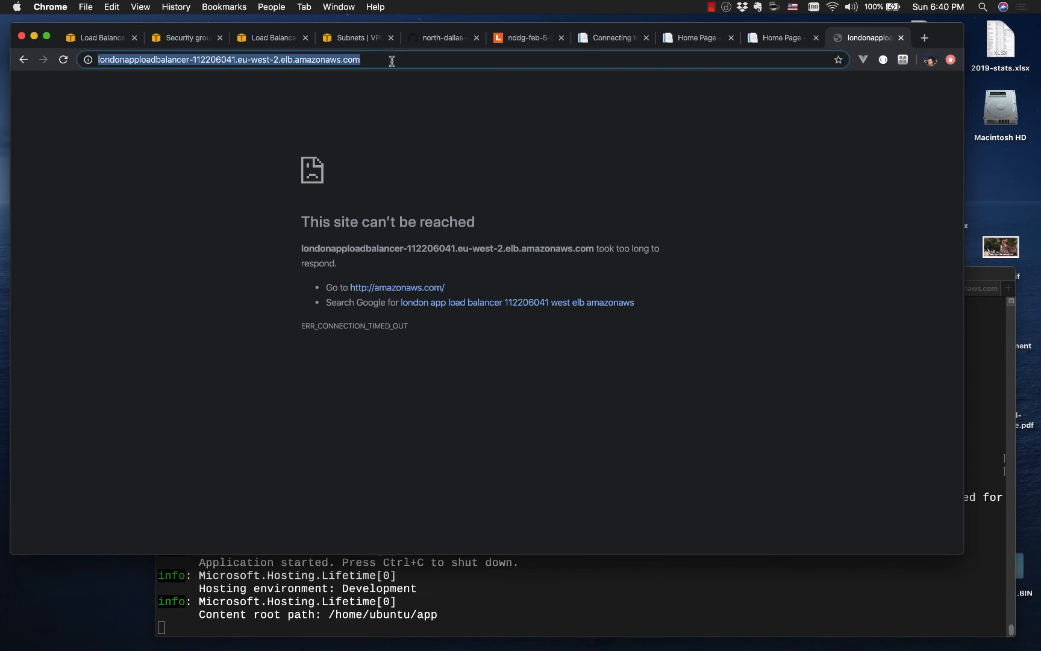
key(Return)
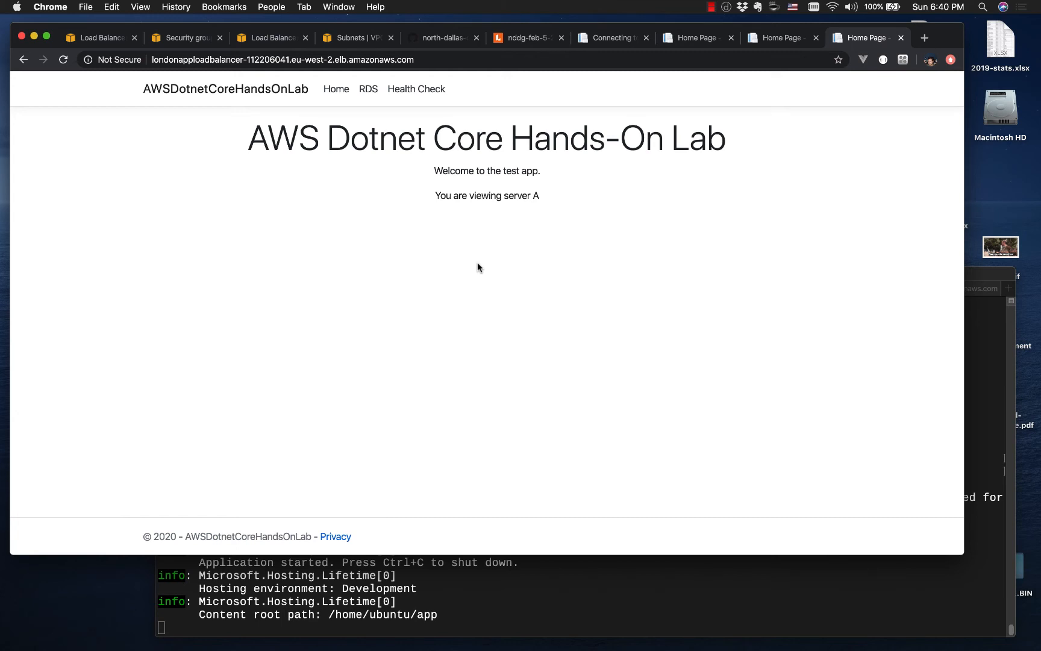
key(super+r)
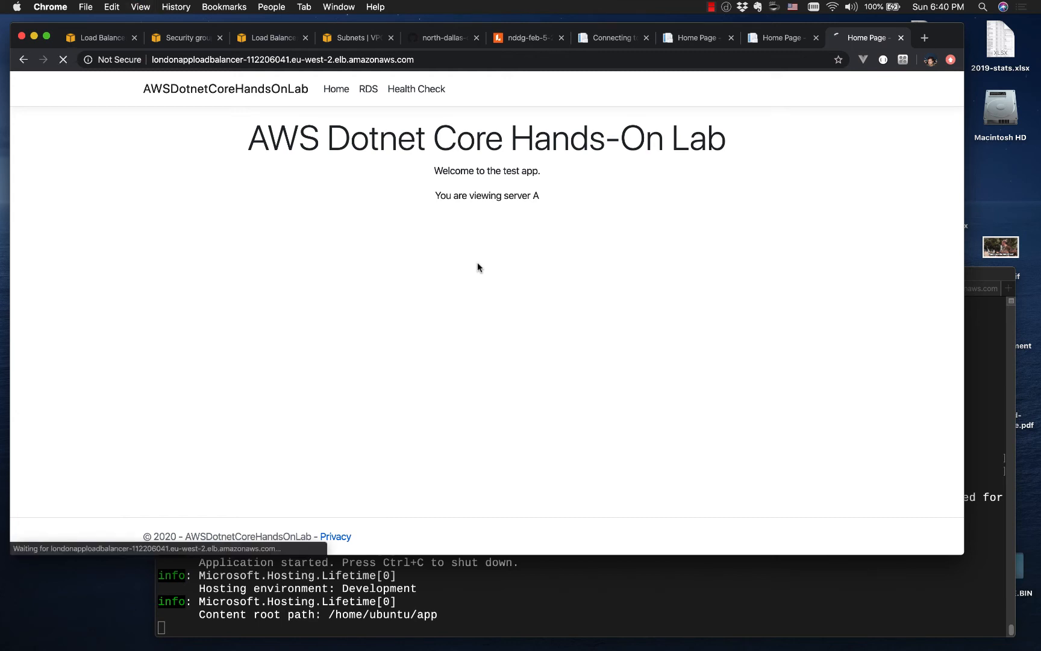
key(super+r)
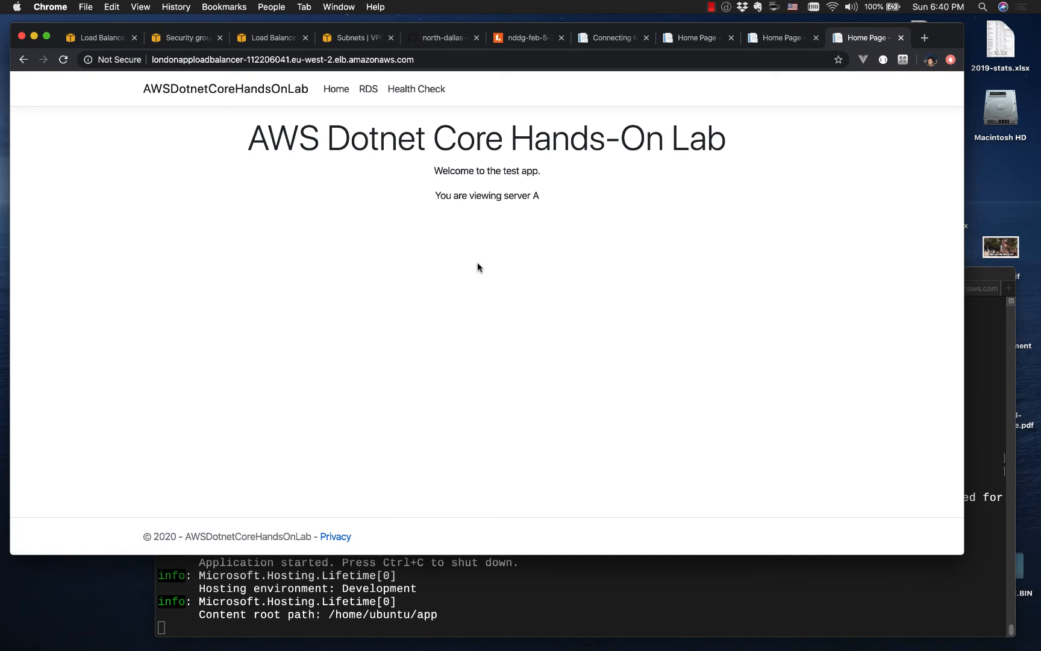
key(super+r)
key(super+r)
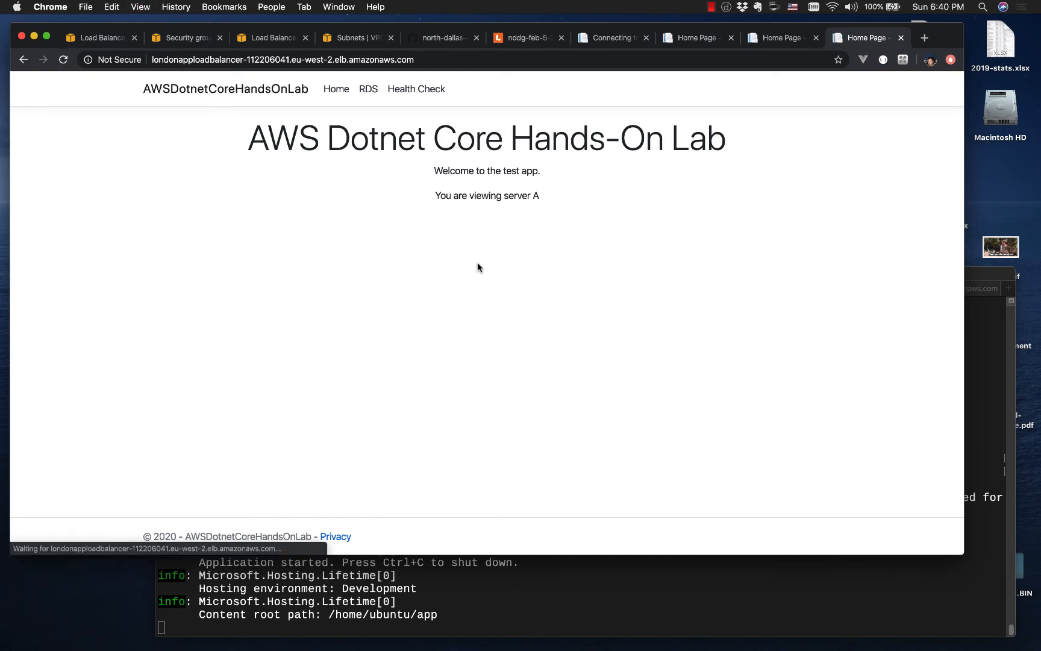
key(super+r)
key(super+r)
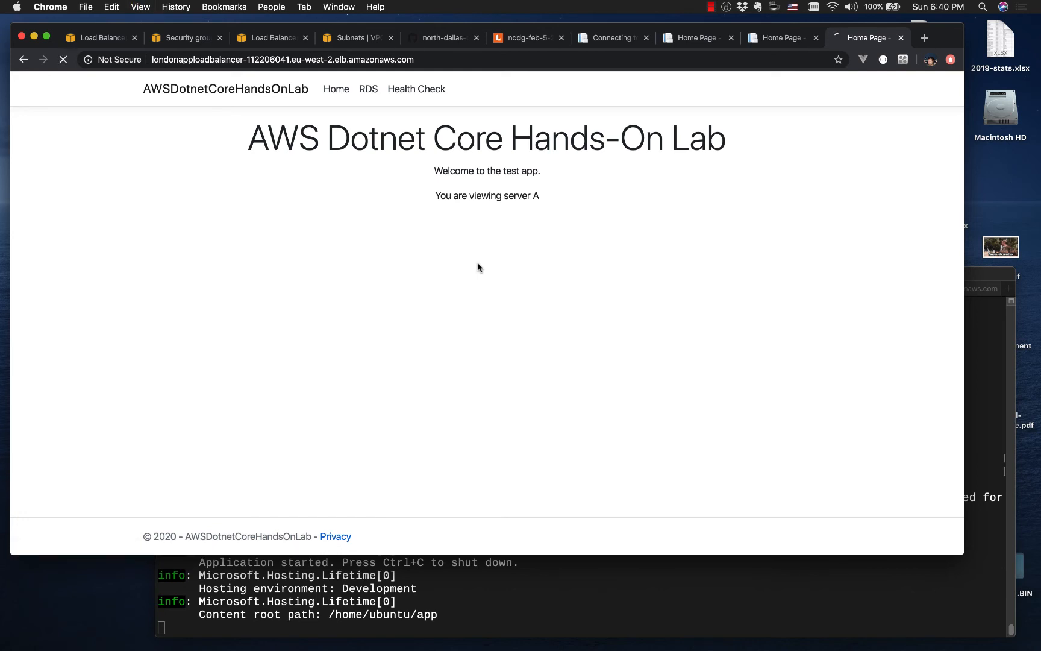
key(super+r)
key(super+r)
key(super+r)
key(super+r)
Step: Reload the direct port 5000 pages of both instances to check each server's response
click(684, 46)
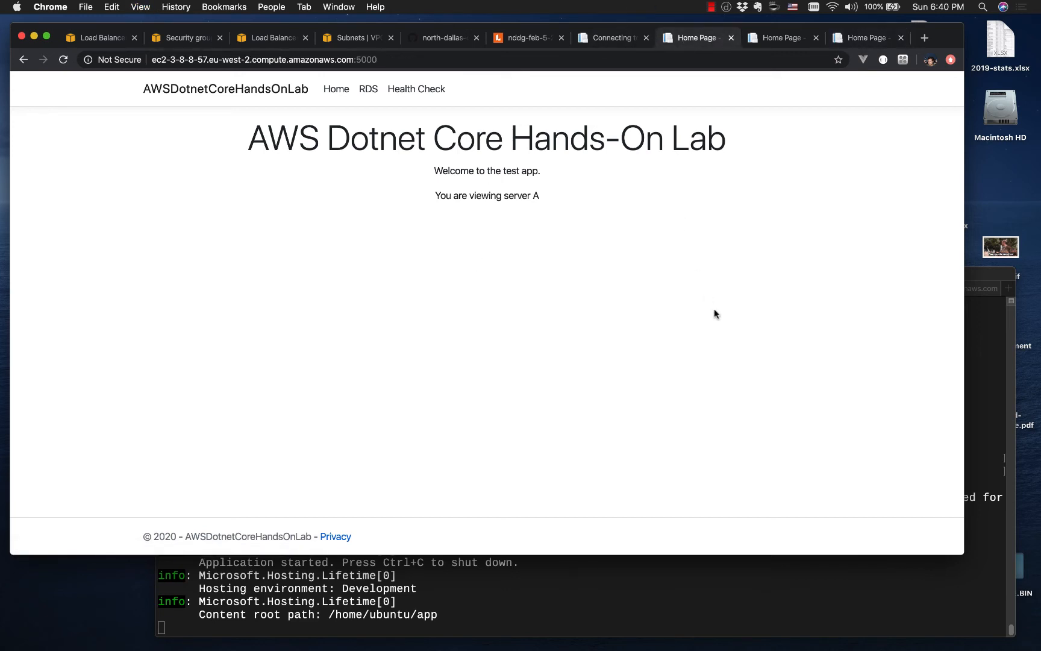
key(super+r)
click(786, 38)
key(super+r)
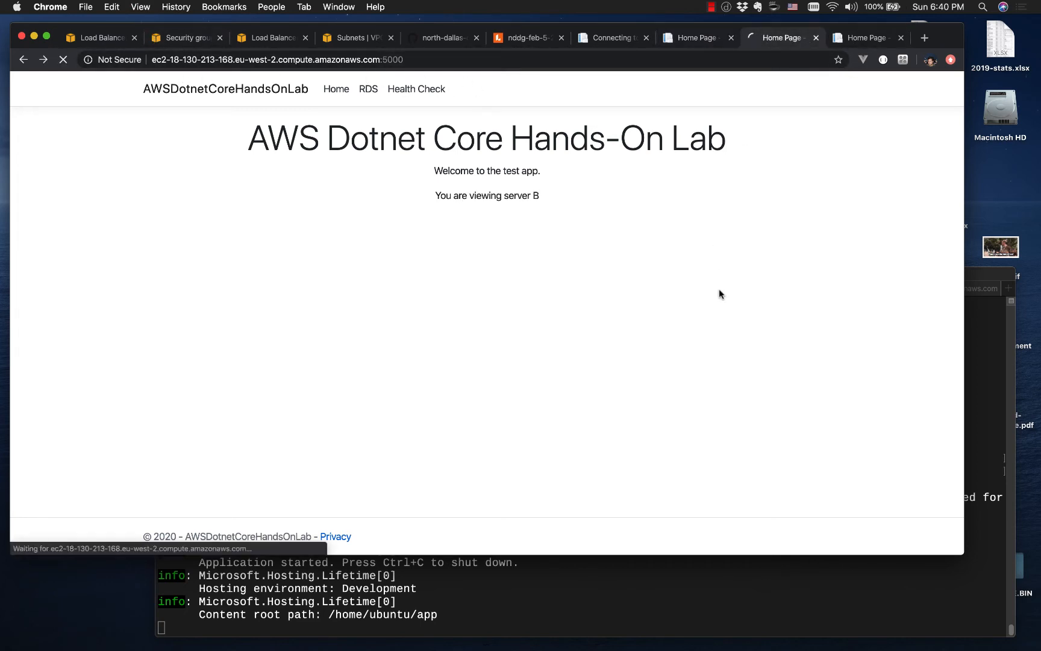
Step: Refresh the load balancer's page repeatedly to check which server answers each request
key(ctrl+Tab)
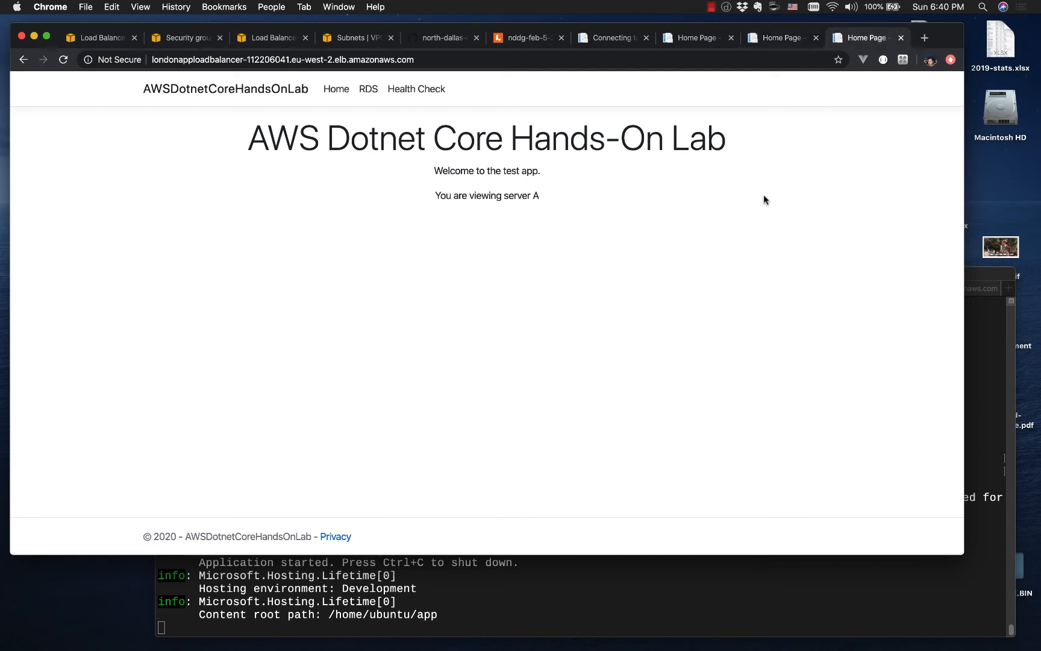
key(super+r)
key(super+r)
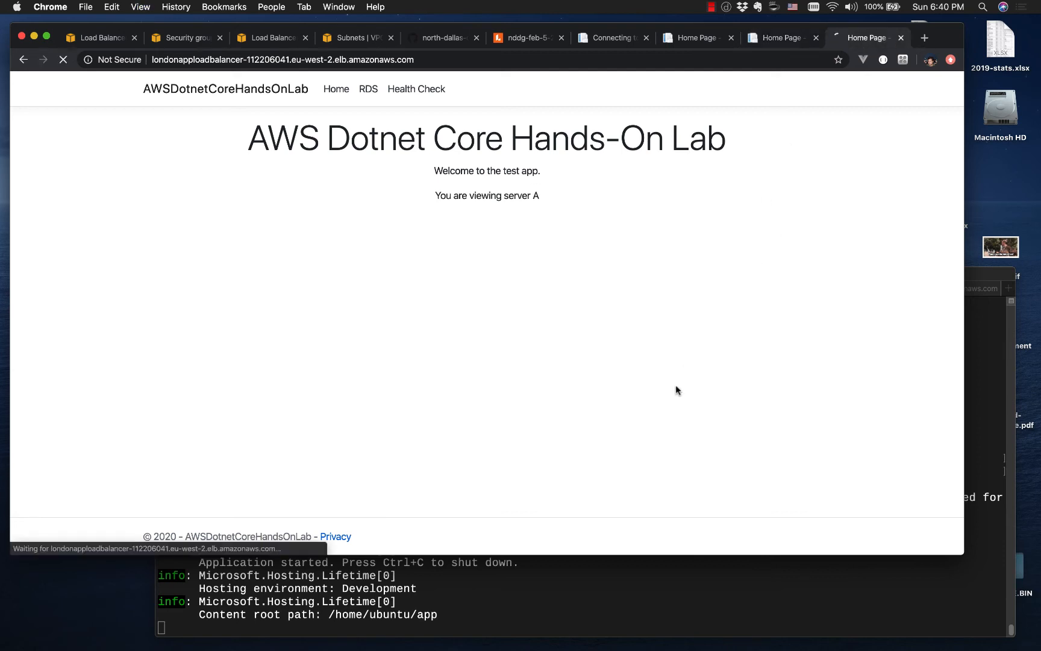
key(super+r)
key(super+r)
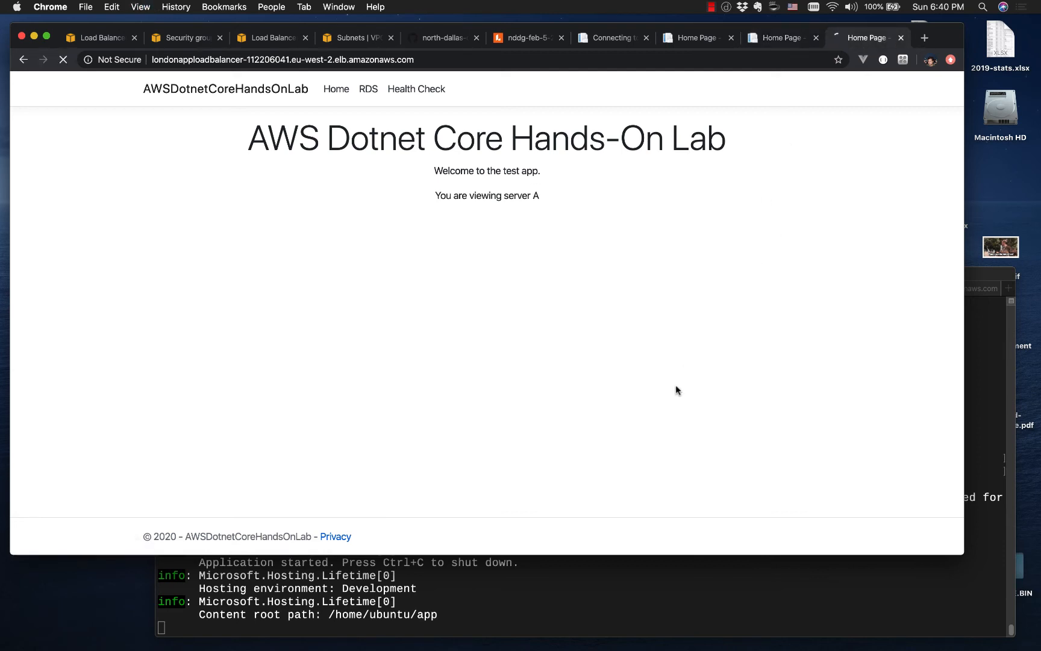
key(super+r)
key(super+r)
key(super+r)
key(super+r)
key(super+r)
Step: Switch to Terminal to check the session used for the first instance, ip-172-31-9-252, and return to the browser
click(388, 566)
click(337, 295)
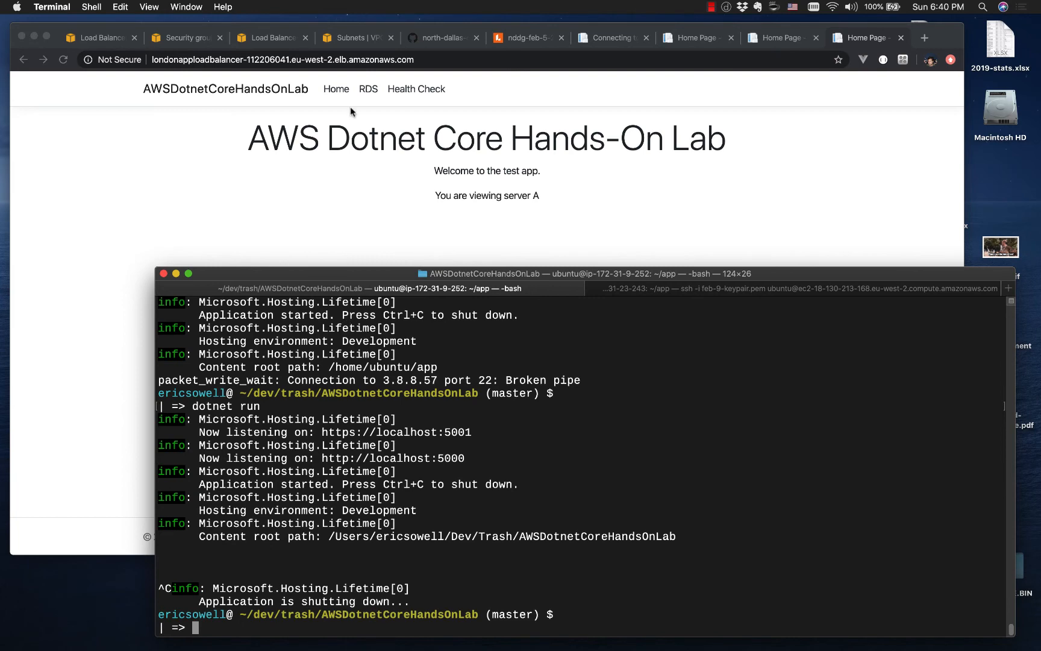
click(93, 50)
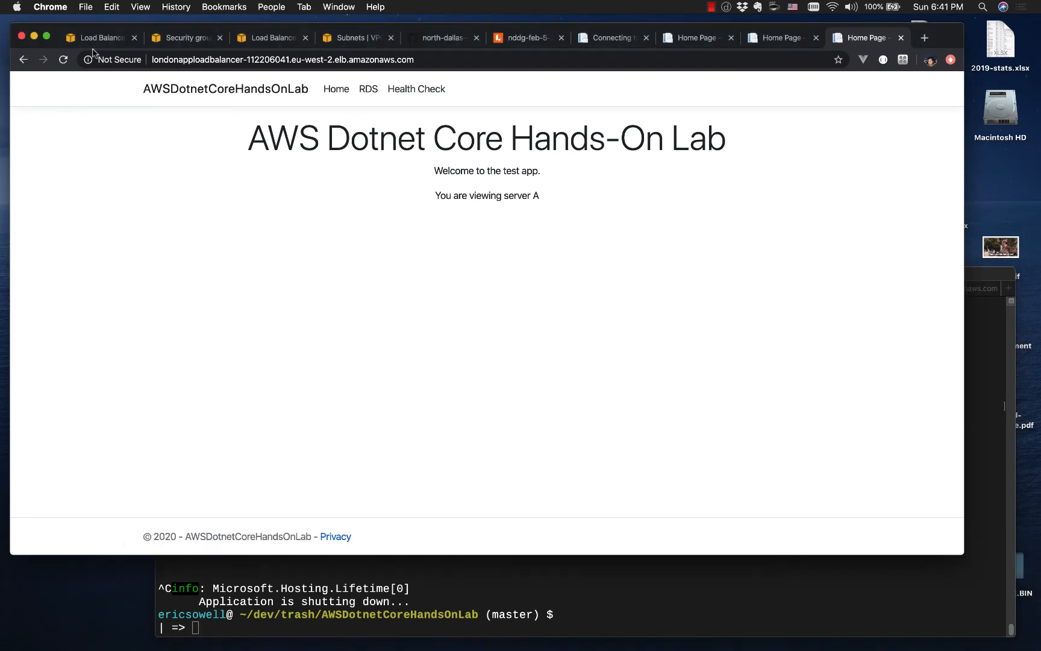
Step: Stop the ws-1 instance from the EC2 instance list and confirm the stop
click(94, 40)
scroll(50, 157, up, 5)
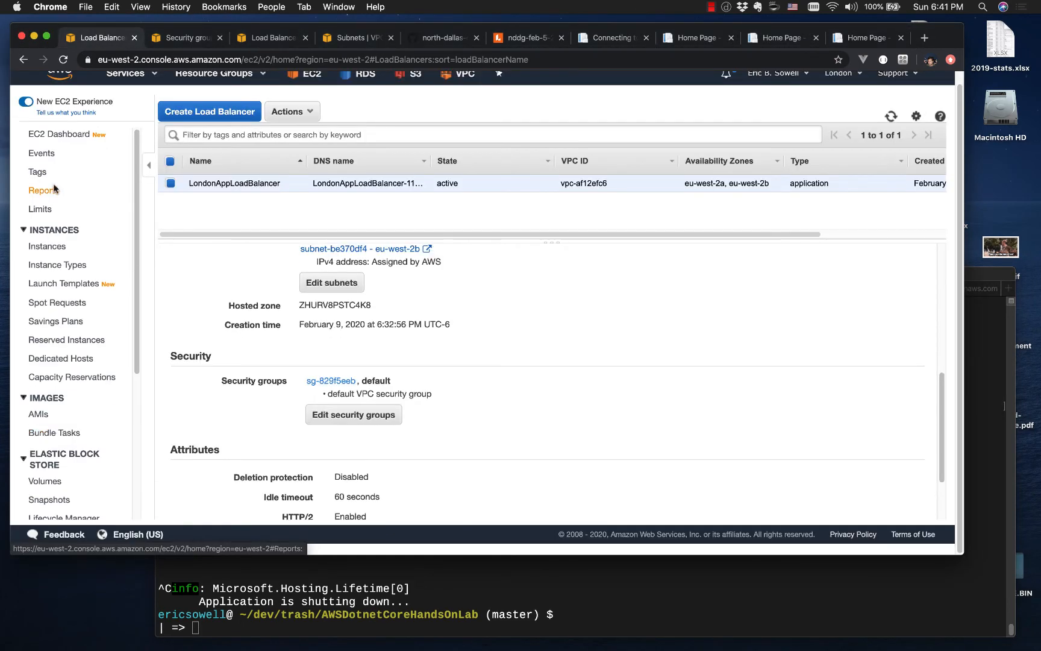
click(49, 141)
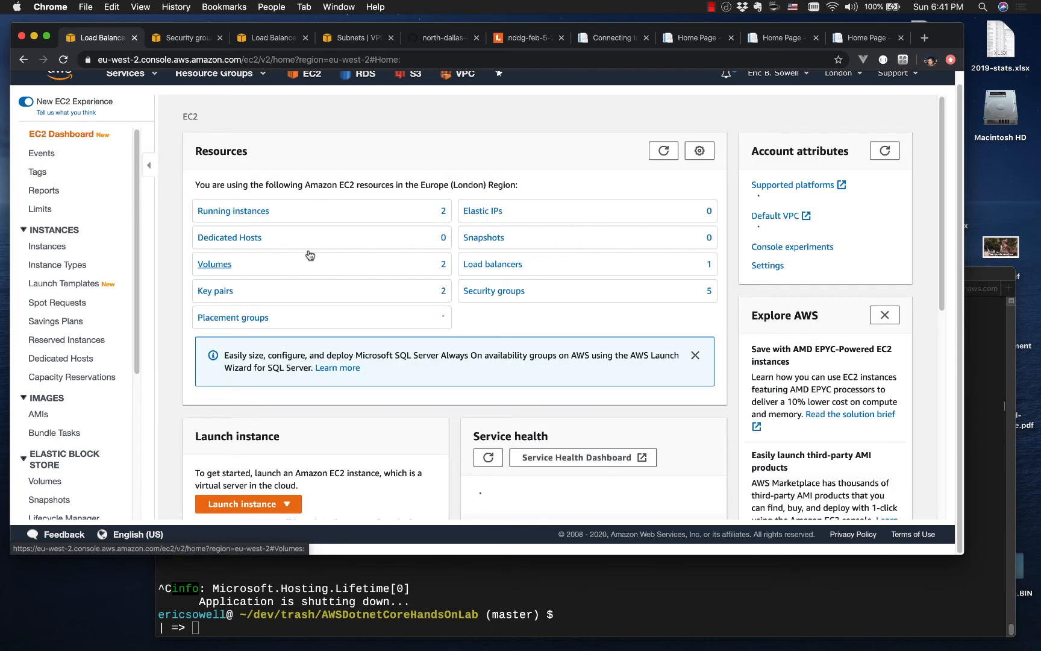
click(254, 213)
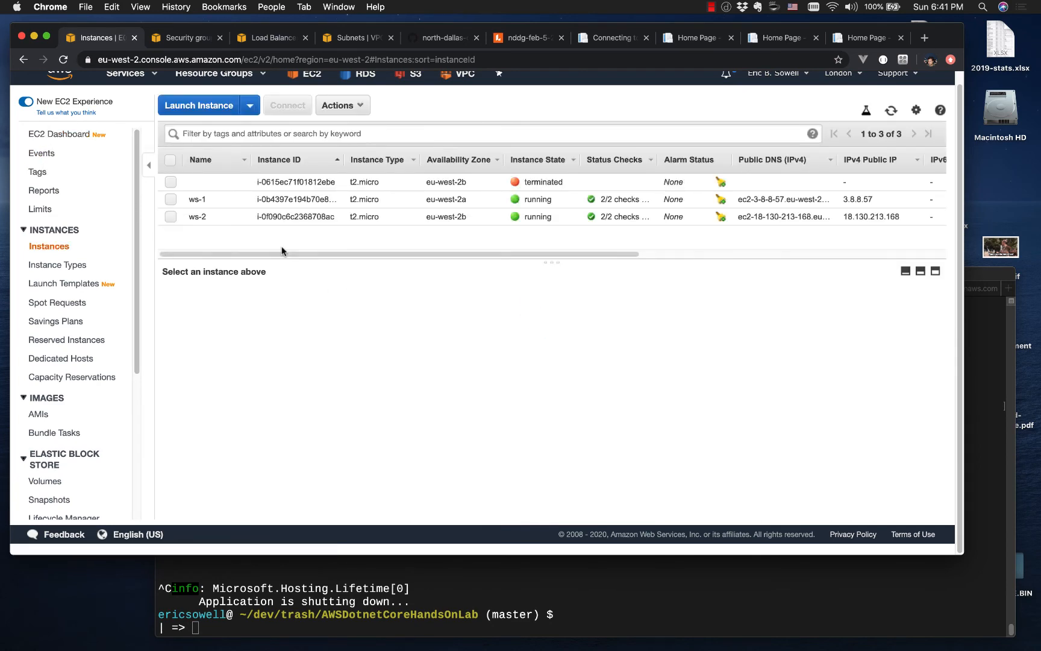
click(170, 200)
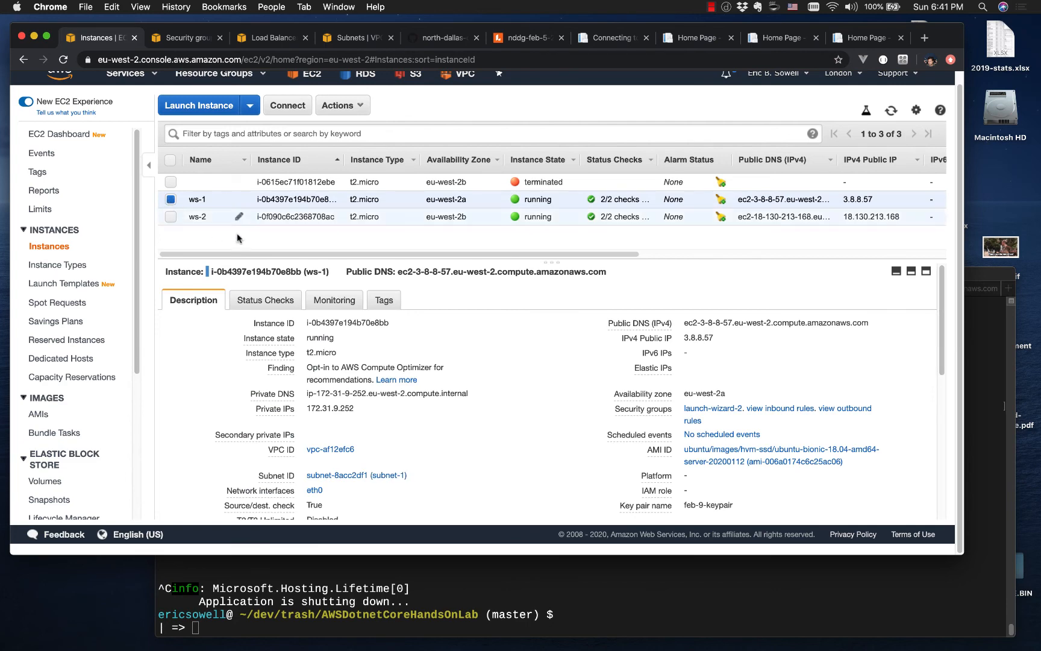
click(339, 112)
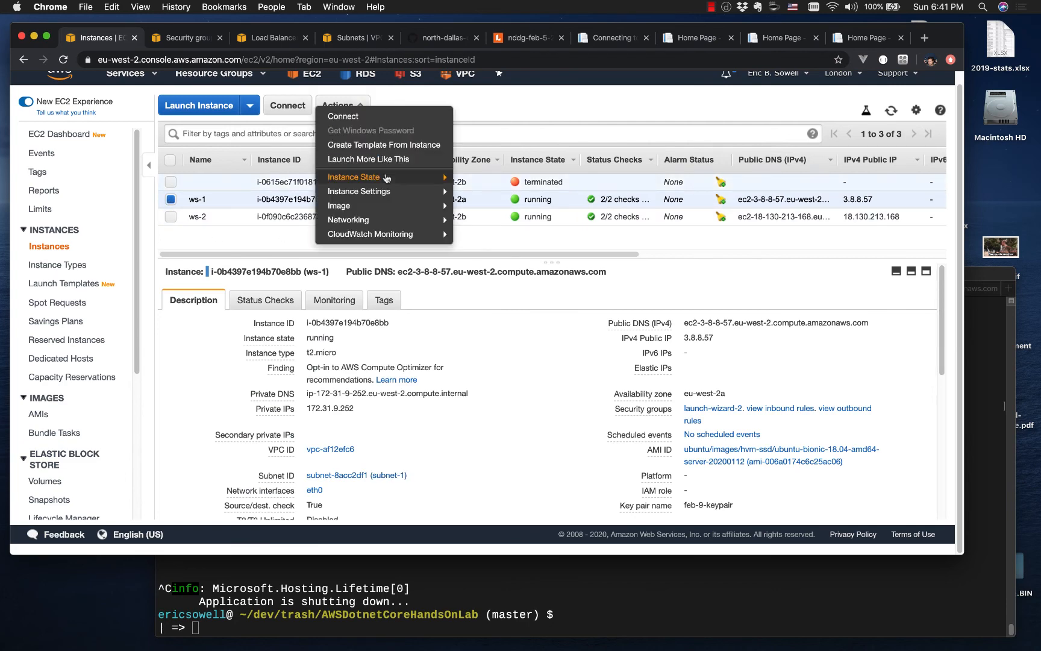
click(474, 180)
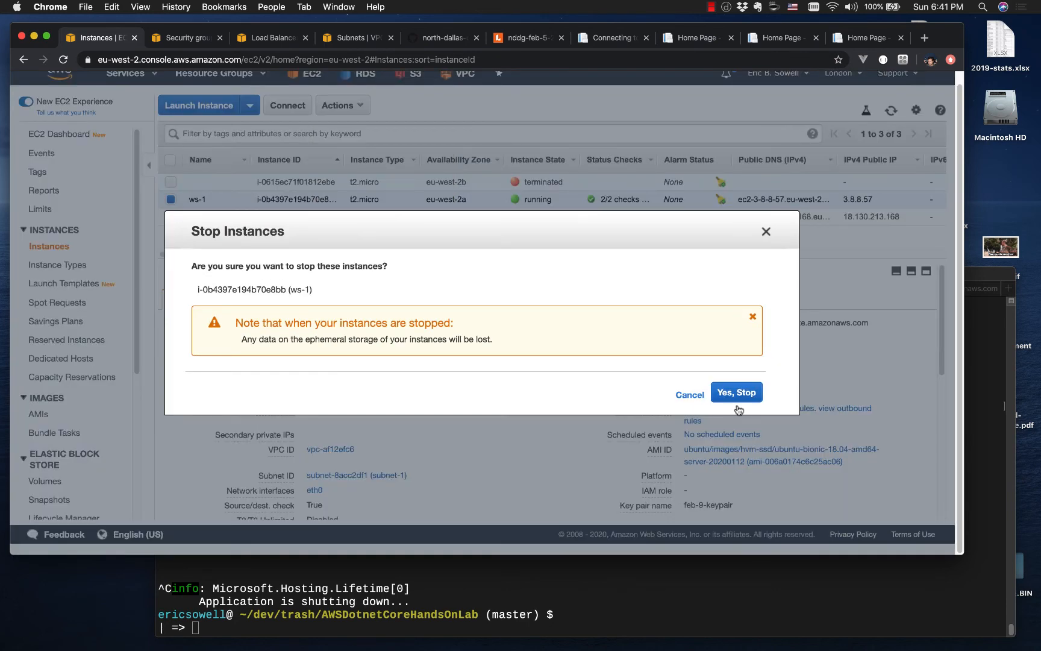
click(736, 394)
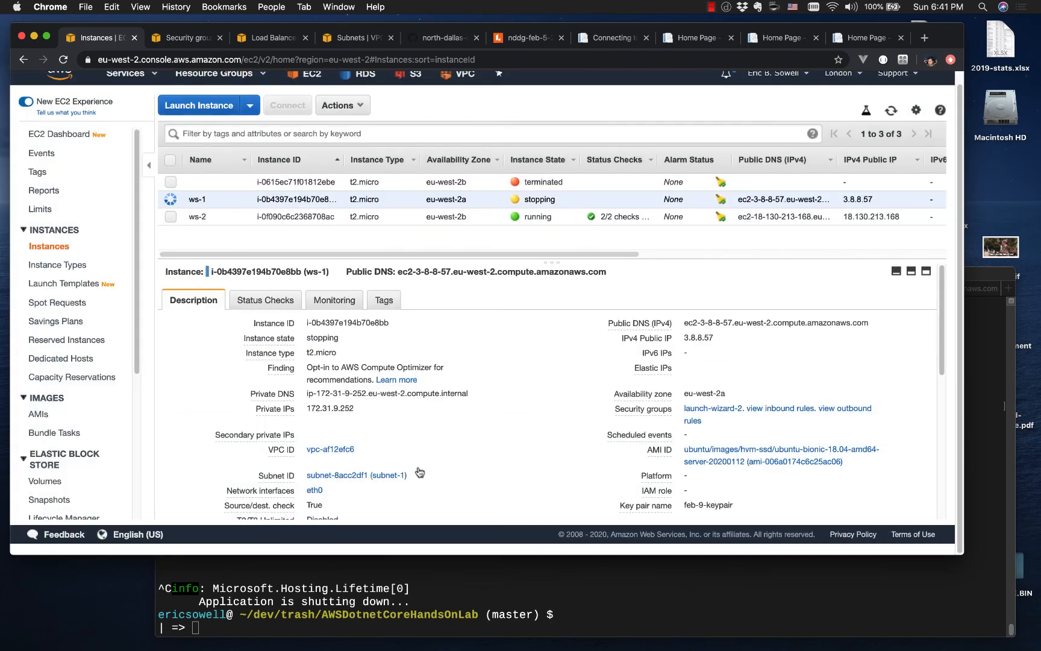
Step: Check the target status of ws-1 in LondonLoadBalancerTargetGroup and reload the load balancer's page to see which server answers
scroll(90, 477, down, 5)
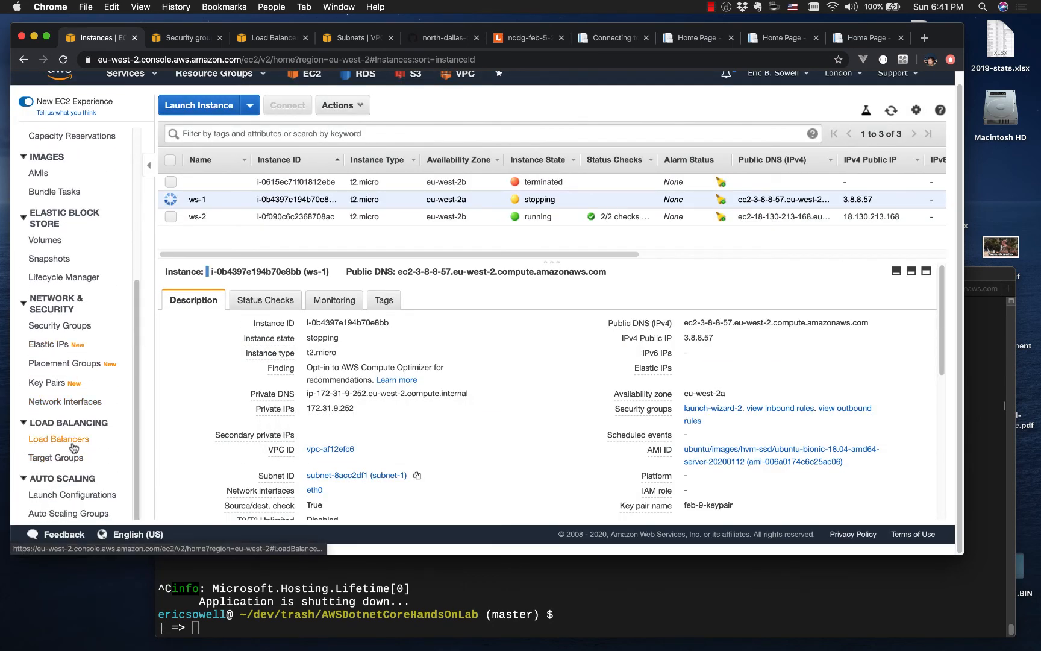
click(56, 458)
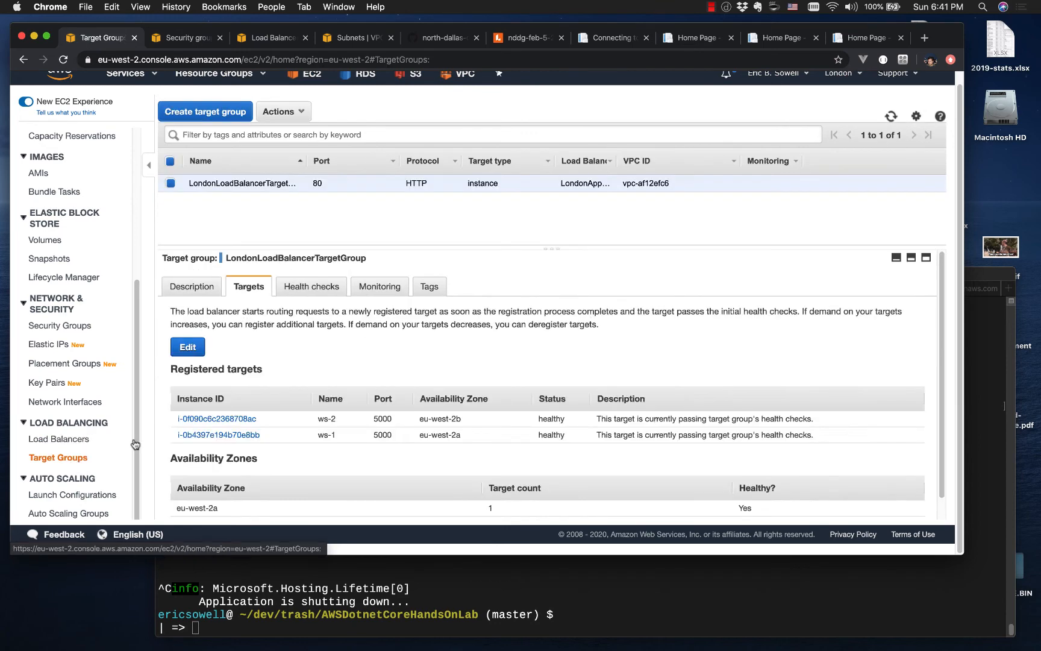
scroll(346, 446, down, 1)
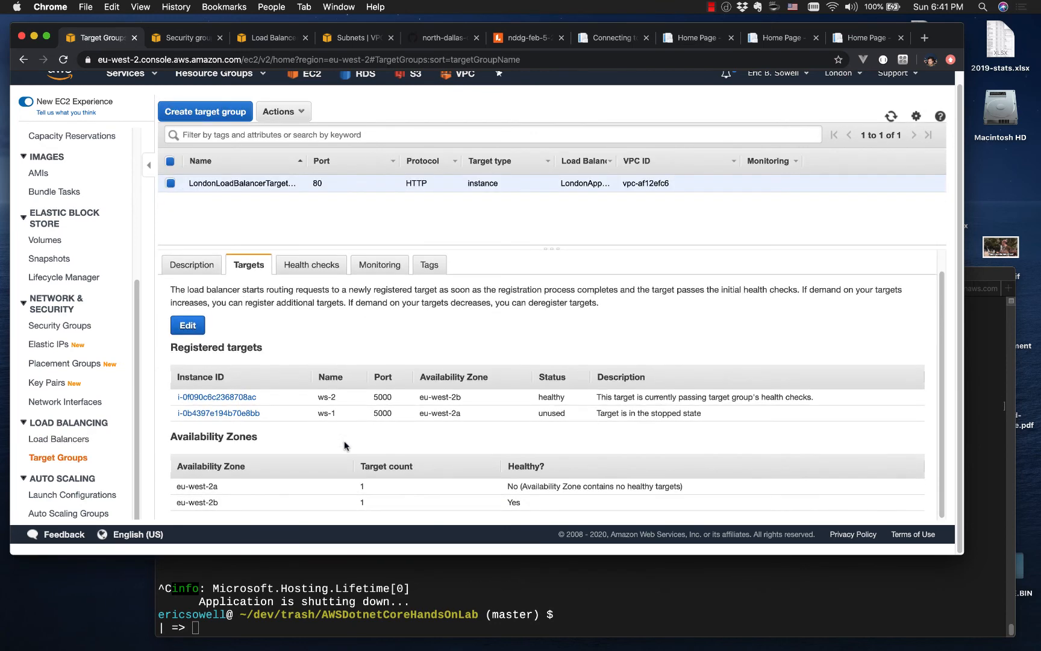
double_click(550, 413)
scroll(543, 386, up, 1)
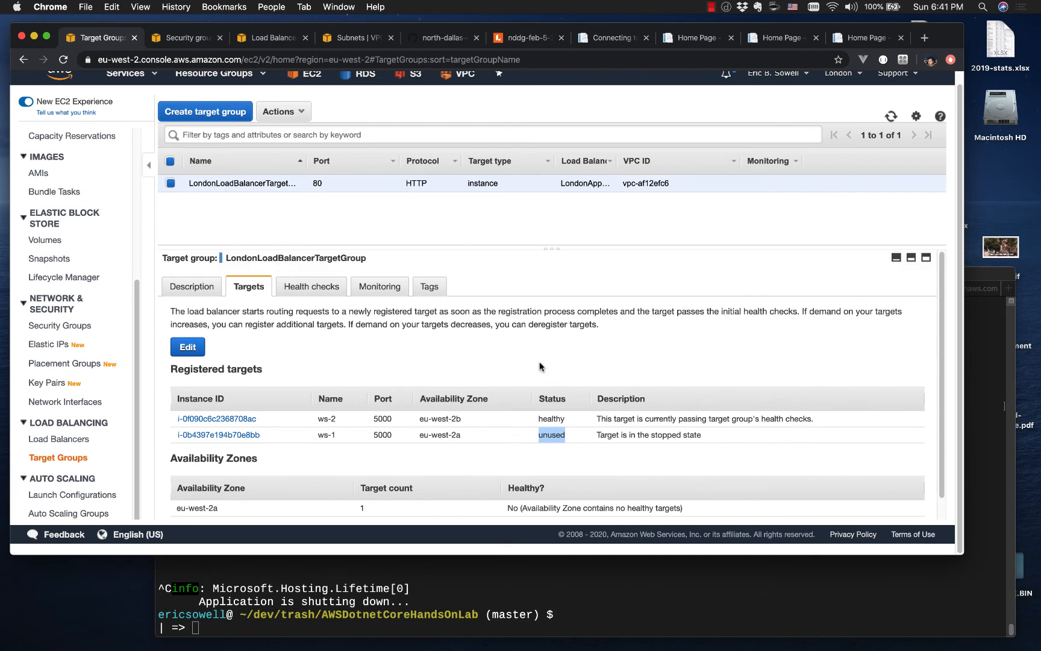
click(855, 39)
key(super+r)
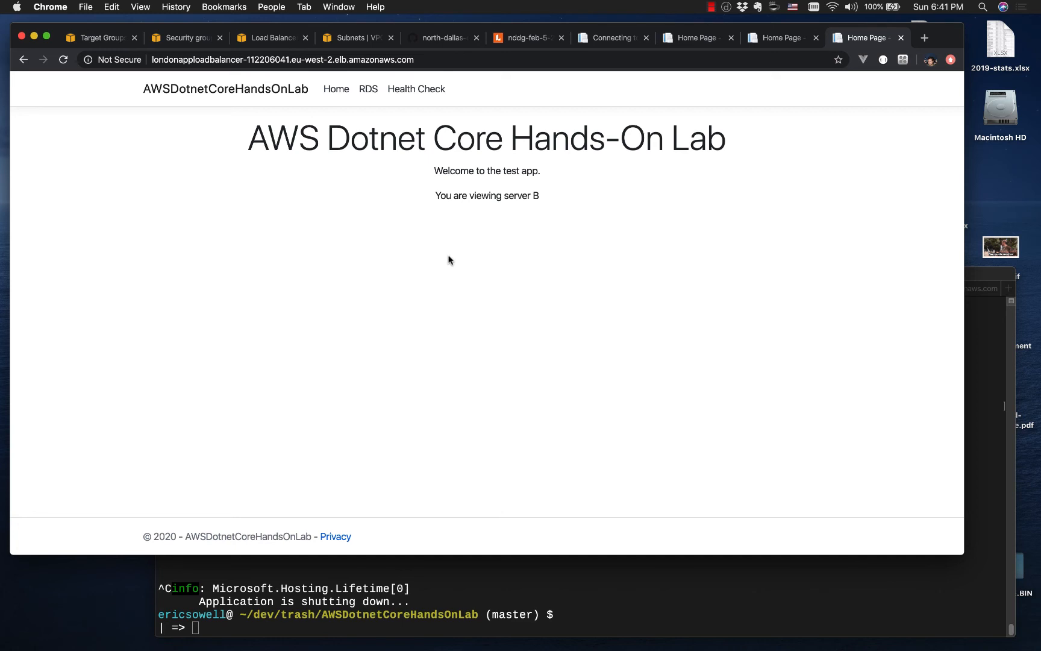
Step: Start the stopped ws-1 instance again from the EC2 instance list and confirm the start
click(101, 40)
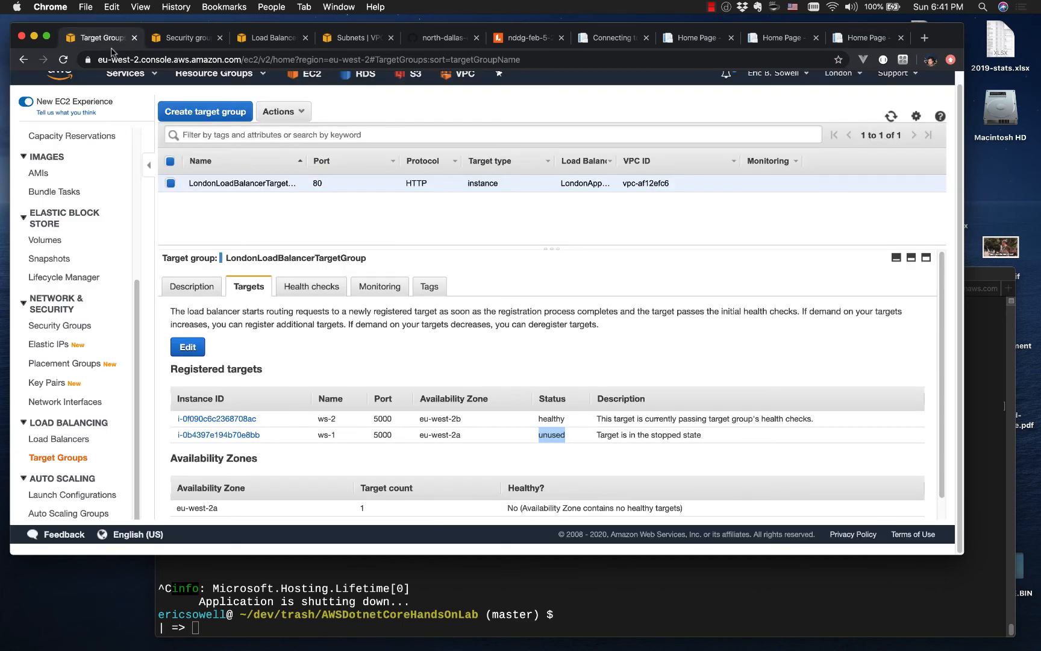
scroll(80, 203, up, 5)
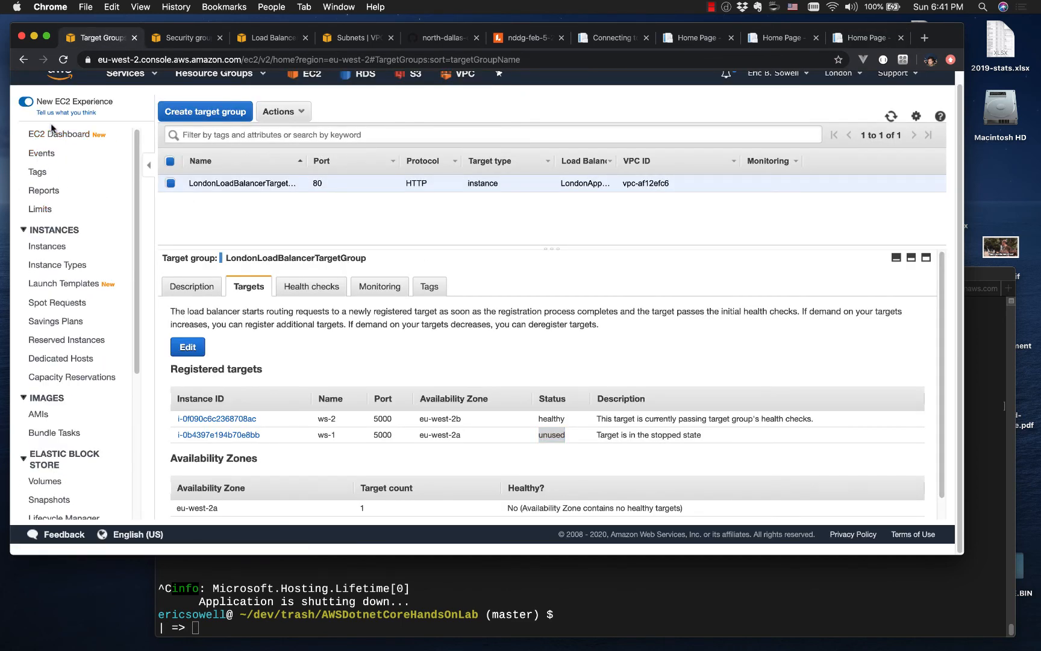
click(53, 133)
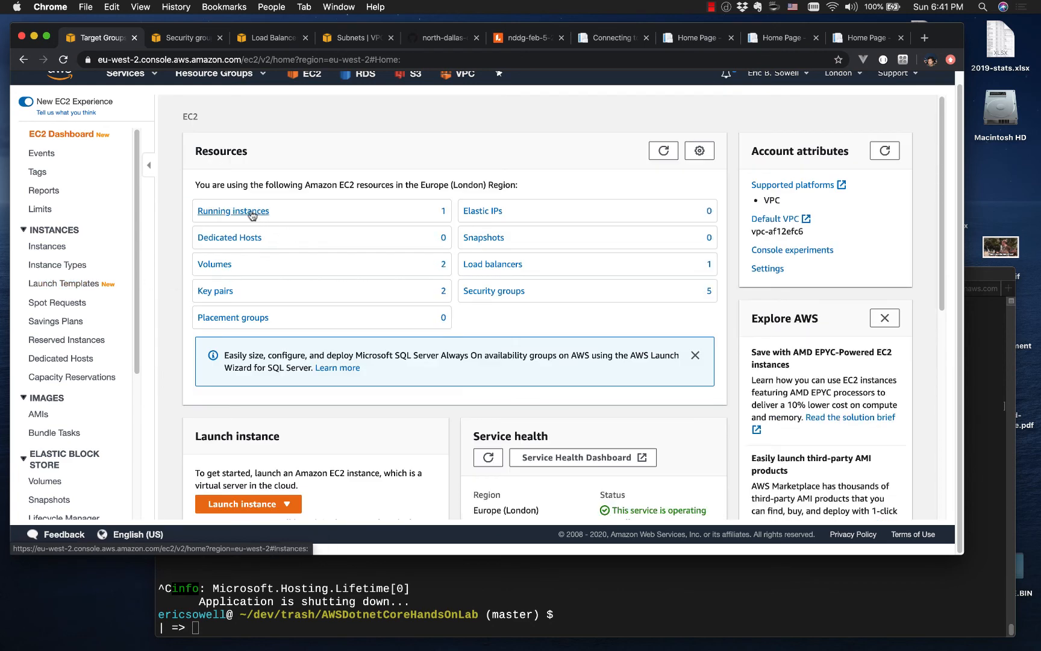
click(251, 212)
click(170, 198)
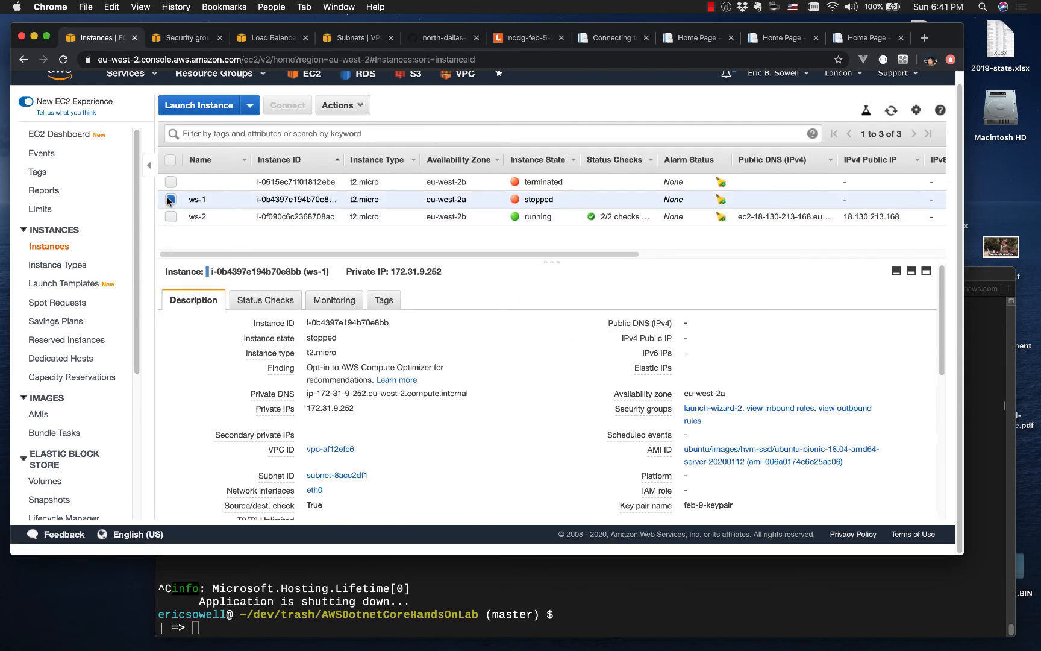
click(348, 108)
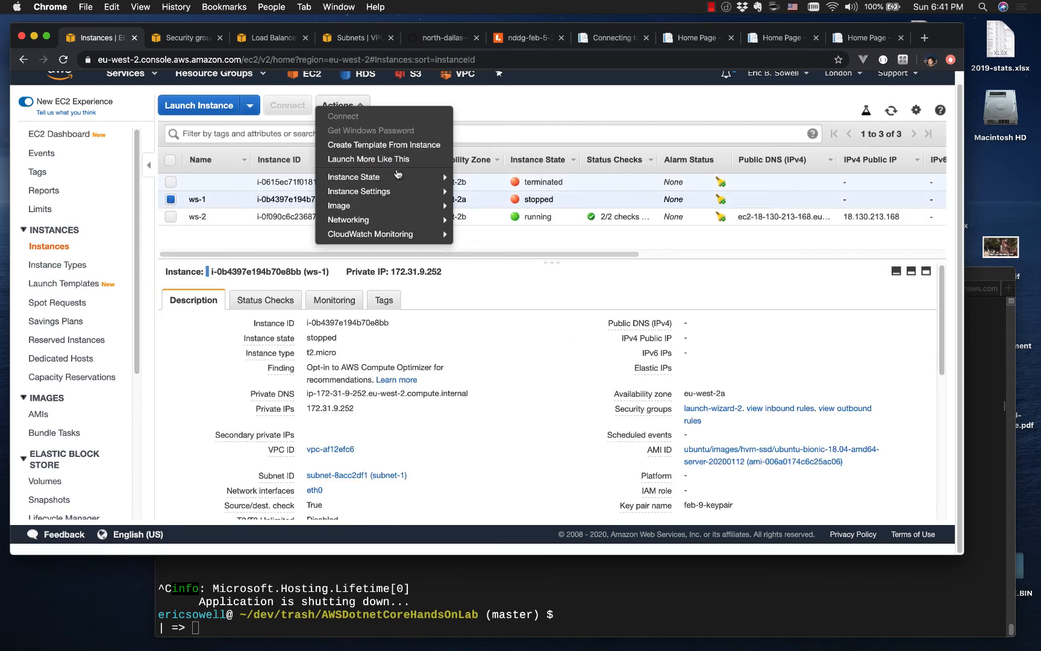
mouse_move(398, 176)
click(480, 169)
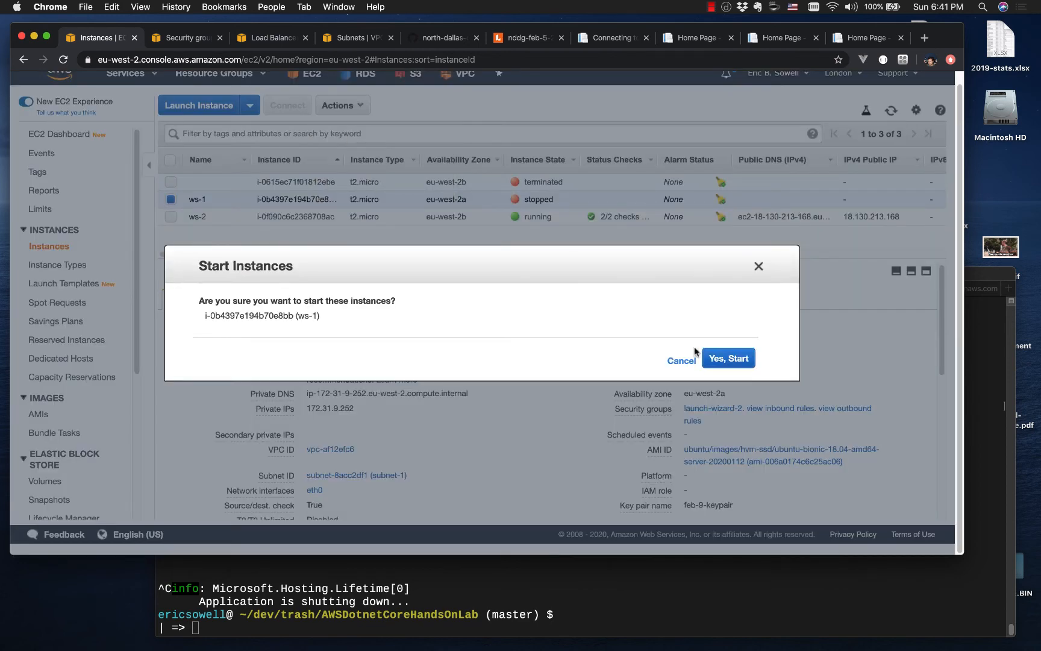
click(696, 357)
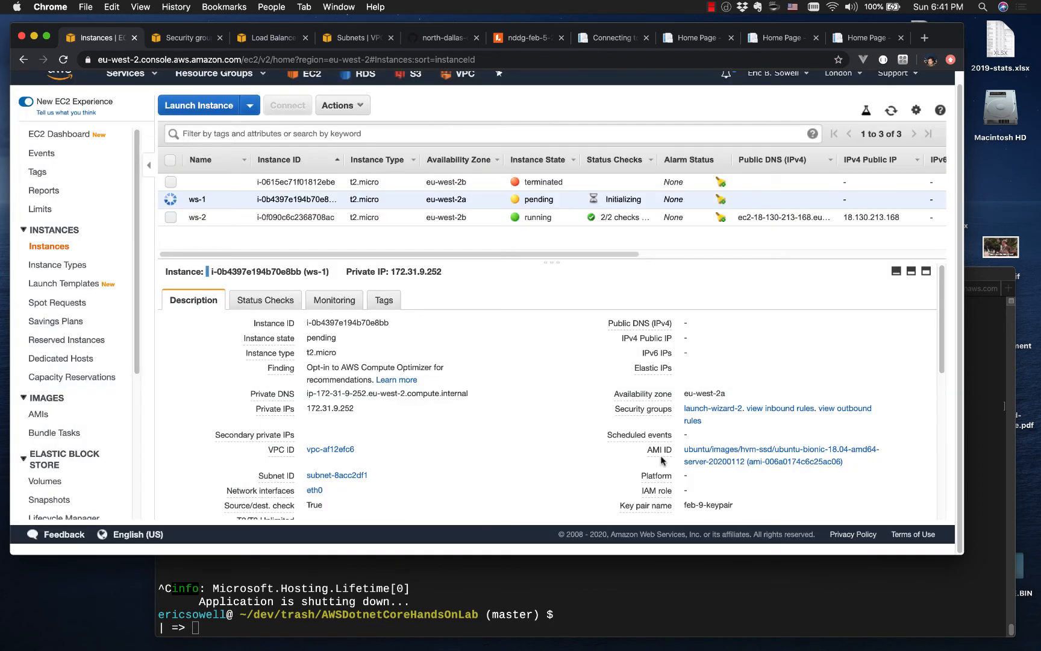
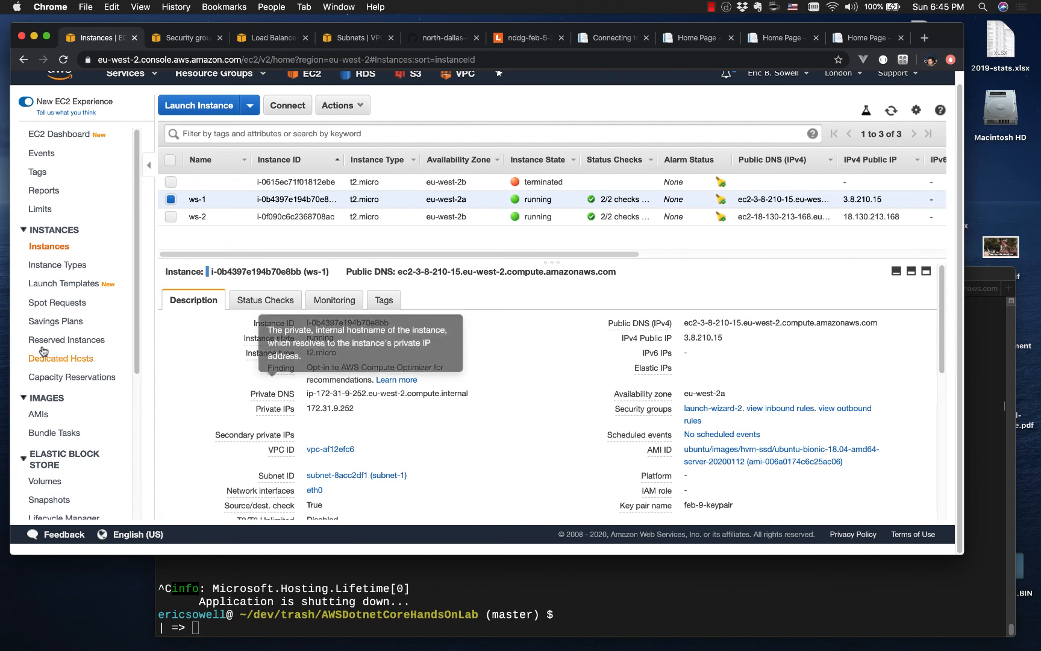
Step: Review the registered targets in the target group and, in another browser tab, copy the public DNS of the ws-1 instance
scroll(50, 371, down, 5)
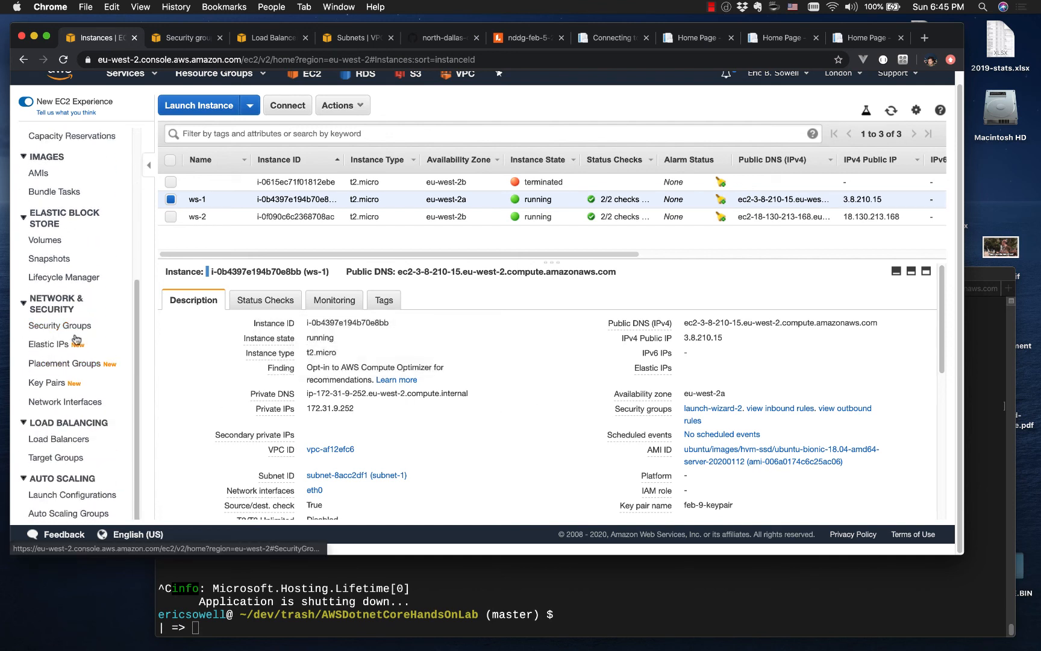
click(66, 459)
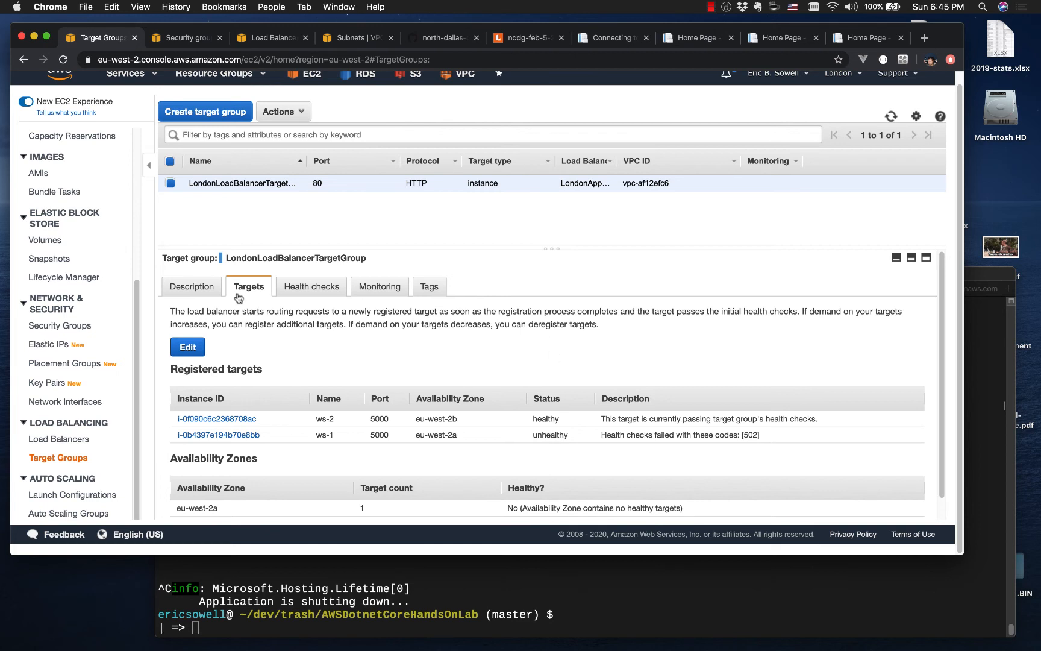
click(200, 44)
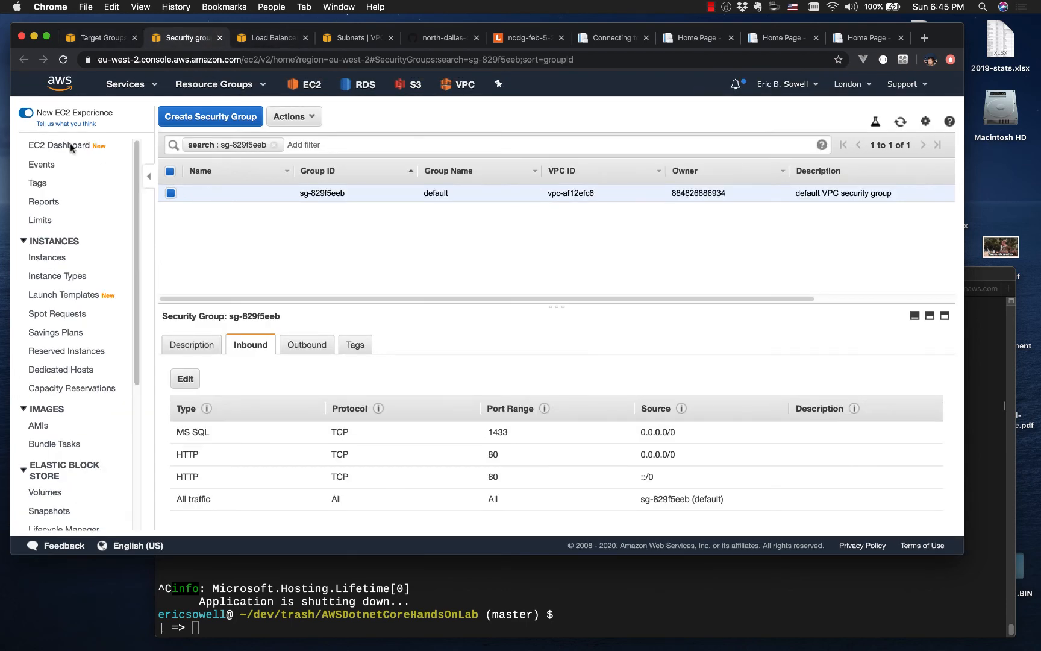
click(48, 149)
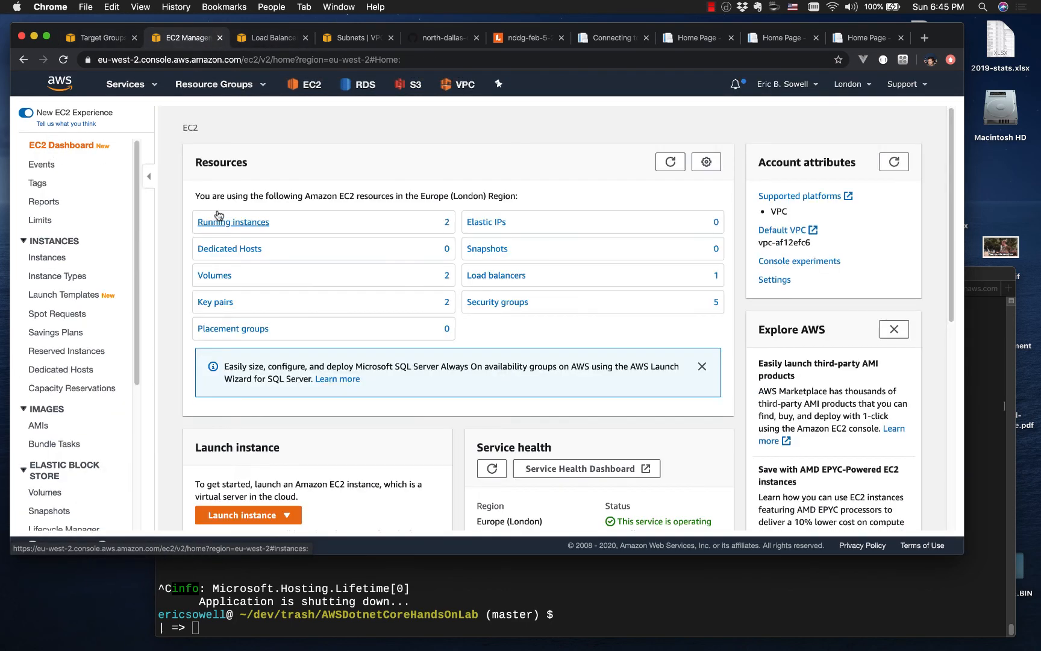
click(228, 223)
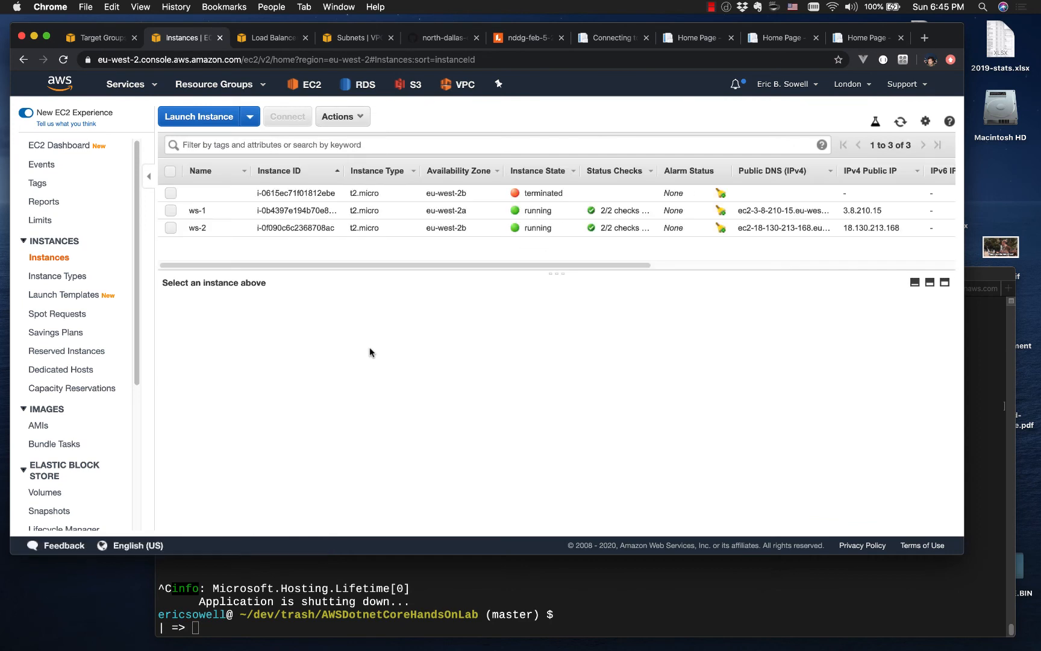
click(216, 211)
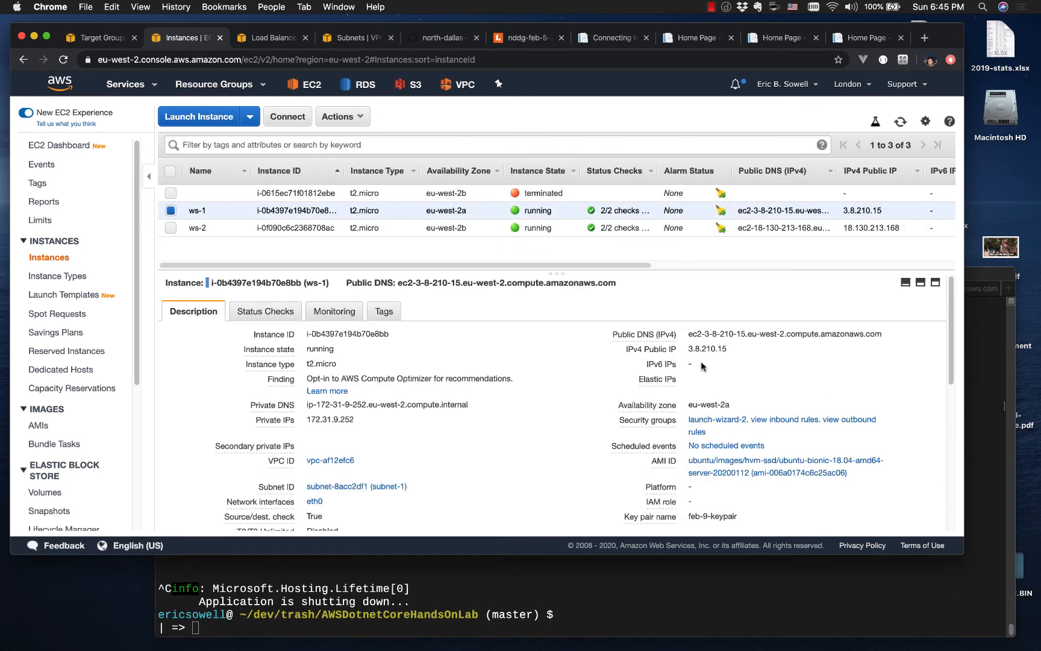
drag(694, 335, 867, 336)
key(super+c)
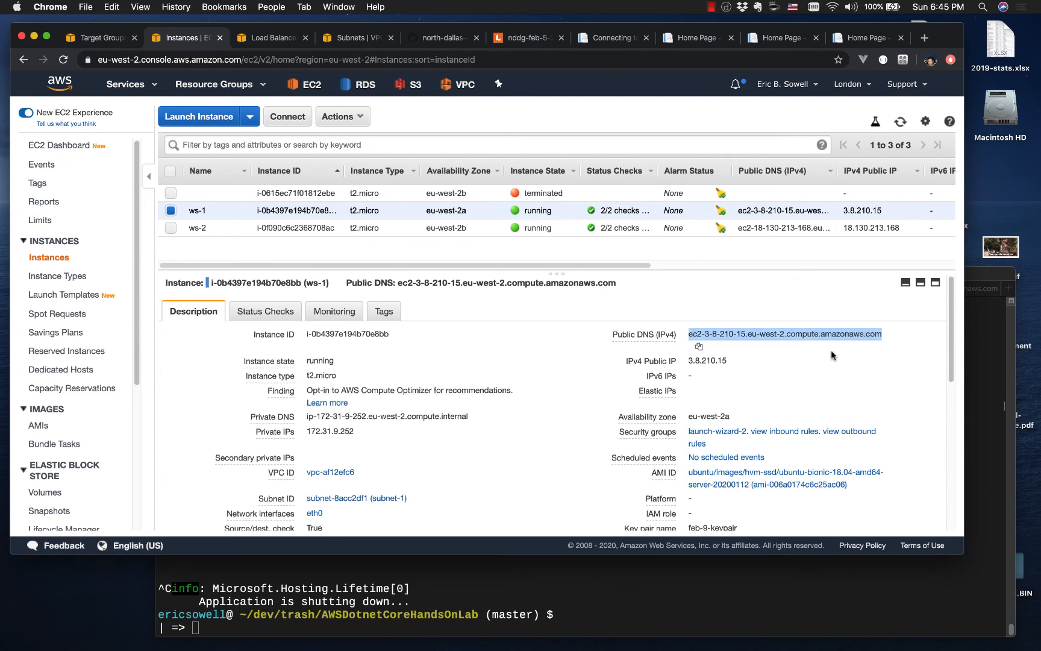
Step: Switch to VS Code and paste ws-1's address ec2-3-8-210-15.eu-west-2.compute.amazonaws.com below the first ssh command in README.md
key(ctrl+Right)
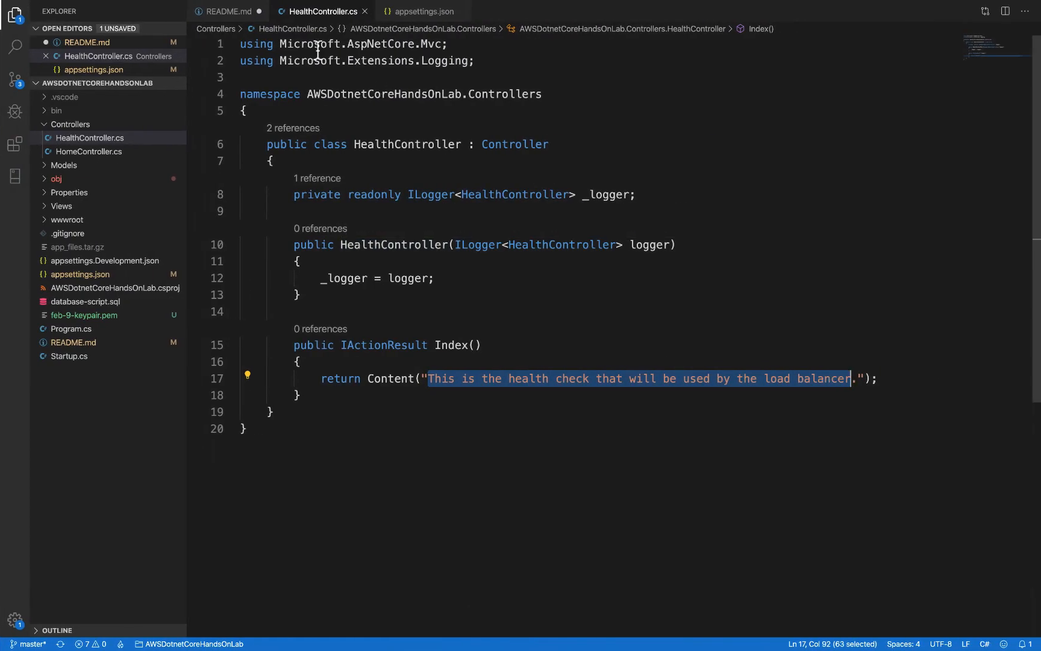
click(229, 11)
scroll(365, 302, up, 3)
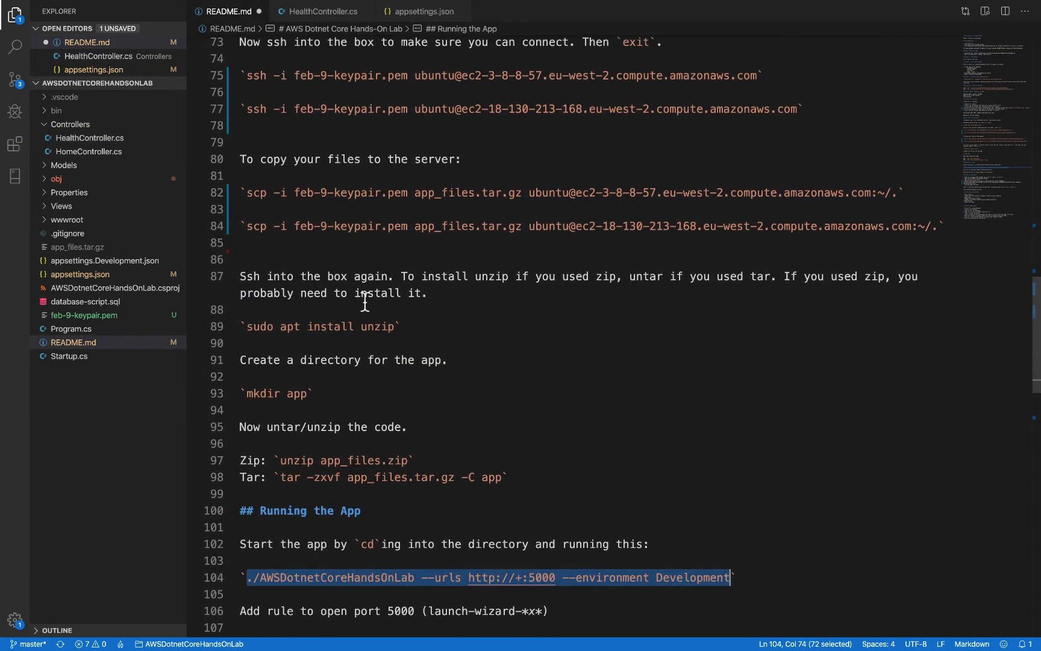
scroll(365, 304, up, 4)
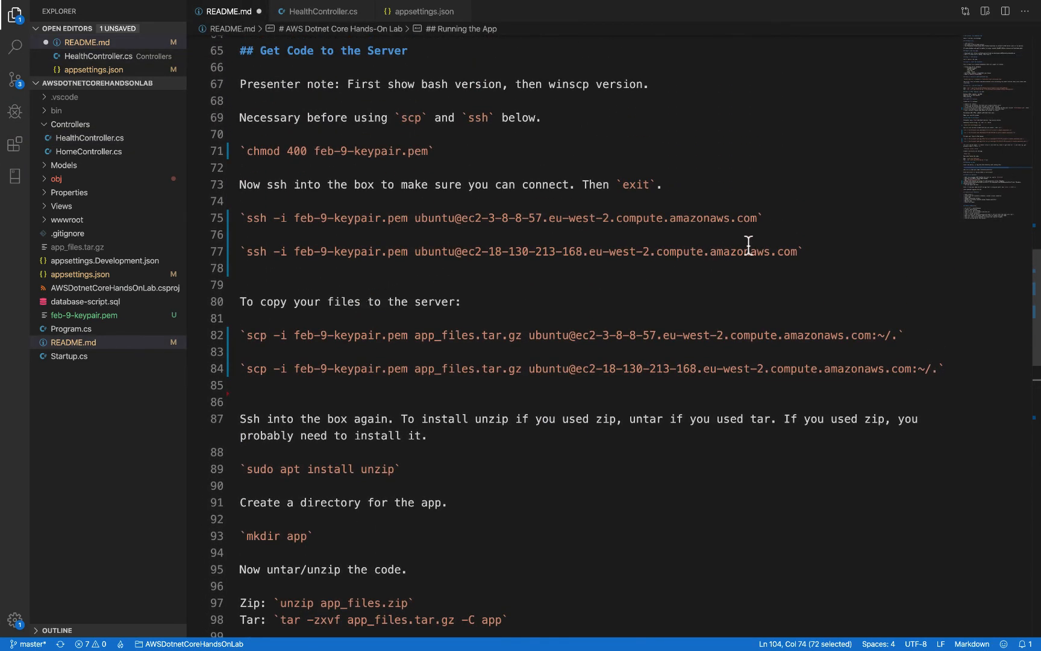
click(802, 213)
key(Return)
key(Return)
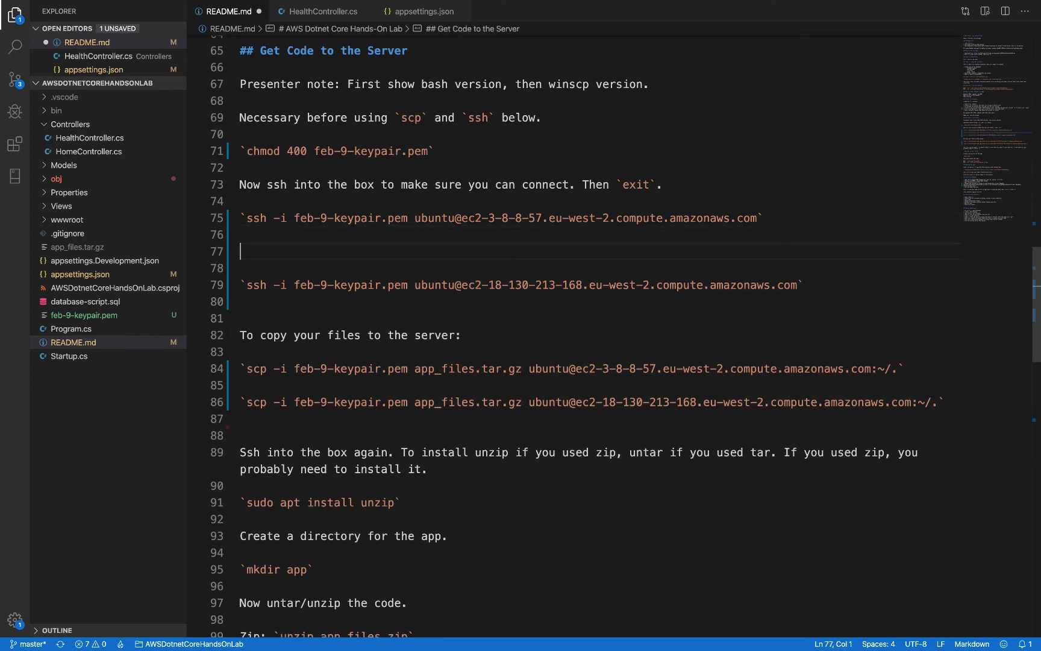
key(Up)
key(super+v)
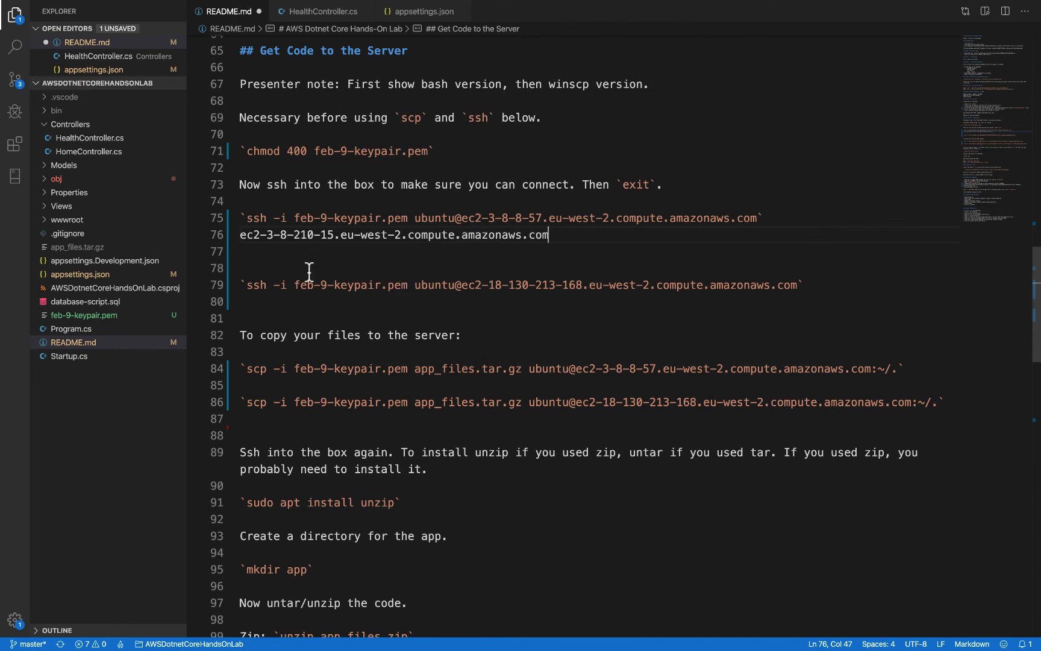
Step: Remove the pasted address line and replace the host in the first ssh command with ec2-3-8-210-15.eu-west-2.compute.amazonaws.com
click(239, 235)
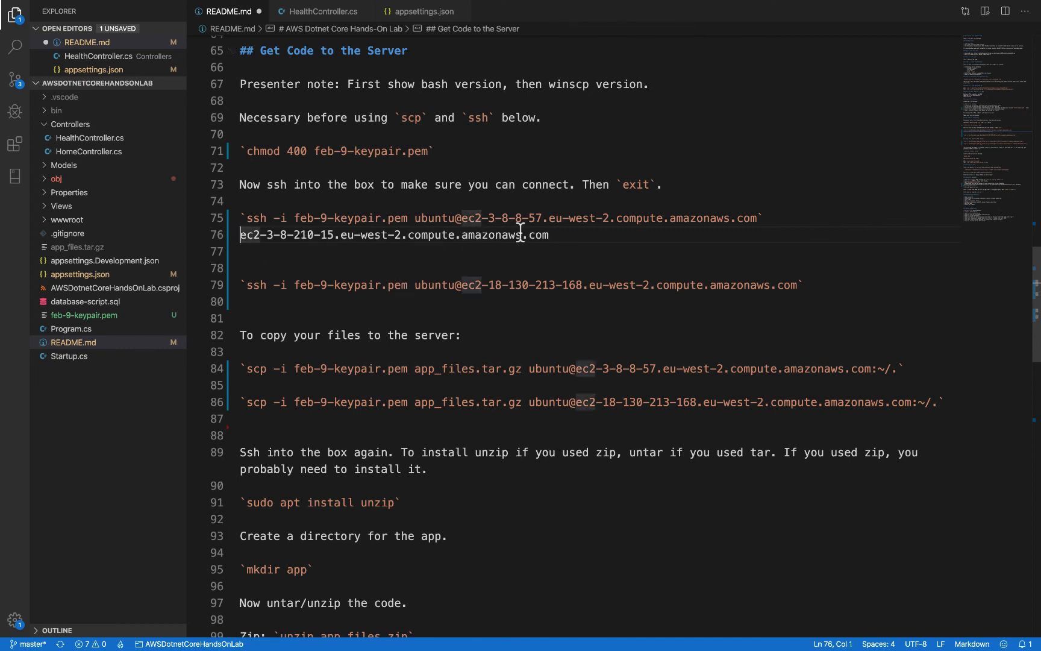
shift+click(555, 236)
key(super+c)
key(BackSpace)
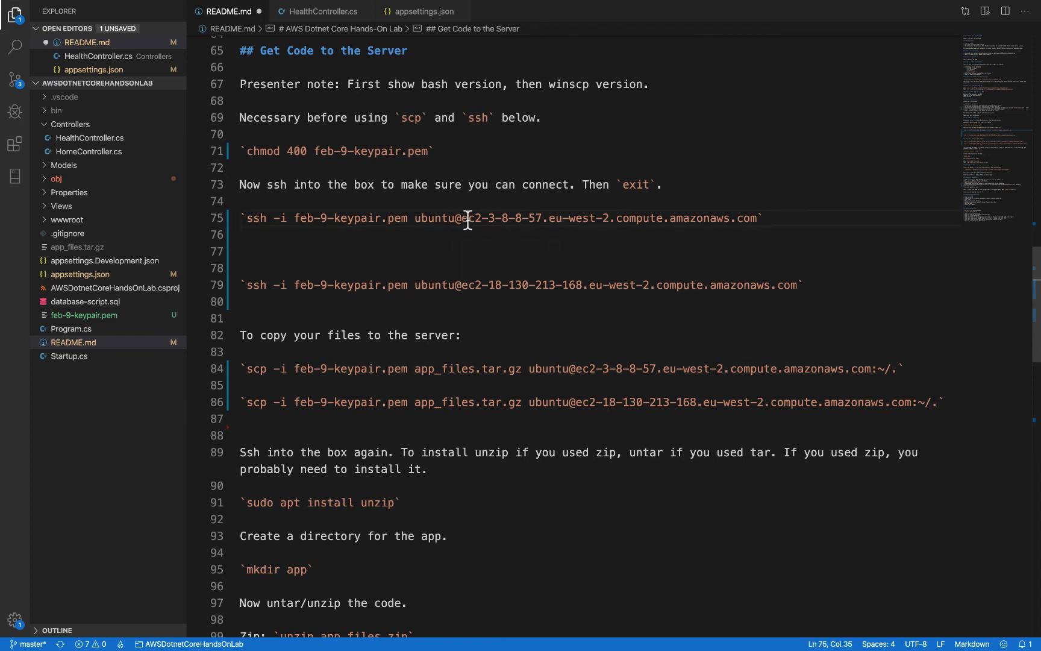
drag(463, 219, 758, 218)
key(super+v)
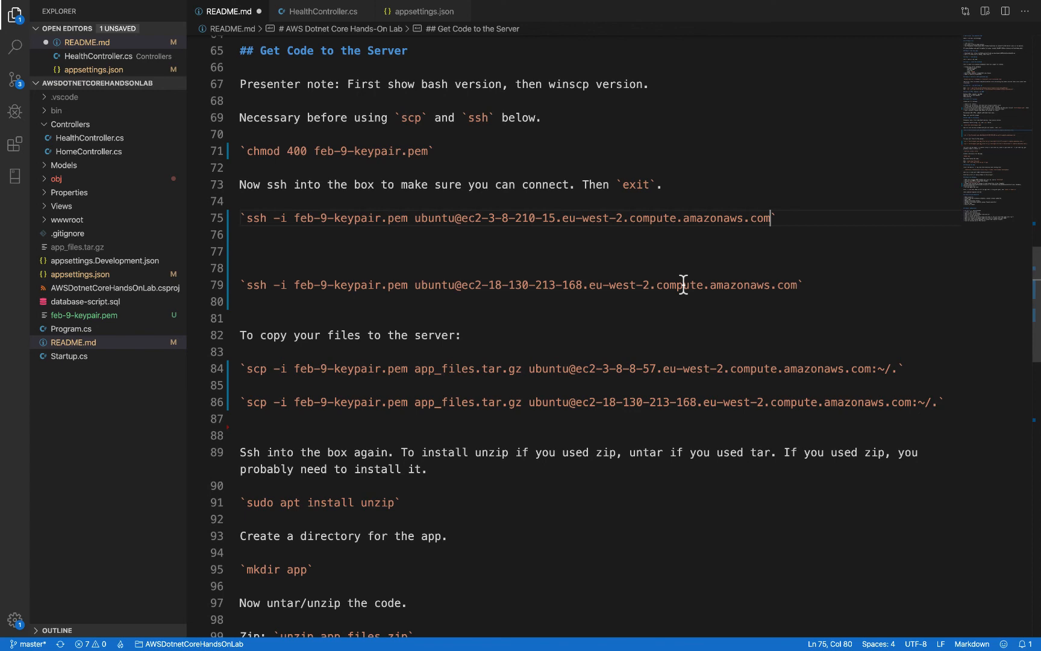
Step: Select and copy the complete updated ssh command for ws-1 without its surrounding backticks
key(Right)
key(Right)
key(Right)
key(Left)
key(Left)
double_click(254, 218)
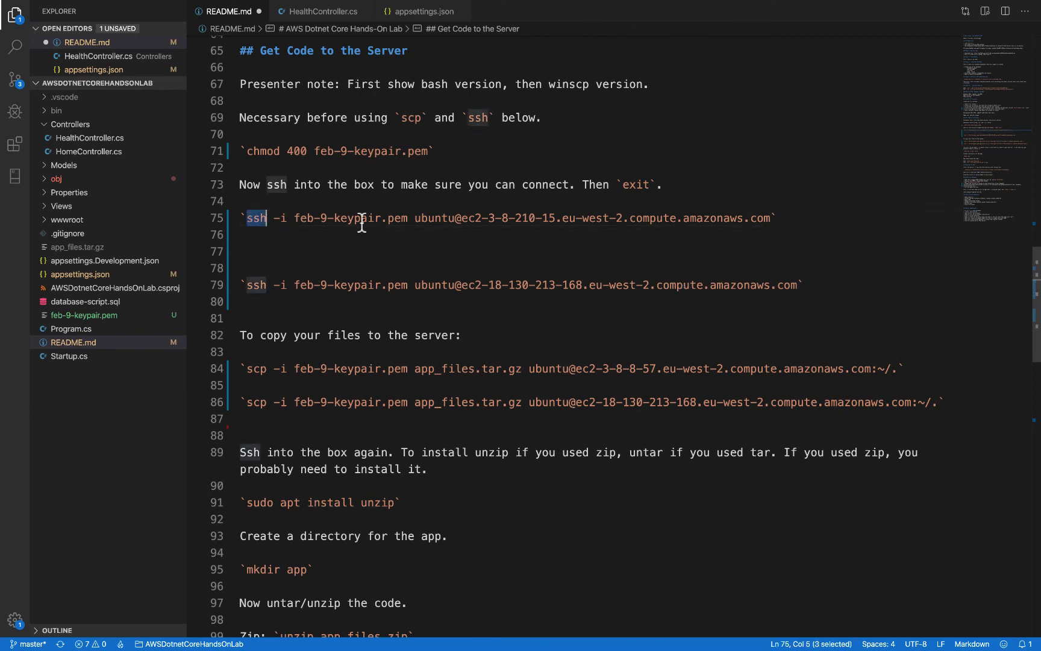
shift+click(817, 221)
key(shift+Left)
key(super+c)
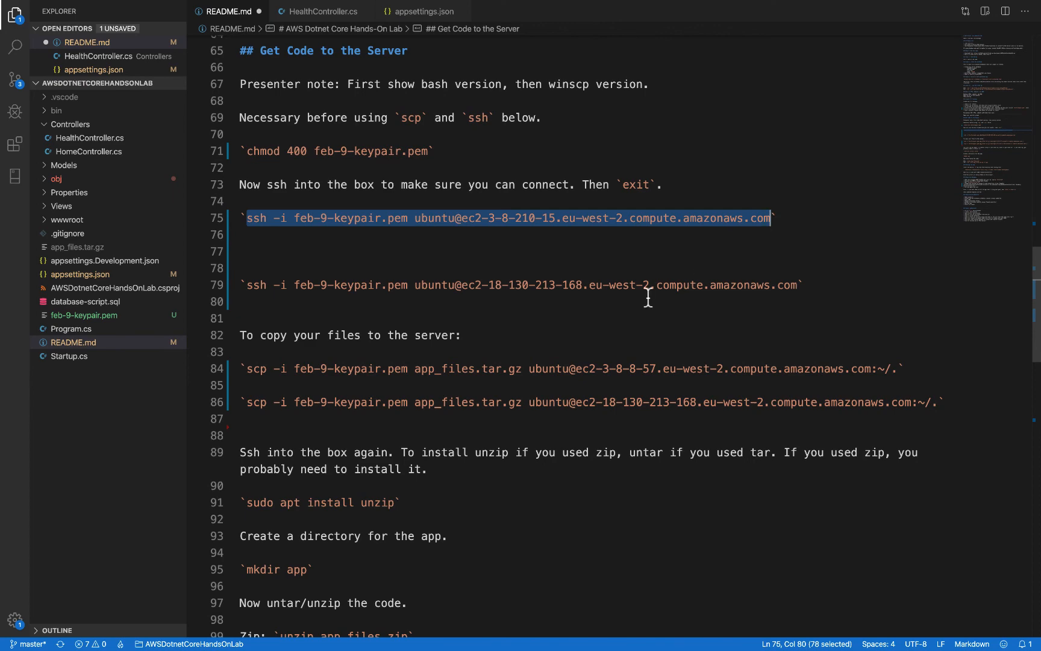
Step: Switch to Terminal, run the copied ssh command with feb-9-keypair.pem, and answer yes to continue connecting to ws-1
key(super+Tab)
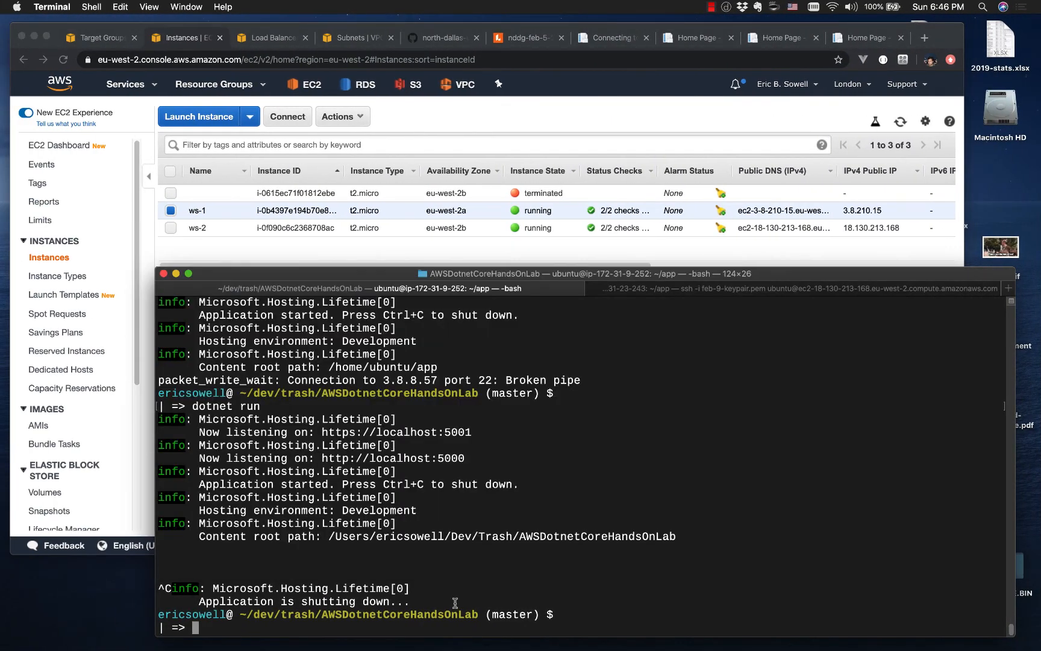
key(super+v)
key(Return)
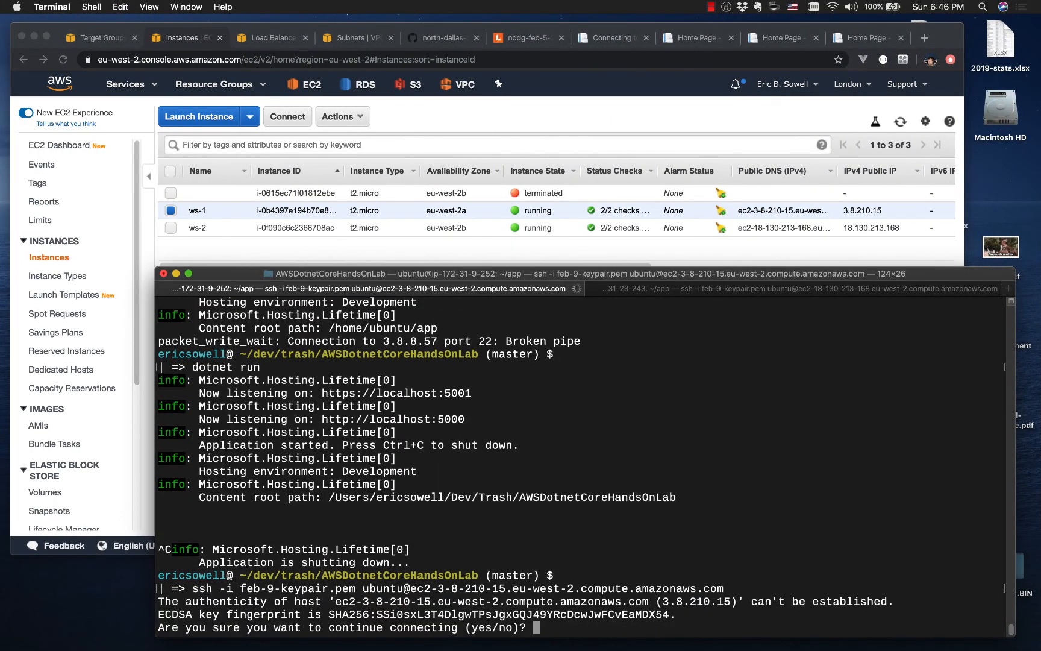
text(yes)
key(Return)
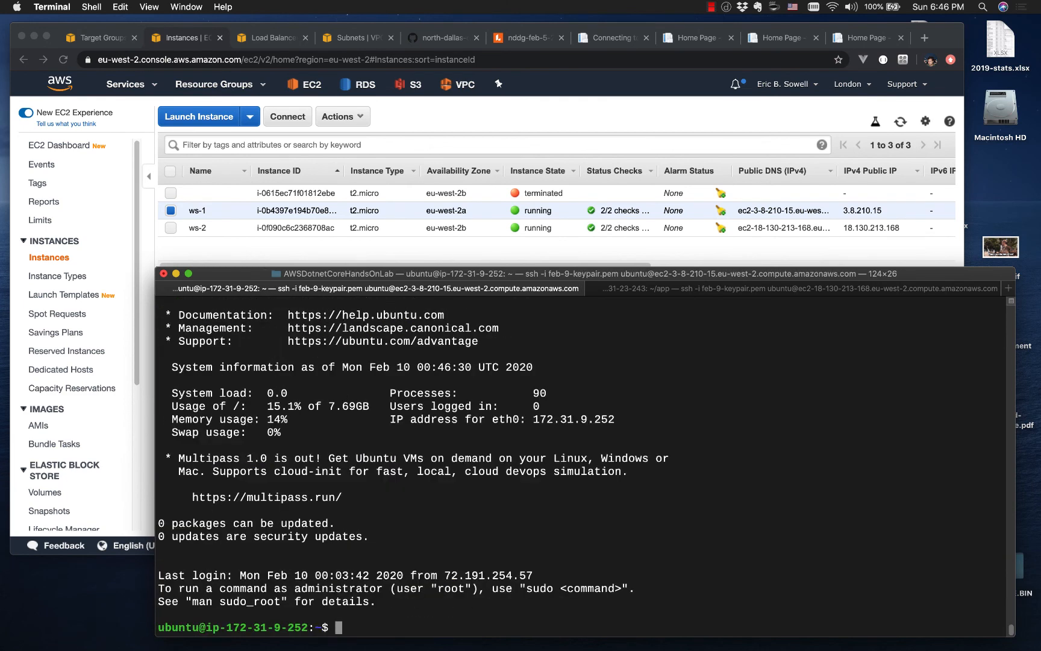
Step: List the home directory on ws-1 and change into the app directory
text(ls)
key(Return)
text(cd )
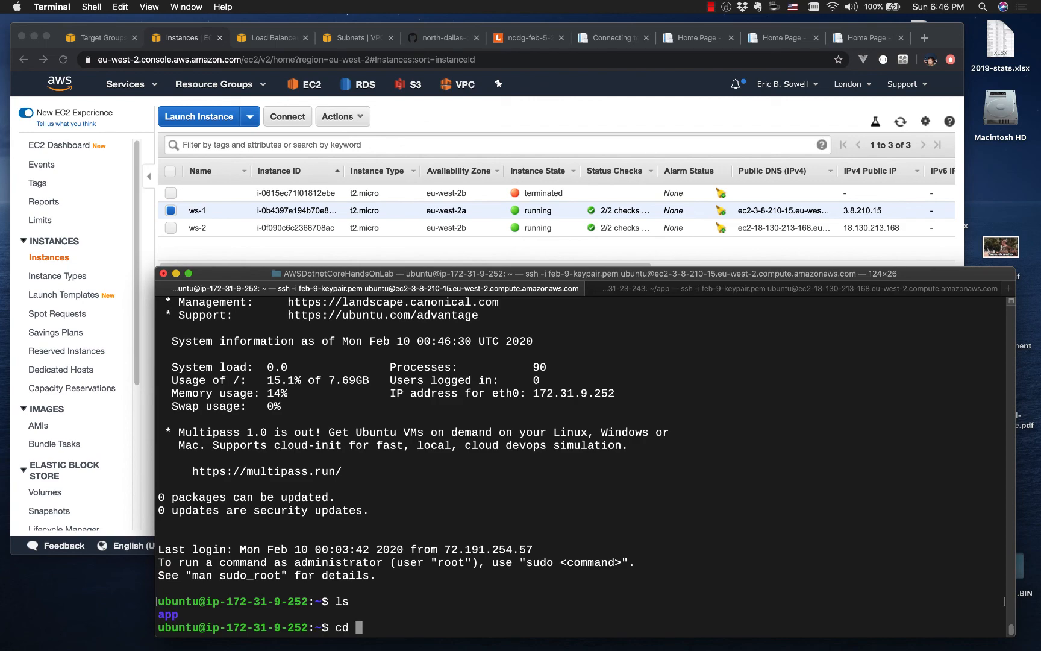
text(app)
key(Return)
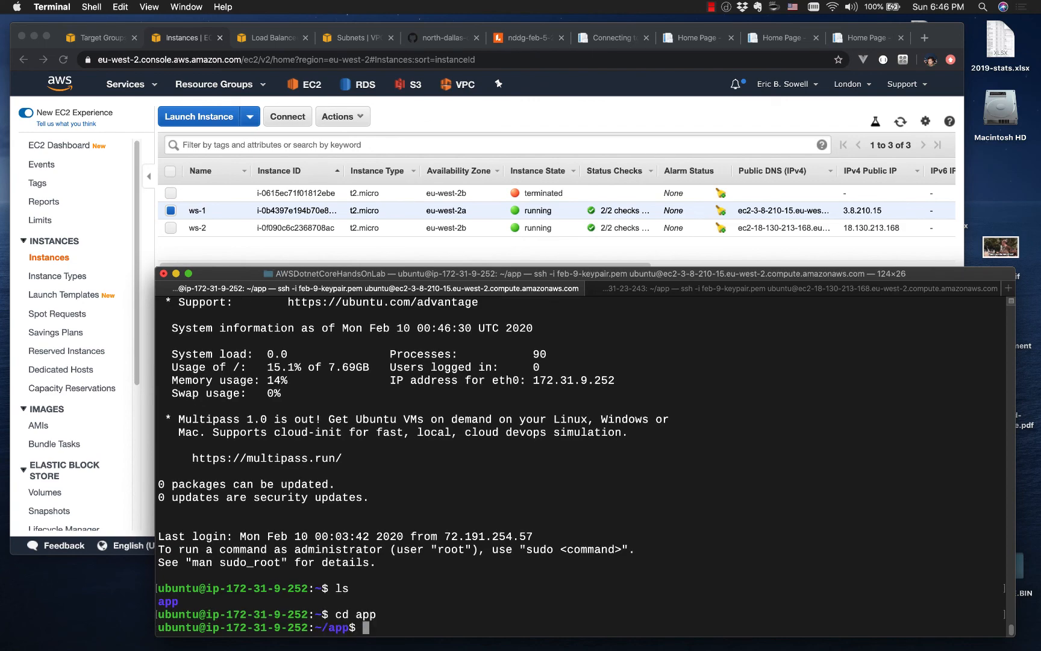
Step: Return to README.md in VS Code and copy only the host address from the first ssh command
key(ctrl+Right)
key(ctrl+Left)
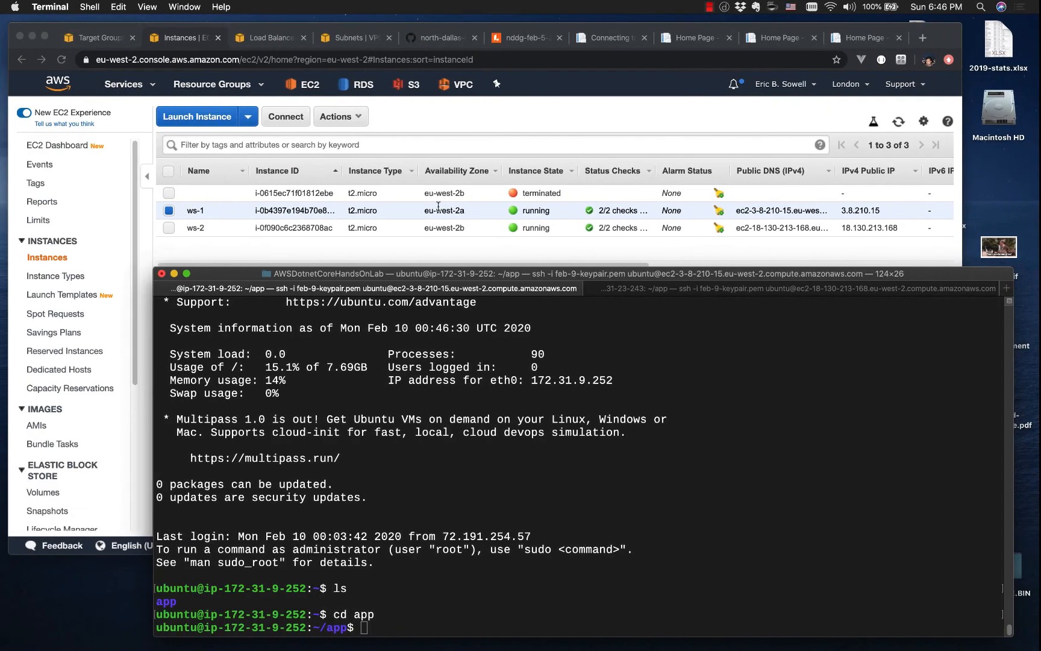
key(ctrl+Right)
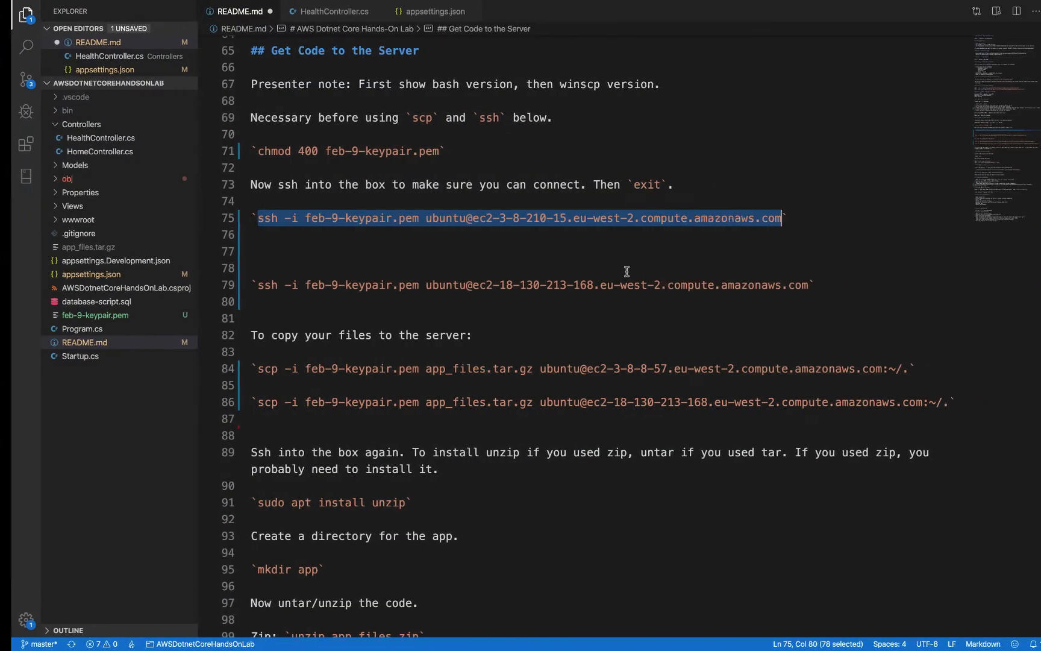
drag(461, 218, 770, 220)
key(super+c)
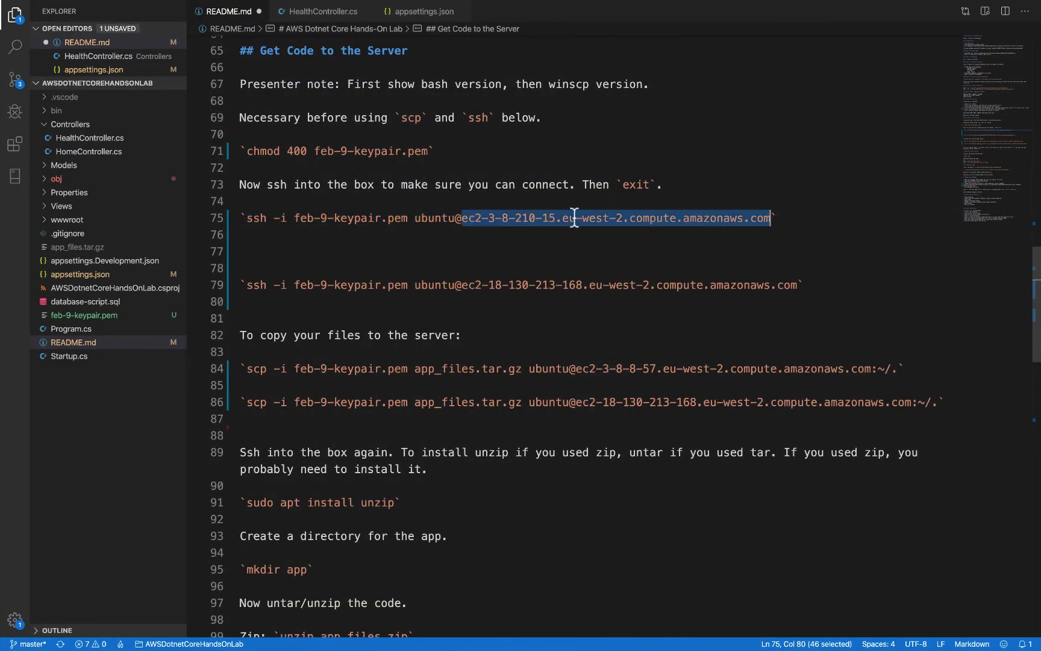
Step: Switch to the browser and reload the ws-2 page and the load balancer's page to check which server answers
key(ctrl+Left)
click(701, 38)
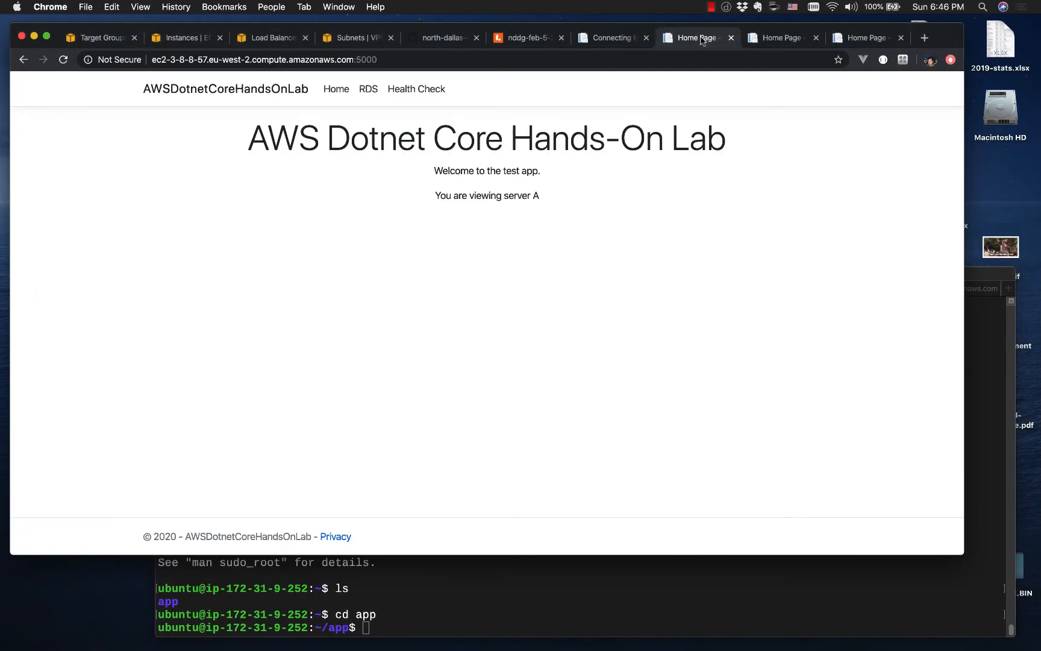
click(784, 39)
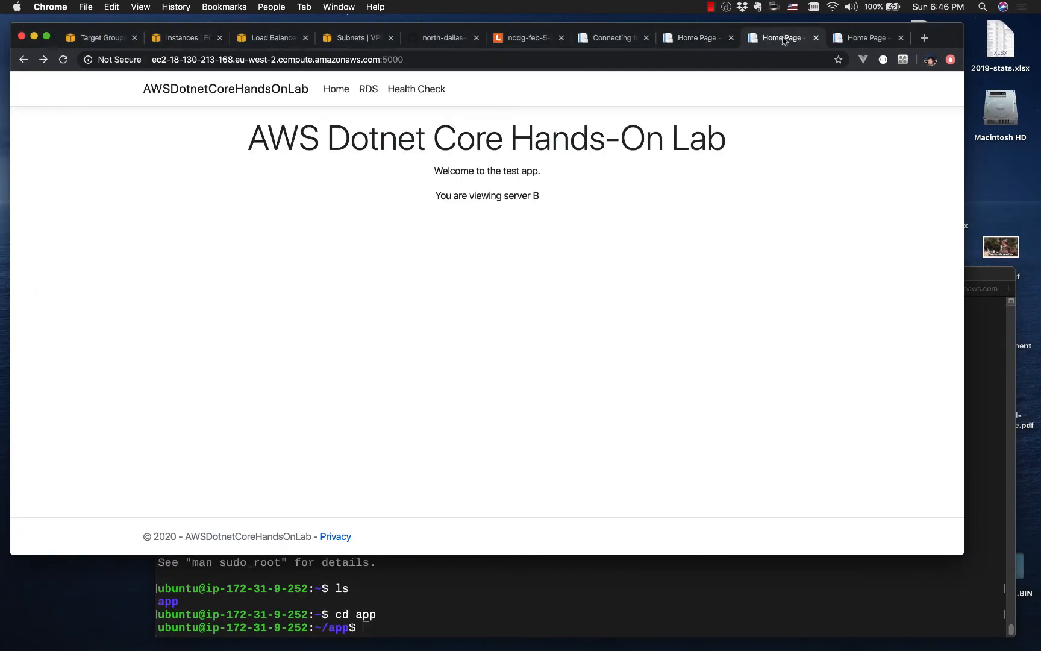
key(super+r)
key(super+r)
key(super+r)
click(863, 37)
key(super+r)
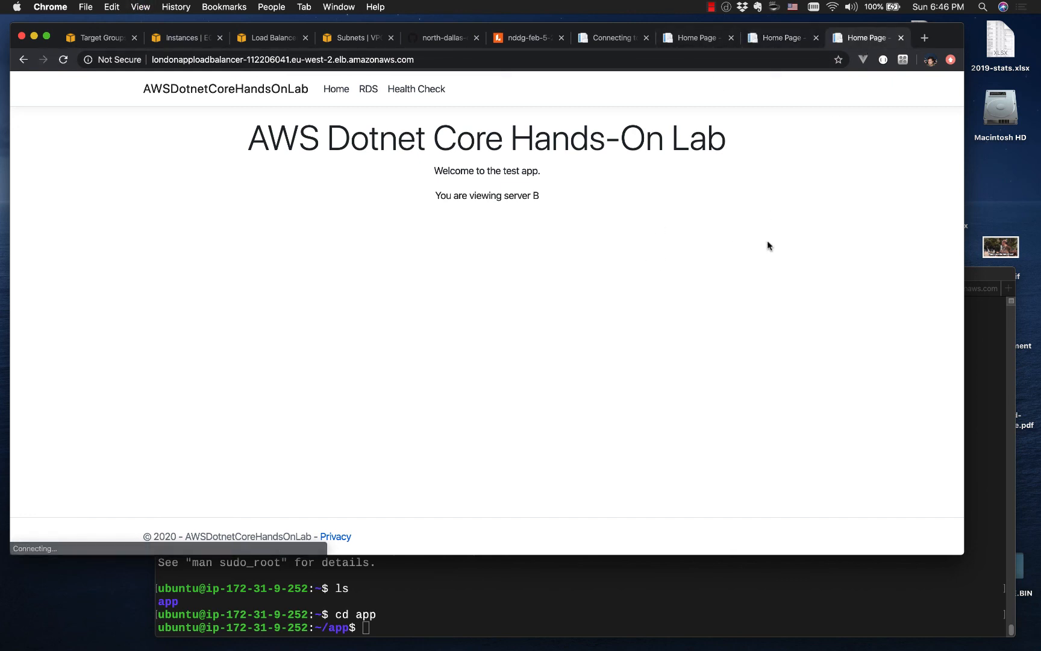
key(super+r)
Step: Load ec2-3-8-210-15.eu-west-2.compute.amazonaws.com on port 5000 in the browser tab that holds ws-1's old address
click(696, 37)
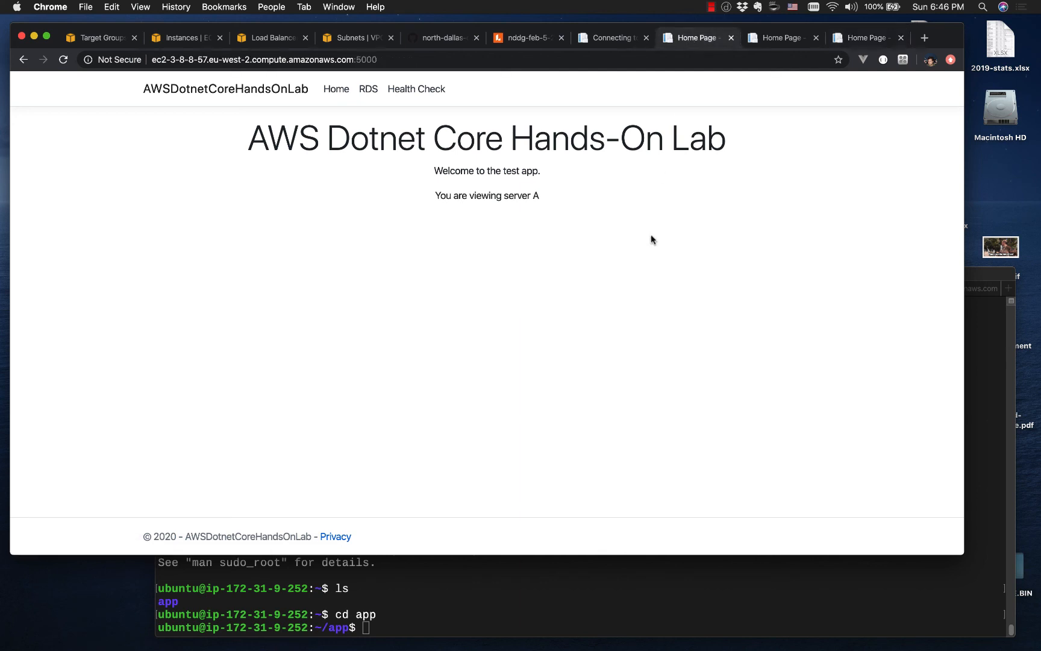
drag(154, 59, 334, 58)
key(super+v)
key(Return)
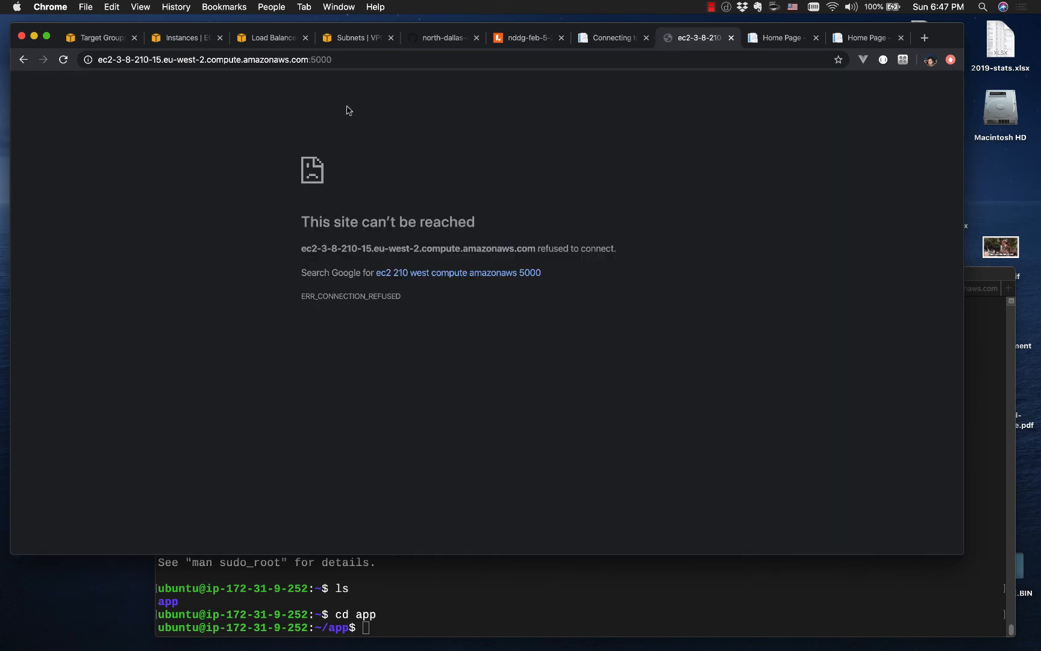
click(403, 584)
key(super+Tab)
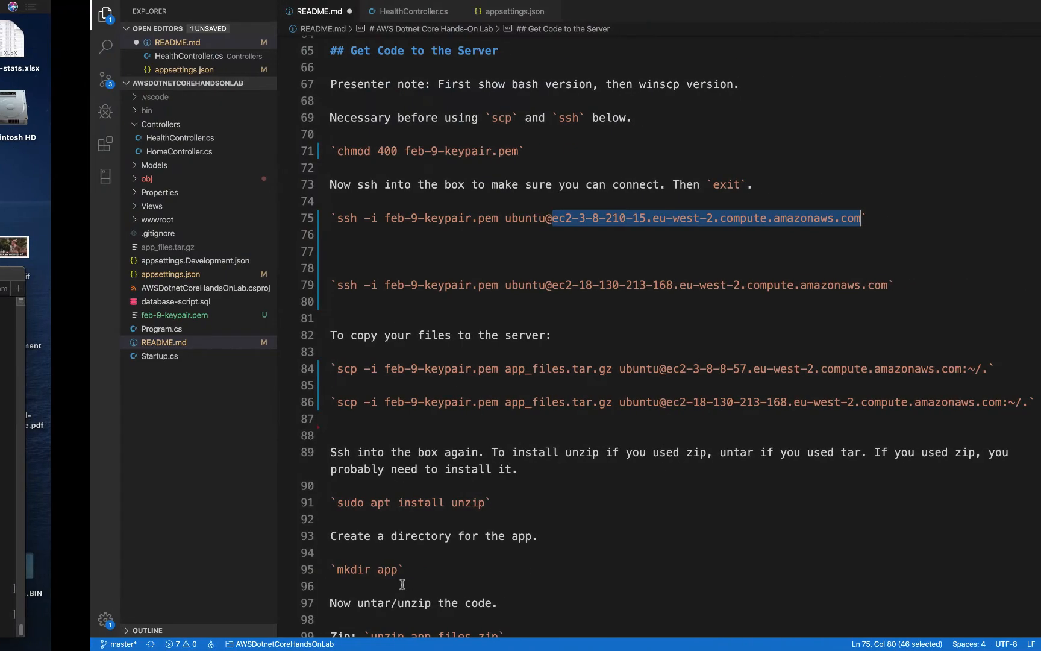
scroll(364, 464, down, 5)
scroll(364, 470, down, 1)
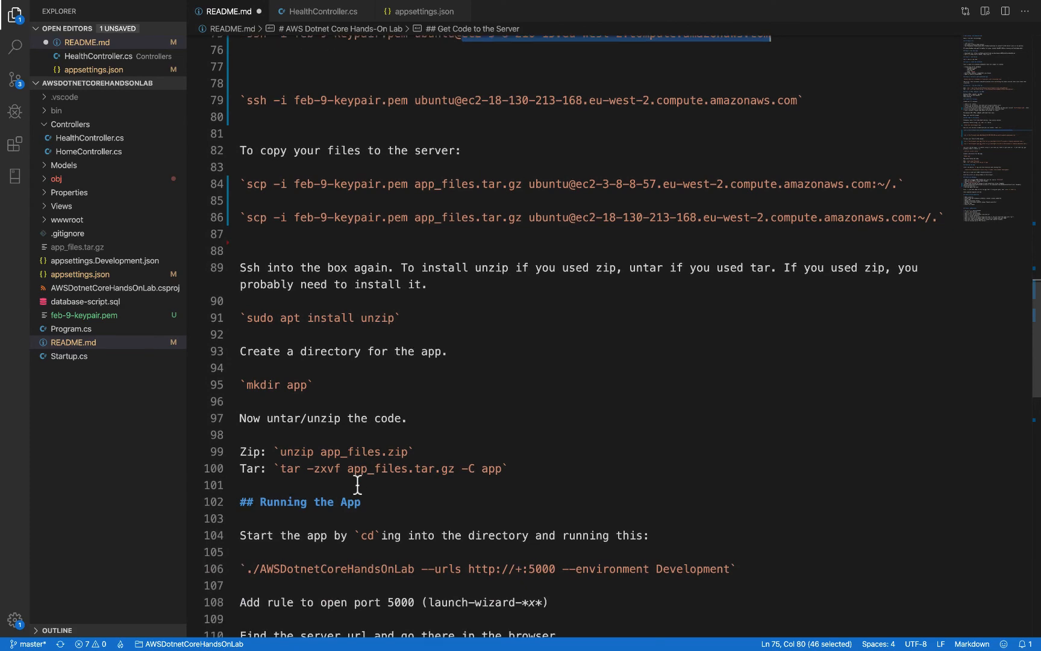
drag(246, 568, 730, 568)
key(super+c)
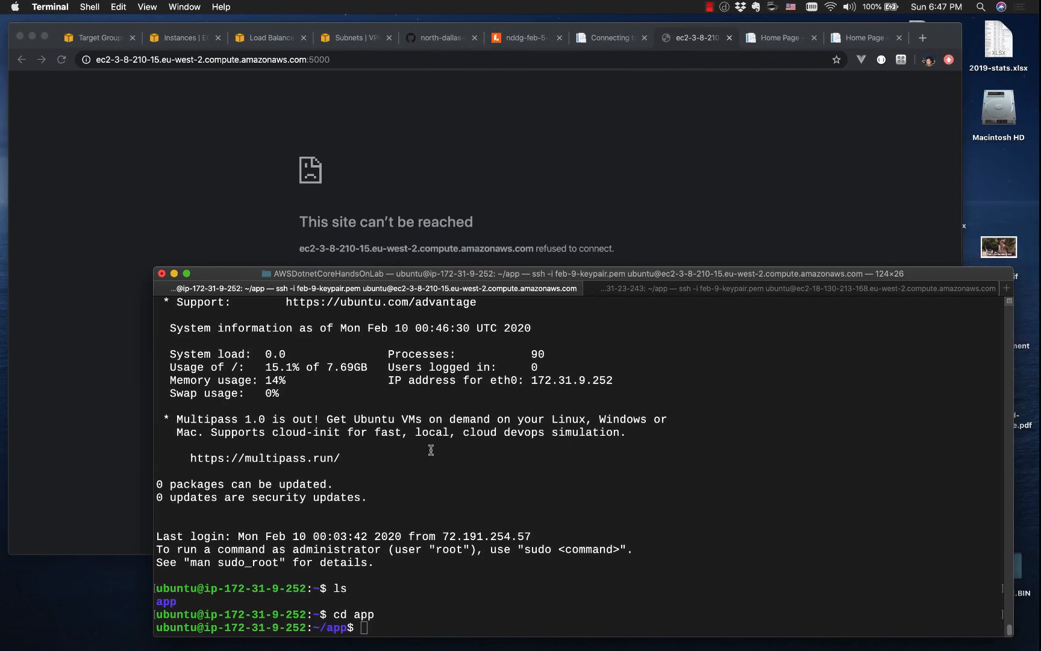
Step: Run the copied app start command in the ws-1 Terminal session and return to the ws-1 page in the browser
key(Return)
key(super+v)
key(Return)
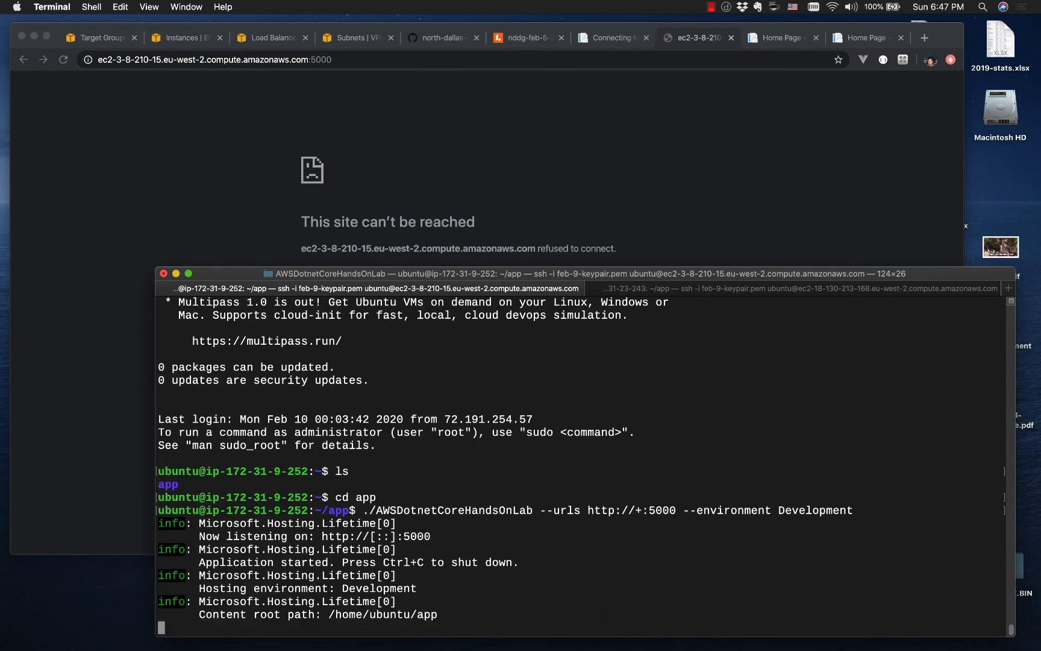
click(561, 170)
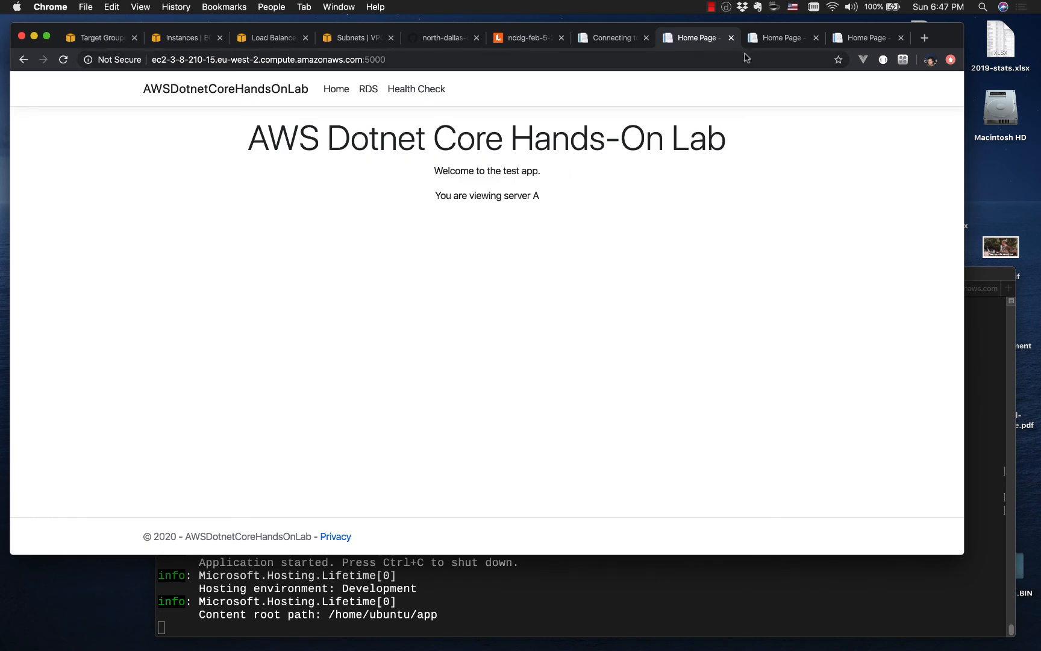
Step: Refresh the registered targets of LondonLoadBalancerTargetGroup to check the health status of ws-1 and ws-2
click(775, 39)
click(85, 38)
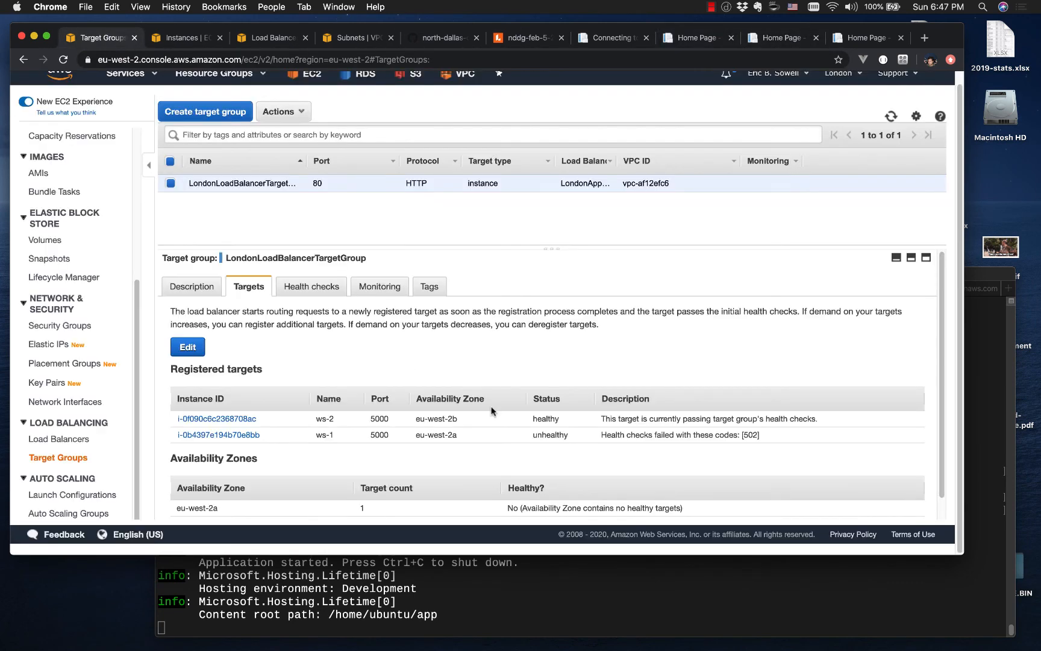
click(892, 118)
click(891, 117)
Step: Reload the load balancer's page several times to check which server answers
click(865, 38)
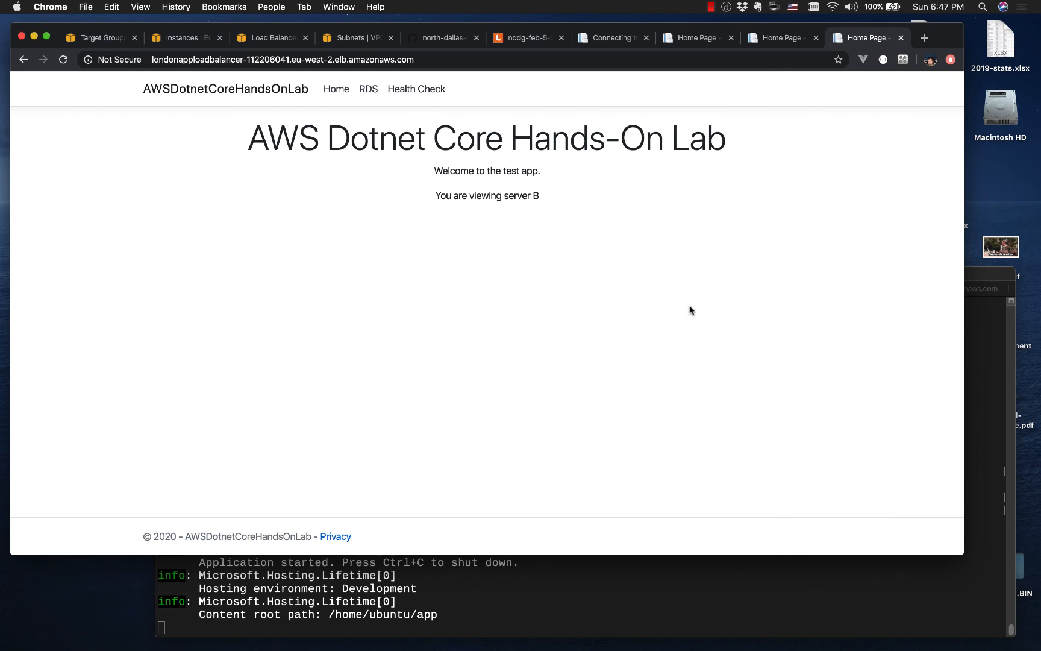
key(super+r)
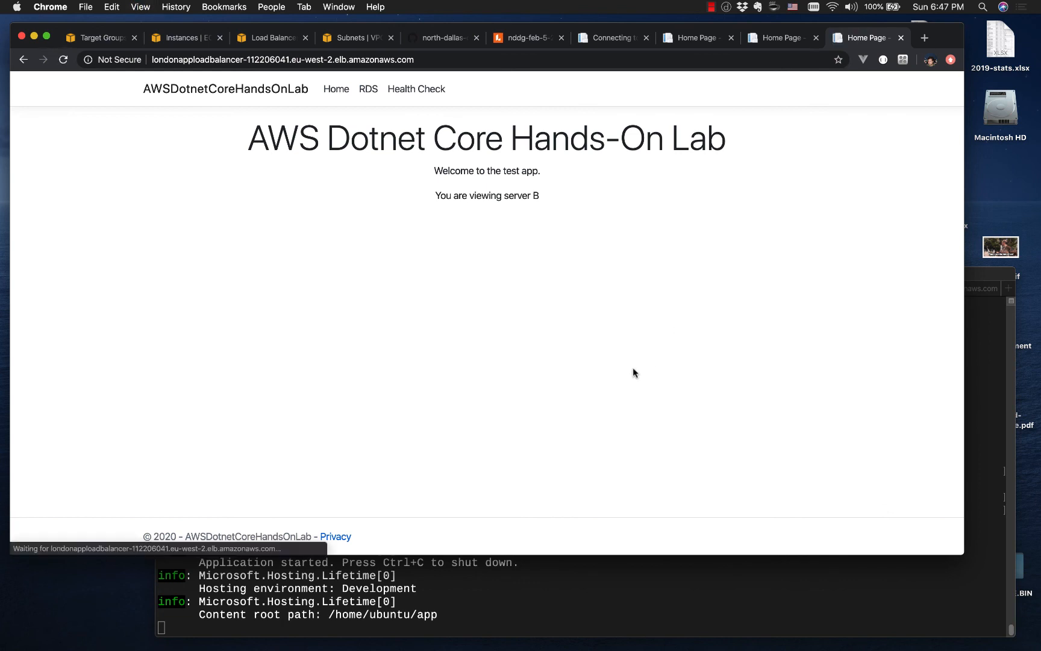
key(super+r)
key(super+r)
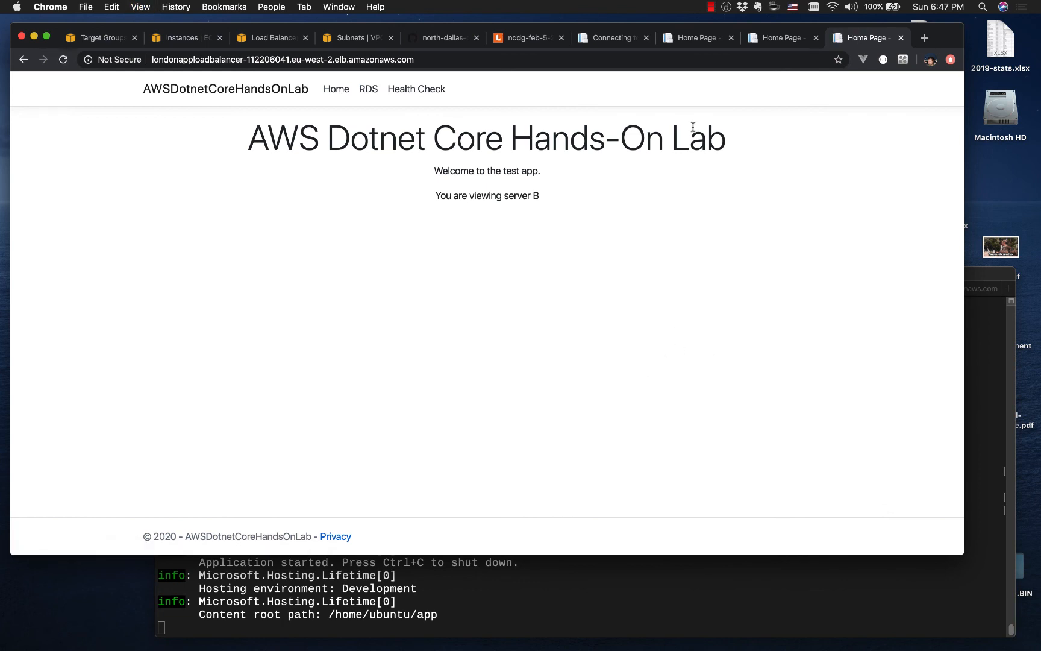
Step: Check the target group's health statuses, and view the ws-1 and ws-2 pages directly on port 5000
click(96, 38)
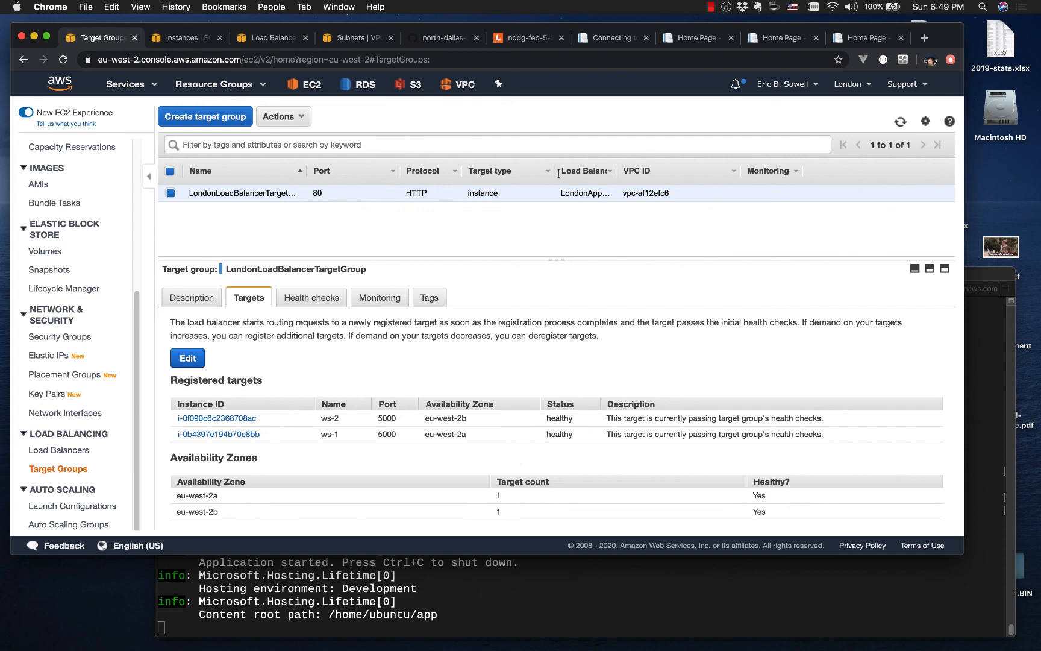
click(694, 39)
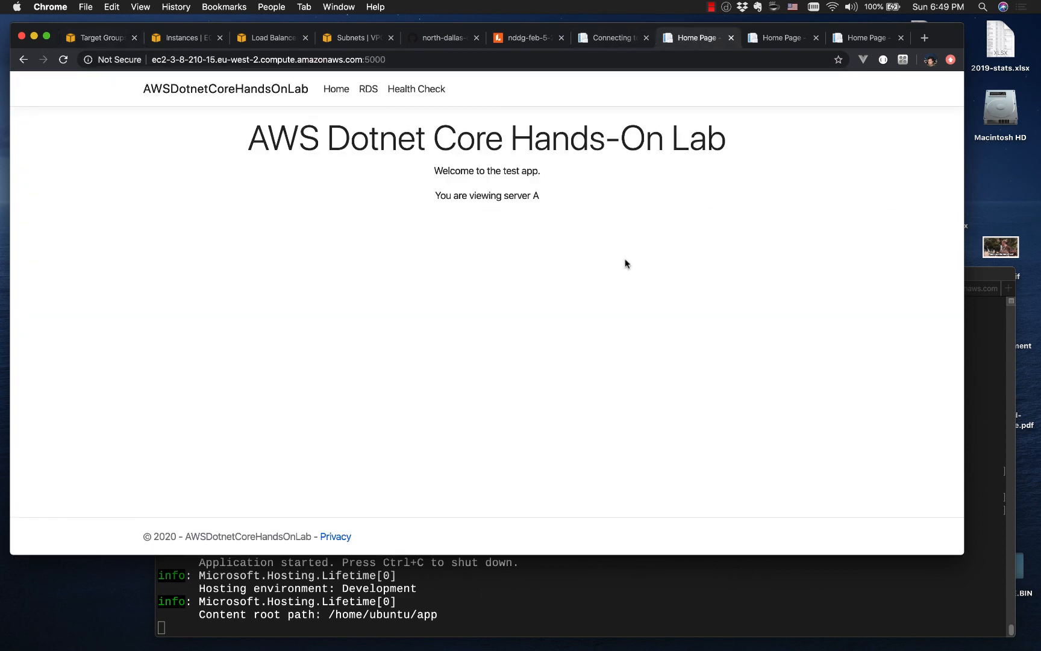
click(787, 45)
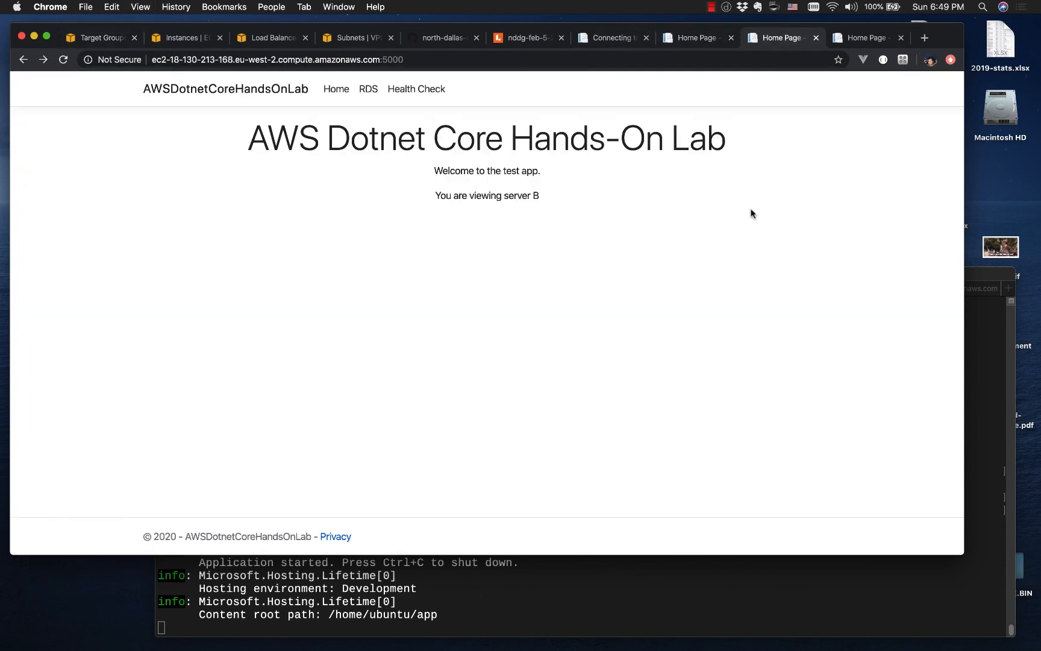
Step: Return to the load balancer's page and reload it repeatedly to check whether requests alternate between server A and server B
click(854, 41)
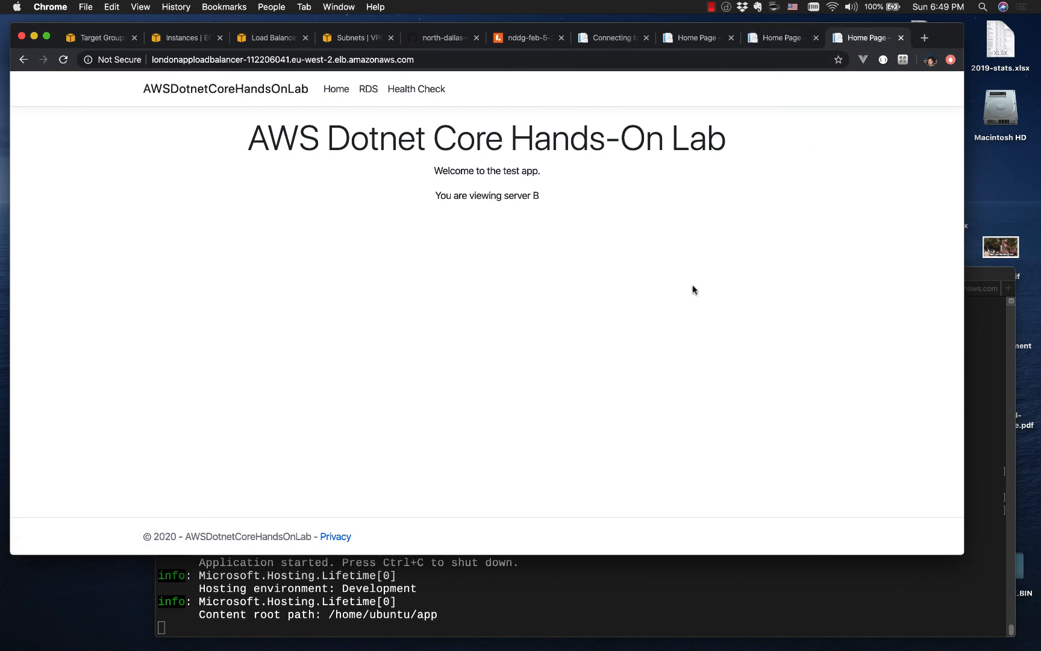
key(super+r)
key(super+r)
key(super+r)
key(super+r)
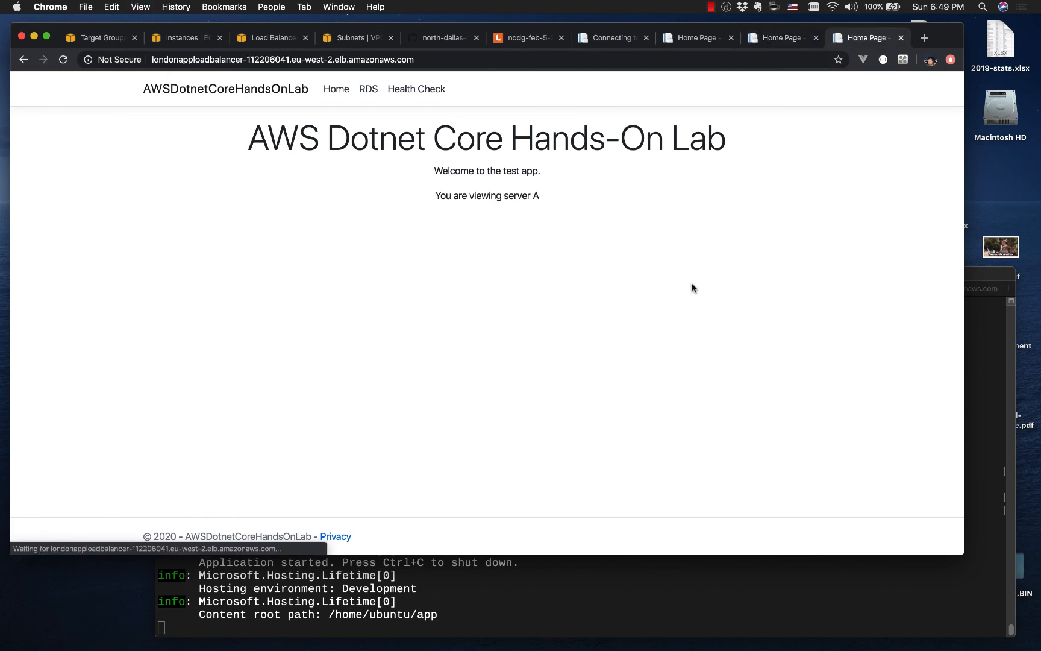
key(super+r)
key(super+r)
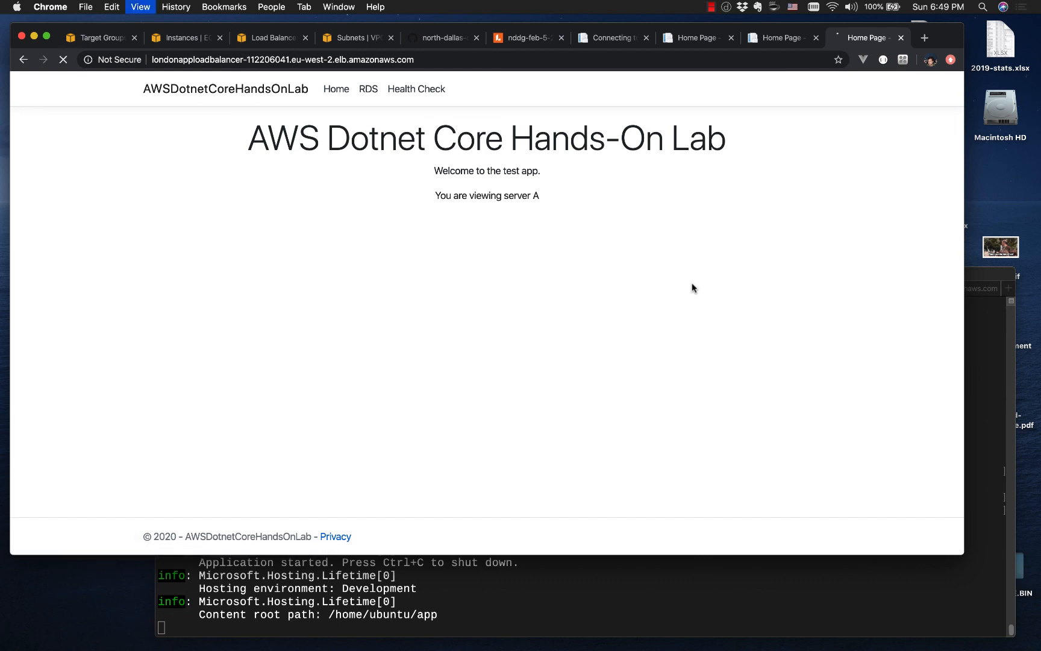
key(super+r)
key(super+r)
key(super+r)
key(super+r)
key(super+r)
key(super+r)
key(super+r)
key(super+r)
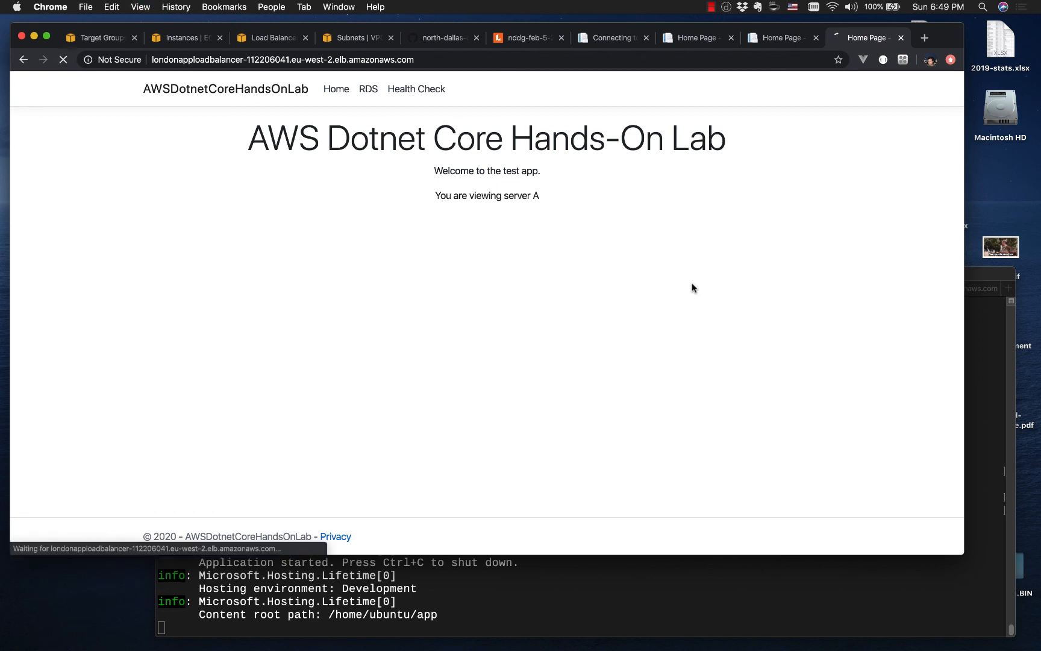
key(super+r)
Step: Stop the ws-2 instance from the EC2 instances list, leaving ws-1 unselected
click(91, 39)
click(168, 38)
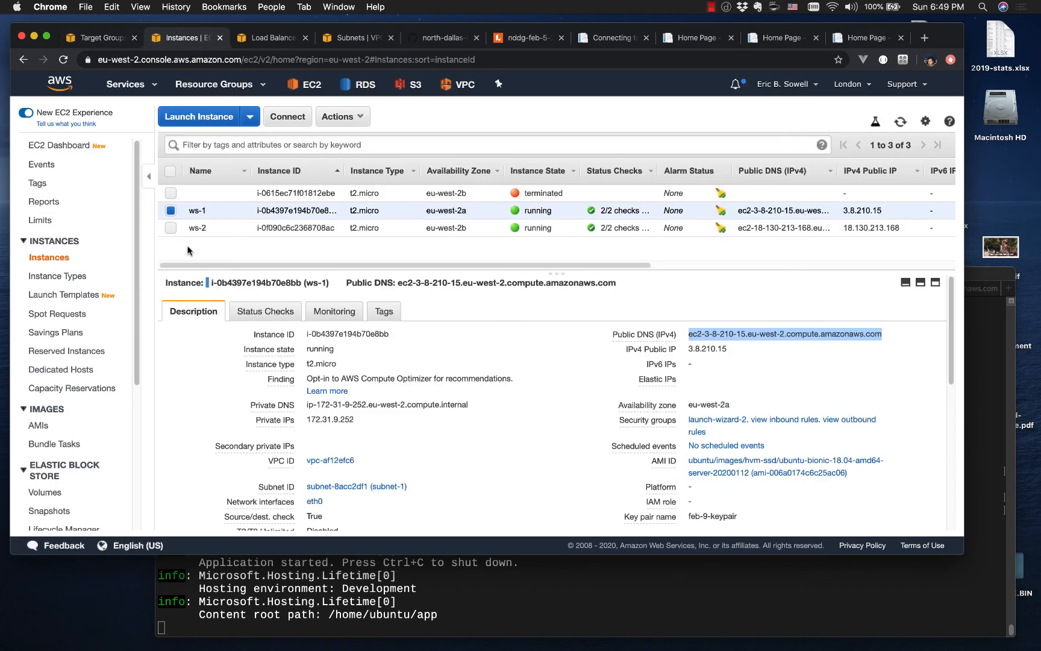
click(171, 210)
click(169, 226)
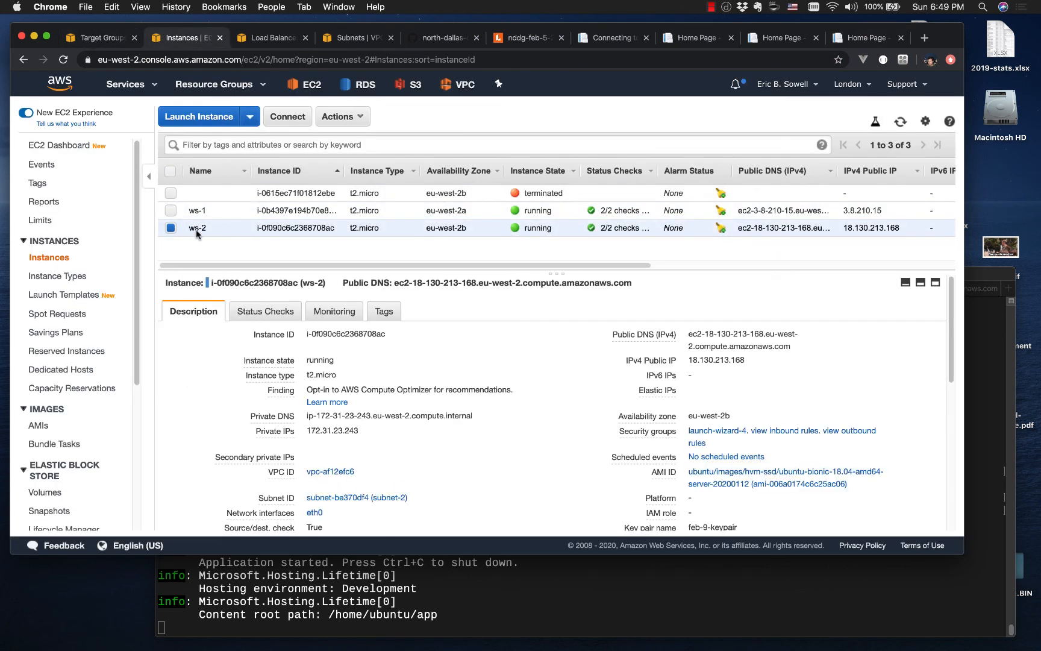
click(339, 117)
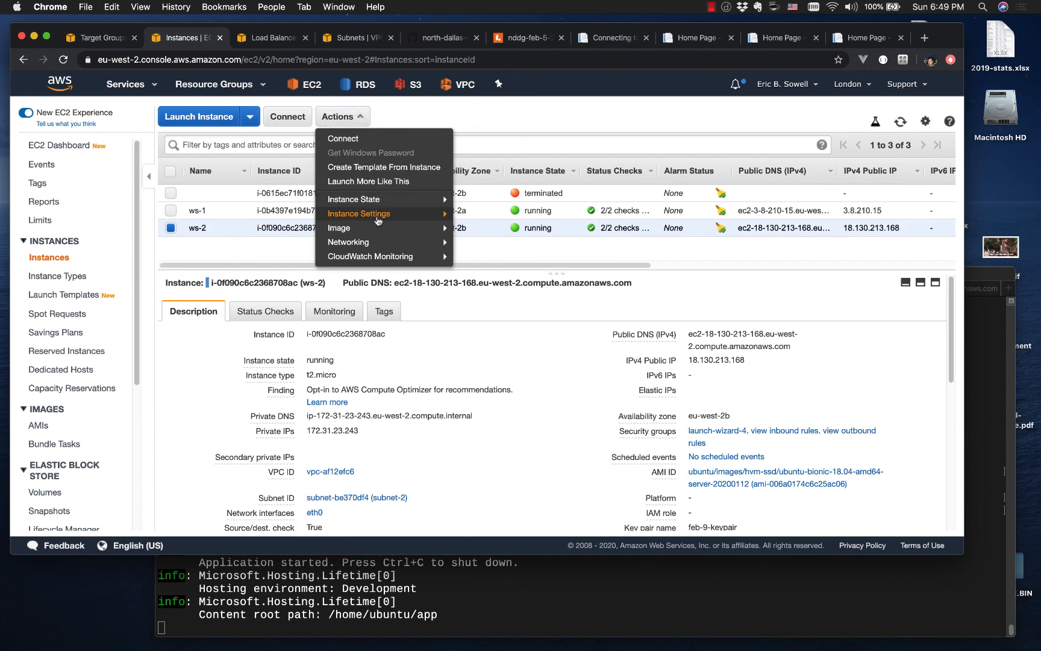
mouse_move(383, 207)
click(476, 214)
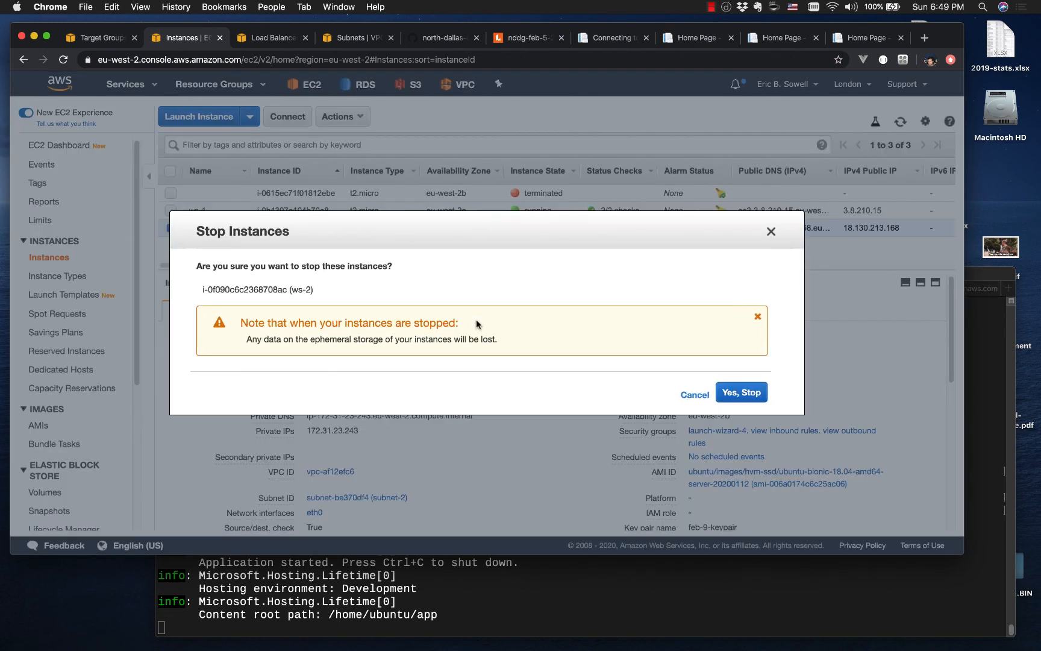
click(730, 392)
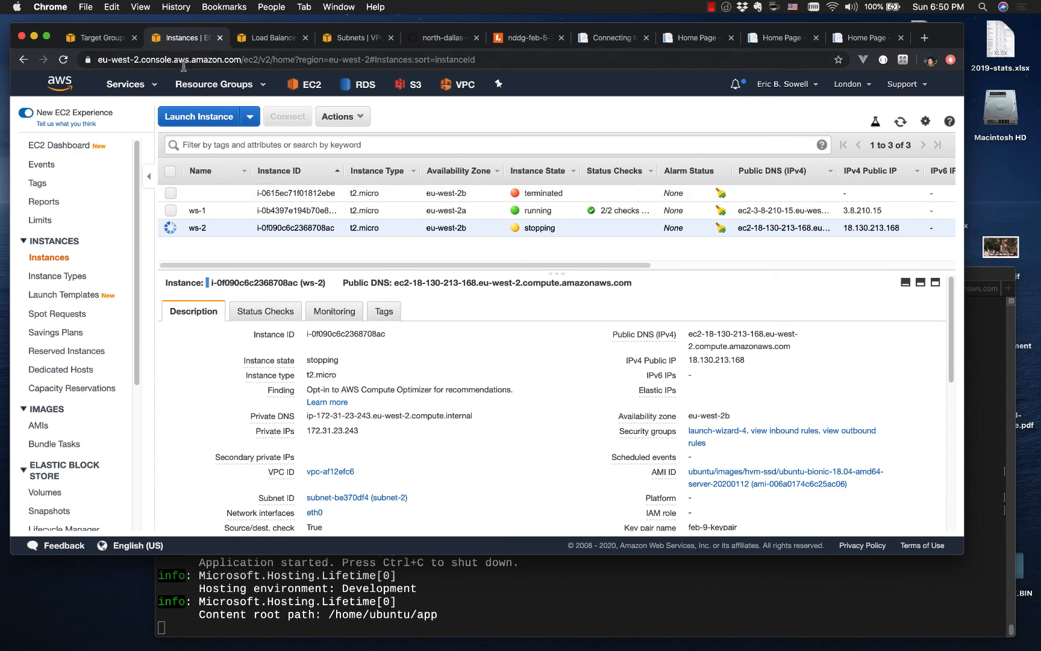
Step: Refresh the target group's registered targets and reload the load balancer's page to check failover with ws-2 stopped
click(104, 43)
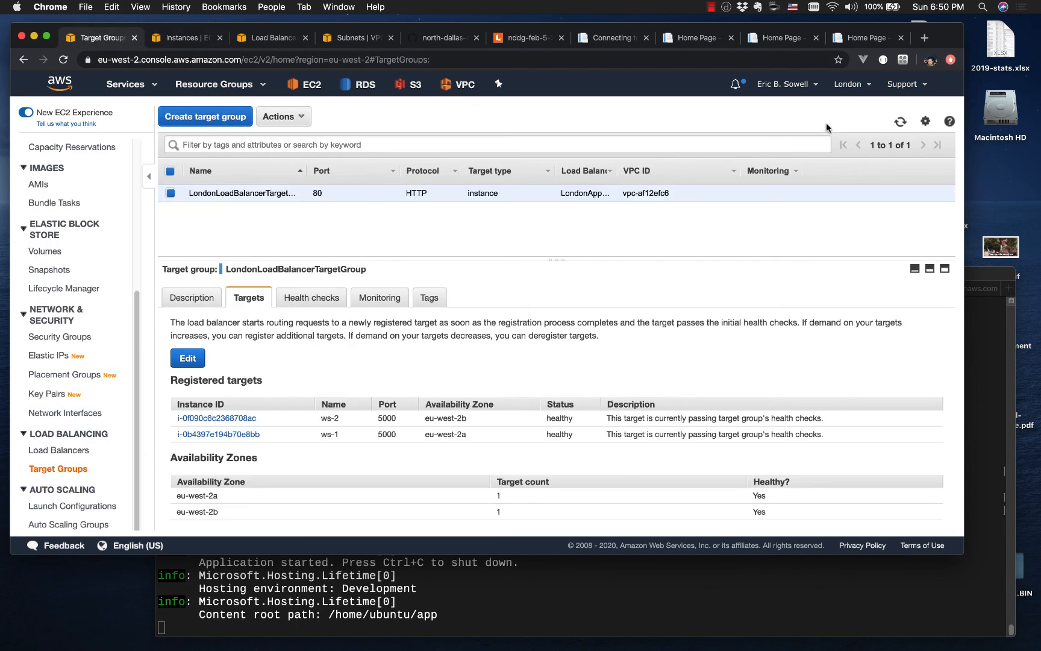
click(900, 122)
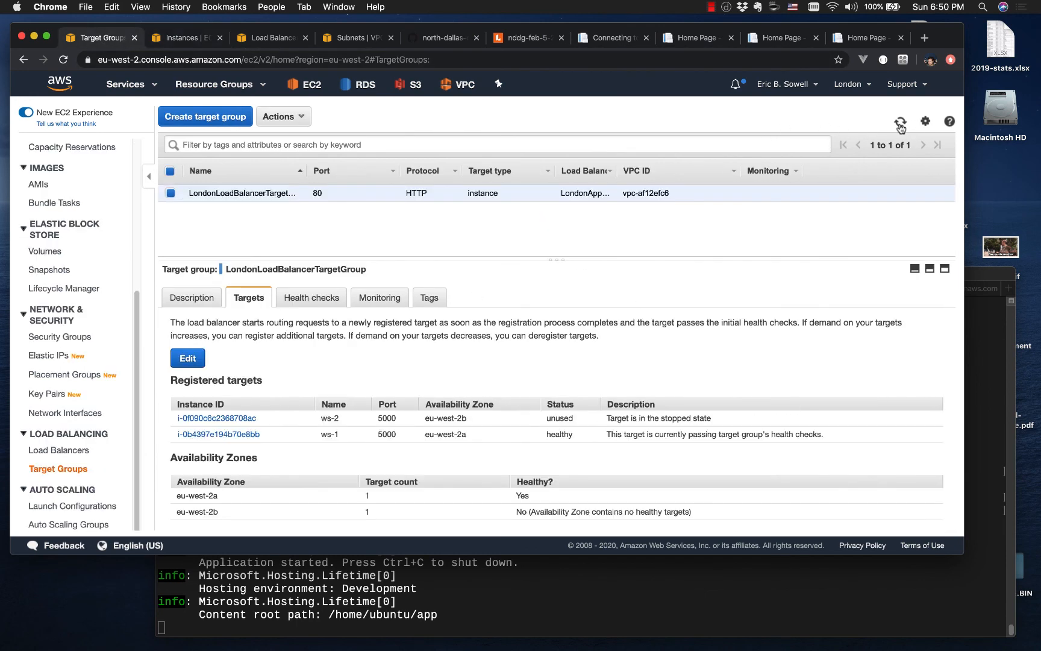
click(870, 38)
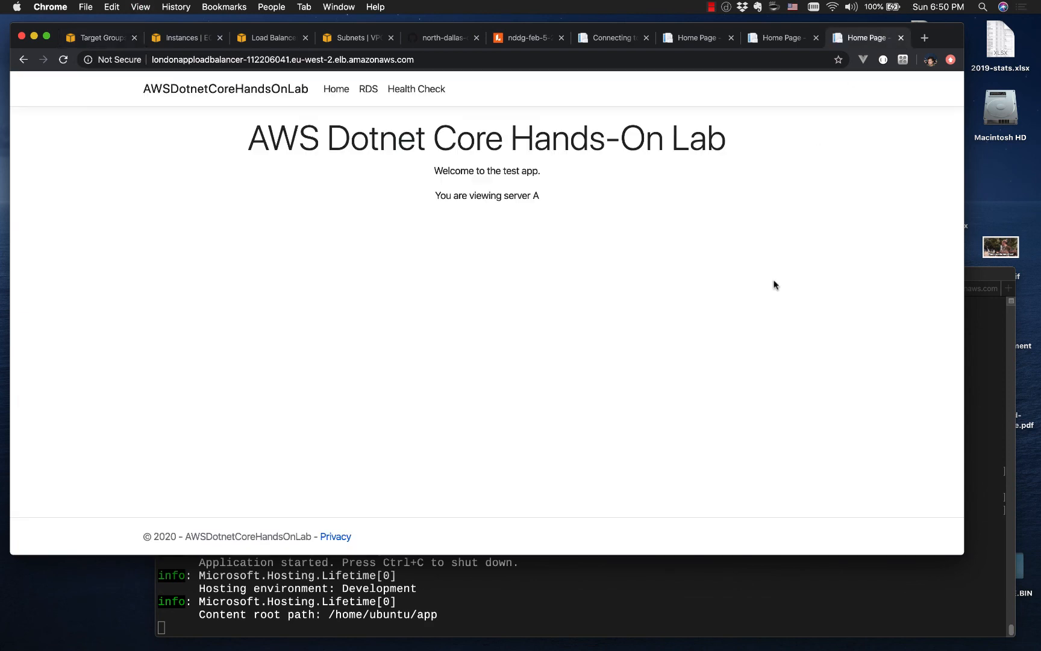
key(super+r)
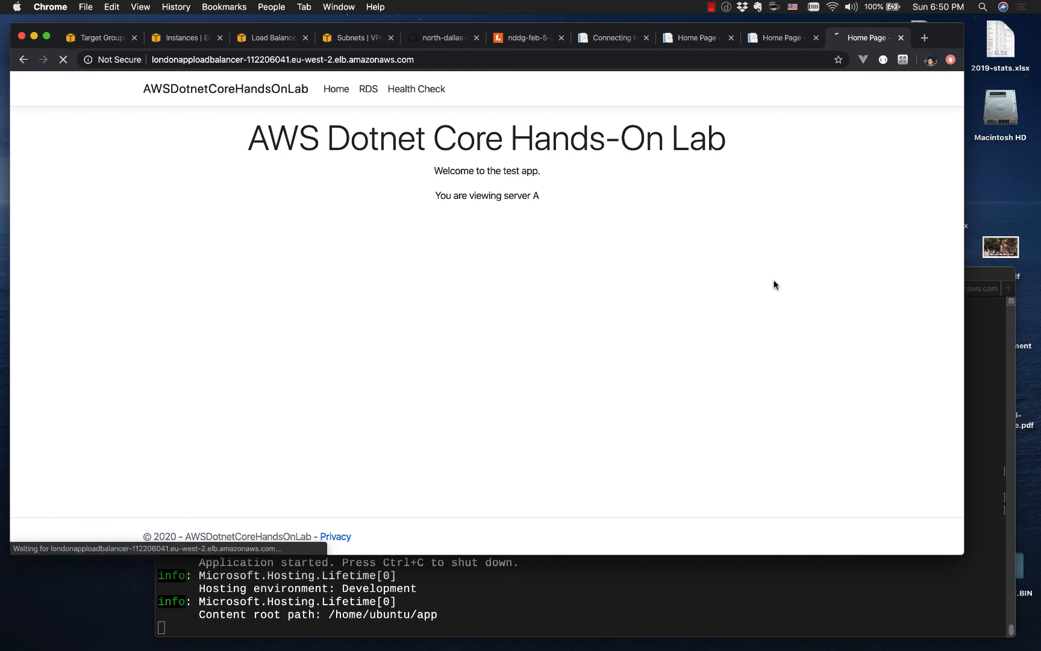
key(super+r)
Step: View the ws-1 page and reload the ws-2 page on port 5000 to check whether each server responds directly
click(696, 38)
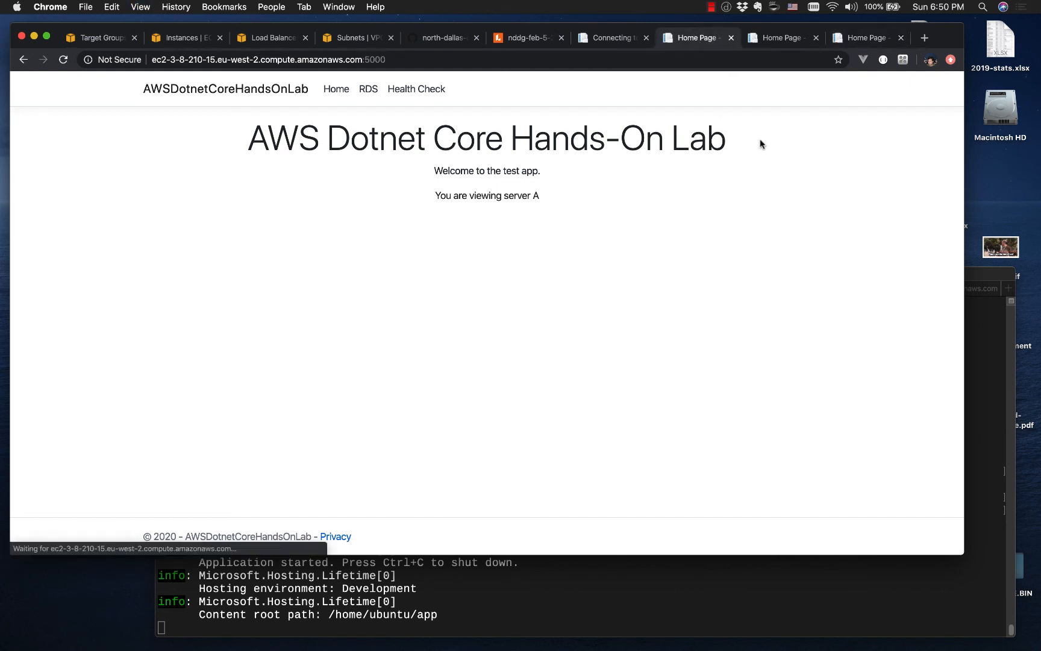
click(773, 40)
key(super+r)
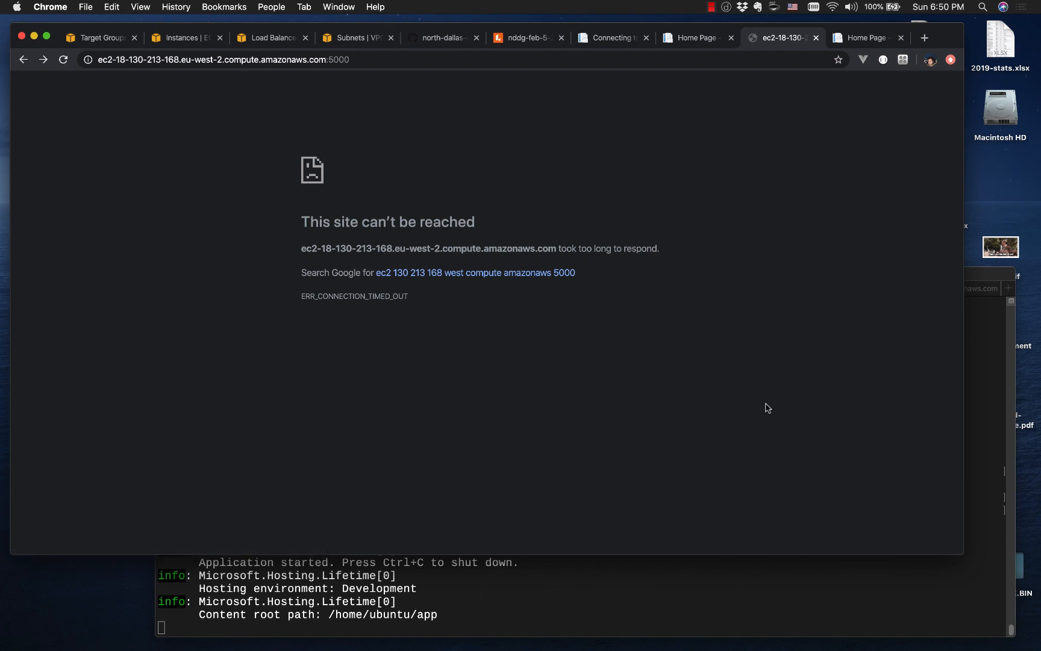
key(super+r)
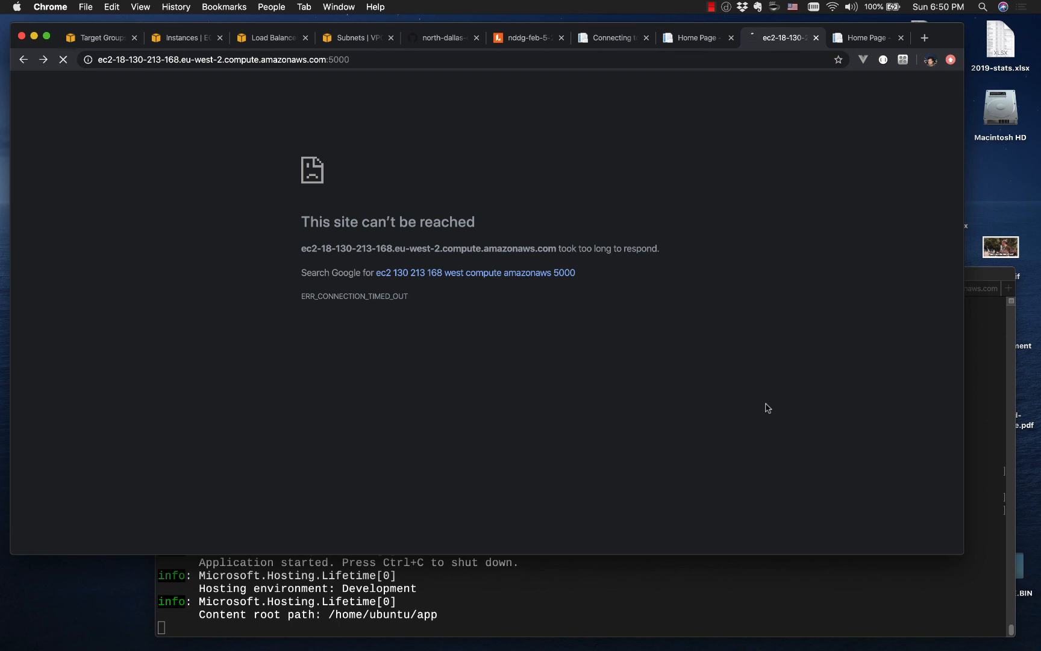